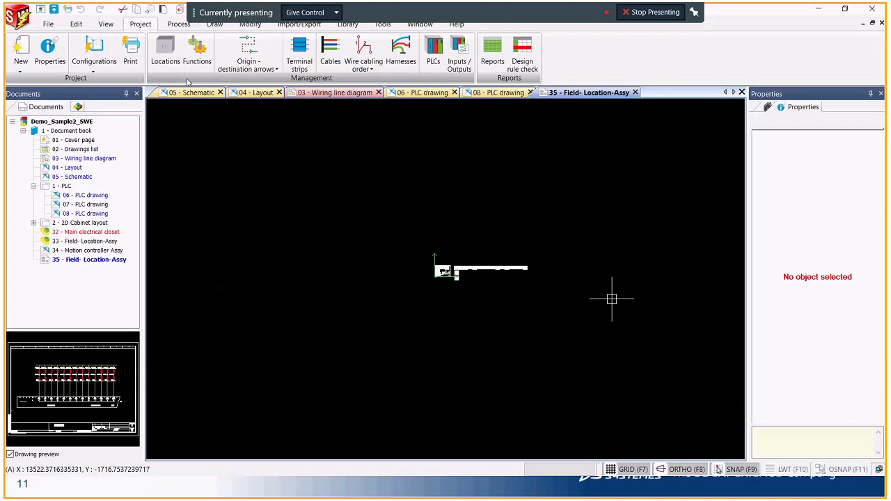
Close the 35 - Field- Location-Assy, both PLC, 05 - Schematic and 04 - Layout drawings, keeping only 03 - Wiring line diagram open
left_click(635, 91)
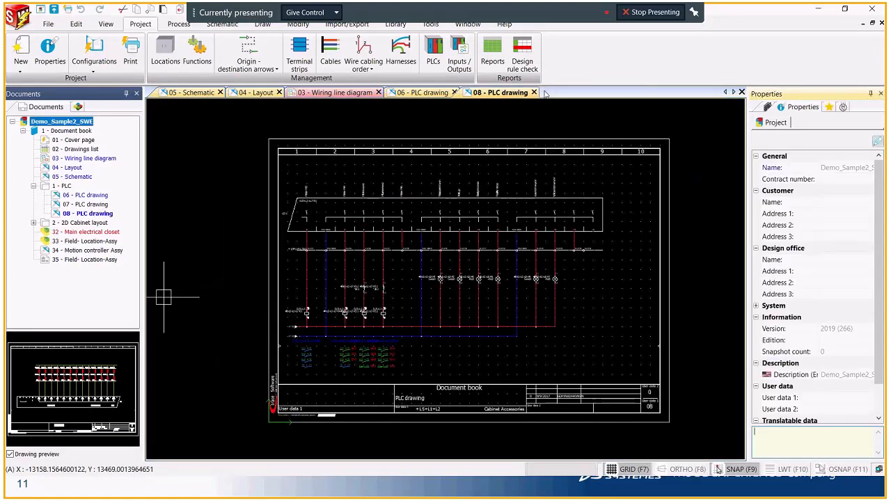
left_click(454, 92)
left_click(458, 92)
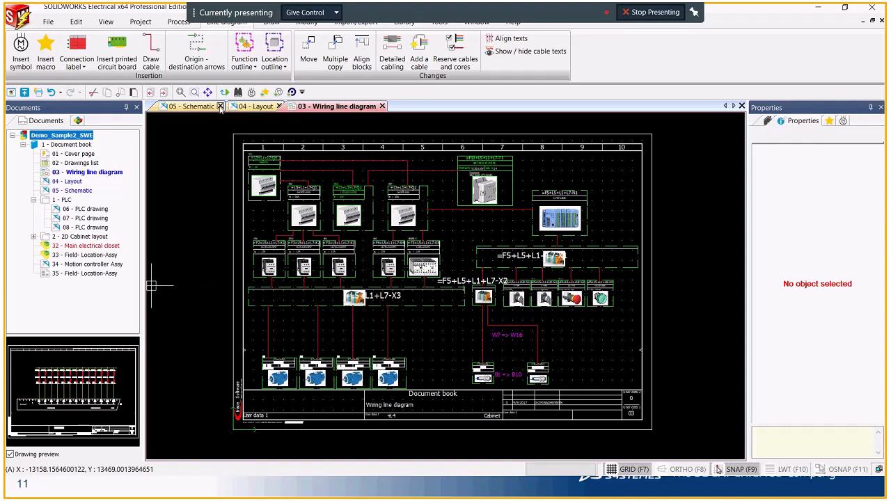
left_click(220, 107)
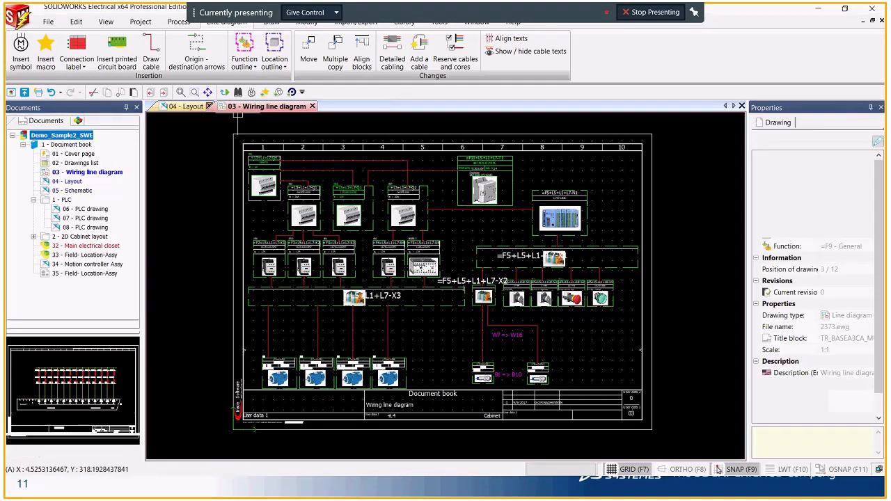
left_click(209, 106)
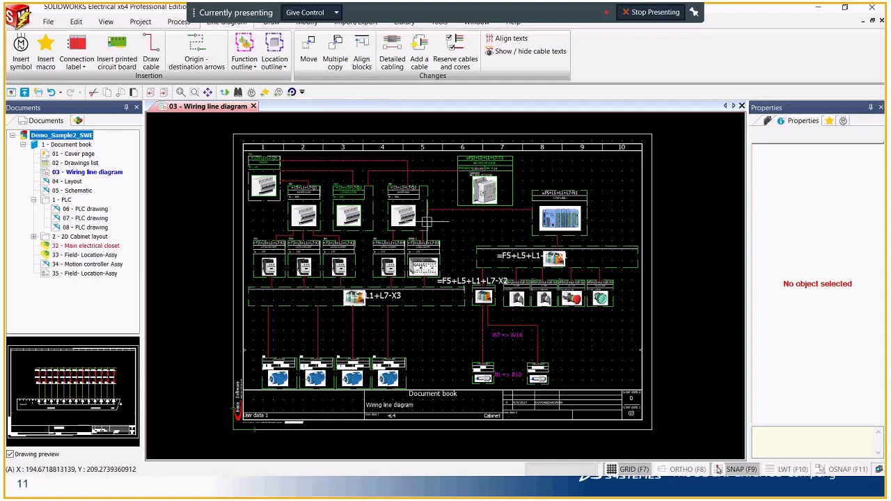
Examine the circuit breakers, contactors and terminal strip X3 in the wiring line diagram
scroll(391, 346, "up", 5)
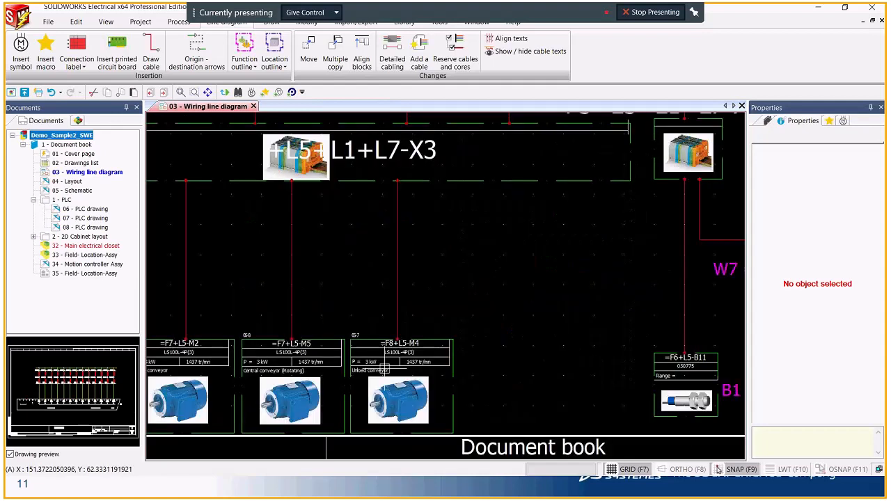
scroll(524, 371, "down", 2)
scroll(524, 371, "down", 2)
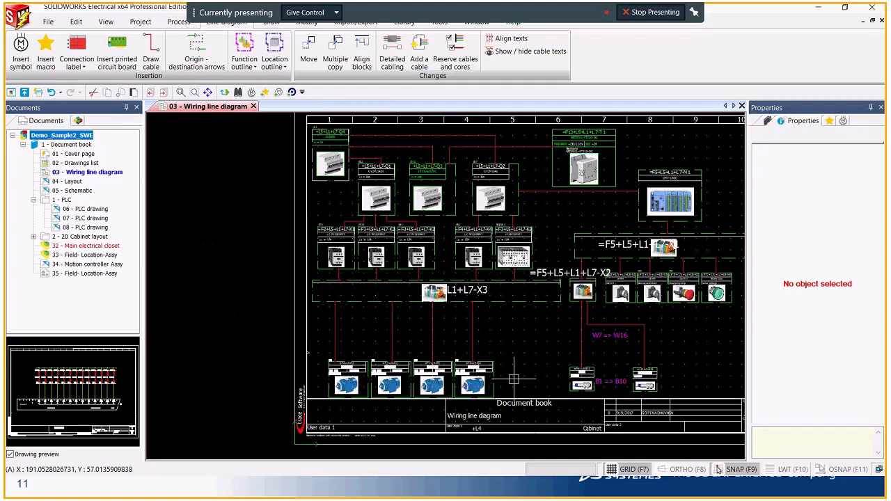
scroll(391, 118, "up", 2)
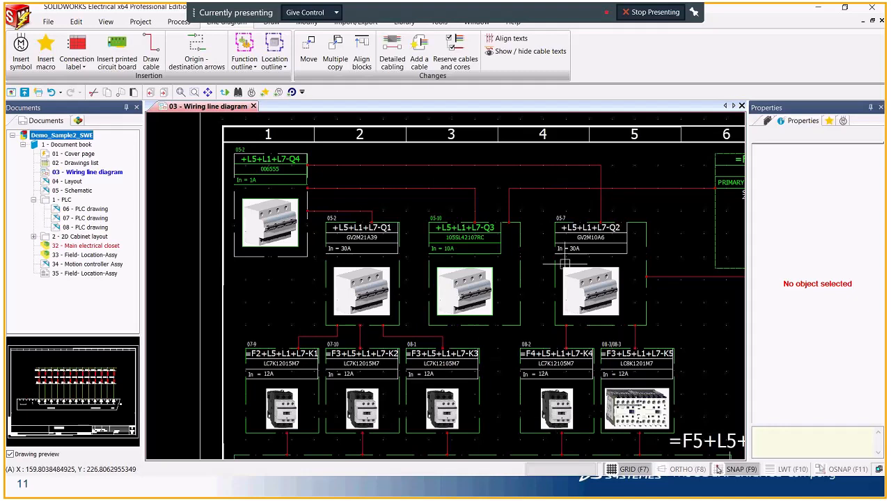
scroll(511, 233, "down", 5)
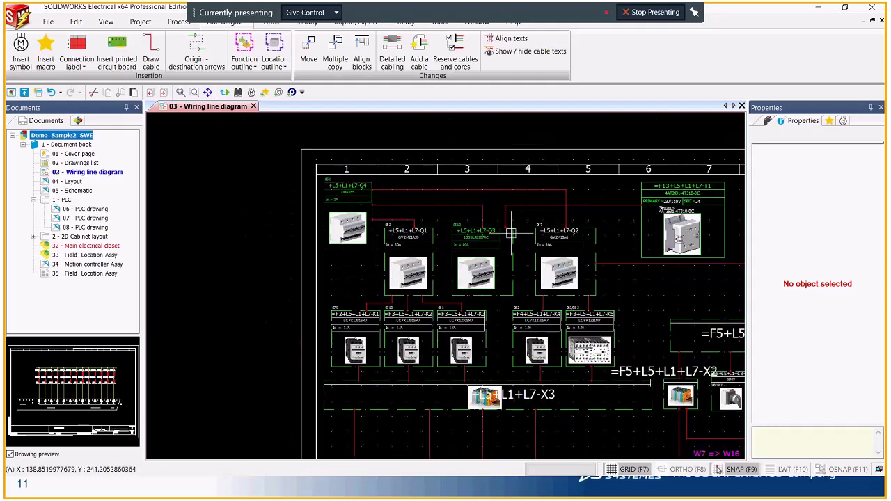
scroll(503, 378, "up", 3)
scroll(503, 378, "up", 2)
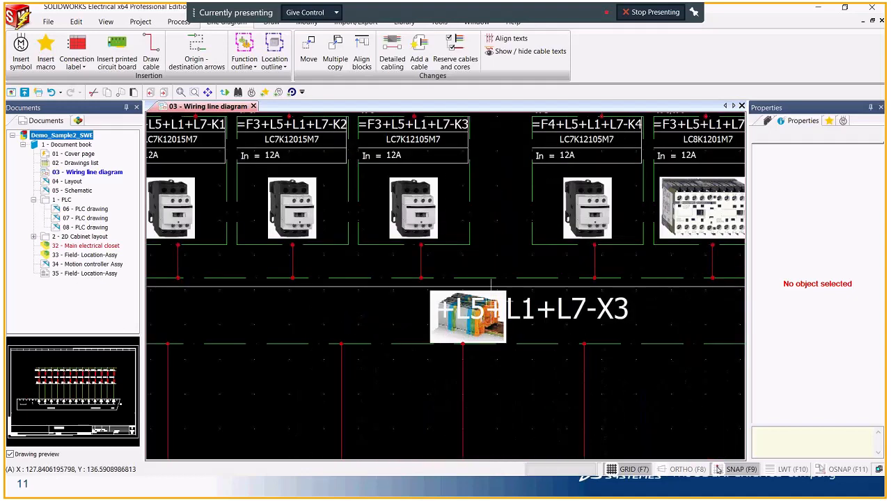
scroll(506, 250, "down", 4)
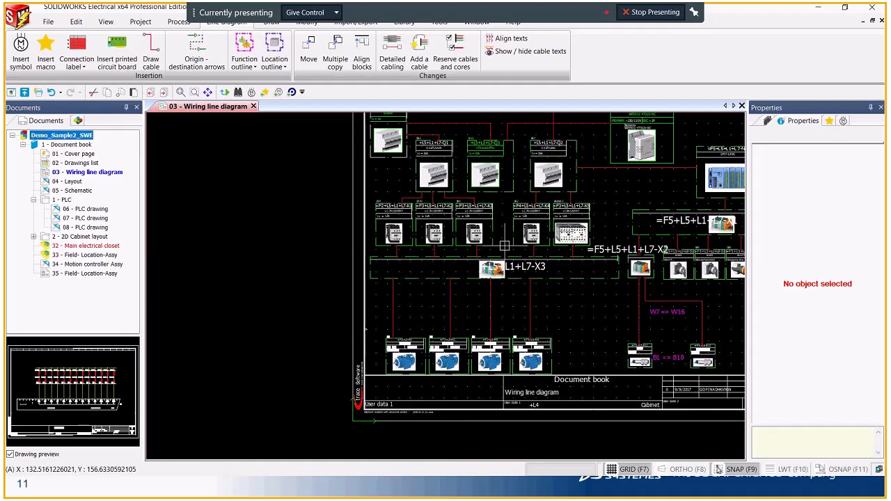
Examine the conveyor motors, their connections to terminal strip X3 and the overall layout of the wiring line diagram
scroll(390, 379, "up", 3)
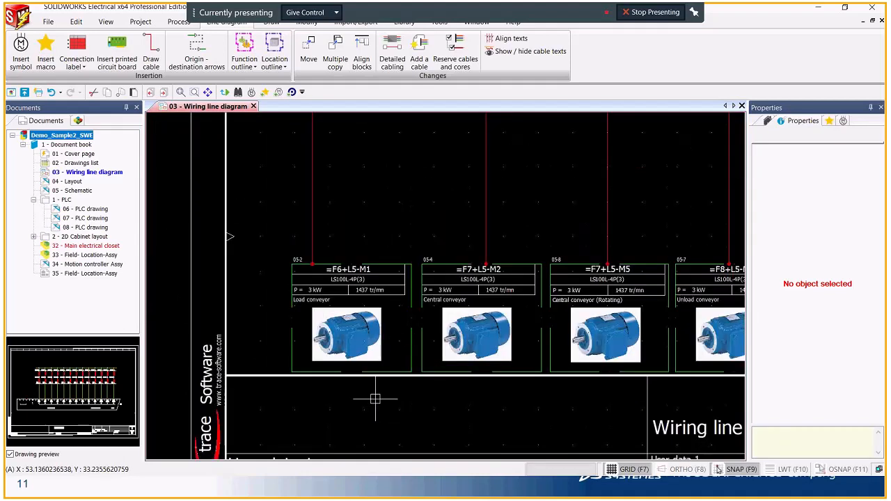
scroll(293, 351, "down", 2)
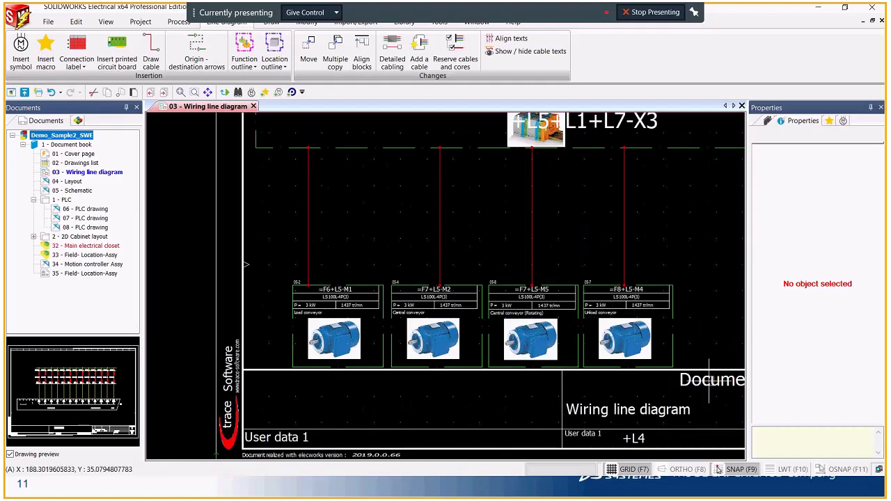
scroll(285, 401, "down", 2)
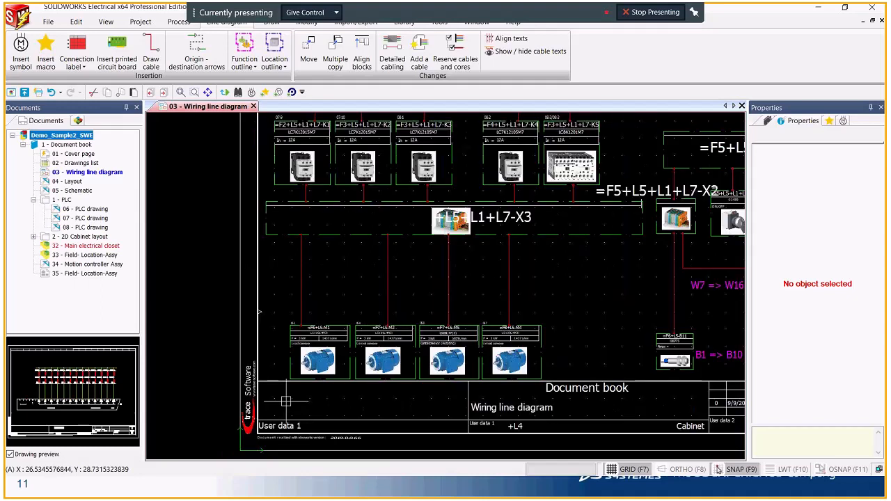
scroll(285, 402, "down", 2)
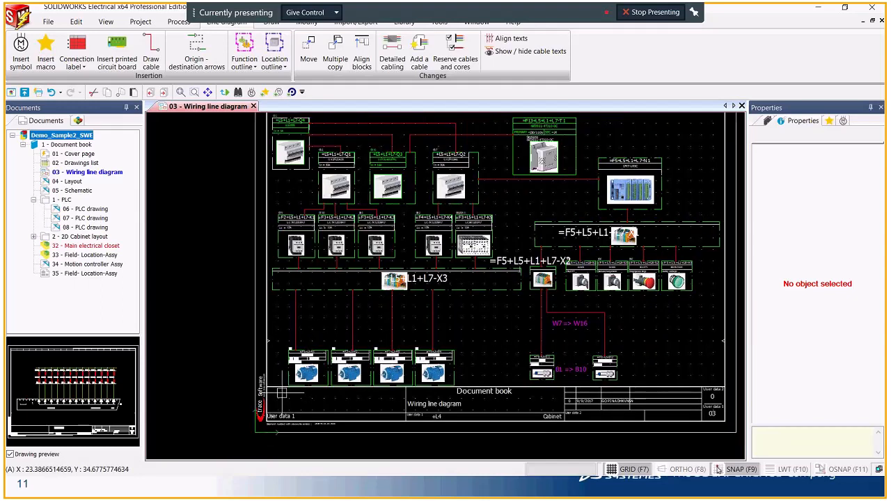
scroll(281, 394, "down", 1)
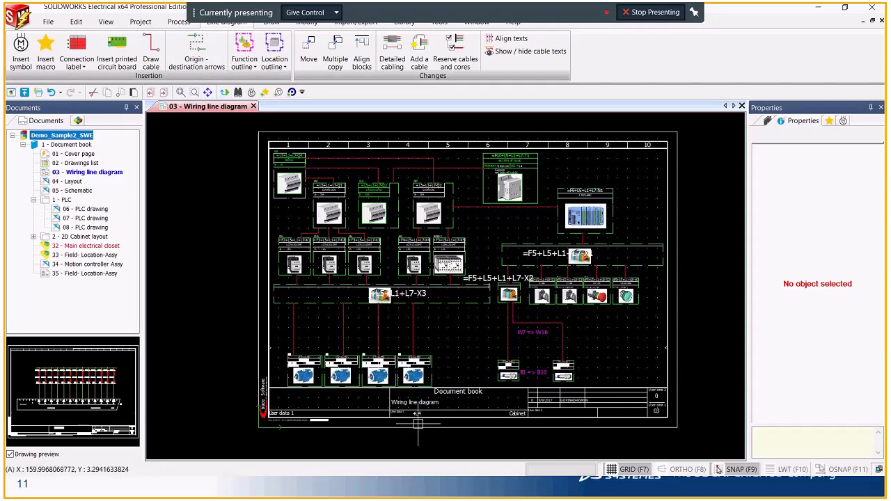
scroll(418, 422, "up", 3)
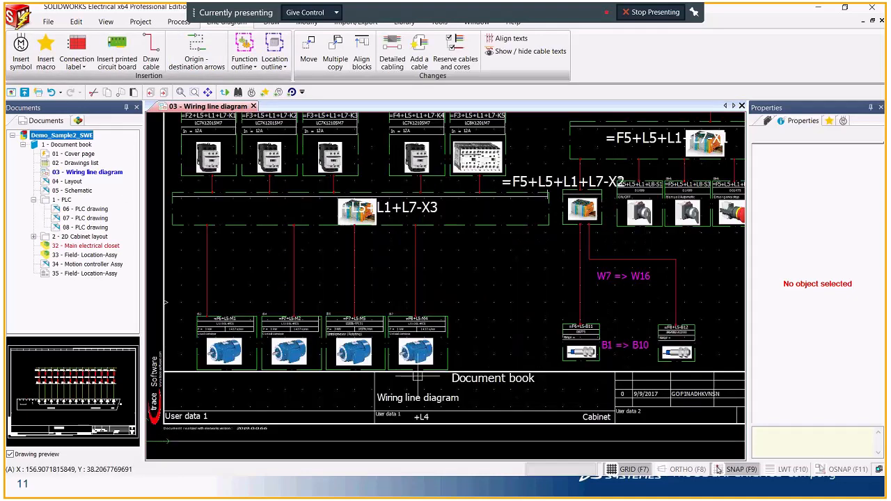
scroll(427, 365, "up", 2)
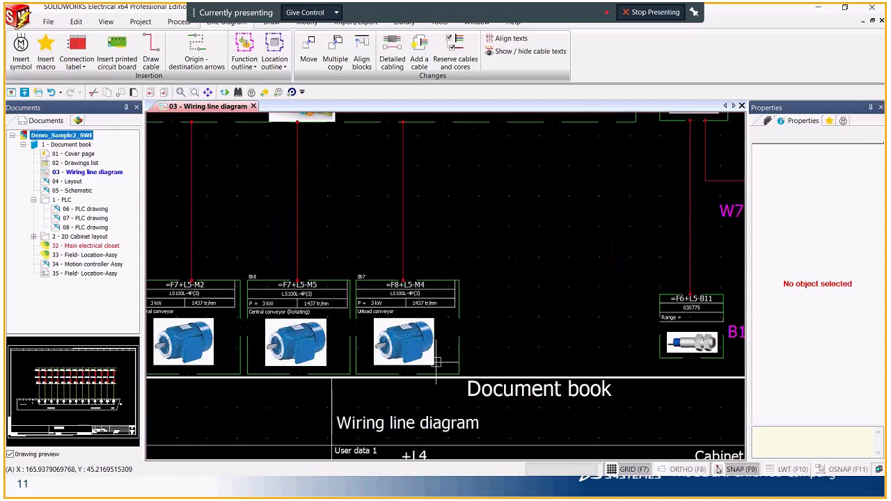
scroll(492, 334, "down", 1)
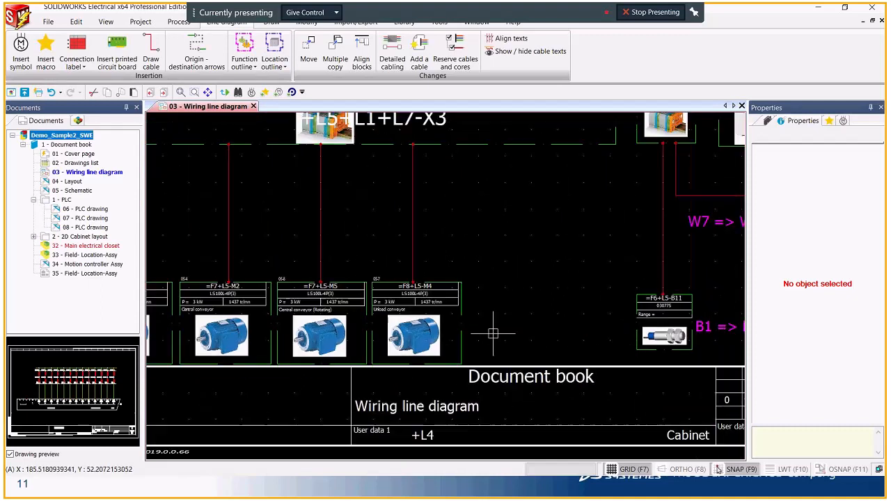
scroll(493, 334, "down", 3)
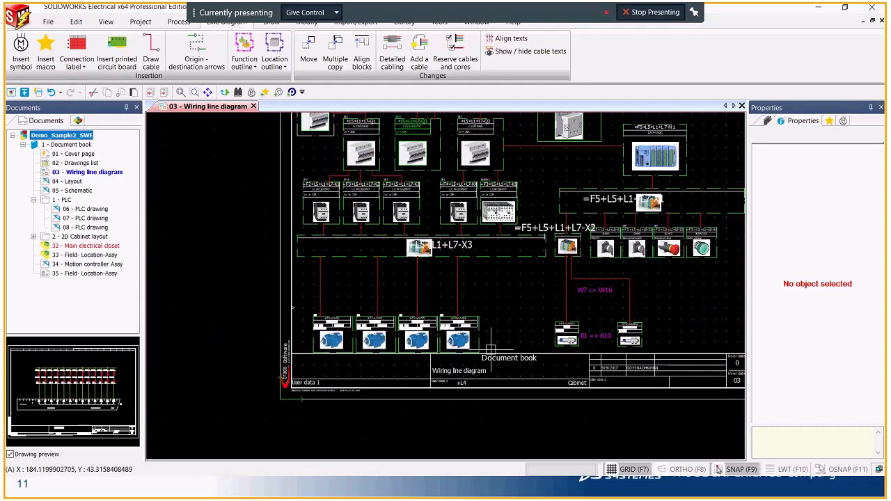
scroll(619, 178, "up", 2)
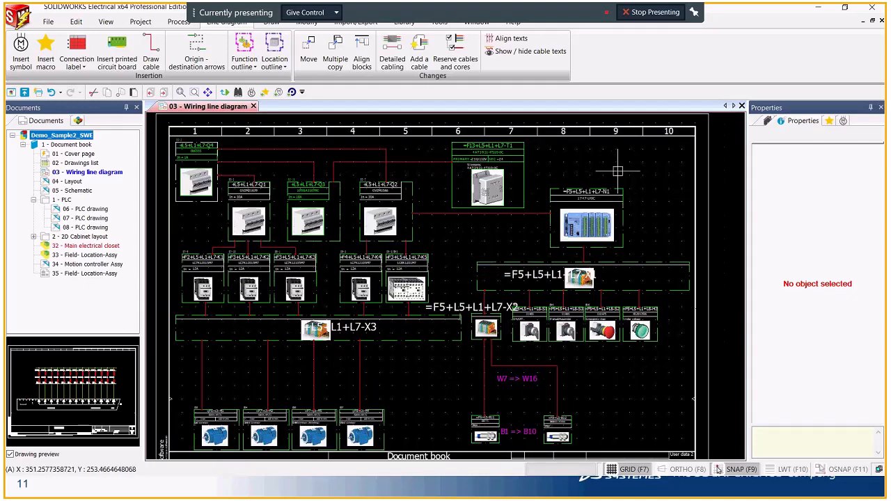
scroll(617, 171, "down", 1)
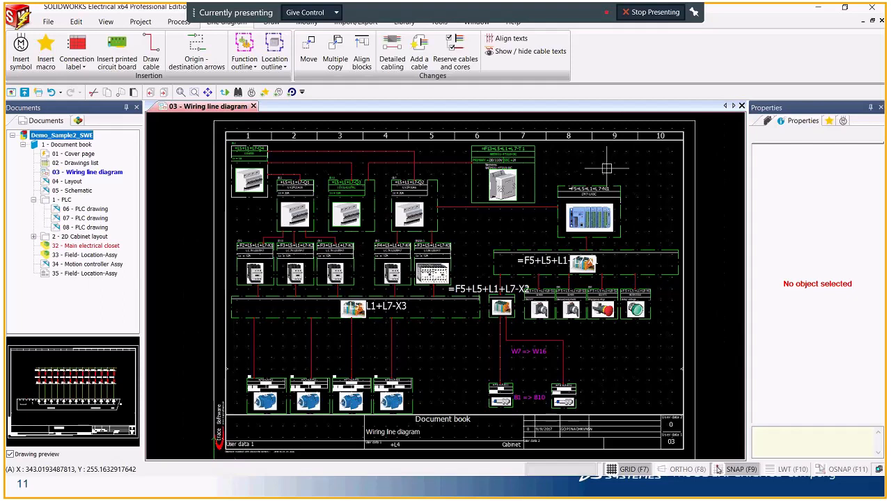
Open the 05 - Schematic drawing and inspect the conveyor motor power circuits around circuit breaker Q1
double_click(76, 191)
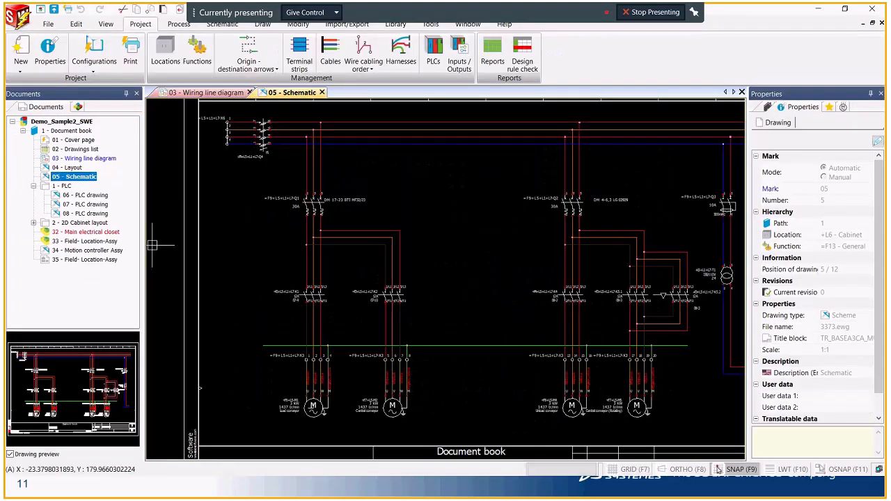
scroll(151, 249, "down", 3)
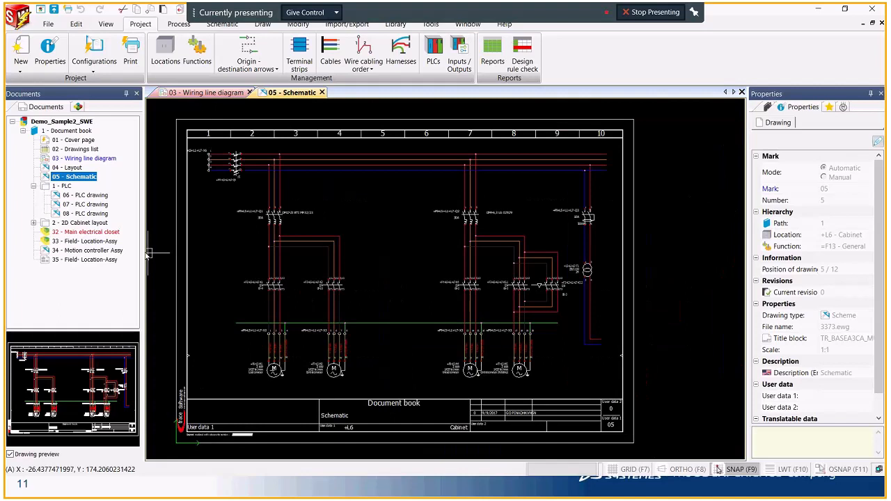
scroll(162, 355, "up", 1)
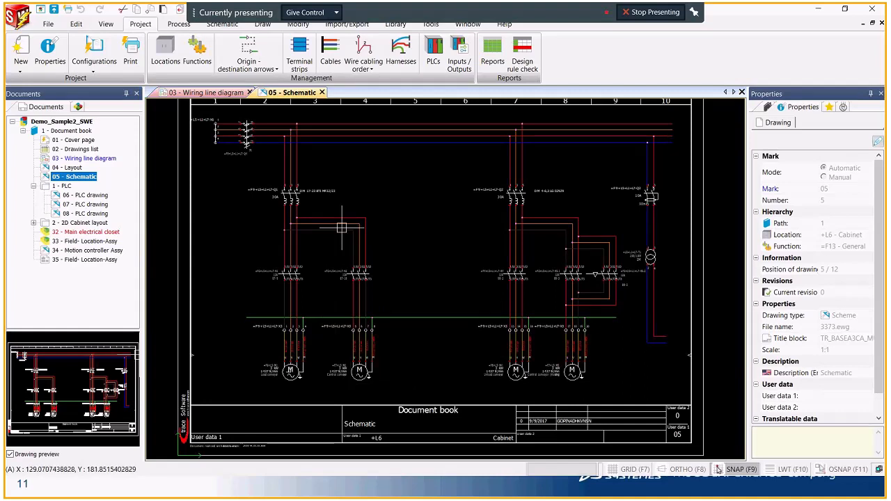
scroll(316, 269, "up", 1)
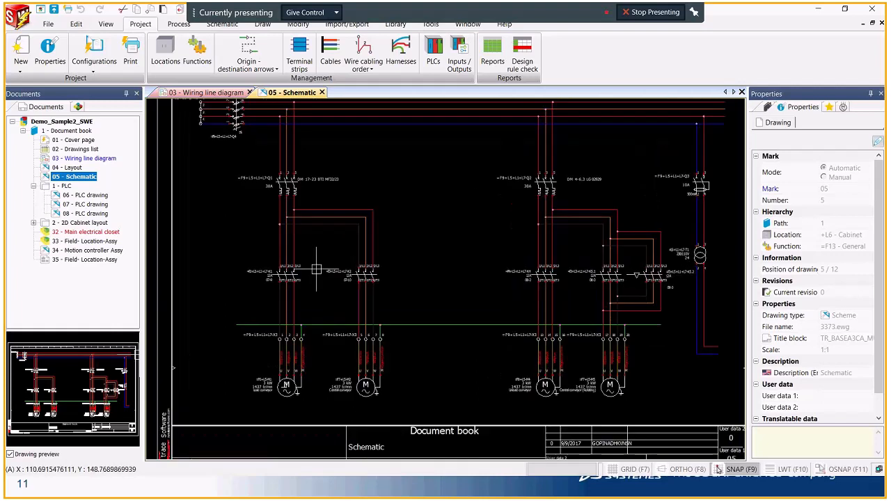
scroll(250, 200, "up", 1)
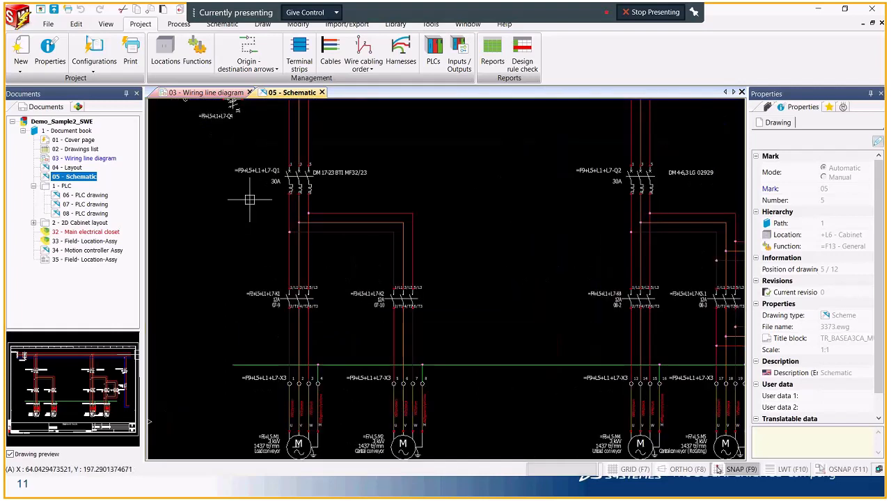
scroll(286, 193, "up", 1)
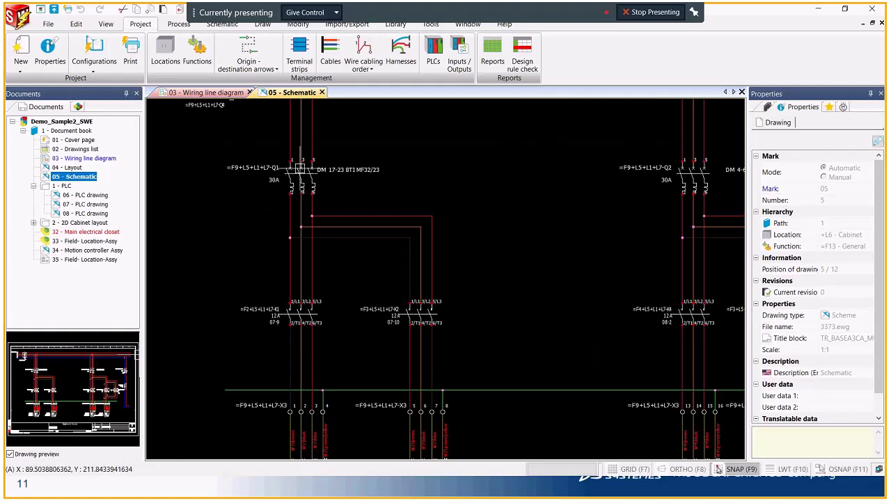
Open the symbol properties of circuit breaker Q1 and review its current rating, residual current threshold and description
right_click(300, 168)
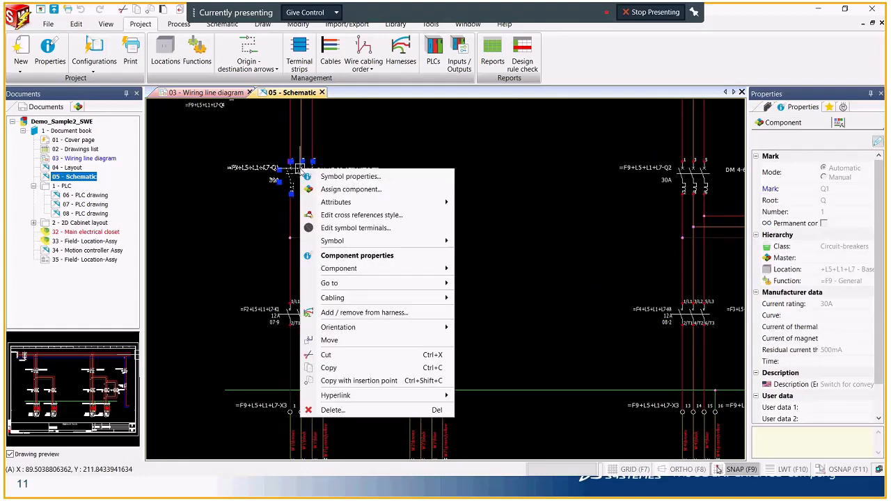
left_click(347, 177)
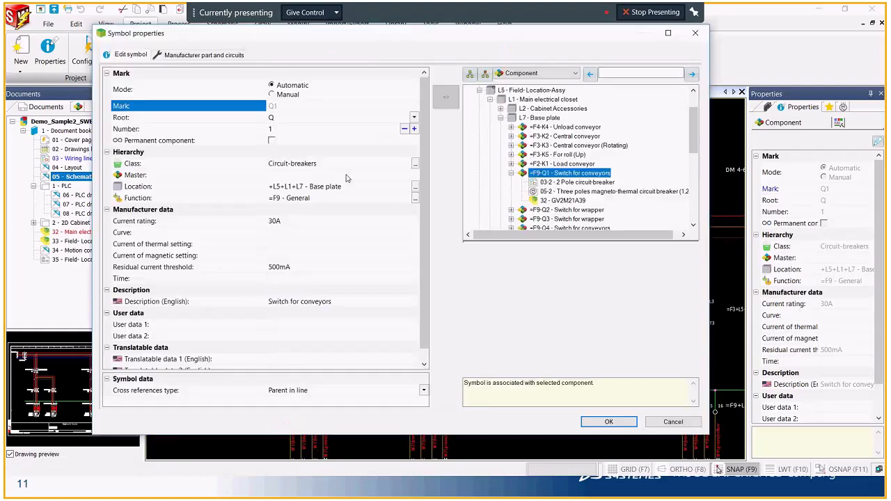
left_click(289, 221)
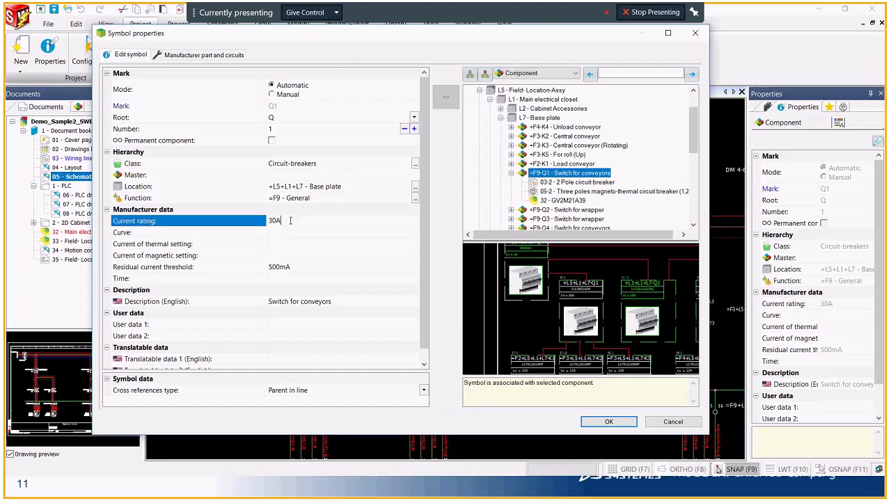
left_click(293, 268)
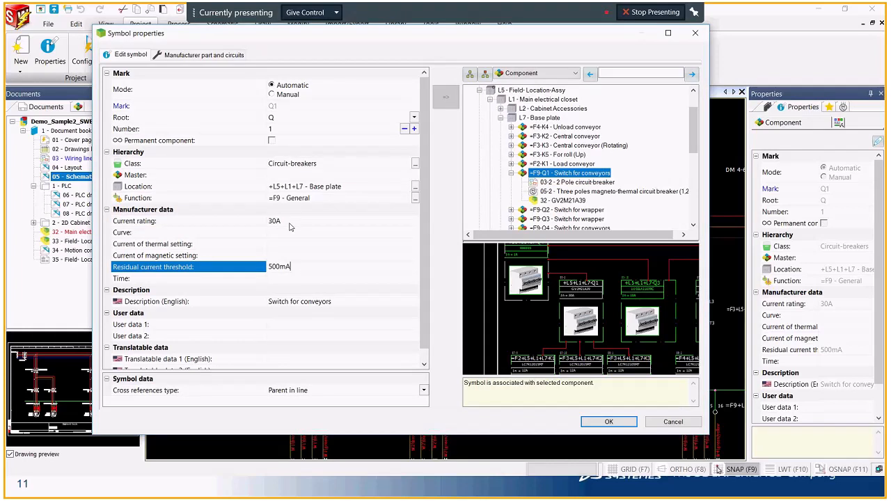
left_click(344, 305)
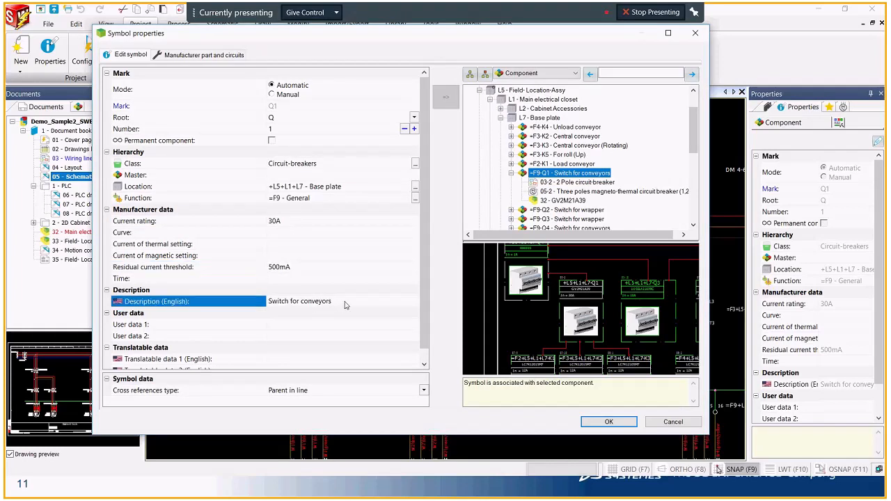
Show Q1's manufacturer part and circuits, and open the properties of the Telemecanique GV2M21A39 part
left_click(193, 56)
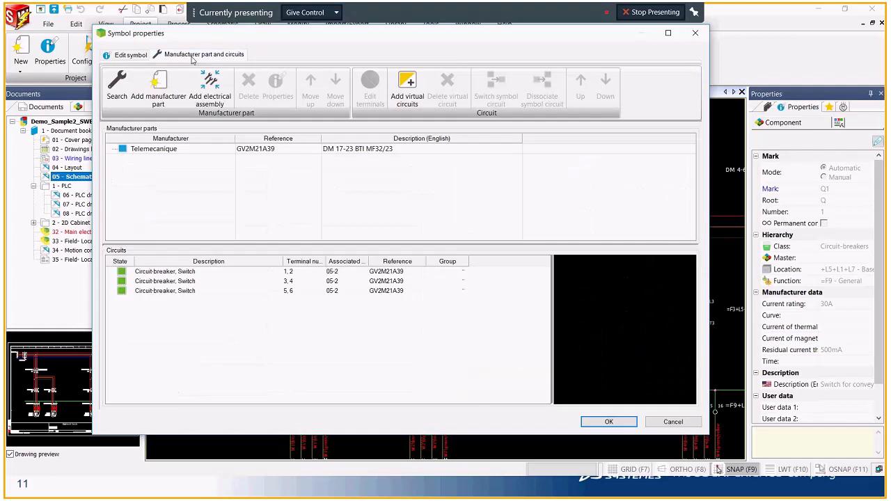
left_click(168, 152)
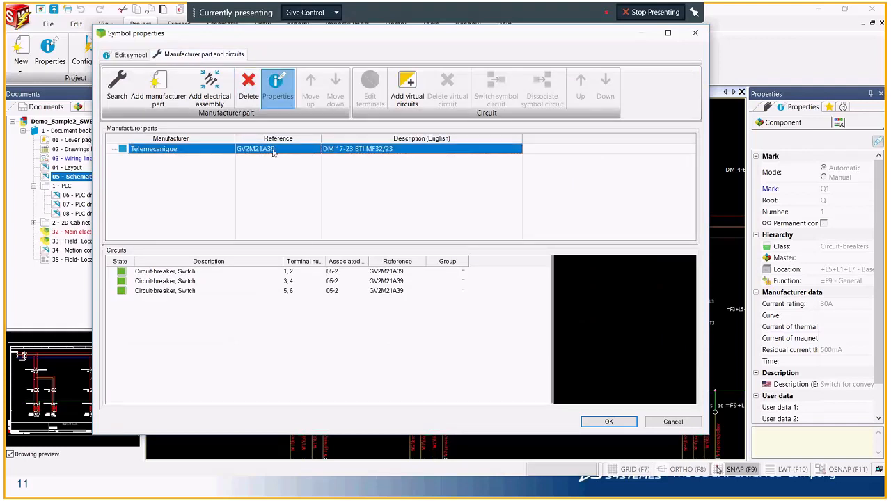
left_click(278, 85)
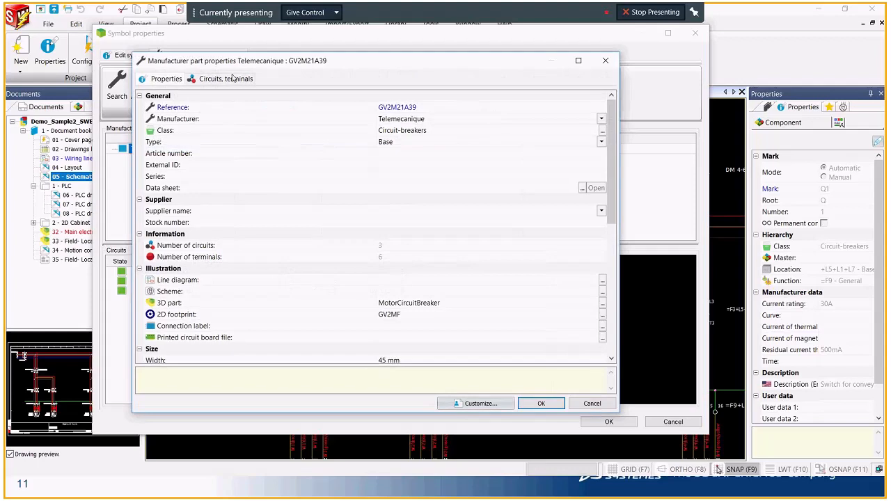
Review the list of available manufacturers and the reference field of the Telemecanique part
left_click(602, 118)
scroll(481, 196, "down", 7)
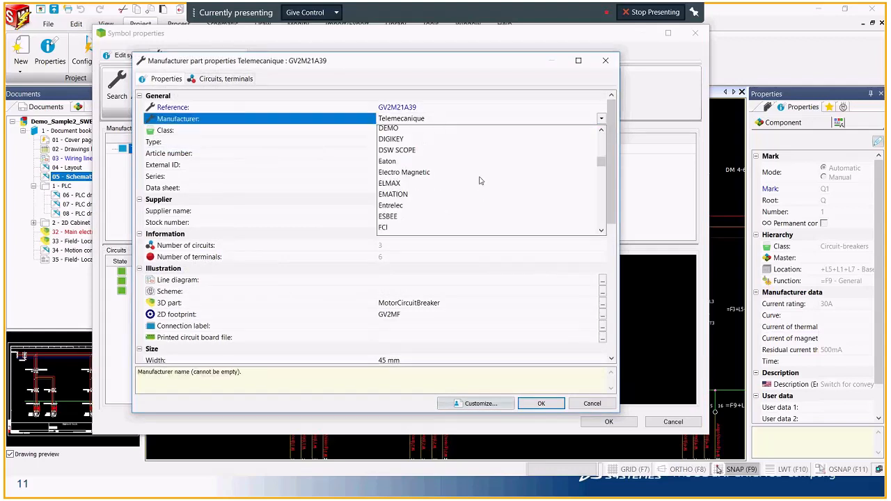
key("Escape")
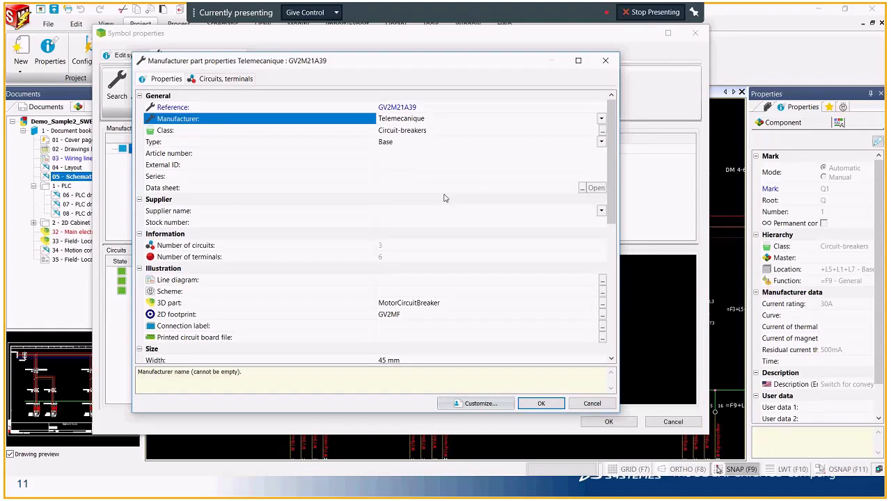
left_click_drag(417, 108, 391, 107)
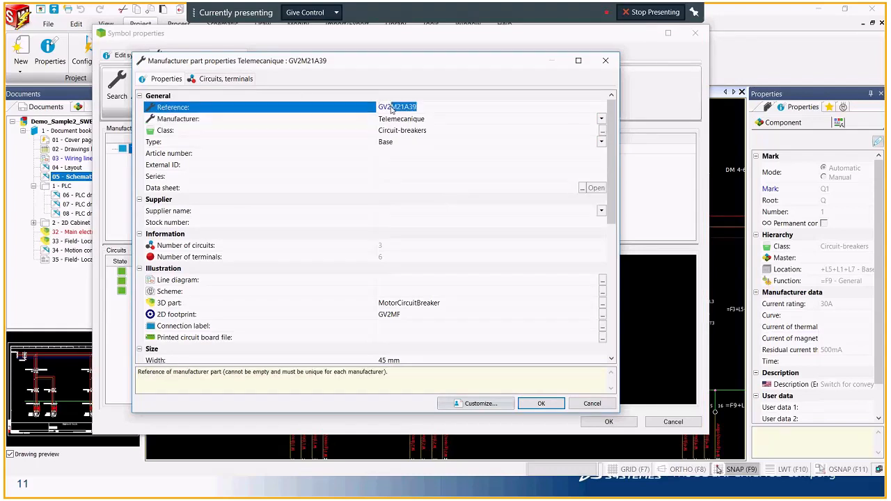
left_click(425, 105)
Examine the part's circuits and terminals, and close the part and symbol properties without saving
left_click(215, 80)
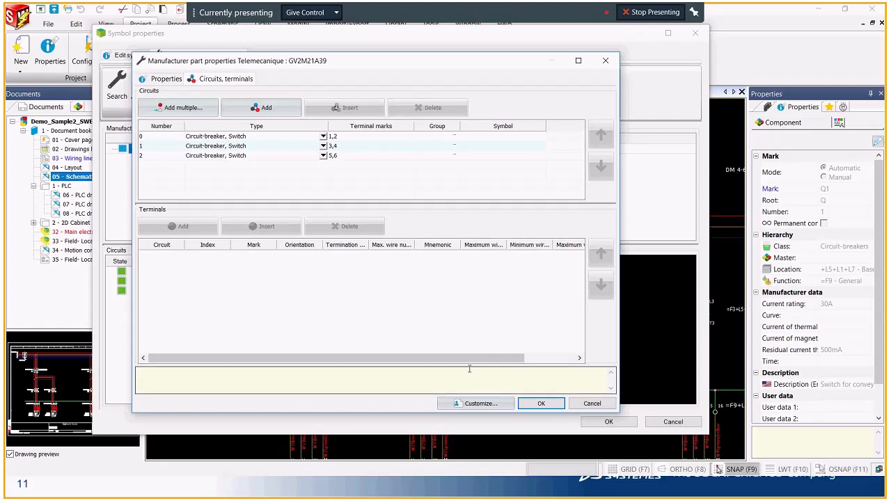
left_click(575, 403)
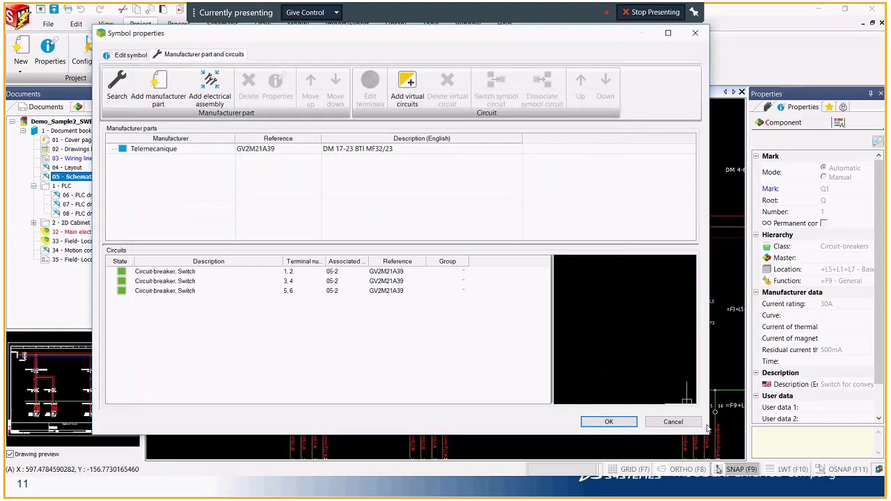
left_click(673, 422)
key("Escape")
scroll(332, 242, "down", 3)
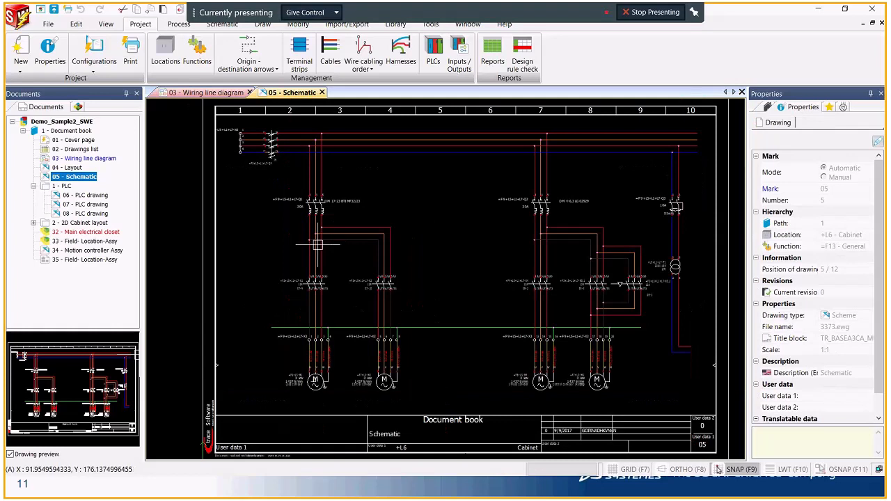
Start drawing multiple wires, review the electrical wire styles and select N L1 L2 L3 with a color for each phase
scroll(437, 219, "up", 1)
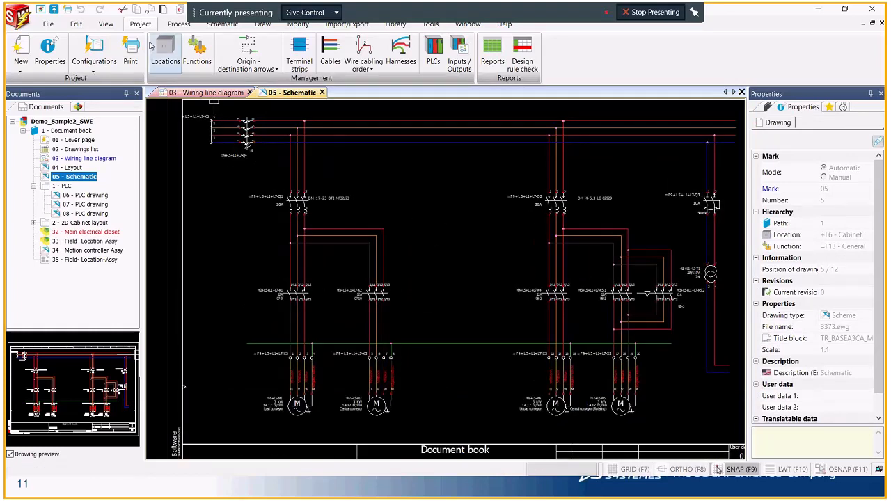
left_click(223, 23)
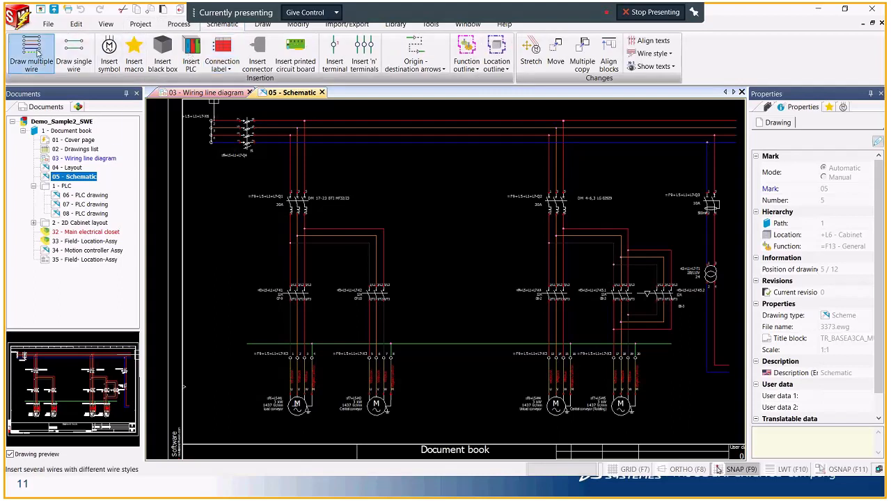
left_click(31, 53)
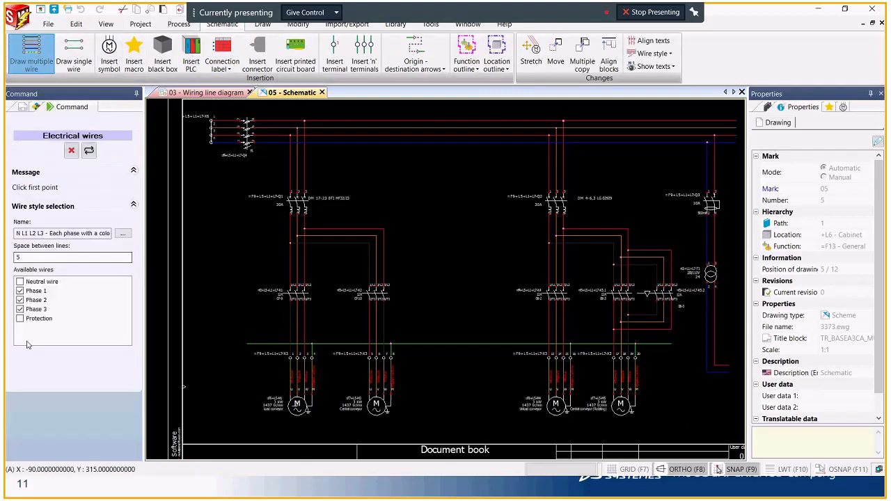
left_click(123, 234)
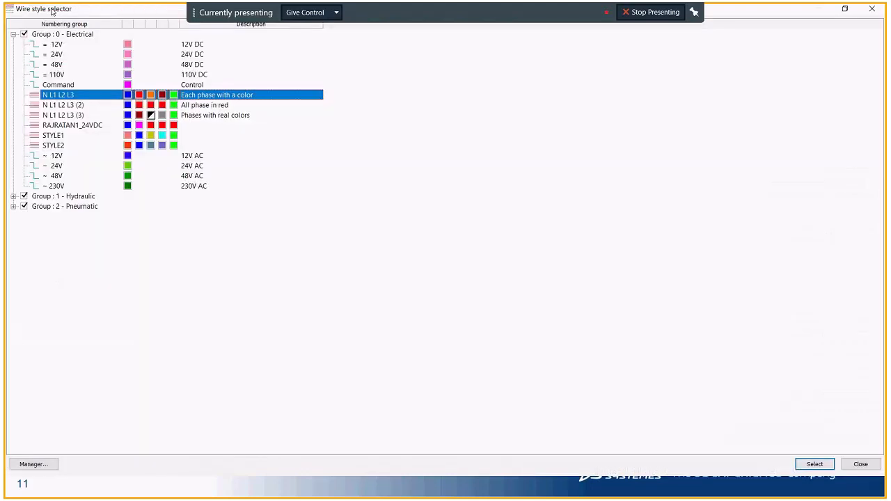
left_click(13, 34)
left_click(12, 34)
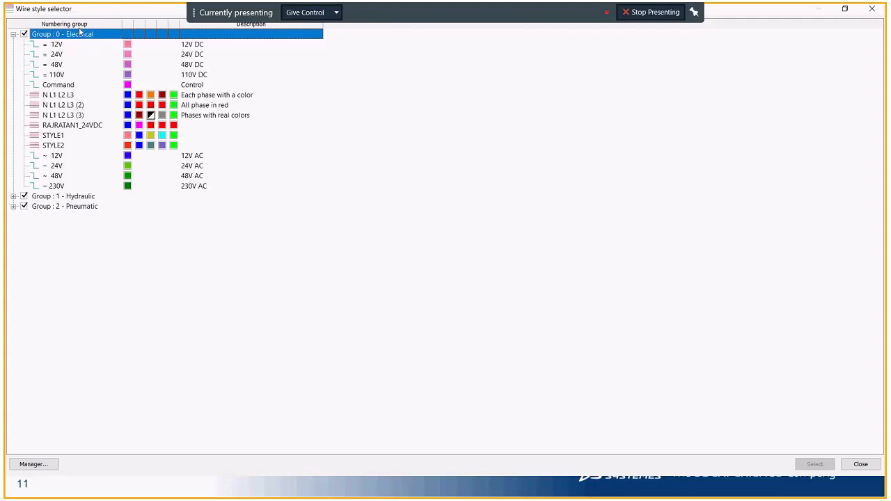
left_click(71, 97)
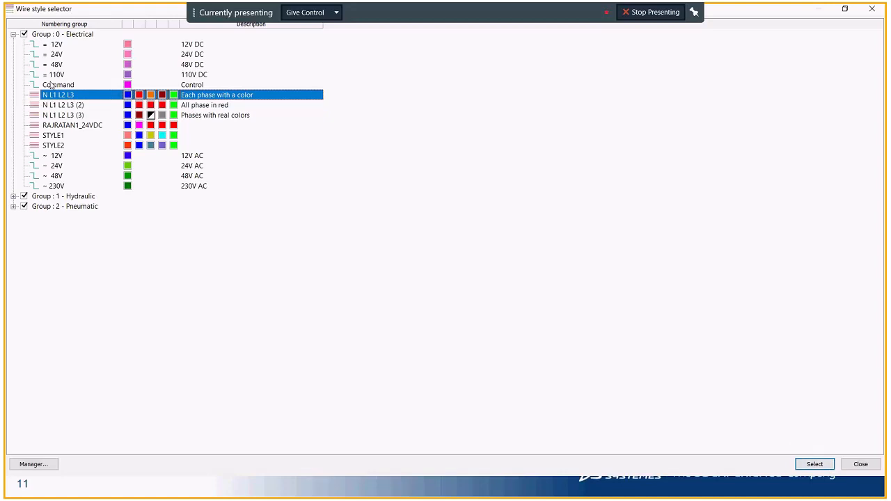
left_click(60, 46)
left_click(61, 157)
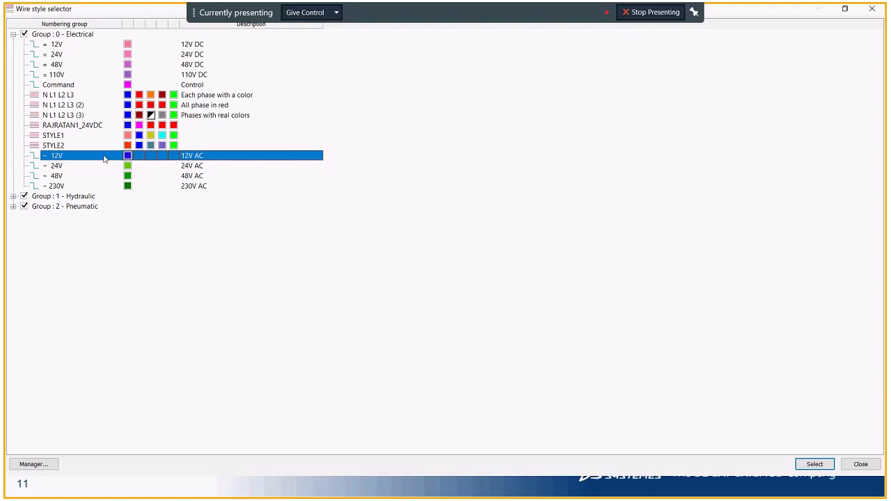
left_click(59, 95)
left_click(814, 464)
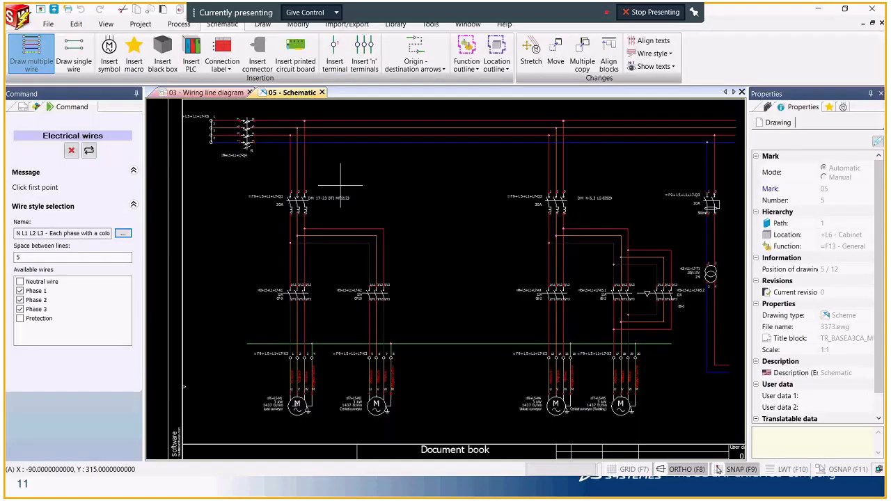
left_click(19, 282)
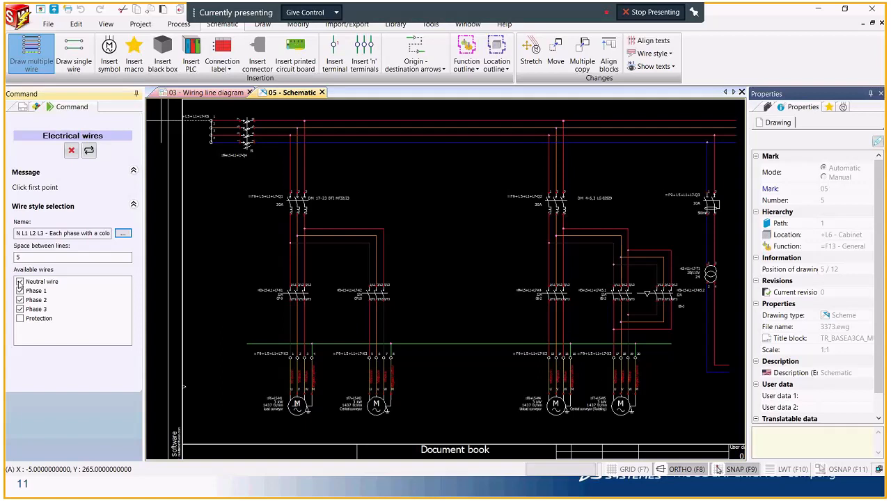
left_click(20, 318)
left_click(19, 282)
left_click(21, 318)
Draw Phase 1, 2 and 3 wires from the K2 contactor branch across and down past the green protection wire
left_click(449, 243)
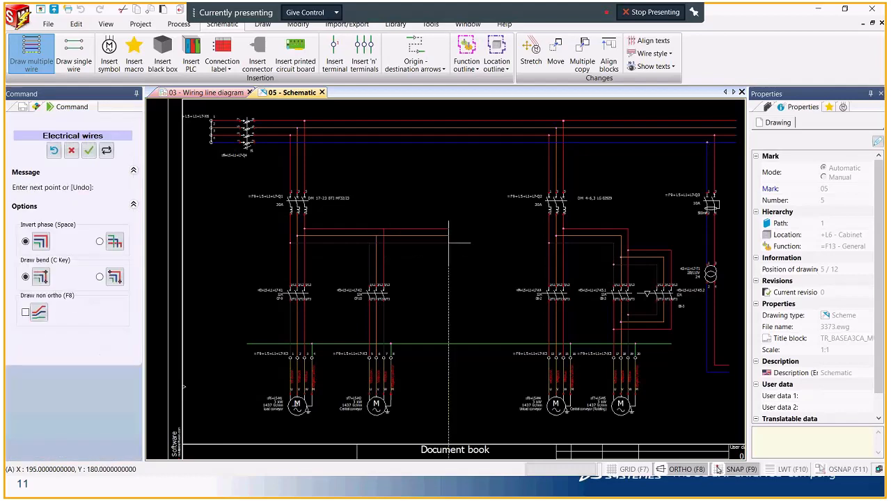
left_click(434, 393)
right_click(434, 395)
scroll(461, 358, "up", 6)
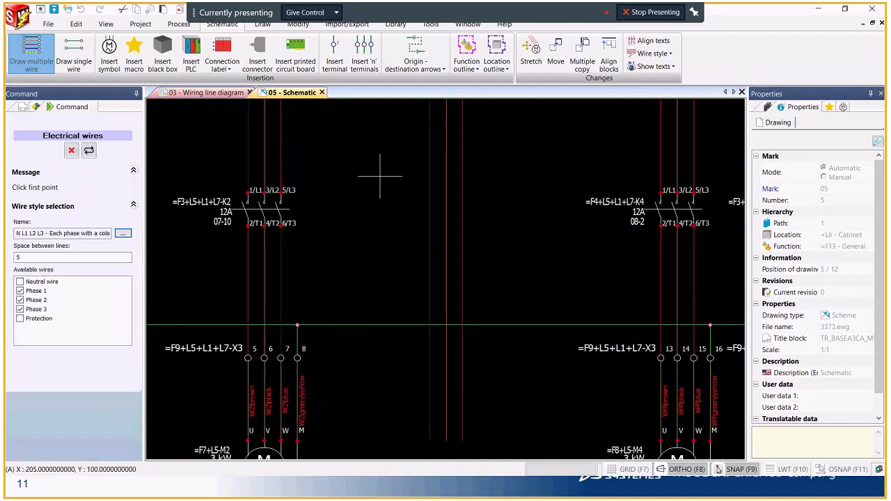
scroll(330, 302, "down", 3)
key("Escape")
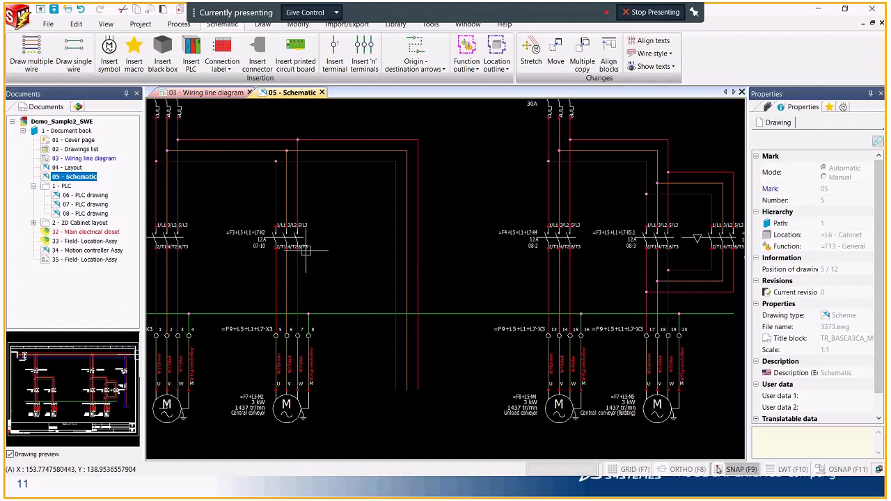
Start inserting a symbol and search the symbol palette for "3 pole", examining the 3 poles magnetic circuit breaker
left_click(109, 63)
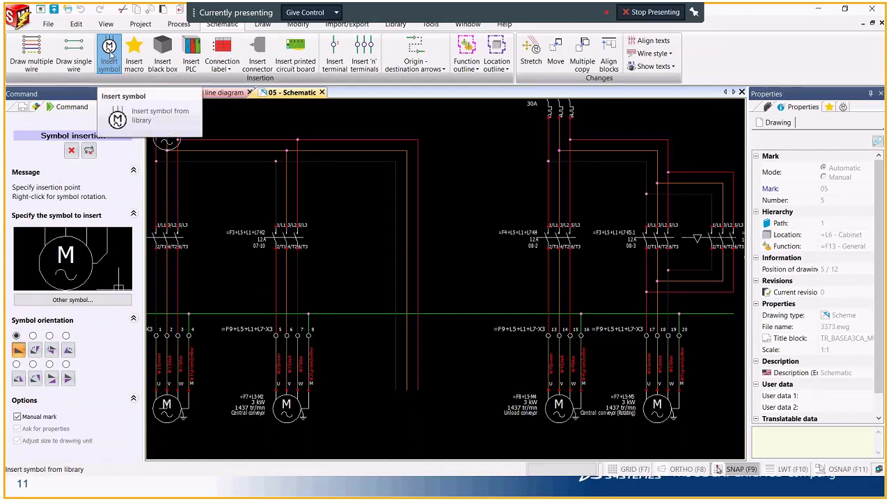
left_click(843, 108)
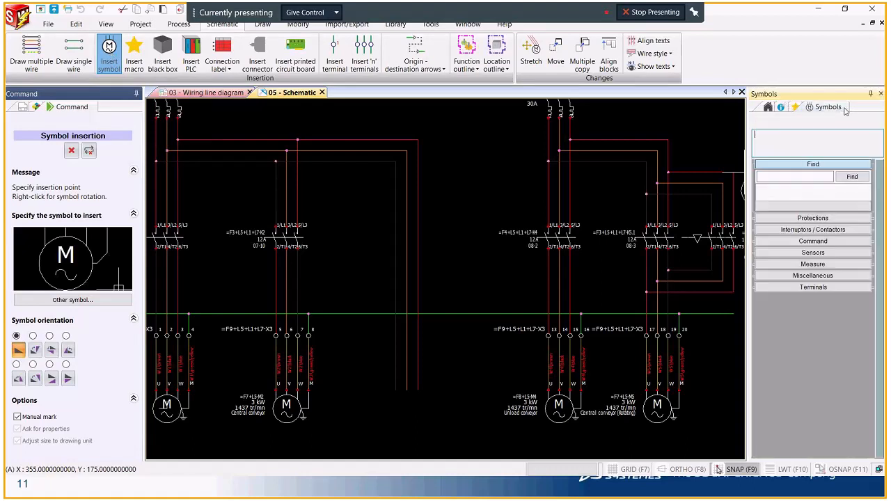
left_click(784, 176)
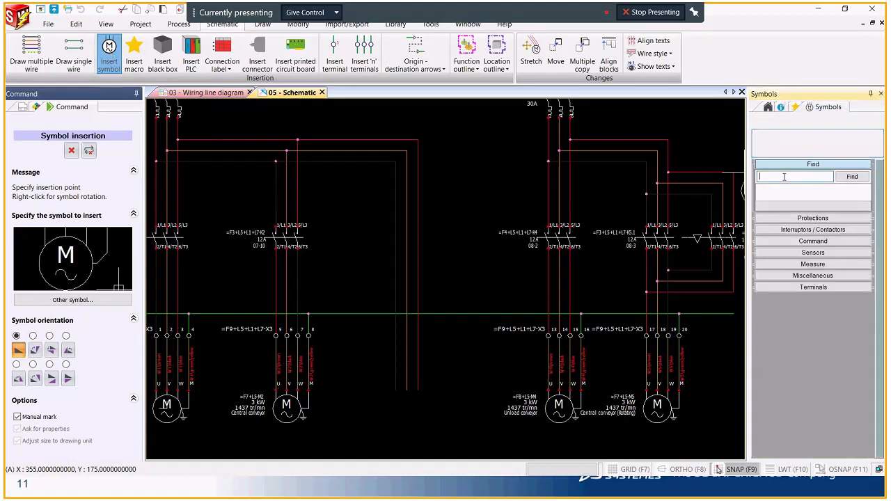
type("3 pole")
left_click(864, 178)
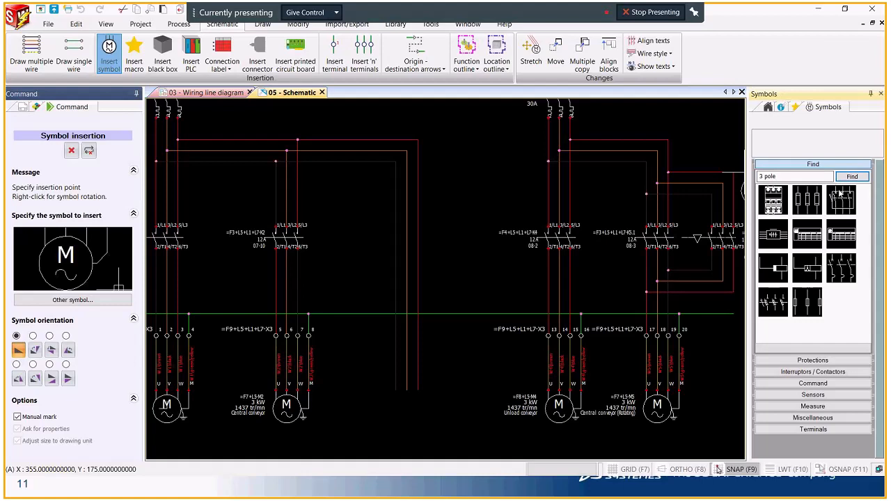
left_click(839, 267)
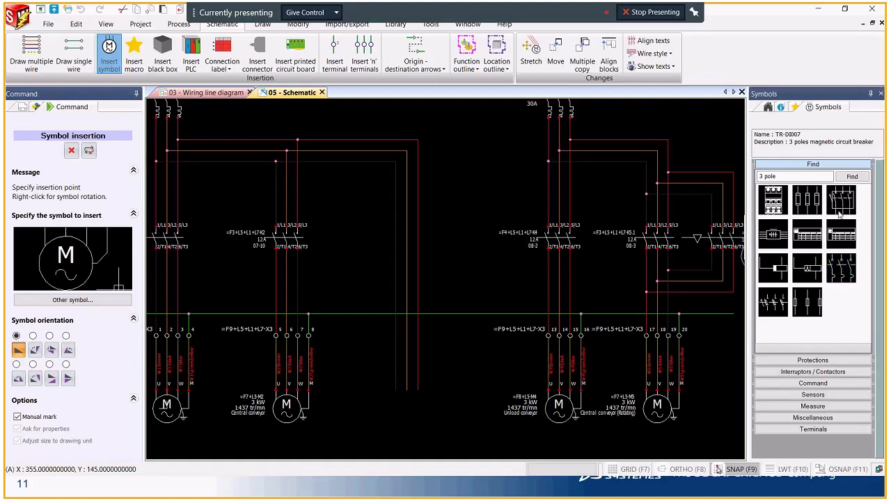
Browse the symbol classes and choose the Three poles power contact from Contactor relays, relays as the symbol to insert
left_click(46, 300)
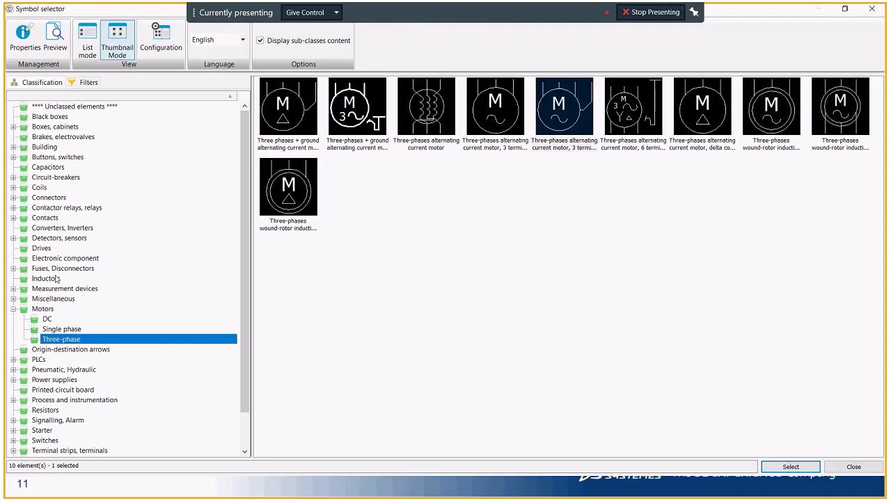
left_click(56, 178)
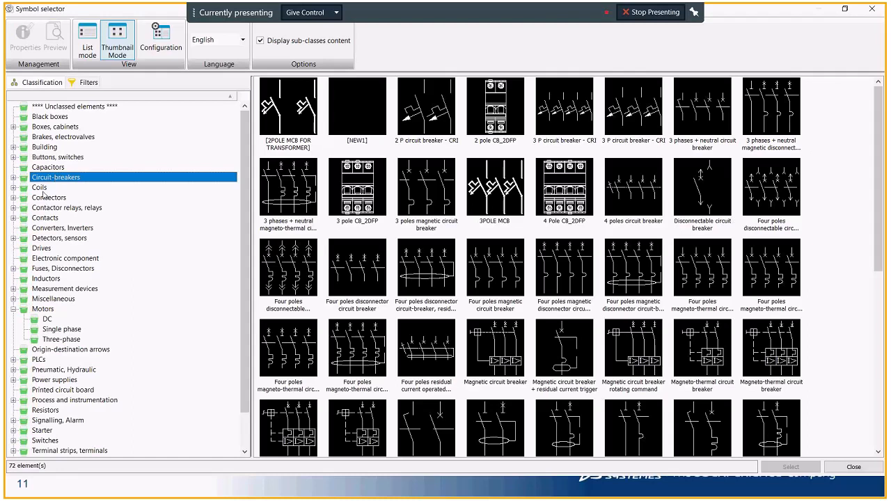
left_click(40, 189)
left_click(53, 208)
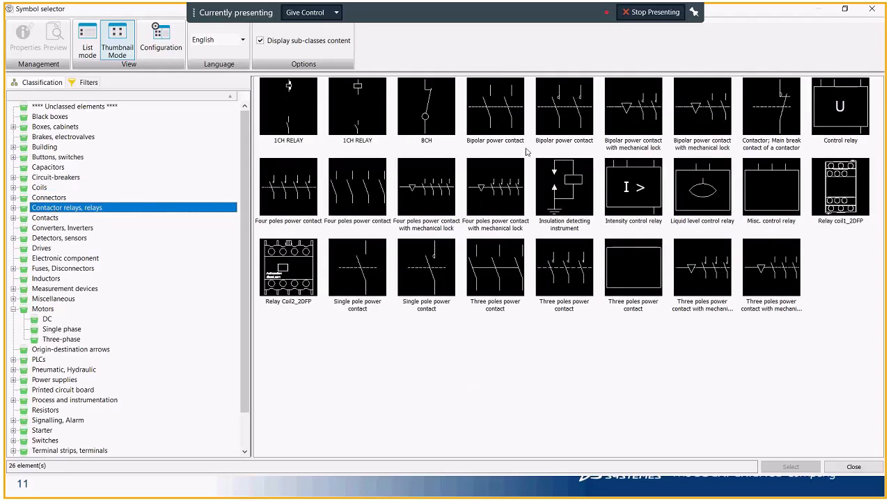
left_click(564, 268)
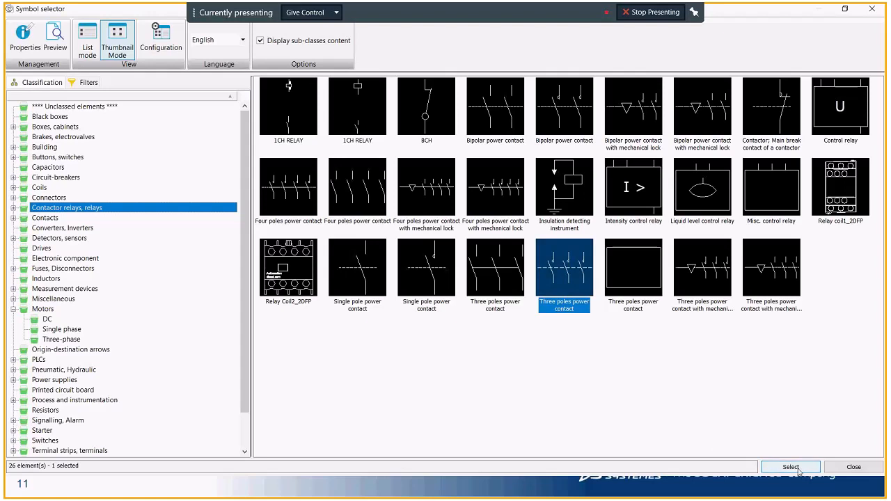
left_click(790, 467)
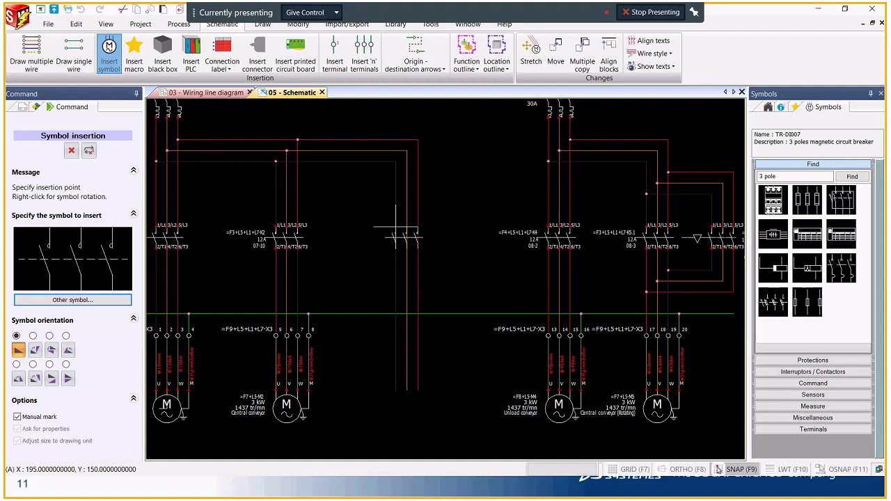
Place the contact on the new three-phase wires and associate it with component =F3-K3, Central conveyor (Rotating)
left_click(396, 226)
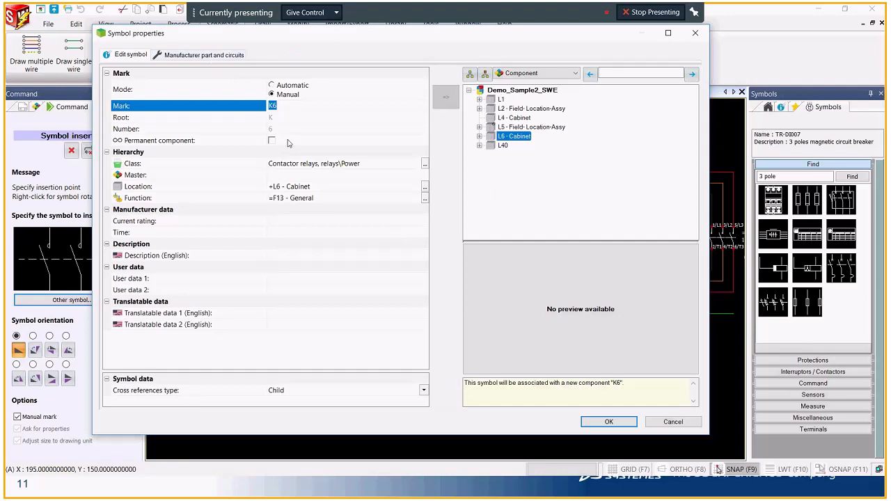
left_click(618, 72)
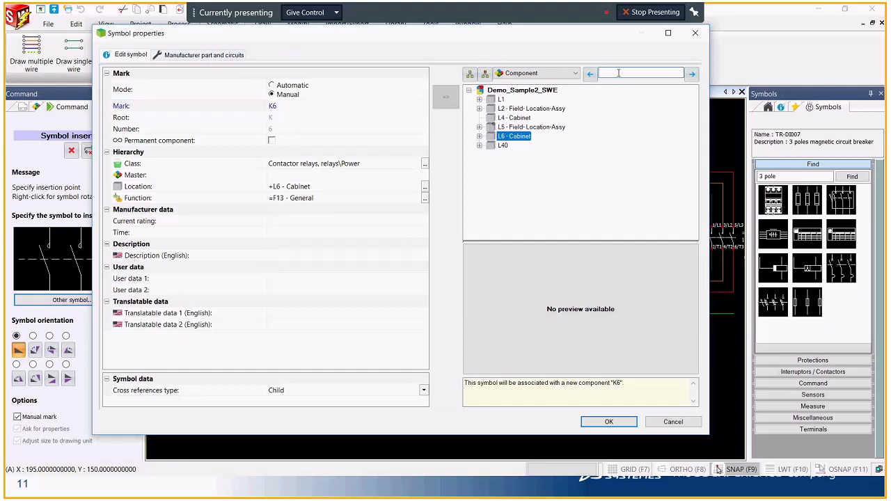
type("k3")
left_click(692, 74)
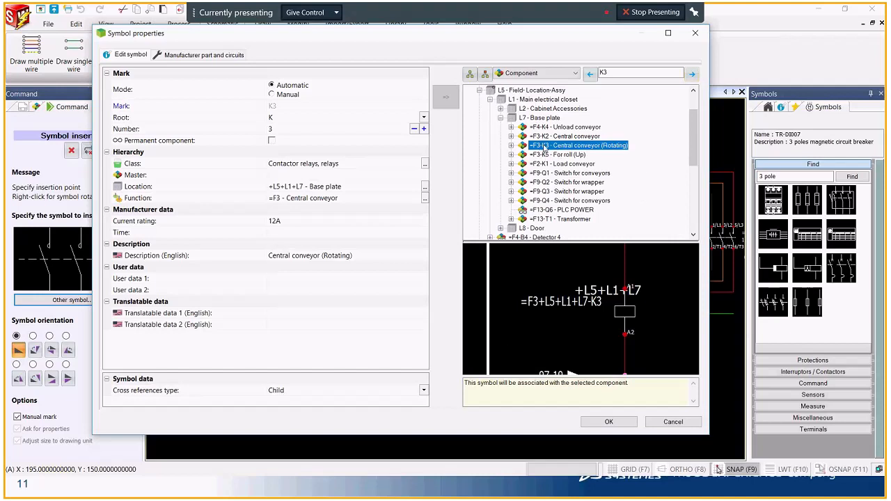
left_click(604, 423)
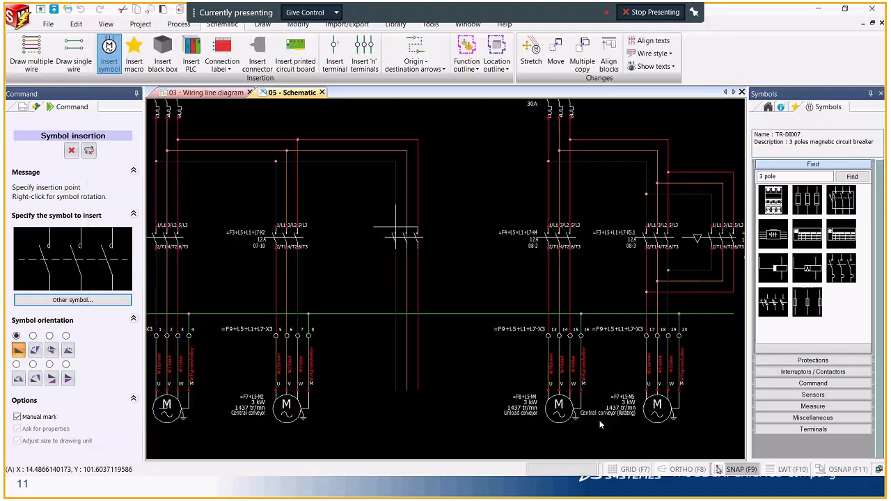
key("Escape")
Open the symbol properties of the newly placed K3 power contact
scroll(446, 292, "up", 5)
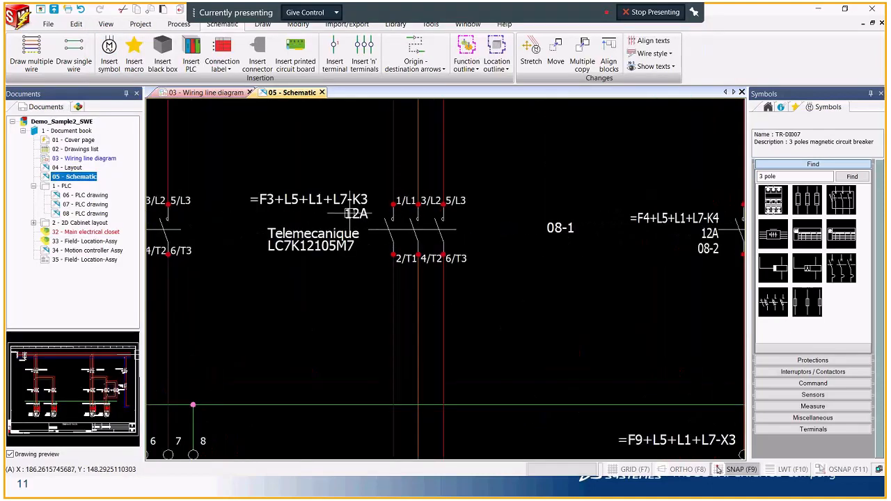
right_click(424, 234)
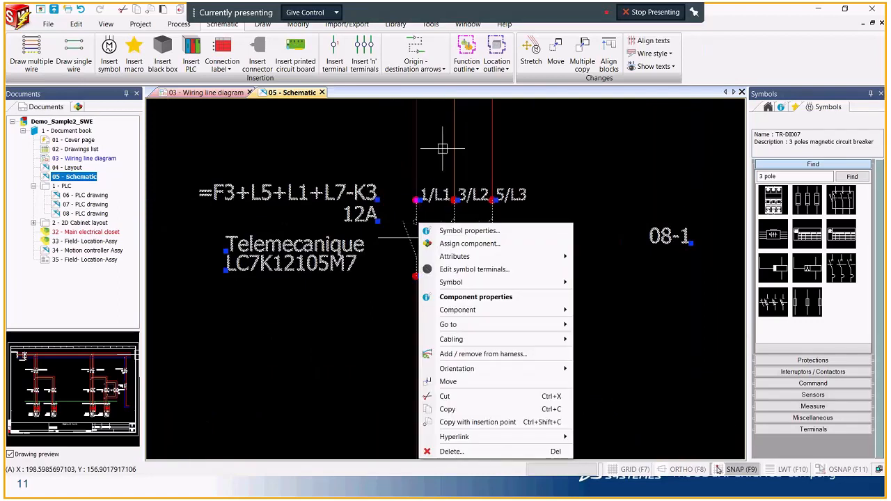
left_click(445, 243)
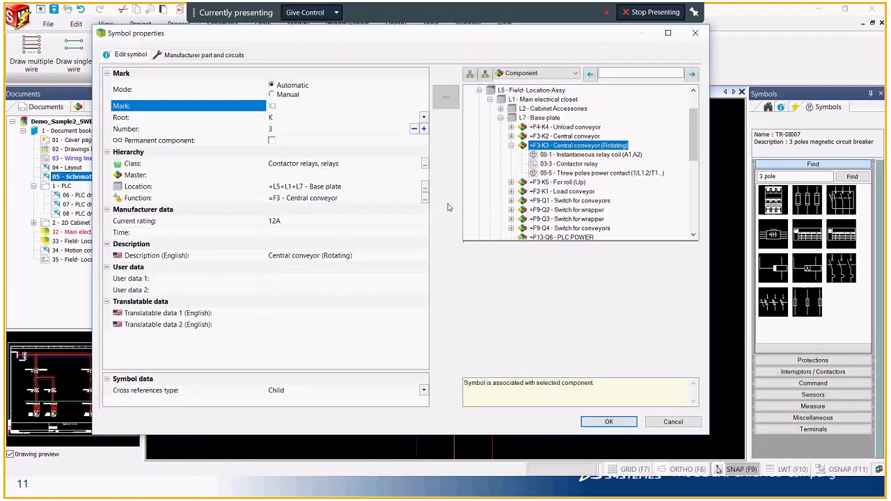
Review the manufacturer part and circuits assigned to the K3 power contact and close its symbol properties
left_click(204, 54)
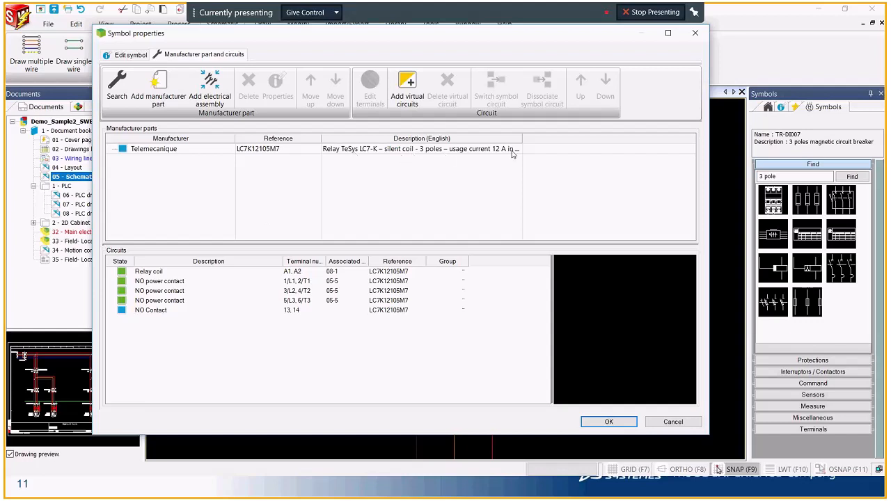
left_click(604, 422)
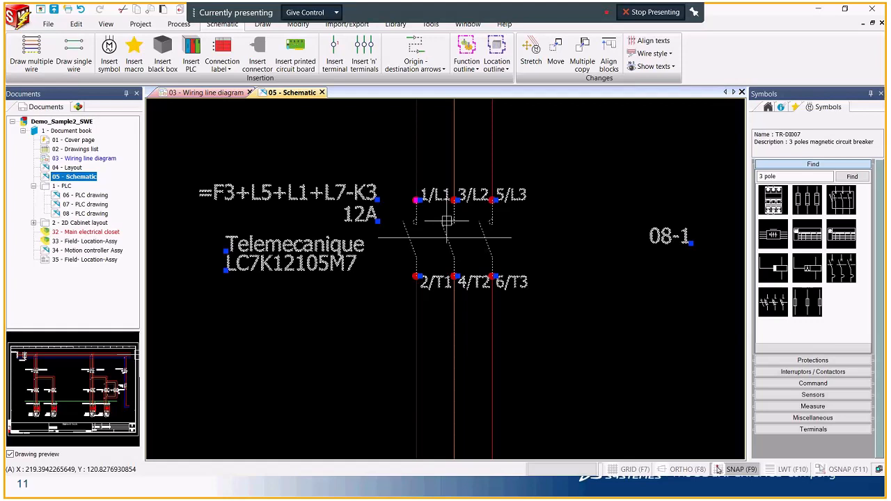
Insert the [Training_Motor] symbol from the Motors class at the lower ends of the K3 wires as new component M3
scroll(418, 285, "down", 5)
scroll(409, 291, "up", 2)
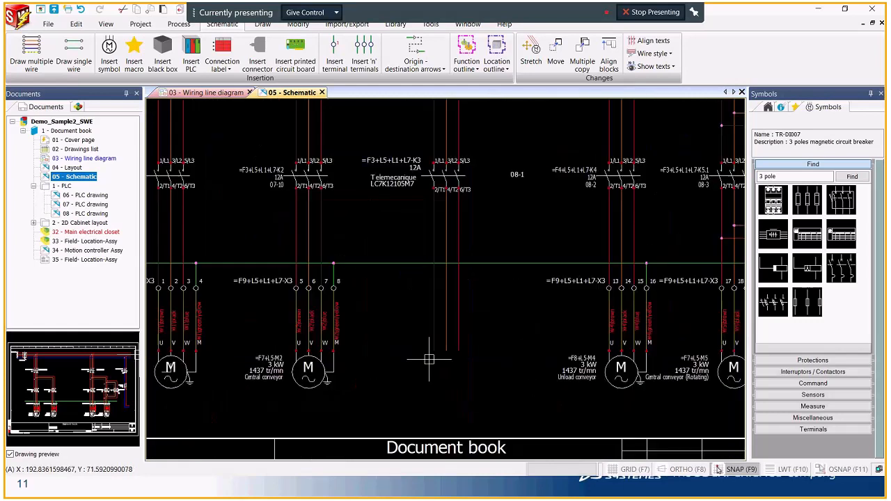
left_click(109, 50)
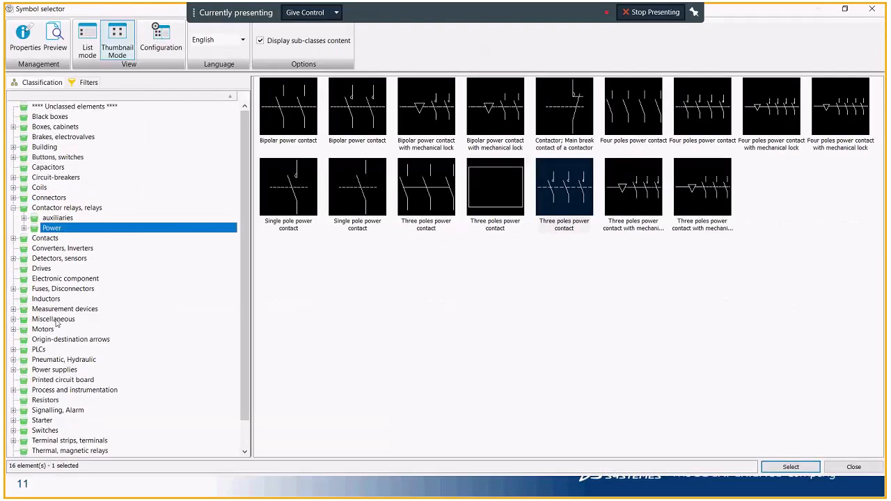
left_click(49, 329)
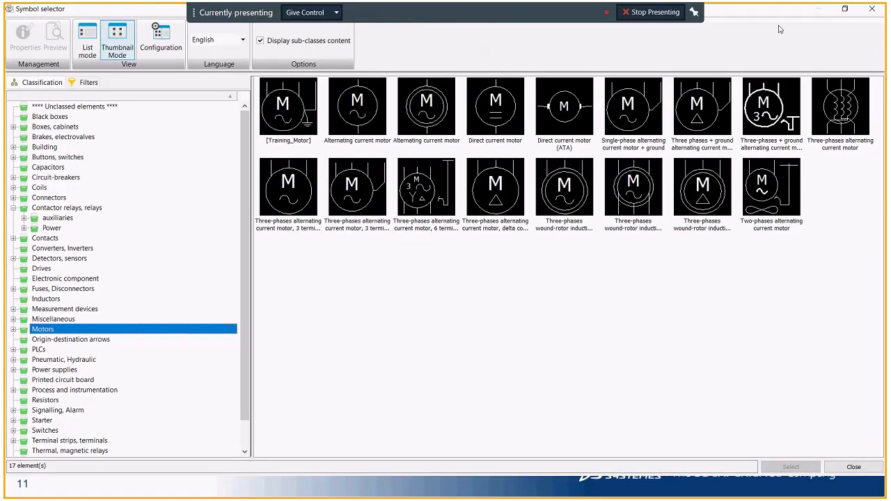
left_click(844, 10)
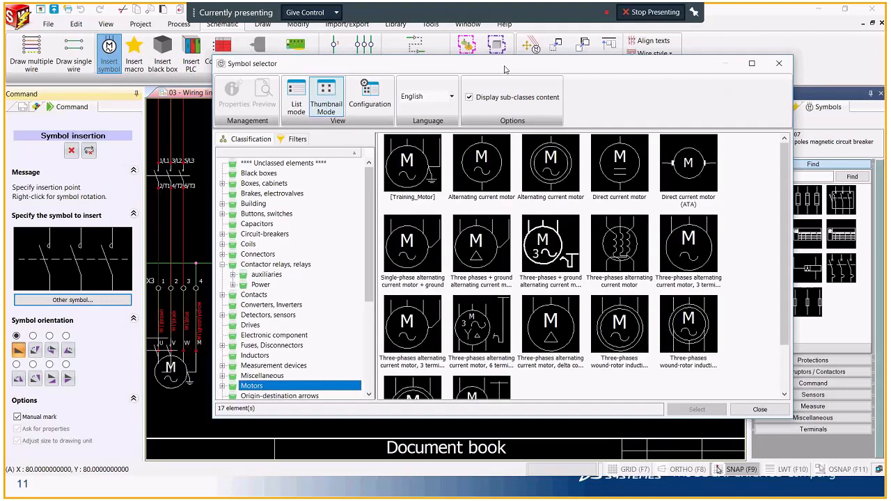
left_click(412, 147)
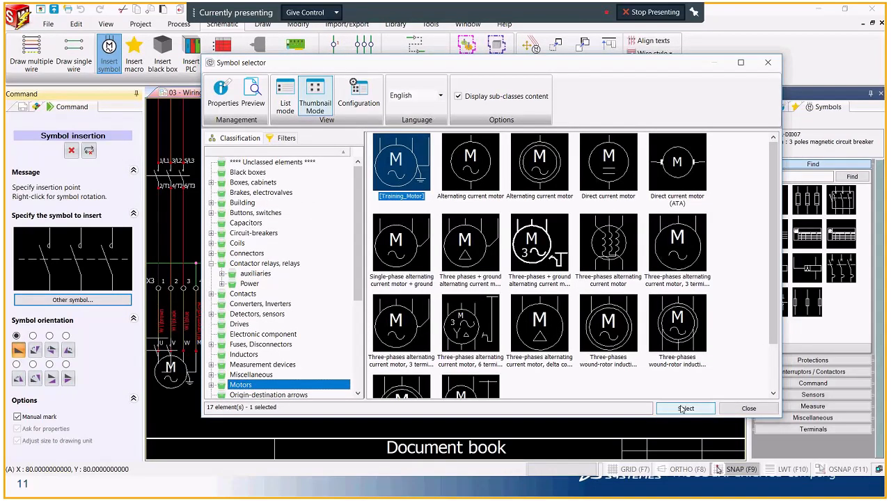
left_click(685, 409)
left_click(434, 350)
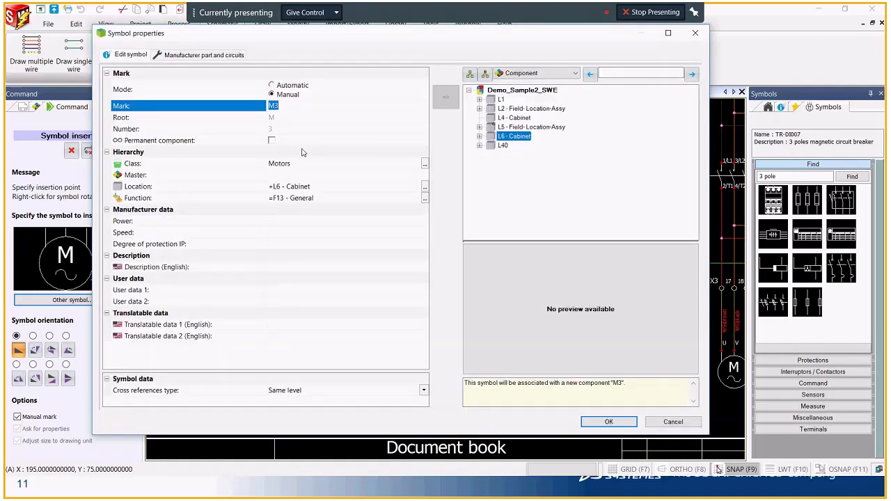
left_click(604, 421)
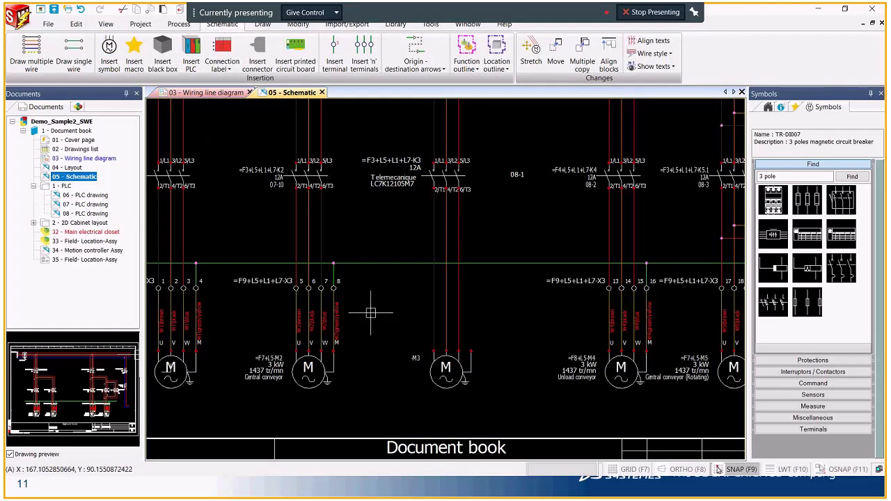
Draw a single Protection wire from motor M3's ground terminal up to the horizontal green protection line
scroll(362, 311, "up", 2)
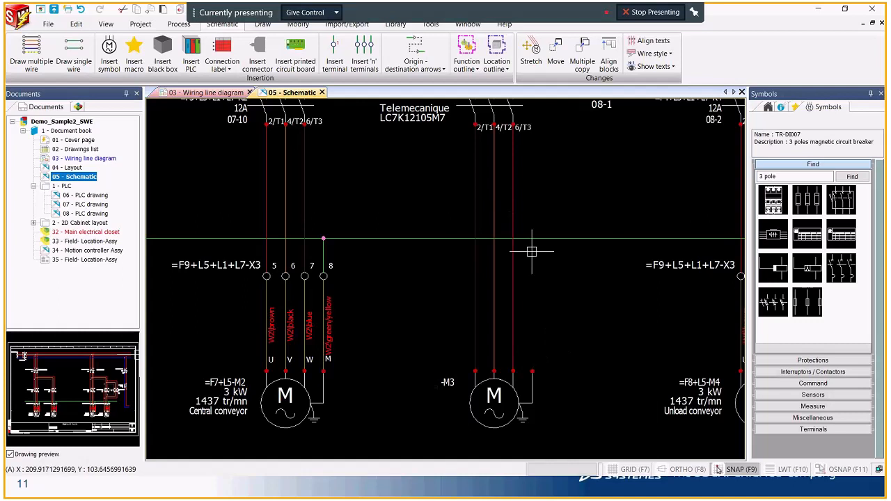
left_click(31, 51)
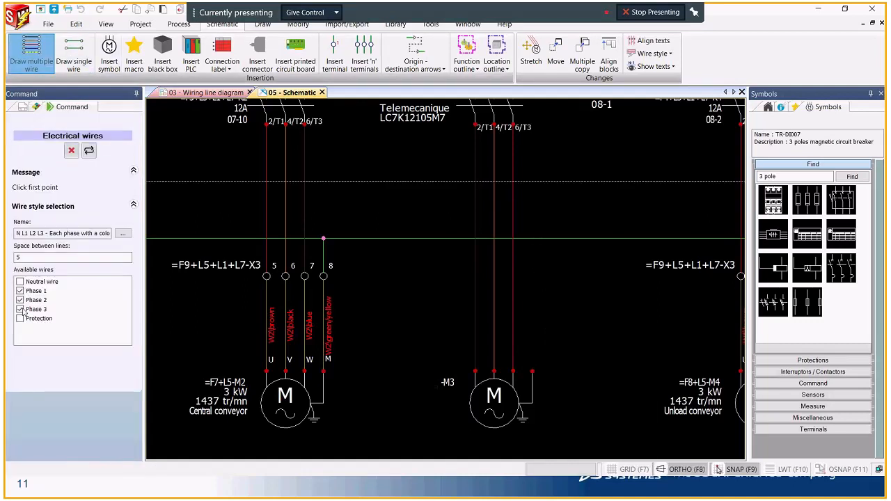
left_click(20, 318)
left_click(20, 309)
left_click(20, 300)
left_click(19, 291)
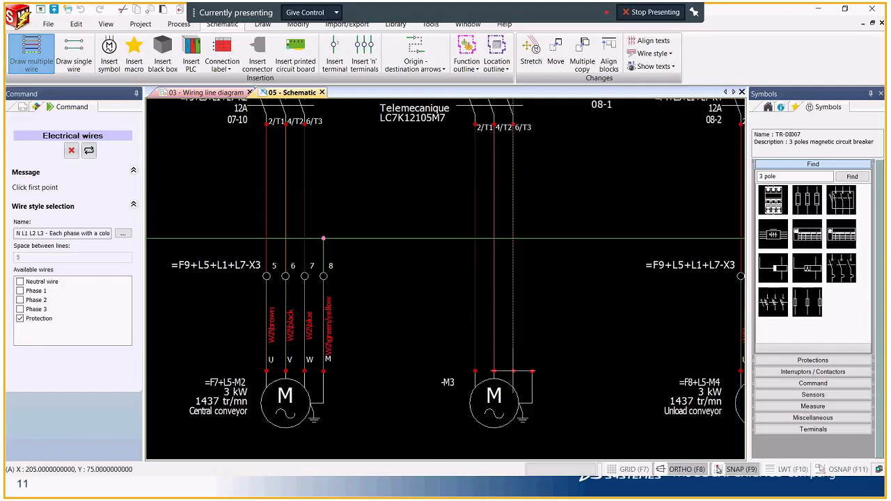
left_click(532, 371)
left_click(532, 239)
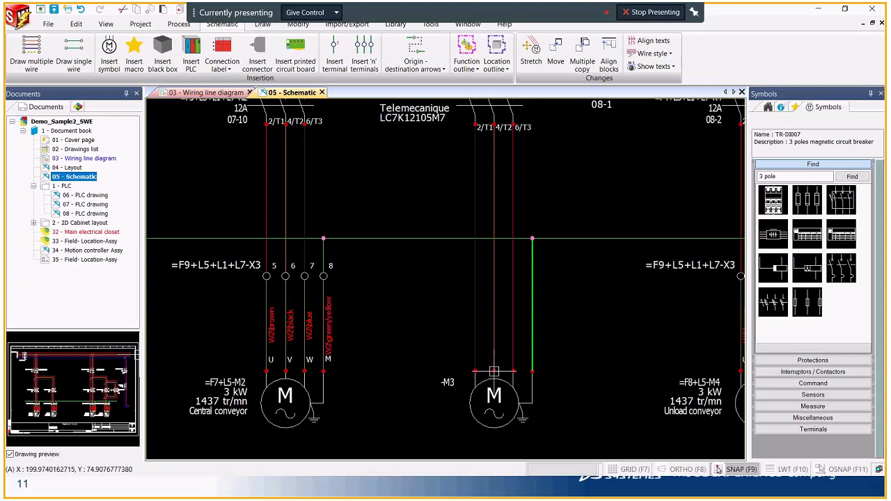
Insert multiple terminals along an axis line across the four M3 motor wires, level with the neighbouring terminals
scroll(494, 371, "down", 1)
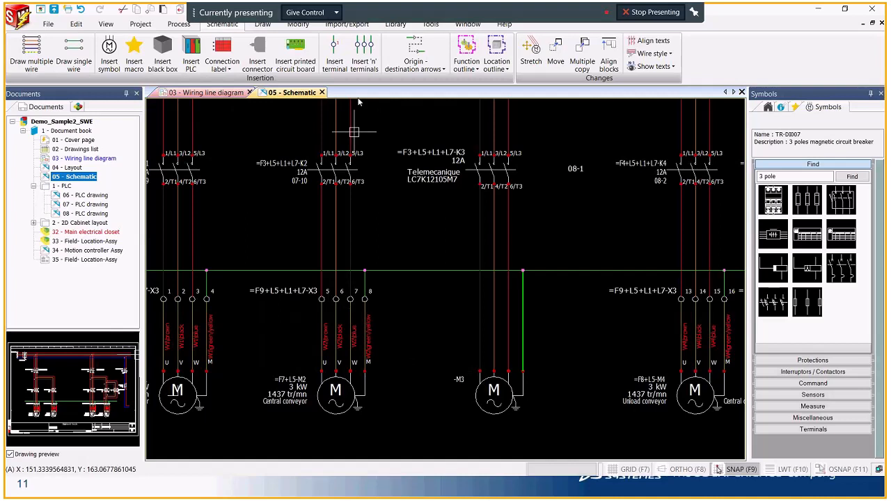
left_click(362, 53)
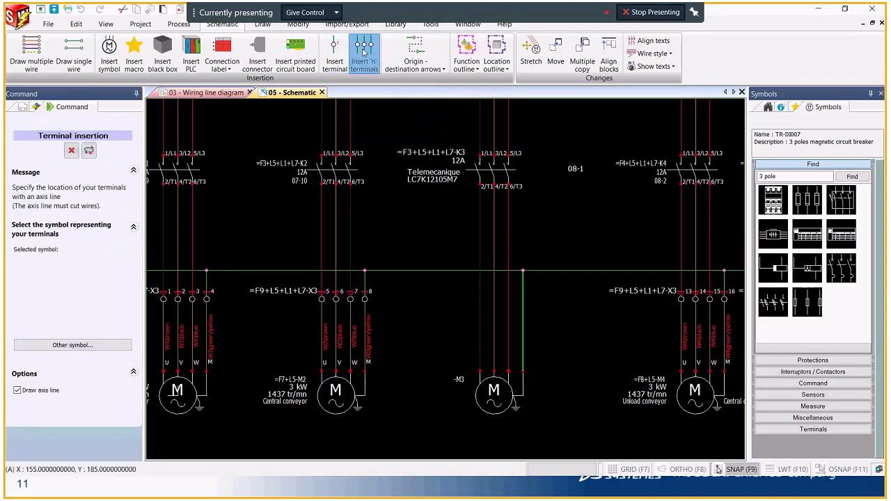
left_click(480, 299)
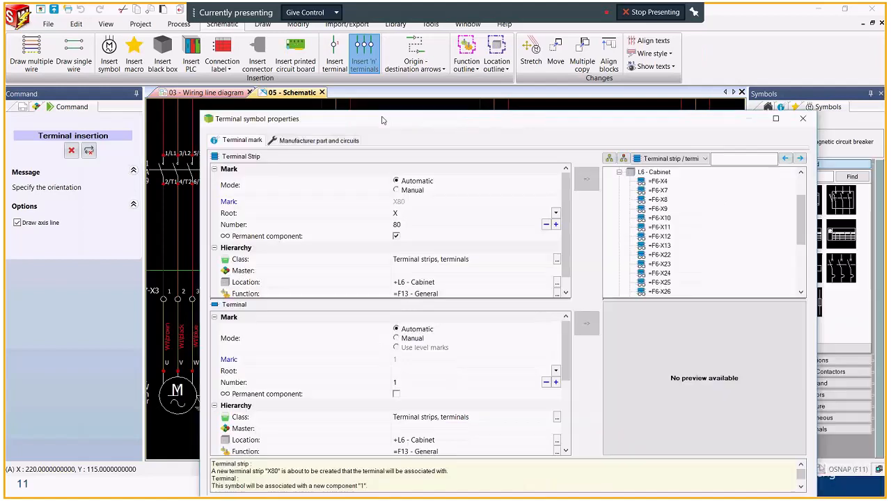
left_click_drag(381, 121, 282, 45)
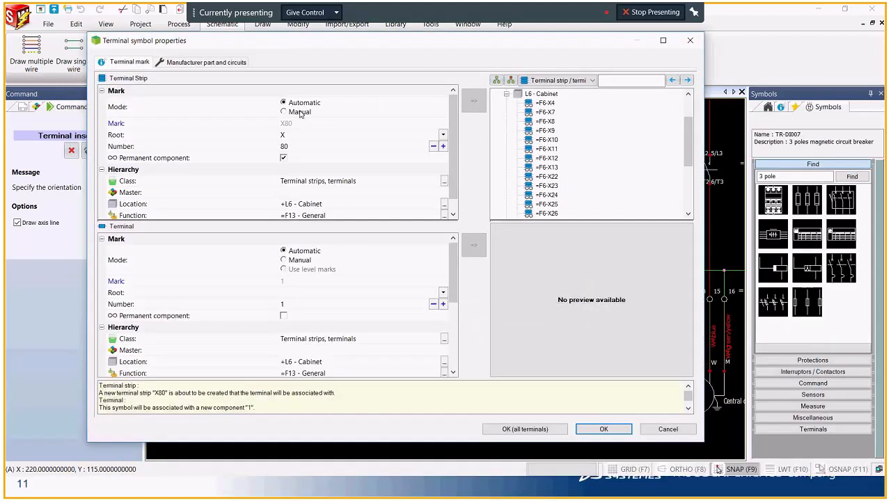
Associate all the new terminals with terminal strip =F9-X3 - Motors under L5, L1 - Main electrical closet, L7 - Base plate
left_click(630, 80)
type("X3")
left_click(687, 80)
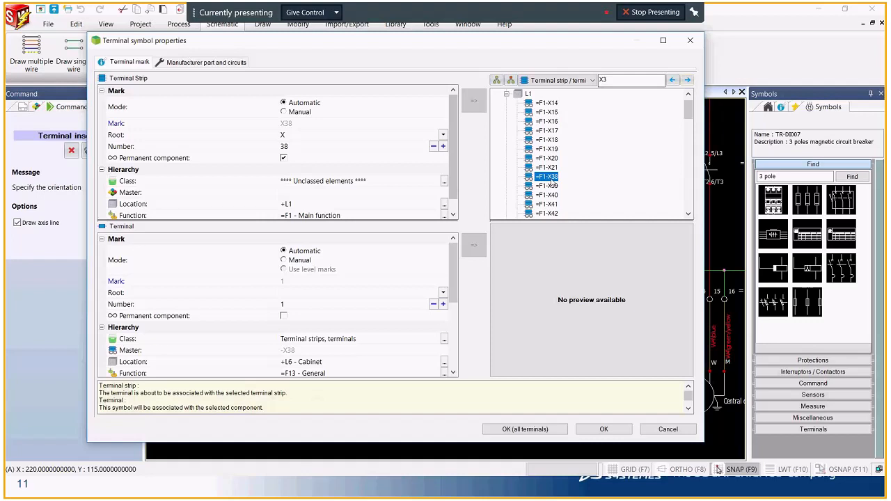
scroll(567, 149, "down", 10)
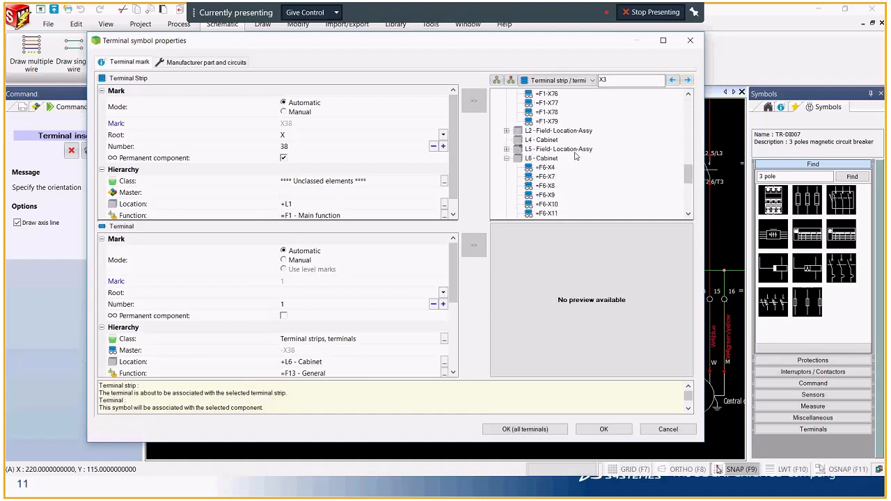
left_click(506, 149)
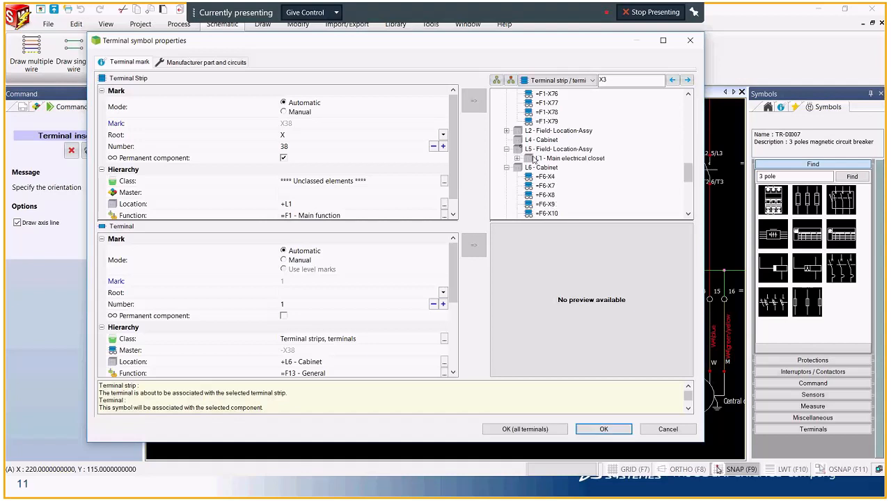
left_click(518, 158)
left_click(578, 195)
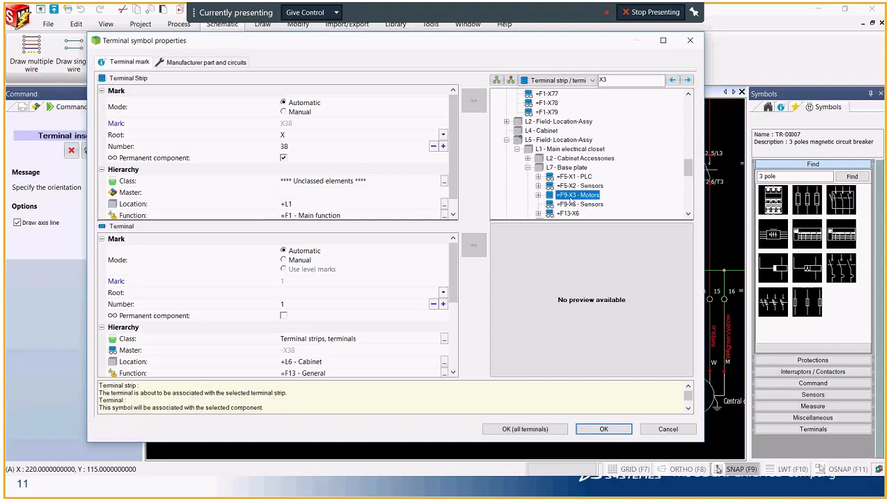
left_click(518, 429)
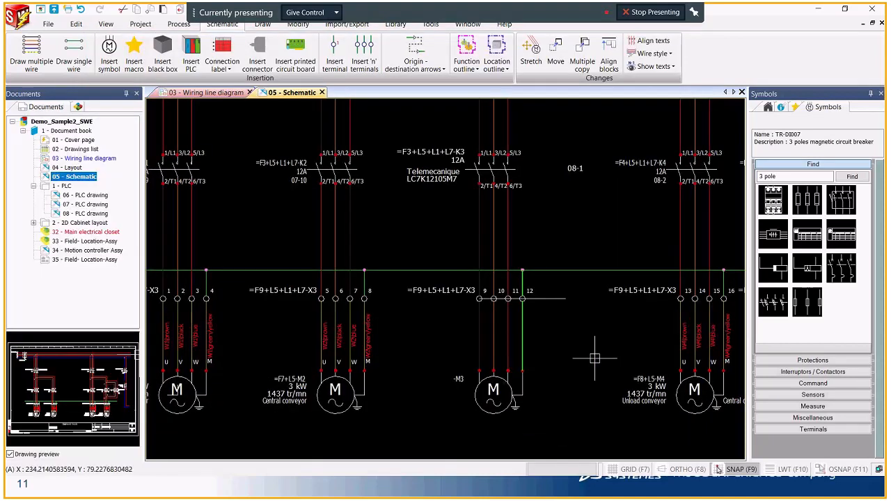
Compare the new X3 terminals above motor M3 with the existing terminals and cable cores of motor M2
scroll(592, 358, "up", 1)
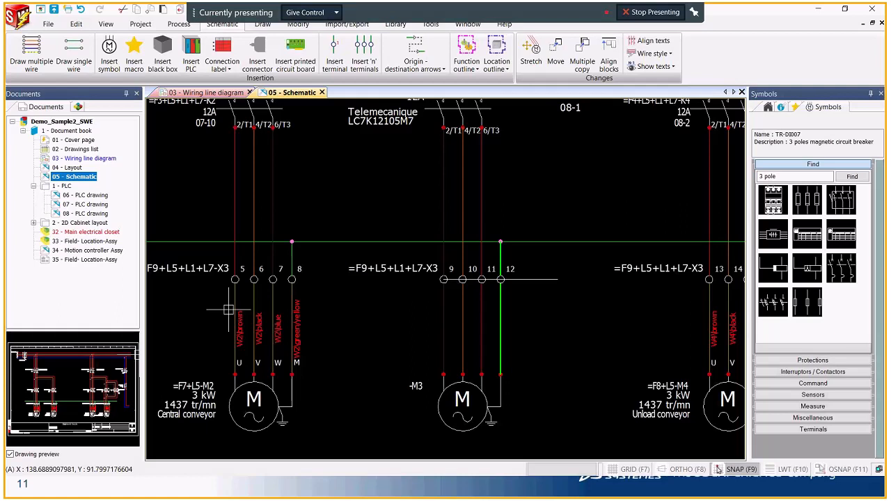
scroll(229, 310, "down", 3)
scroll(378, 312, "up", 2)
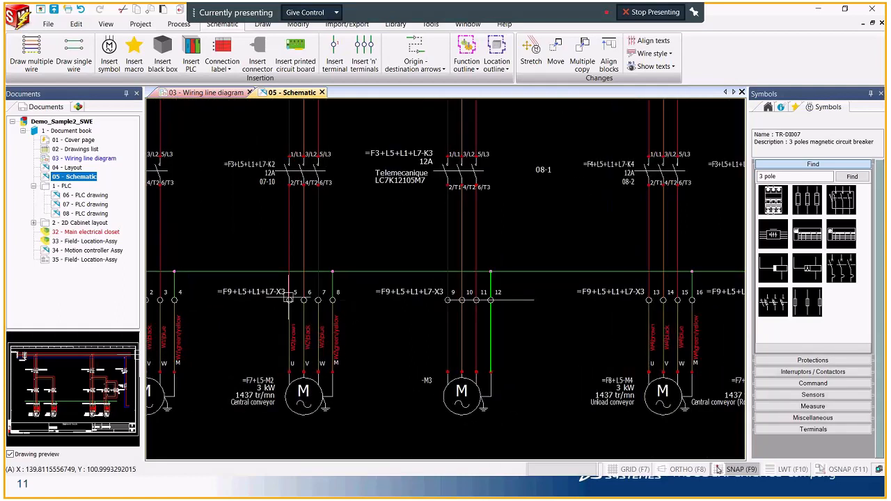
scroll(301, 300, "up", 1)
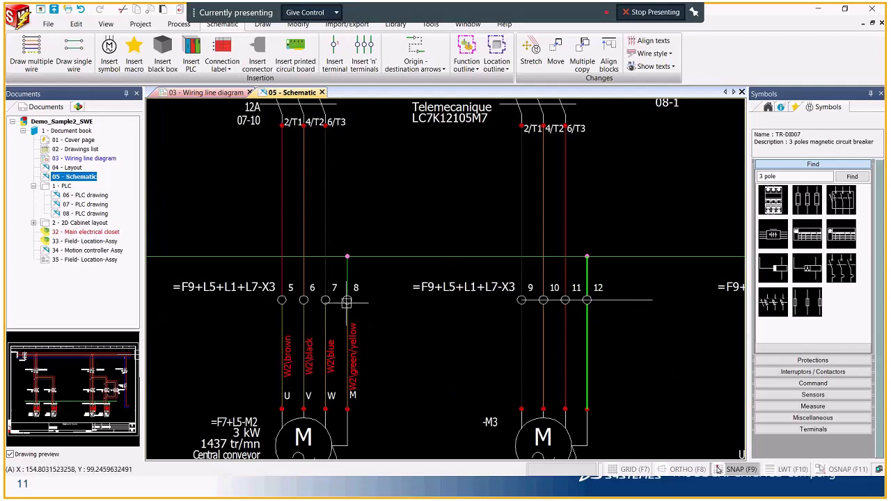
scroll(279, 301, "up", 1)
scroll(274, 298, "up", 2)
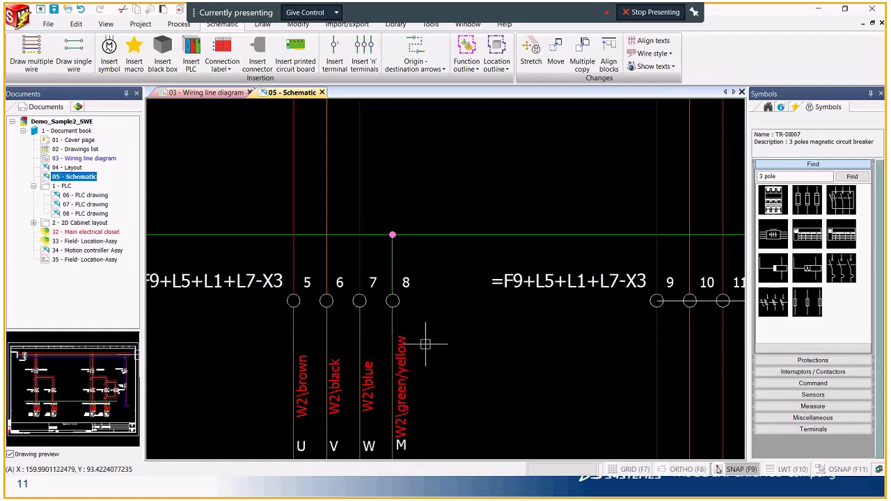
scroll(317, 291, "down", 1)
scroll(533, 310, "down", 3)
scroll(571, 298, "up", 2)
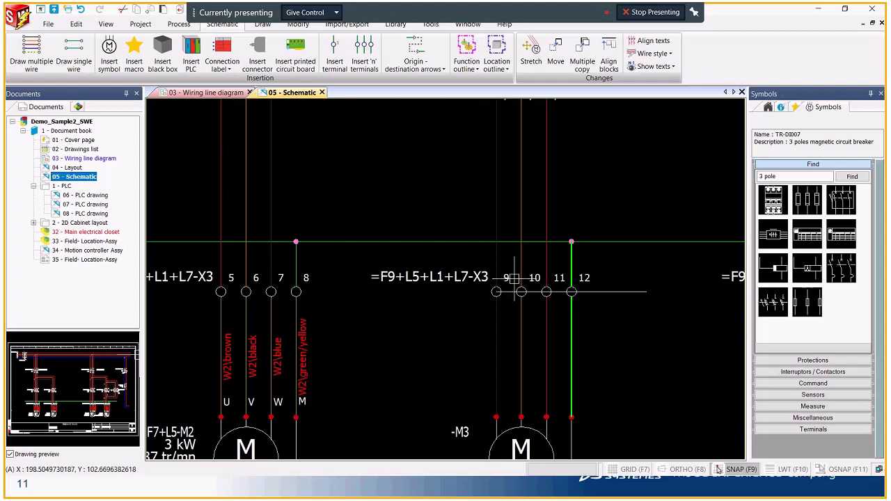
Open the component properties of X3 terminal 8 and review its manufacturer part and circuits
right_click(301, 290)
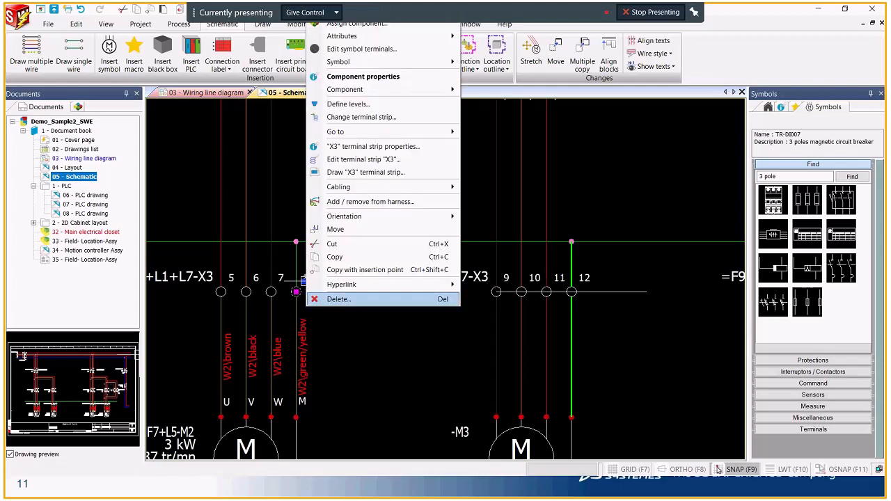
left_click(356, 357)
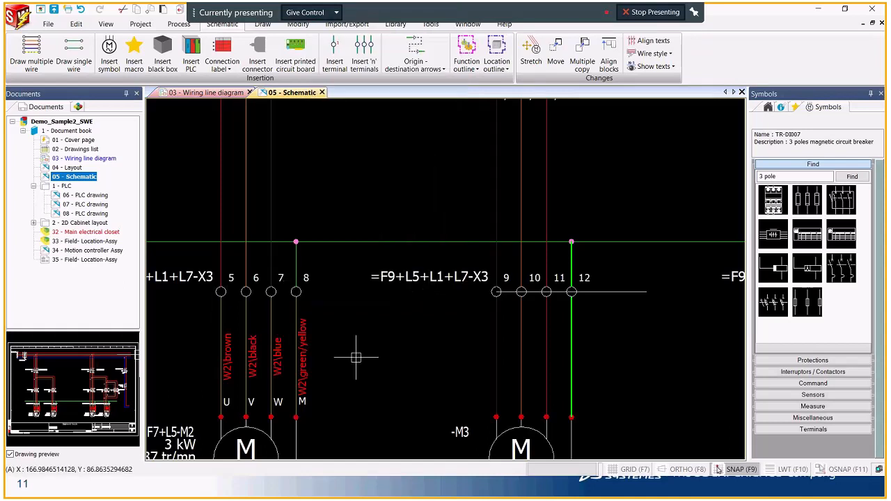
right_click(307, 278)
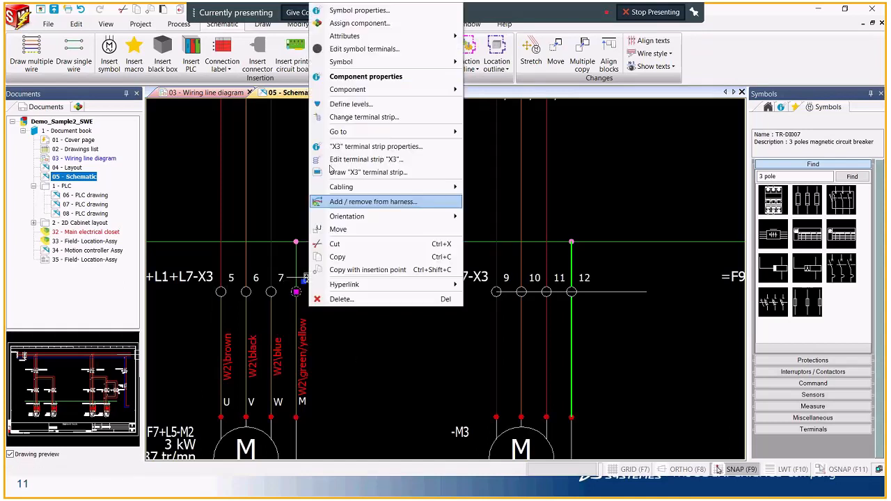
key("Escape")
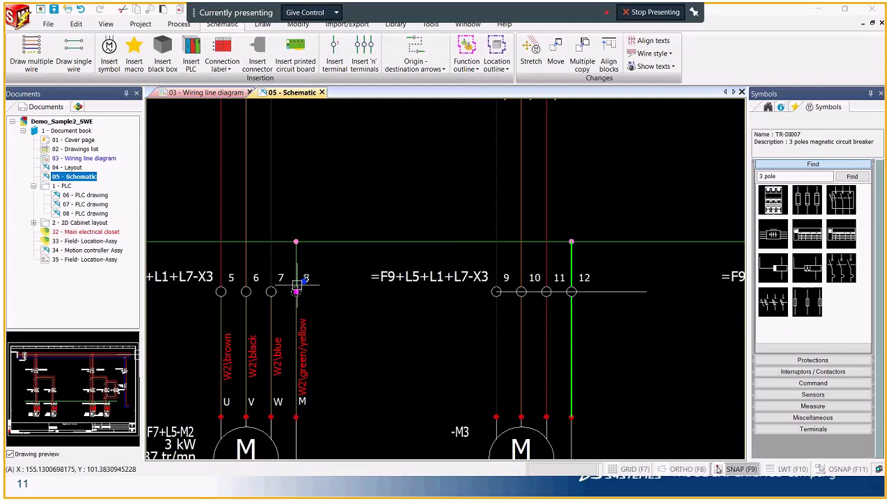
double_click(299, 284)
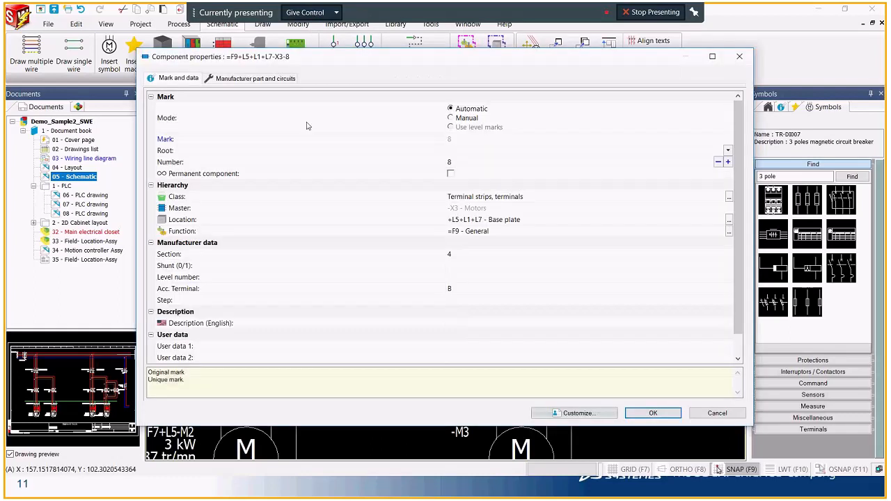
left_click(251, 78)
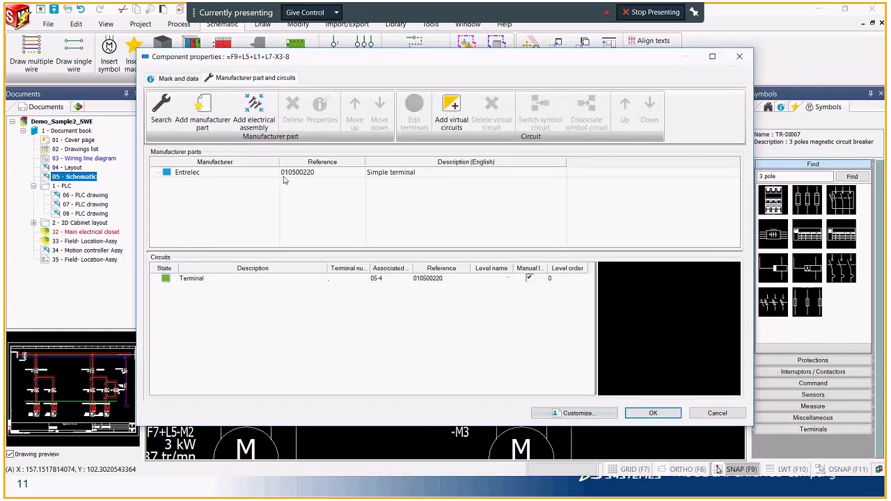
left_click(651, 414)
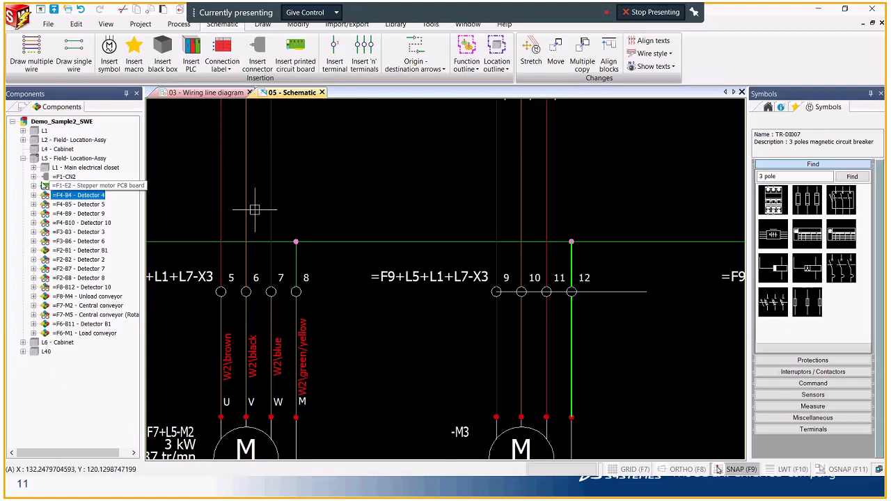
Select terminals 9 to 12 of strip =F9-X3 - Motors under L5, L1, L7 - Base plate and open manufacturer part assignment for them
left_click(34, 168)
double_click(72, 188)
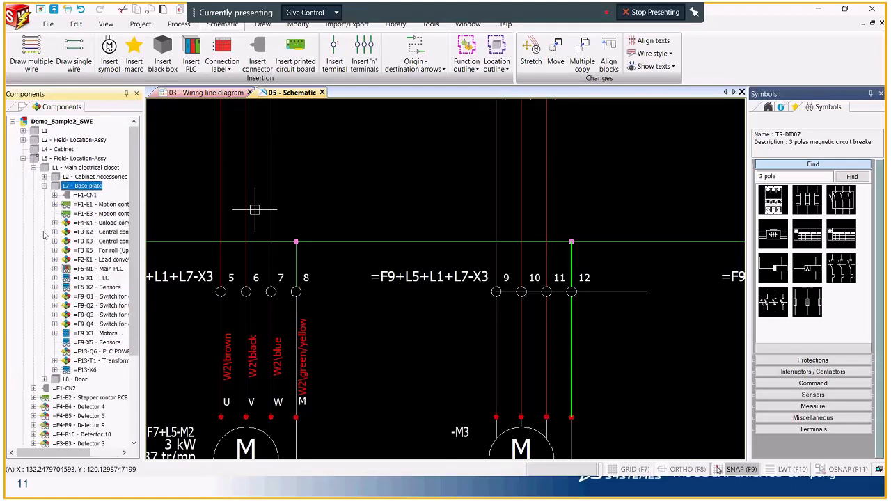
left_click(58, 335)
left_click(55, 334)
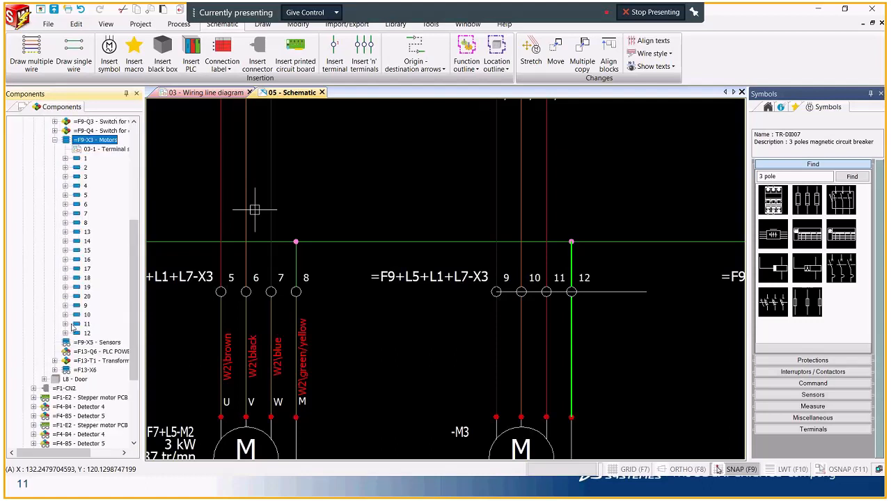
left_click_drag(82, 310, 87, 335)
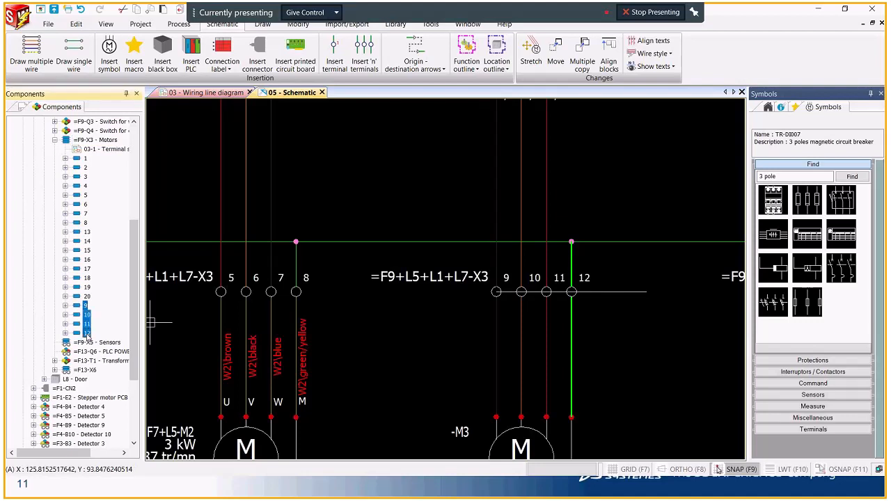
right_click(87, 336)
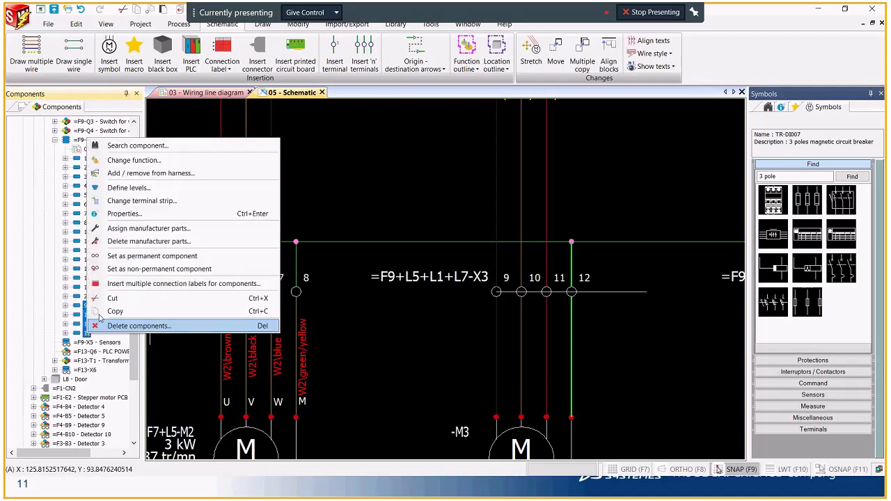
left_click(133, 230)
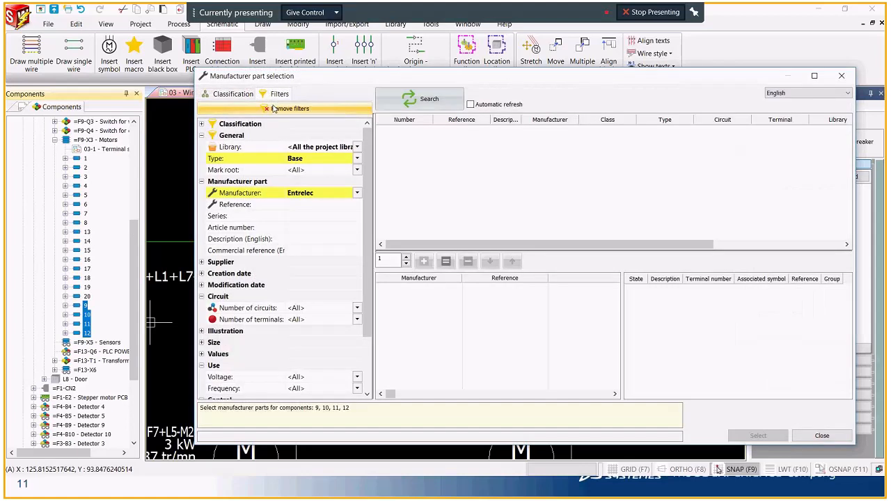
Try Allen-Bradley as the manufacturer filter and set it back to Entrelec
left_click(341, 195)
left_click_drag(357, 243, 357, 266)
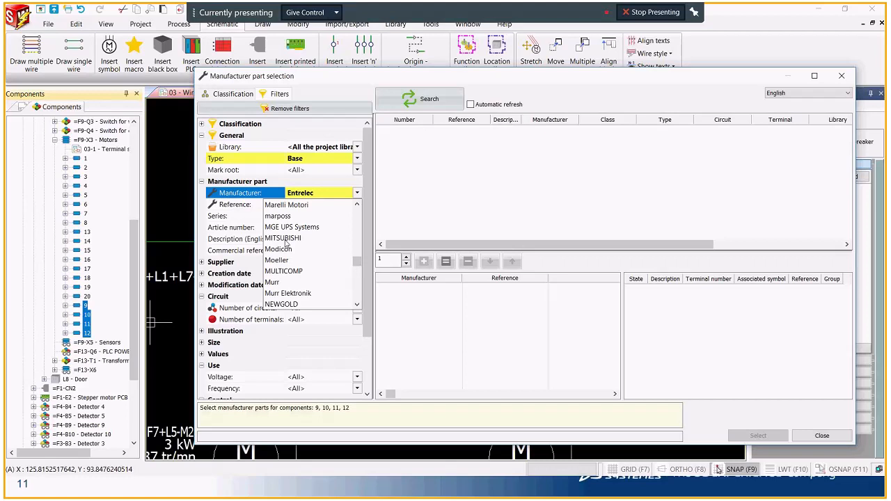
left_click_drag(359, 265, 357, 209)
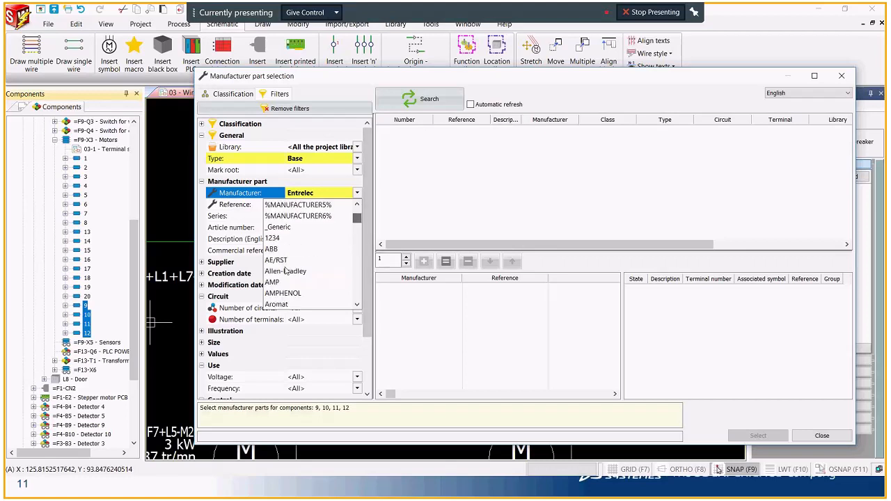
left_click(284, 270)
left_click(335, 195)
key("Down")
key("Down")
key("Down")
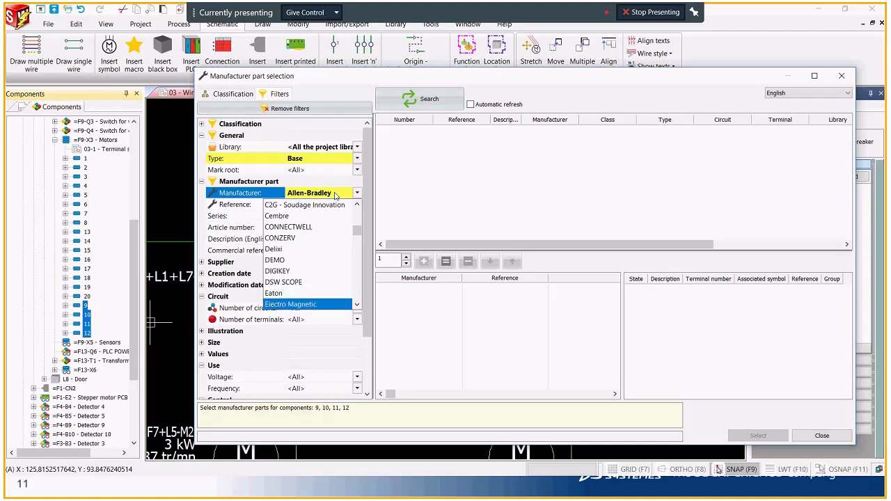
key("Down")
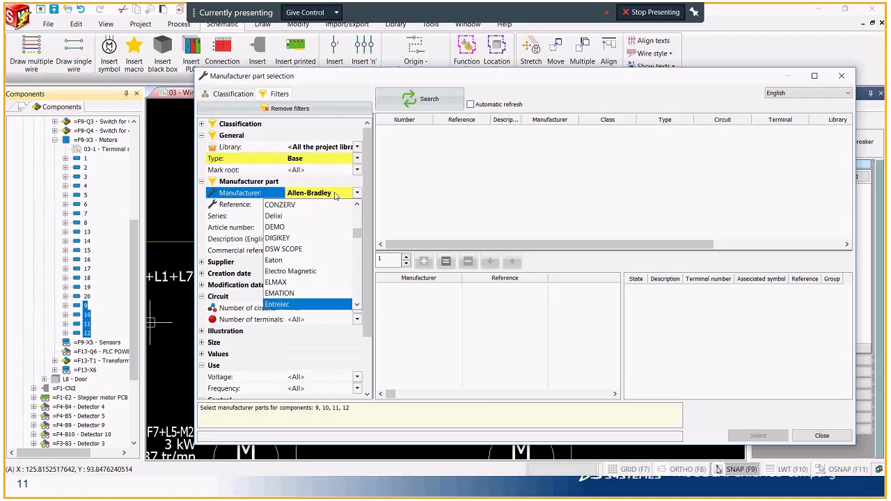
left_click(291, 304)
Search the Entrelec base parts and assign simple terminal 010500220 to terminals 9 to 12
left_click(420, 99)
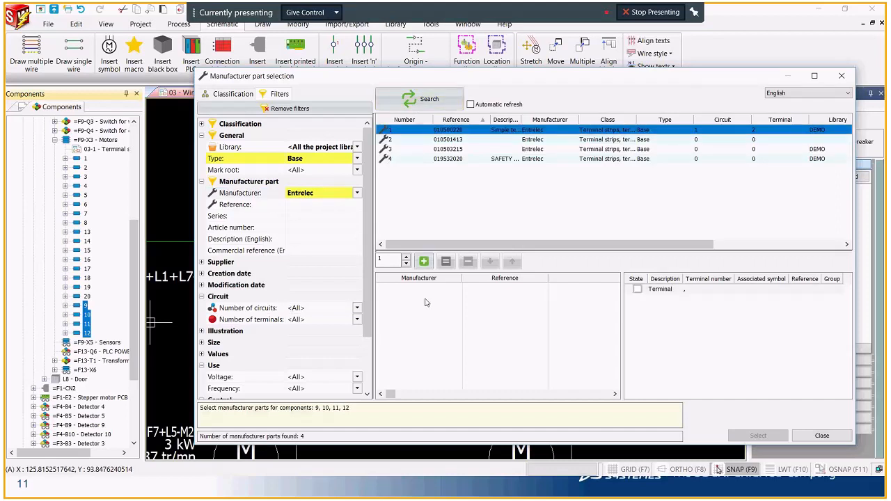
left_click(424, 261)
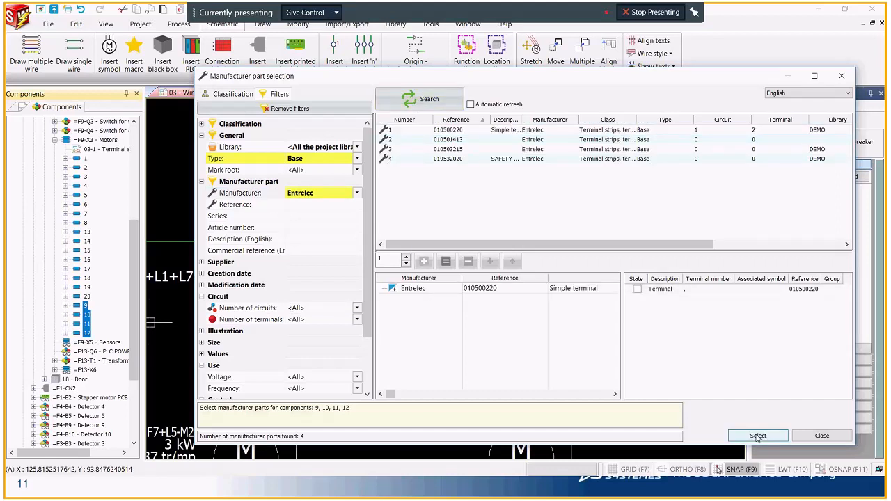
left_click(757, 435)
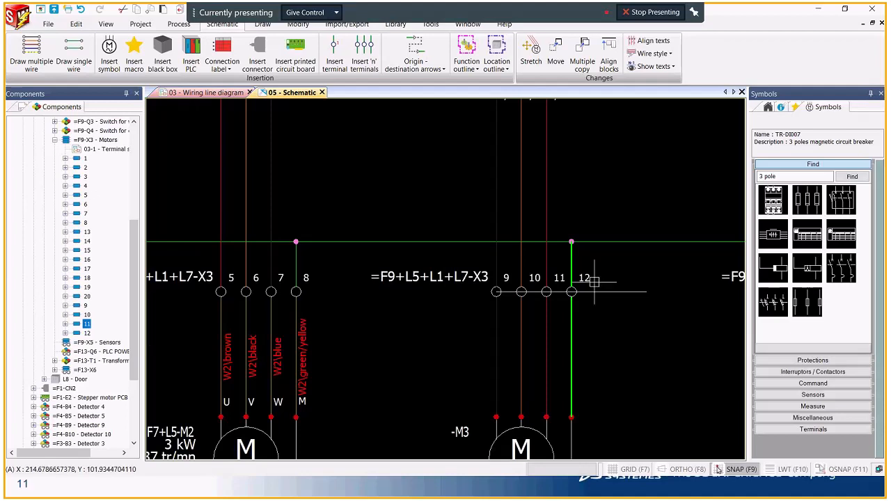
Review the manufacturer part and circuits of X3 terminal 12, including the part's own properties, and check another new terminal above motor M3
double_click(574, 287)
left_click(237, 78)
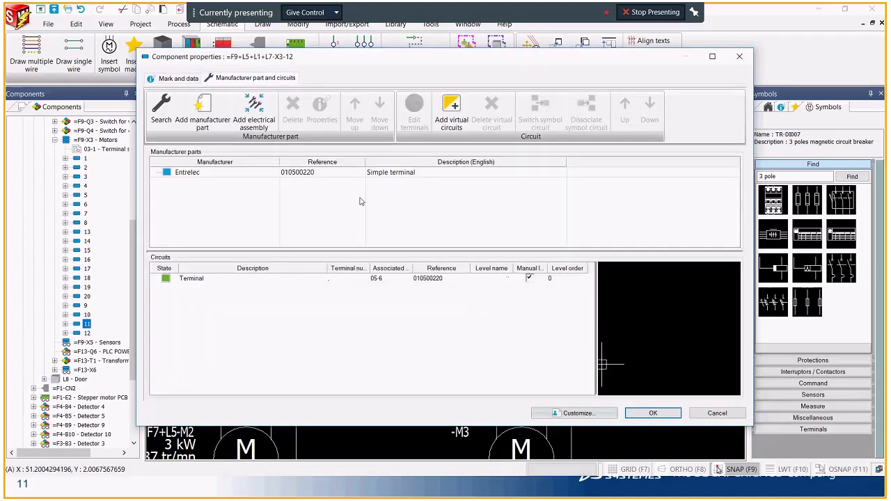
double_click(202, 173)
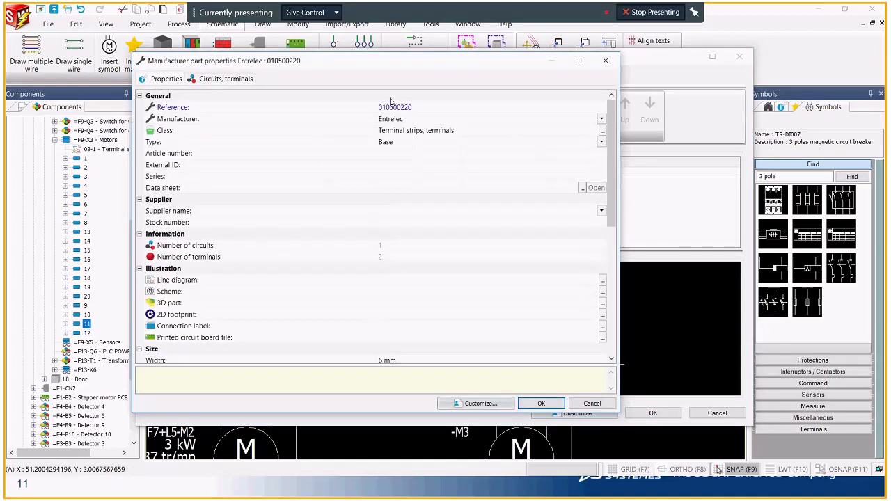
scroll(403, 322, "down", 1)
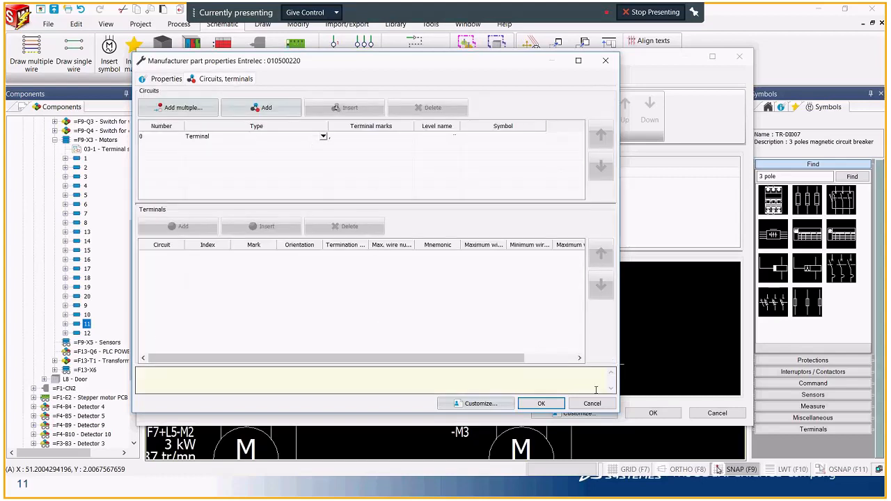
left_click(541, 404)
left_click(651, 413)
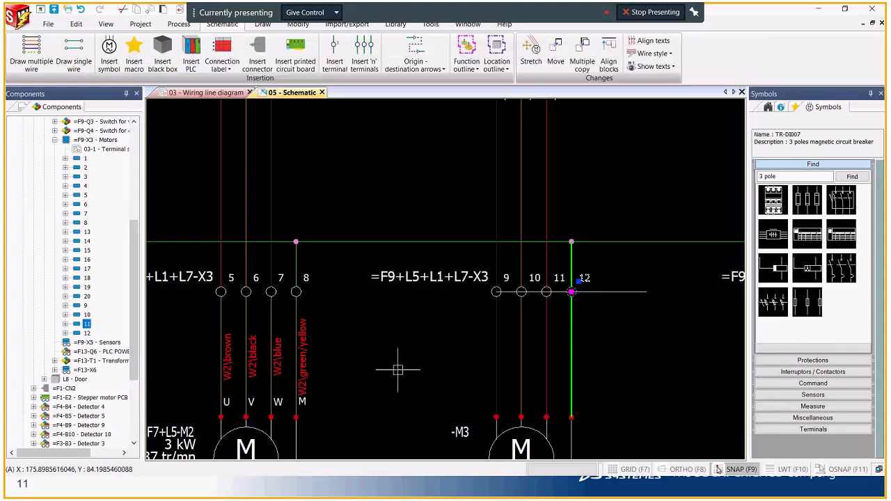
double_click(506, 288)
left_click(255, 78)
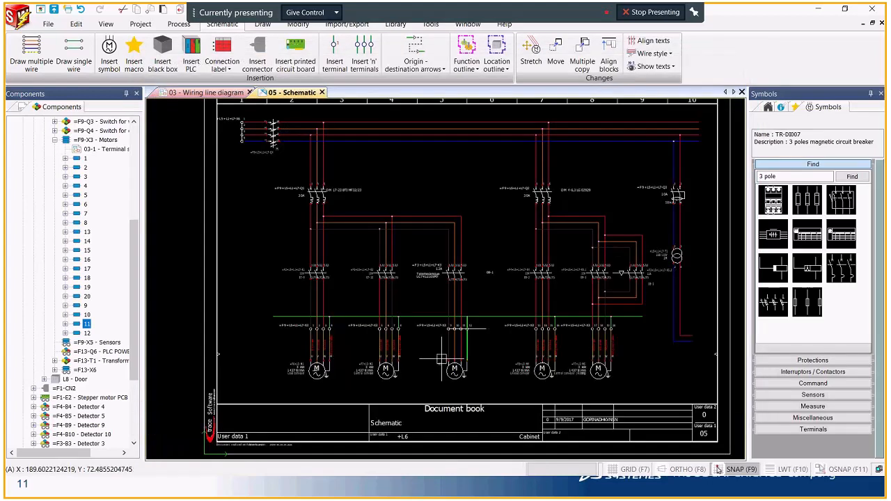
Open the symbol properties of motor M3 and show its manufacturer part and circuits
scroll(442, 359, "up", 2)
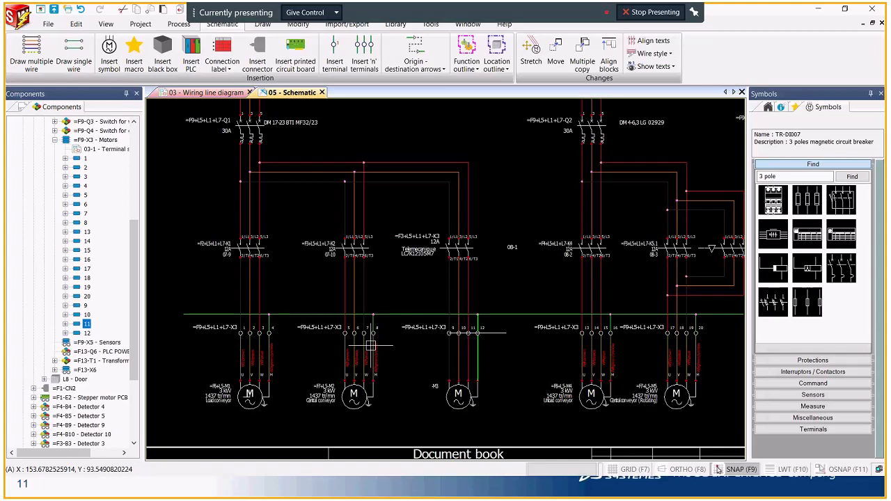
scroll(507, 405, "up", 4)
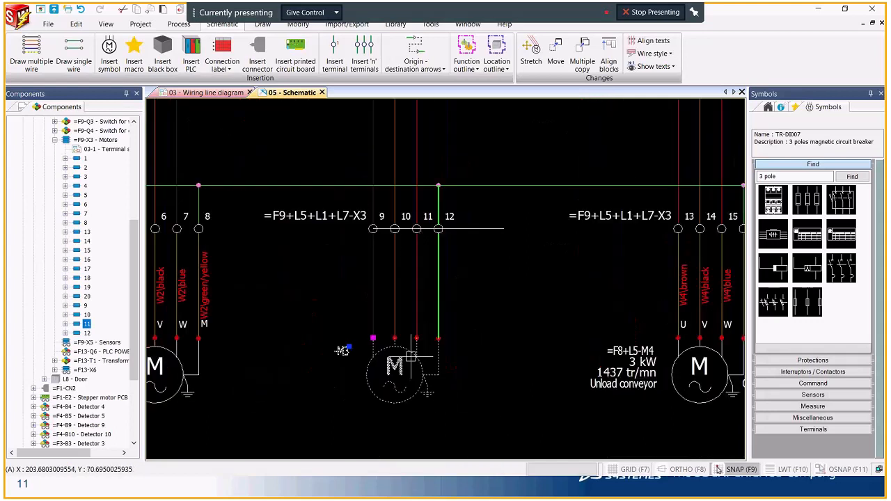
right_click(411, 357)
left_click(409, 170)
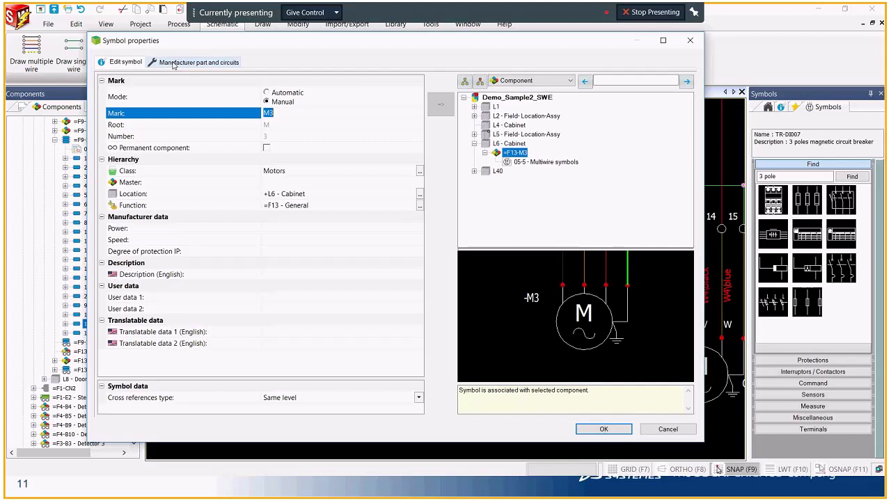
left_click(194, 62)
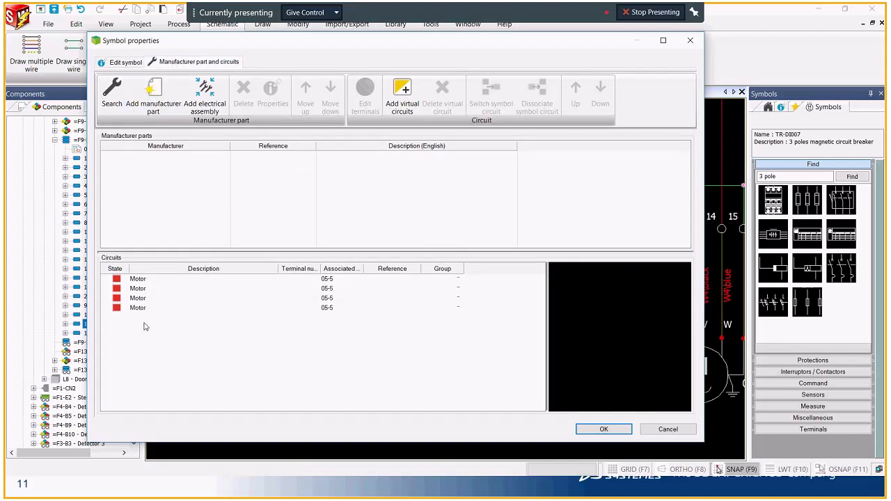
Search the Leroy Somer manufacturer parts and assign part LS112M-4P(4) to motor M3
left_click(110, 91)
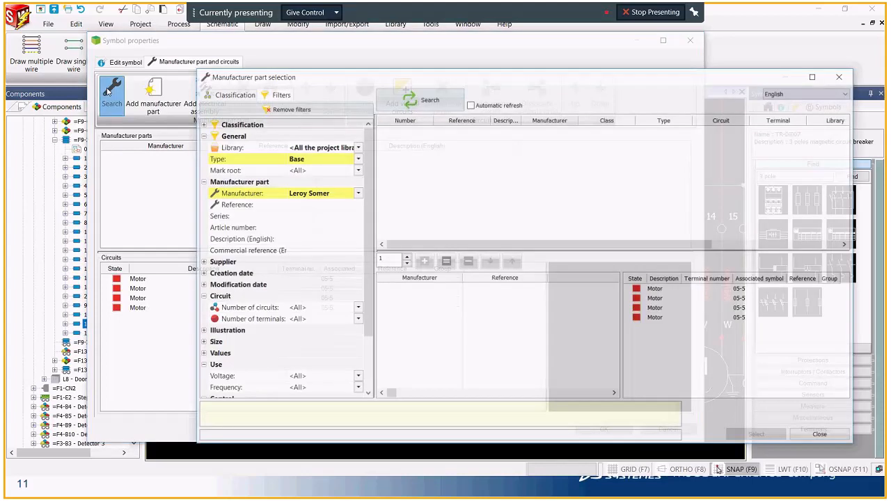
left_click(358, 193)
scroll(320, 265, "up", 2)
left_click(324, 271)
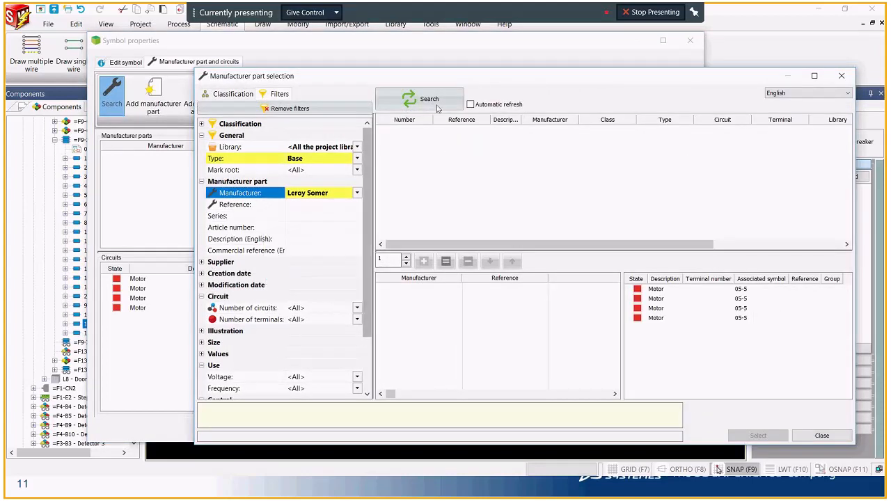
left_click(434, 103)
left_click(460, 178)
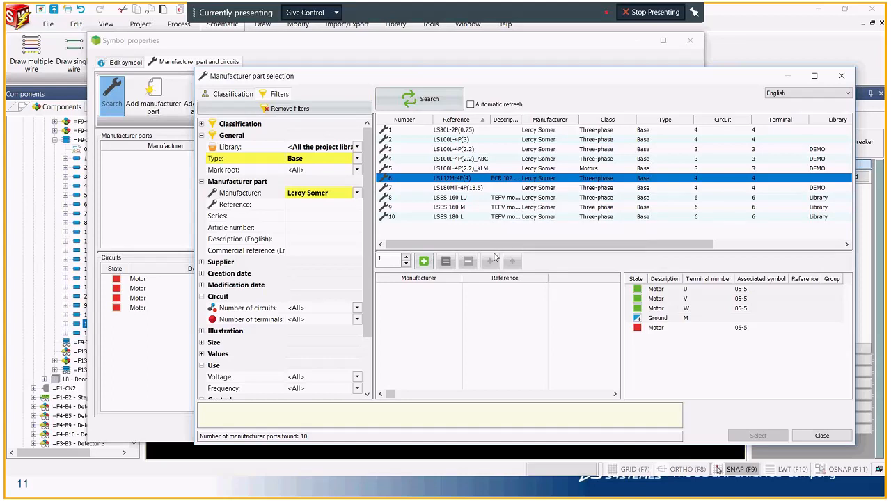
left_click(423, 261)
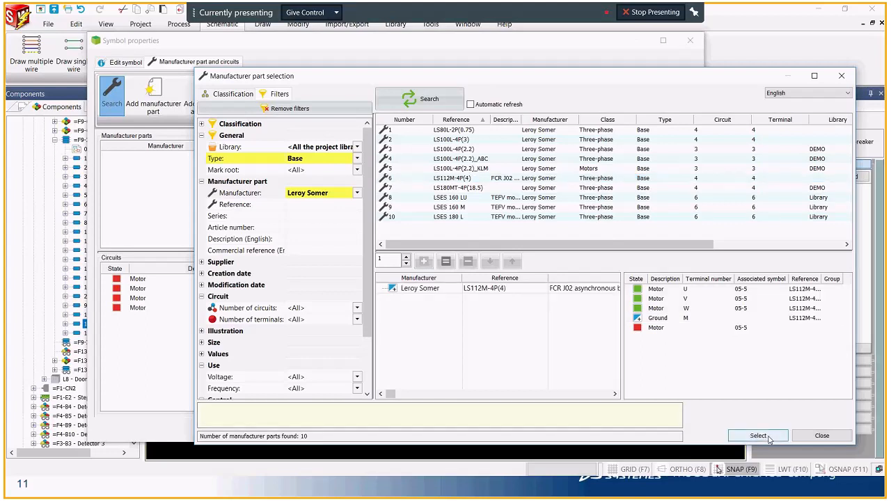
left_click(768, 436)
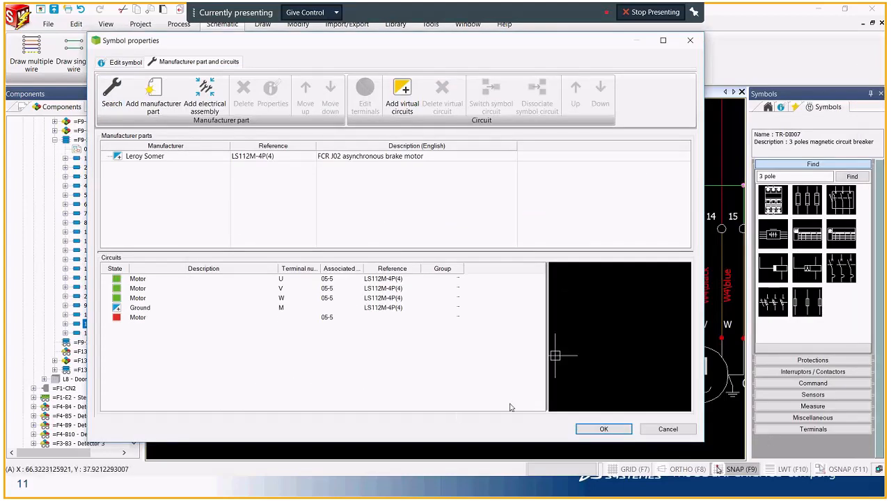
left_click(591, 429)
key("Escape")
Select the four wires between X3 terminals 9 to 12 and motor M3 and open cable core association for them
scroll(515, 348, "down", 1)
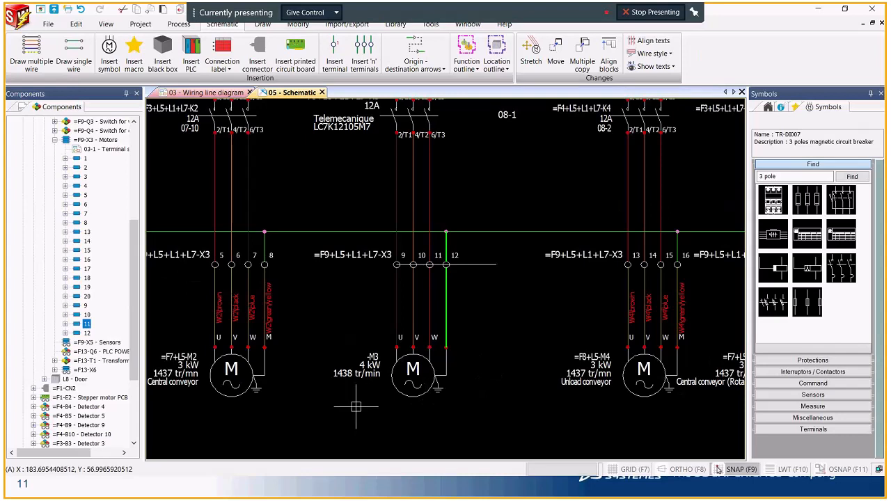
scroll(356, 407, "down", 3)
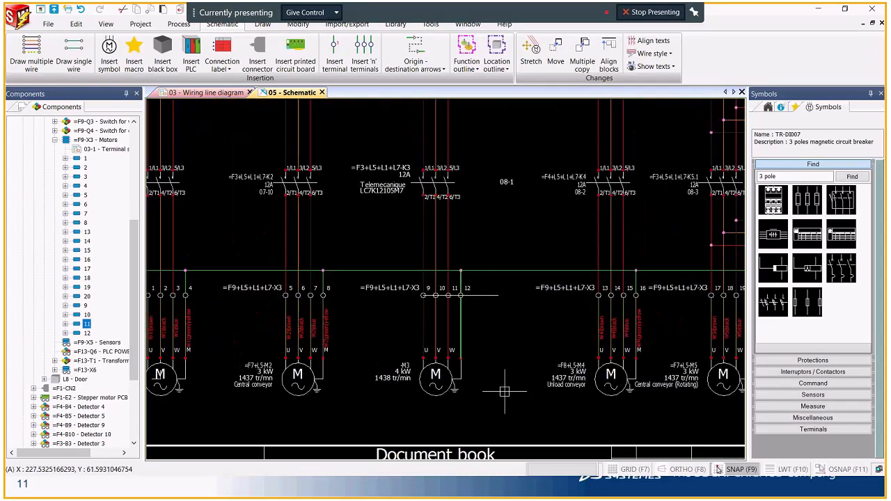
scroll(324, 343, "up", 5)
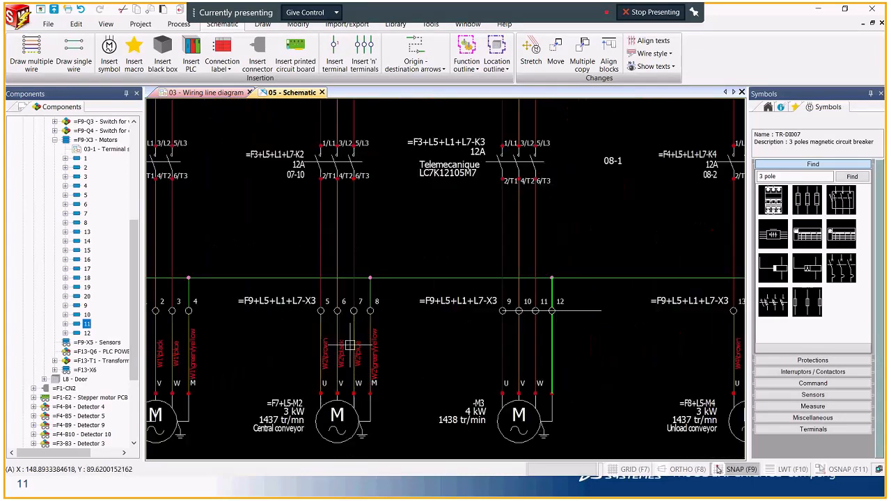
scroll(404, 368, "down", 2)
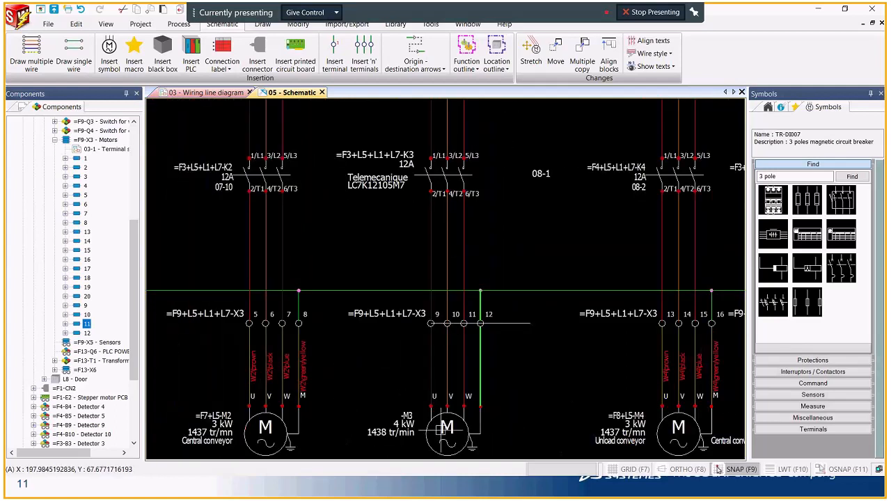
scroll(508, 376, "up", 2)
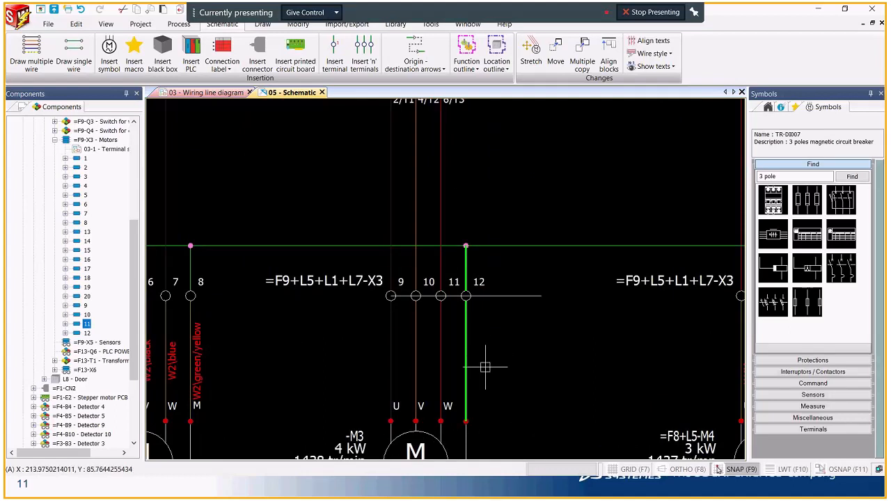
left_click_drag(484, 364, 393, 328)
right_click(392, 330)
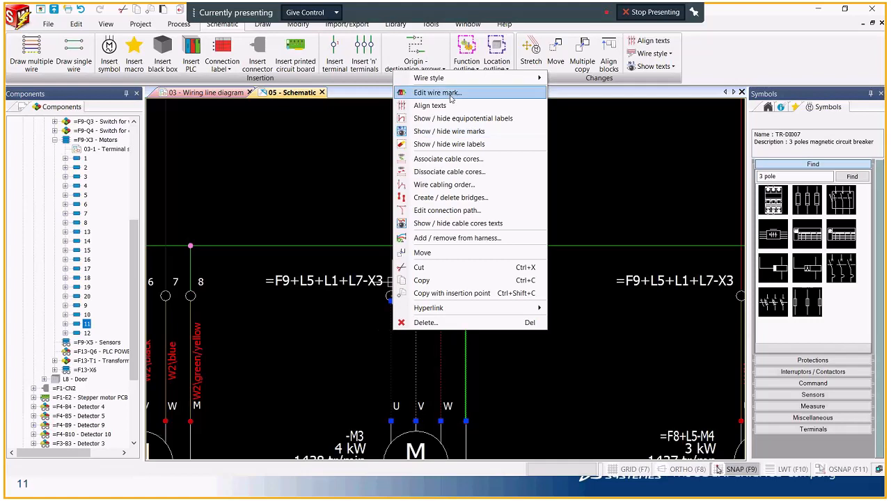
left_click(448, 159)
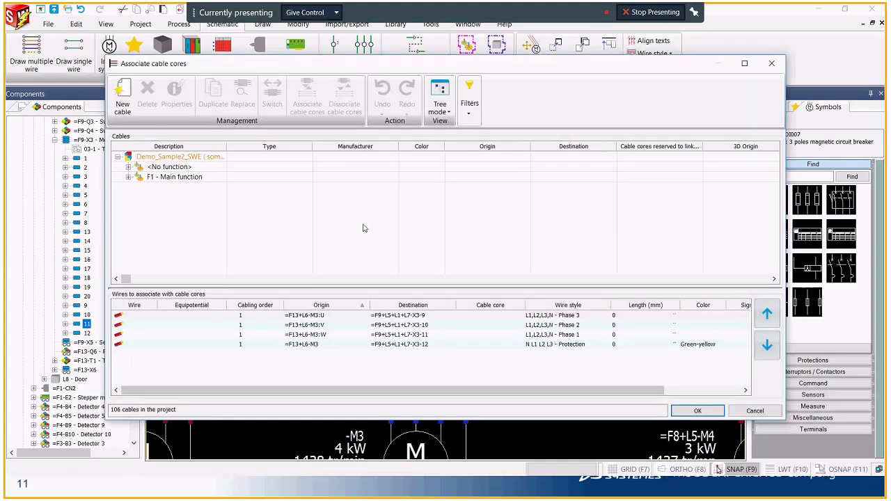
Check the cables under F1 - Main function and clear the Location 1 and Location 2 filters of the cable list
double_click(150, 178)
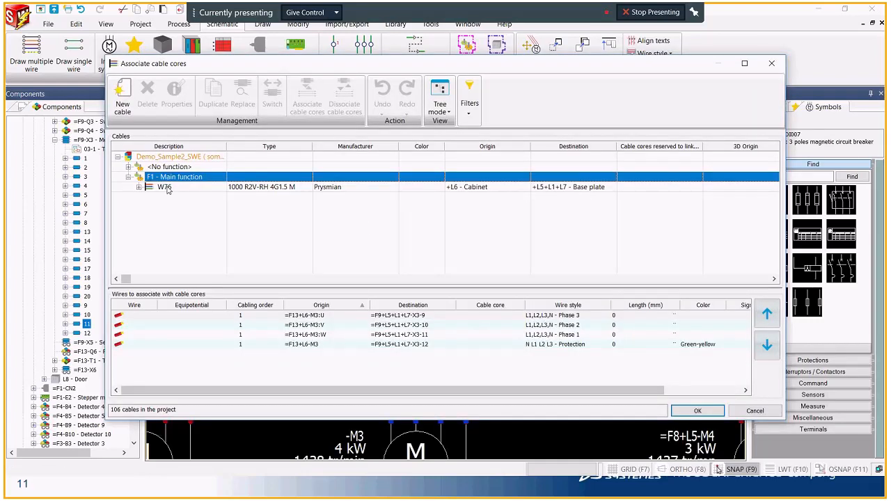
left_click(129, 177)
left_click(129, 177)
left_click(469, 98)
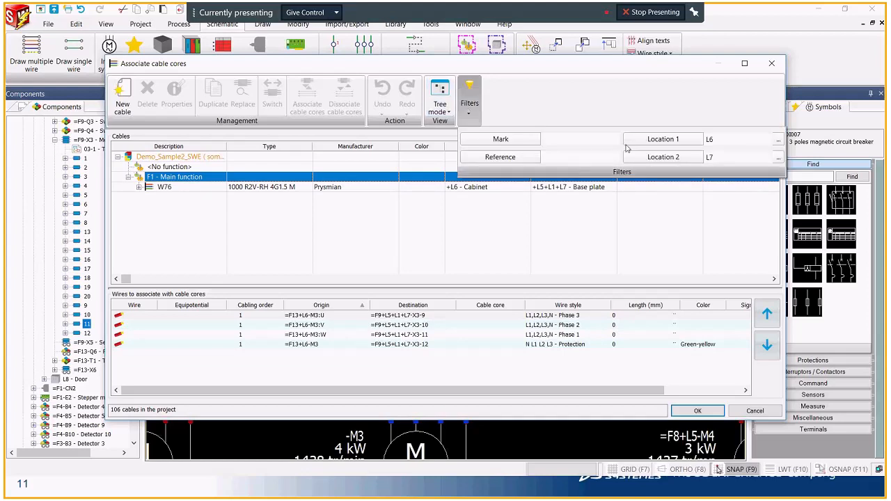
left_click(741, 139)
key("Delete")
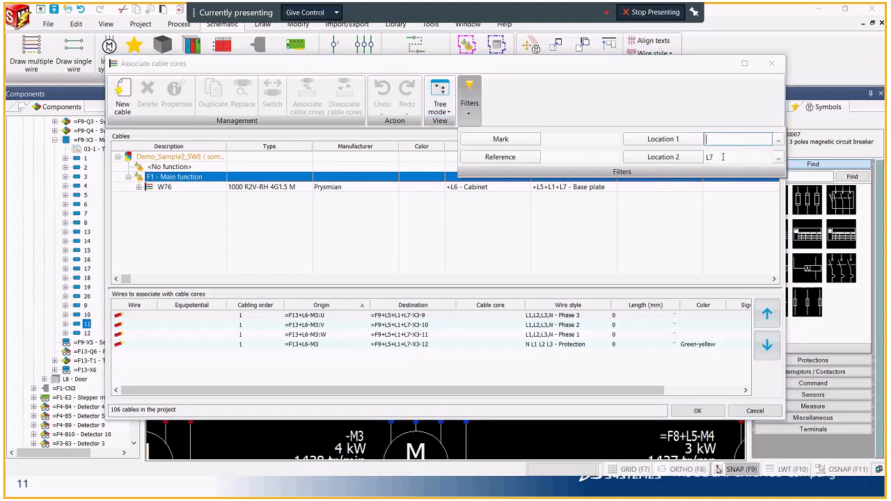
left_click(723, 157)
key("Delete")
left_click(193, 178)
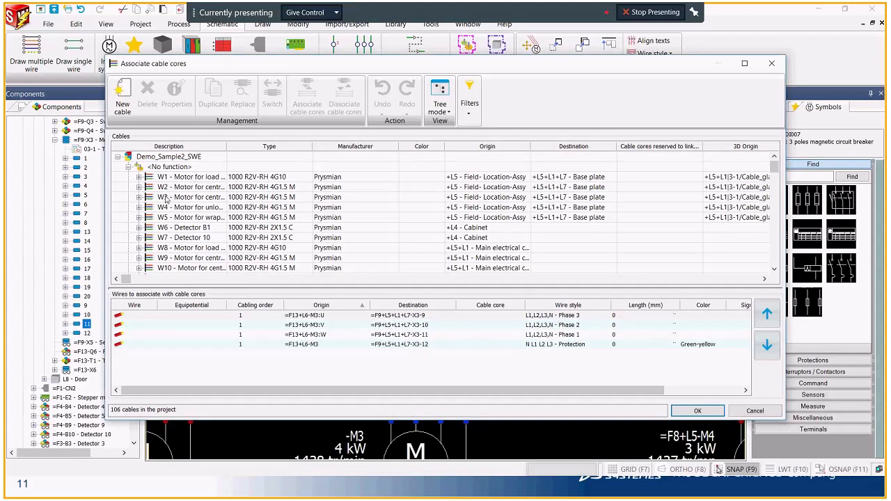
Examine the cores of cable W3 and browse the other cables of the project
left_click(191, 197)
left_click(140, 197)
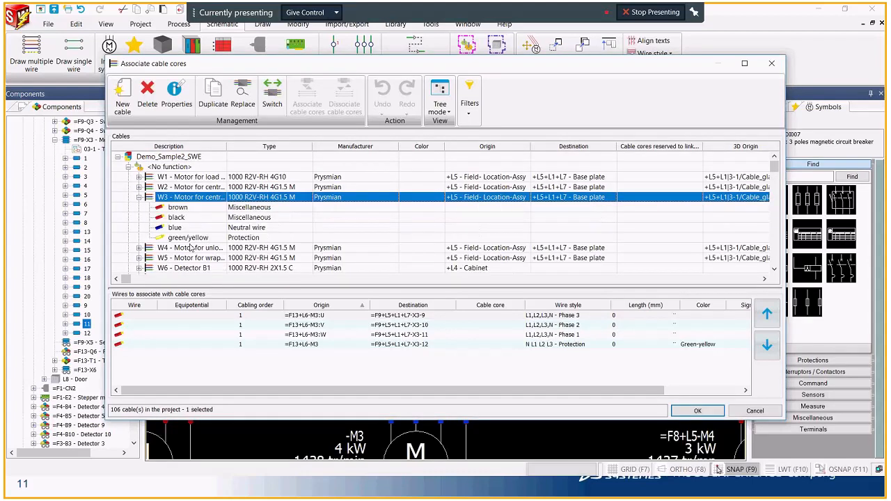
scroll(208, 233, "down", 6)
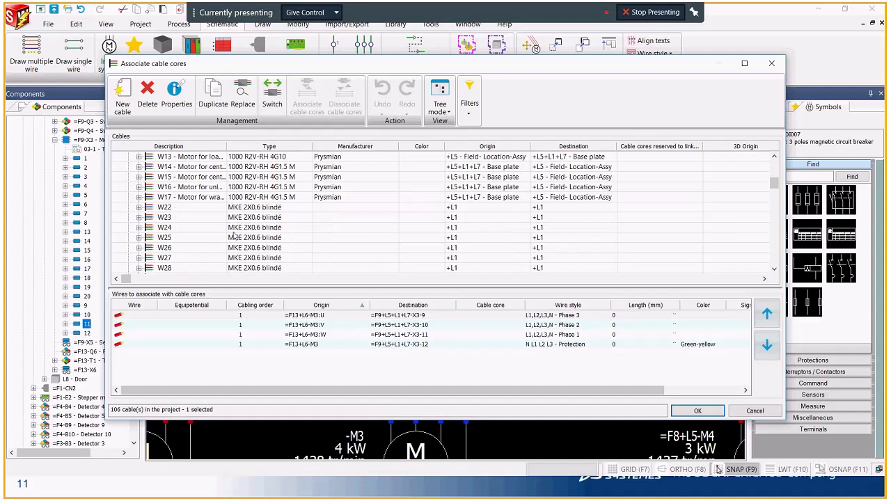
scroll(234, 237, "down", 6)
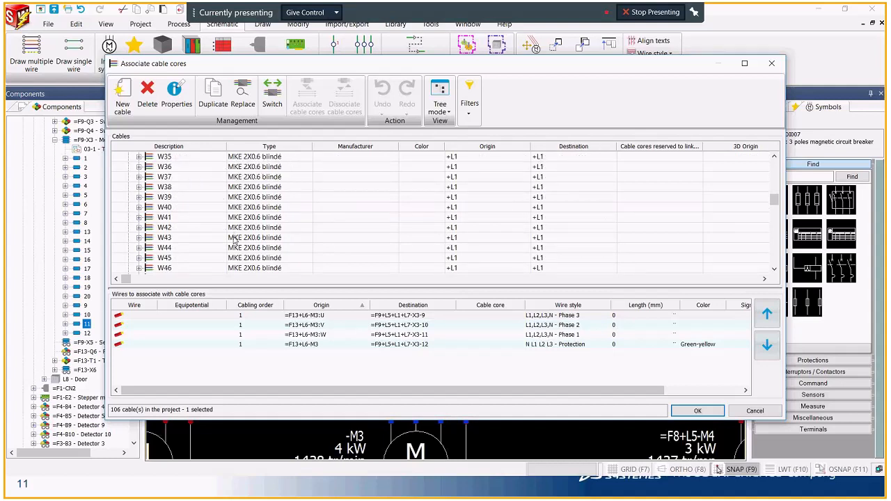
scroll(234, 237, "down", 2)
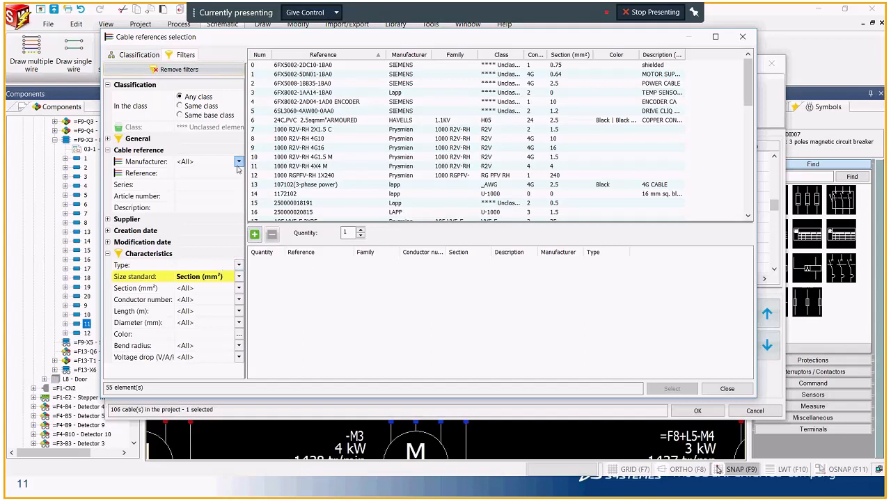
Review the manufacturers and references available for a new cable, and close the selection without adding any
left_click(239, 163)
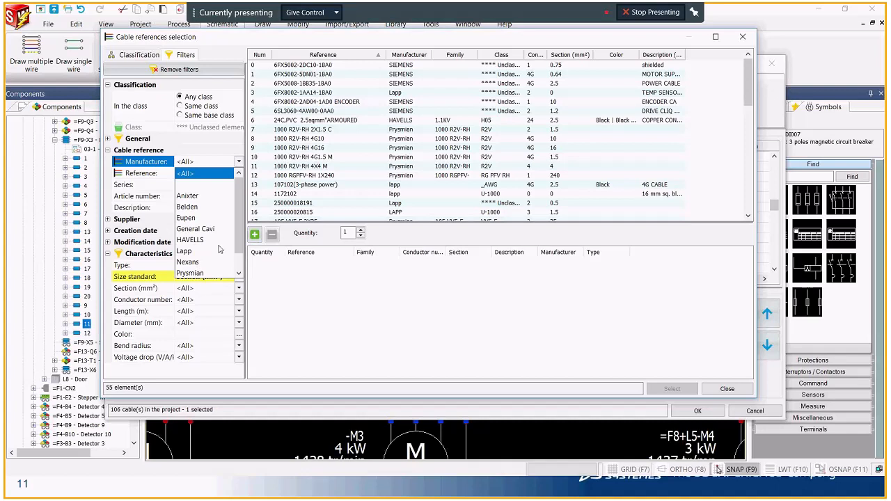
scroll(218, 249, "down", 1)
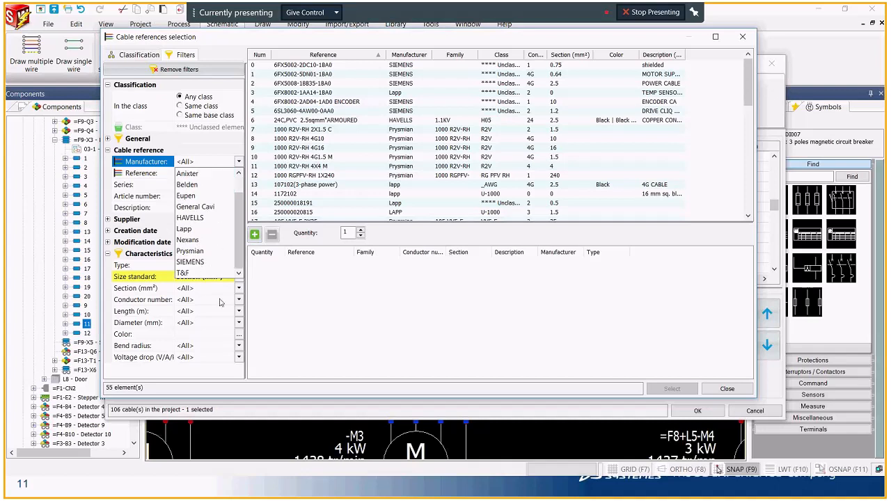
left_click(171, 252)
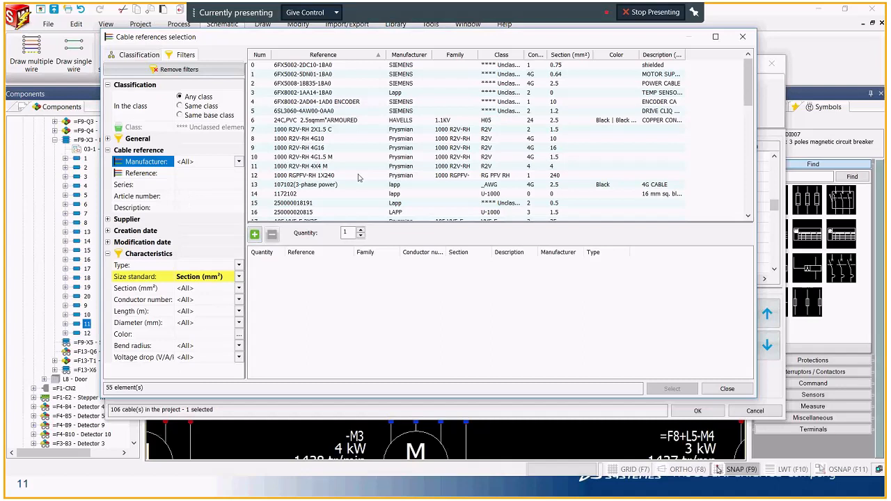
left_click(359, 110)
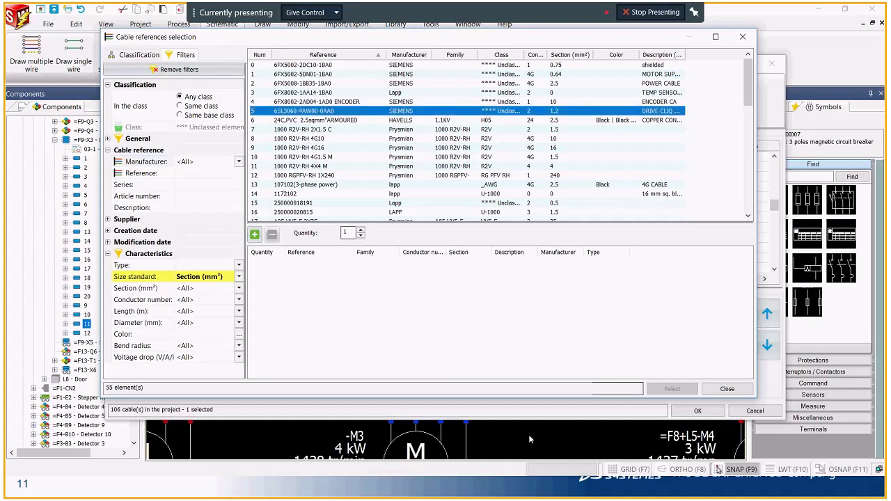
left_click(726, 389)
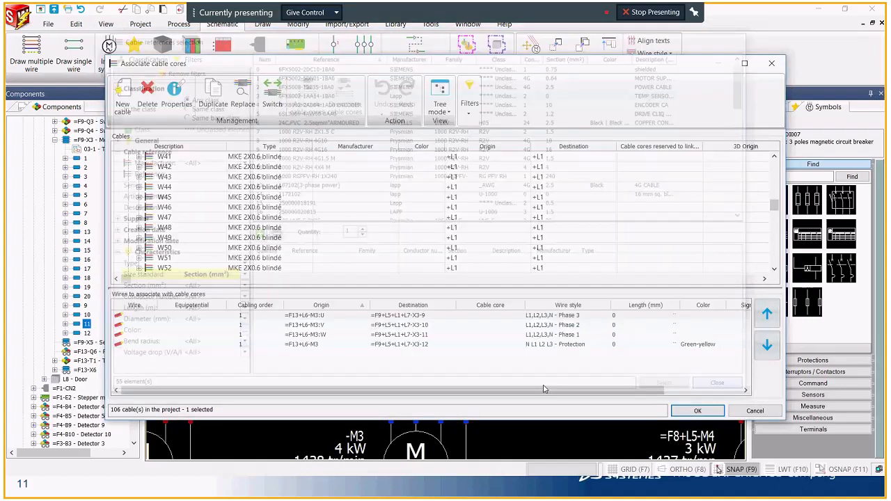
Examine how the cores of cable W2 are associated with motor M2 and the X3 terminals
scroll(168, 212, "up", 10)
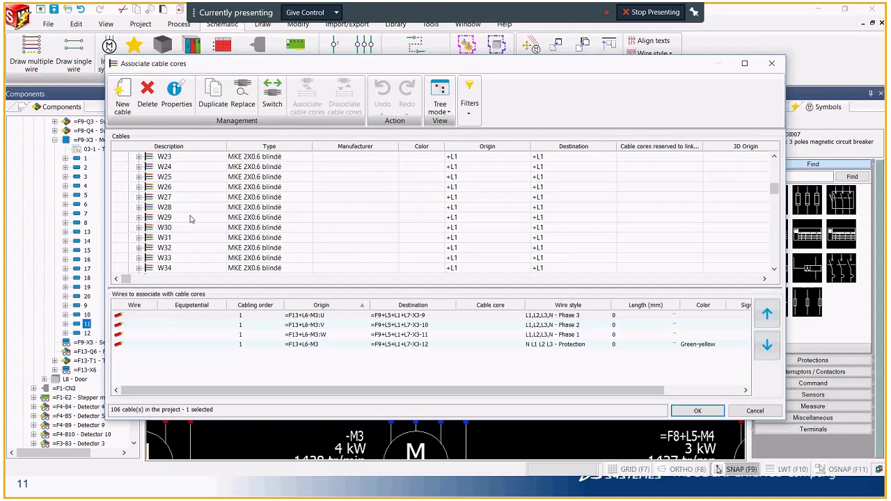
scroll(170, 212, "up", 4)
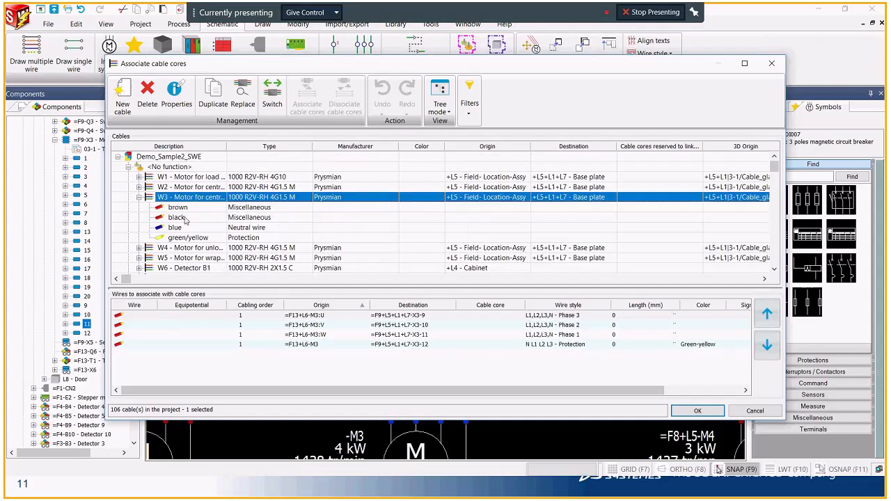
left_click(139, 186)
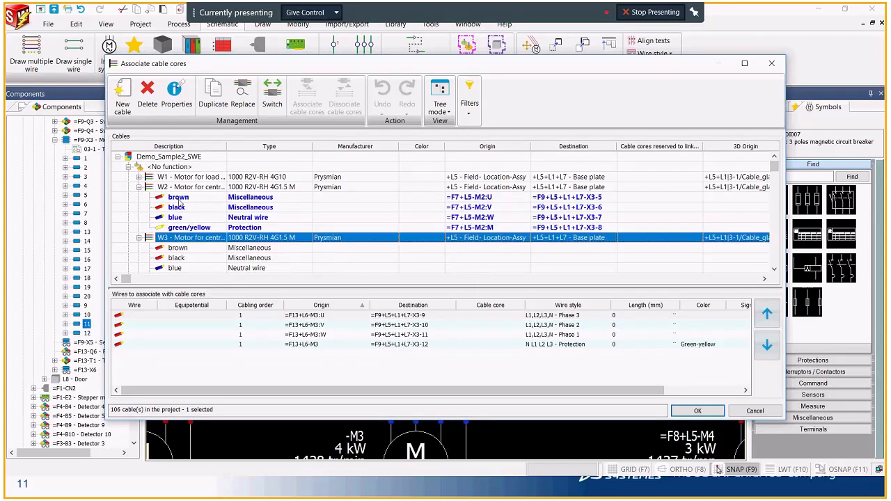
left_click(180, 197)
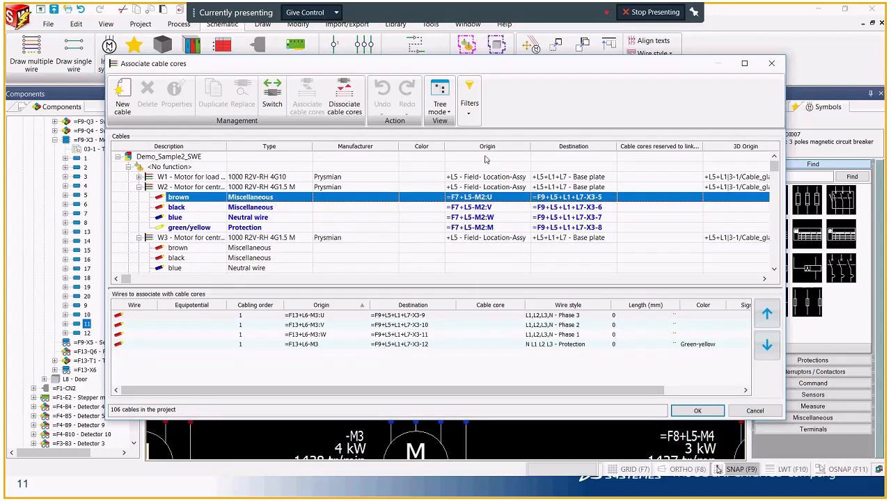
left_click(488, 227)
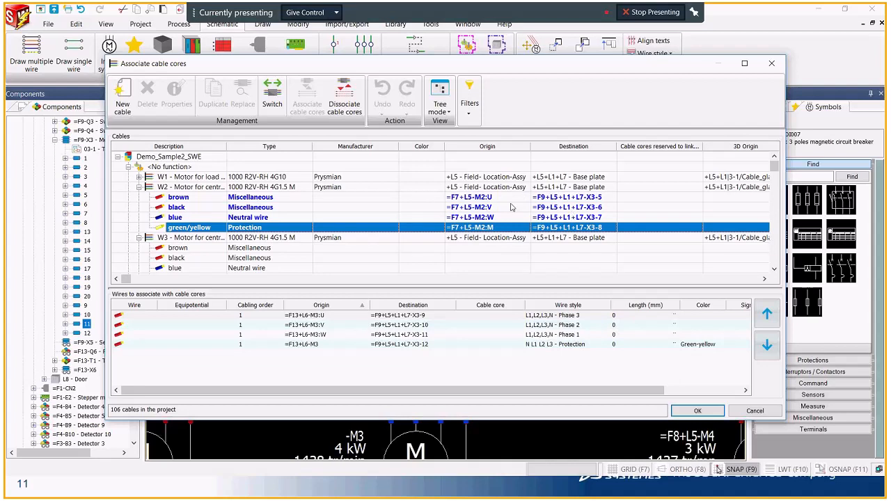
left_click(139, 187)
Associate the brown, black, blue and green/yellow cores of cable W3 with the four M3 wires, accepting the cable location change
left_click(178, 197)
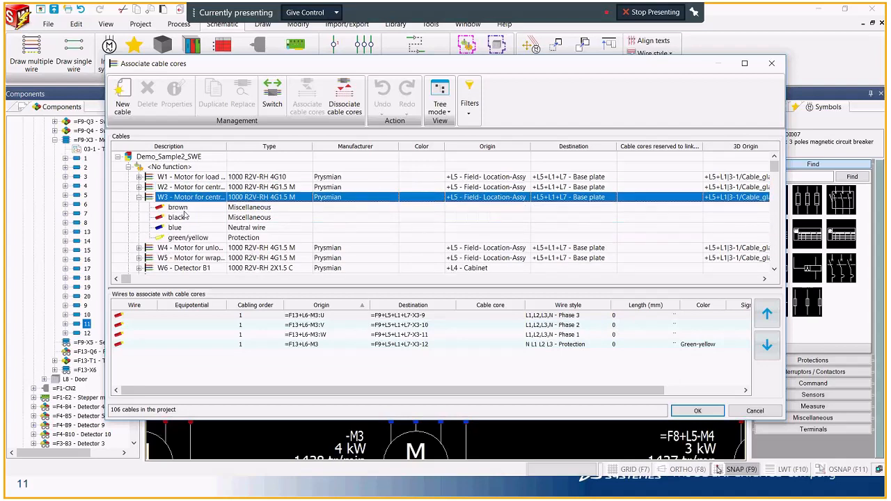
left_click(180, 227)
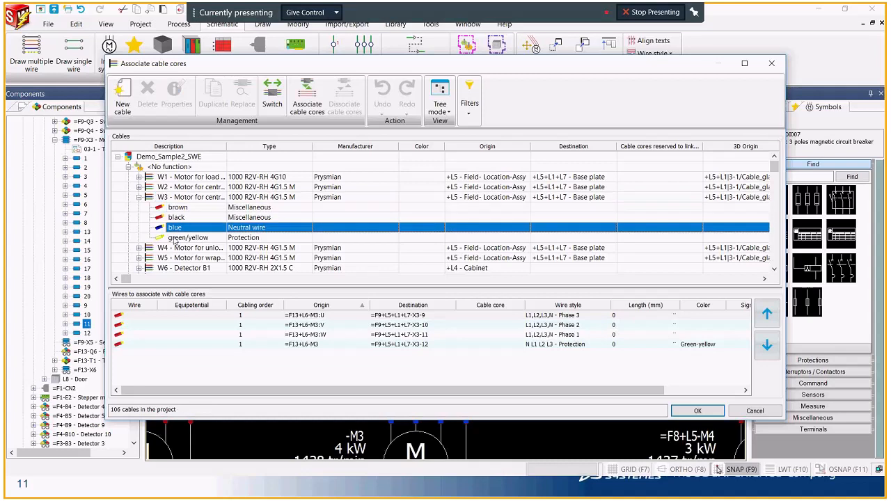
left_click(175, 237)
left_click(333, 209)
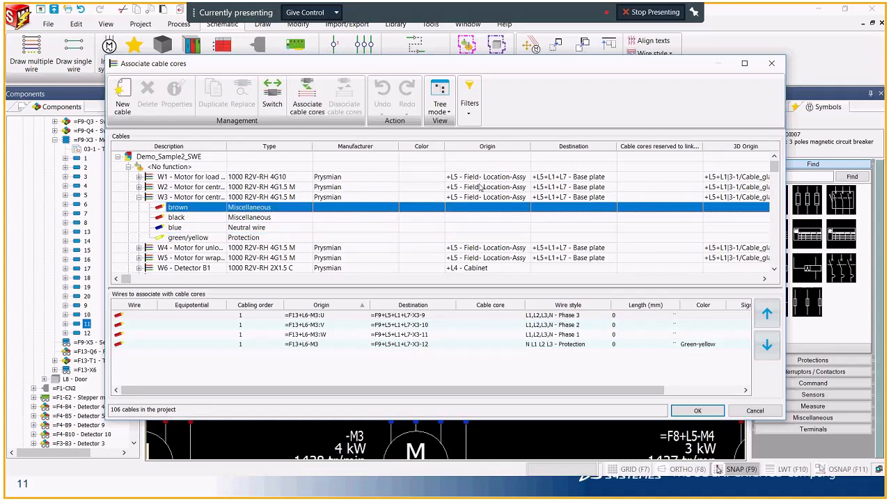
left_click(184, 238, "shift")
left_click(137, 316)
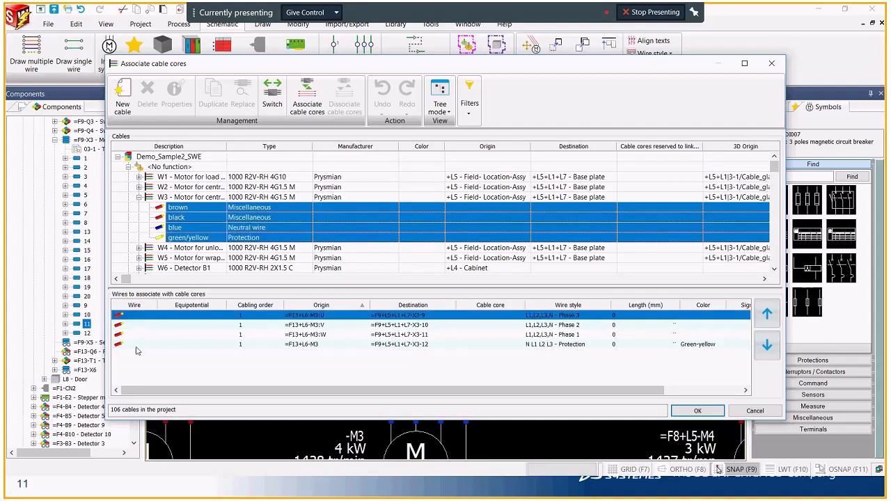
left_click(137, 346, "shift")
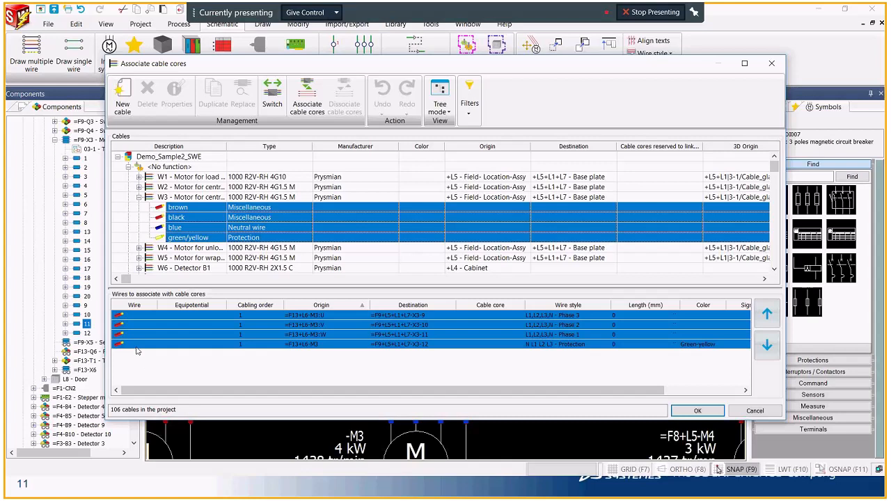
left_click(303, 92)
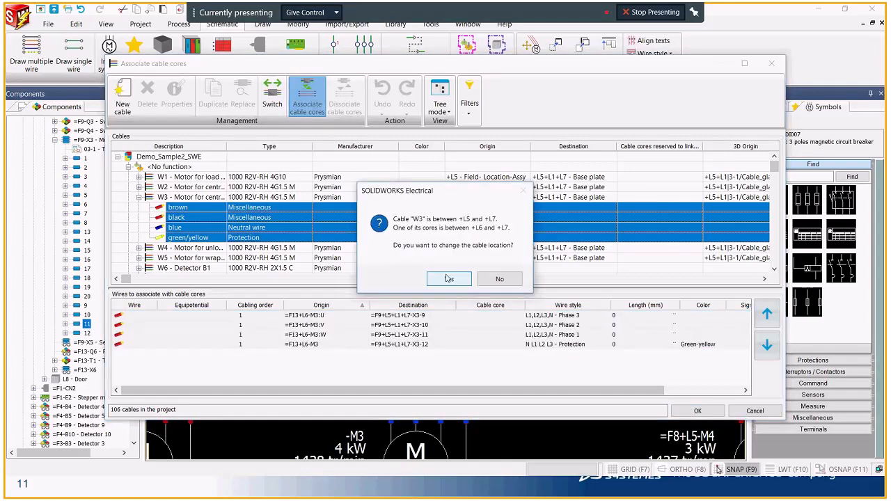
left_click(449, 279)
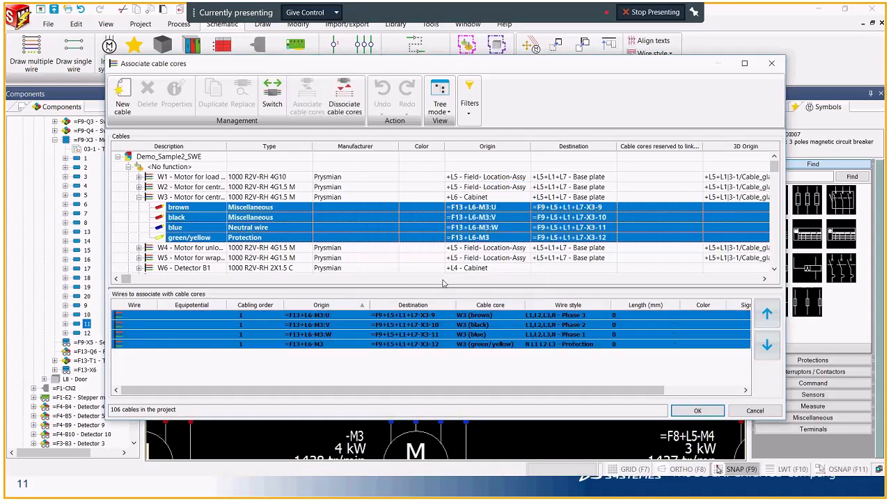
left_click(696, 410)
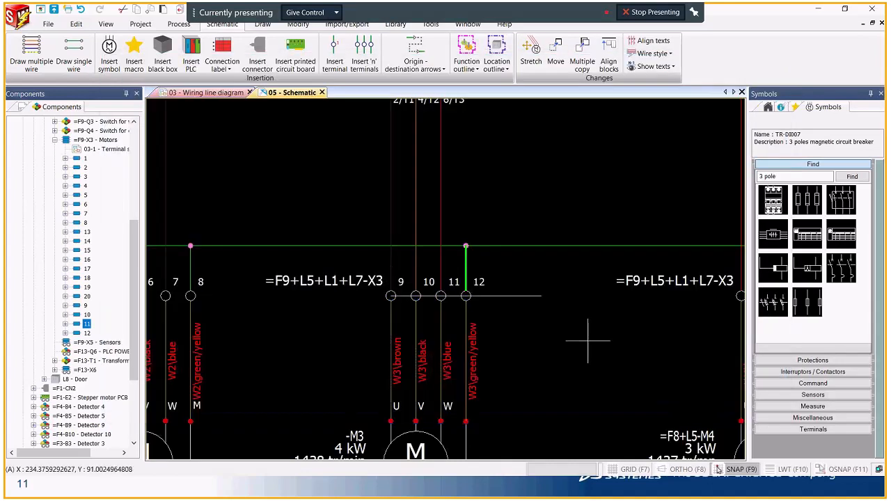
Inspect the core labels on the wires between the X3 terminals and motor M3, and review the whole schematic sheet
scroll(392, 282, "down", 3)
scroll(390, 265, "down", 2)
scroll(394, 292, "up", 6)
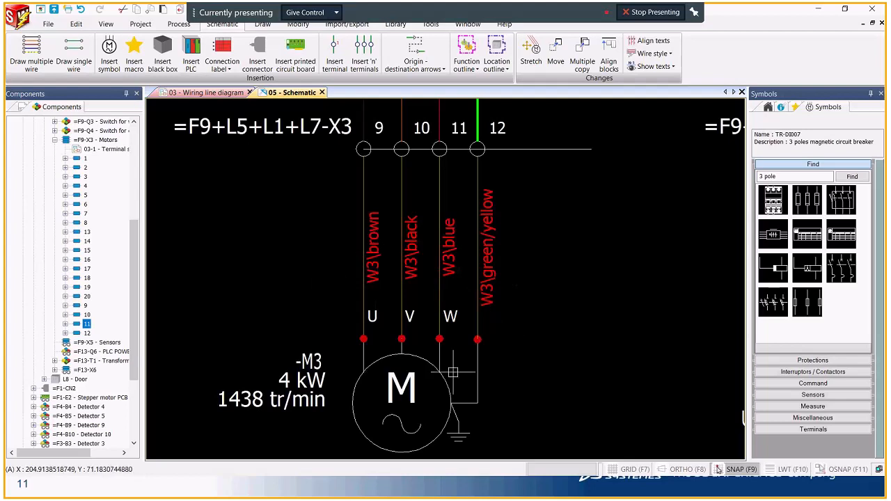
scroll(594, 394, "down", 4)
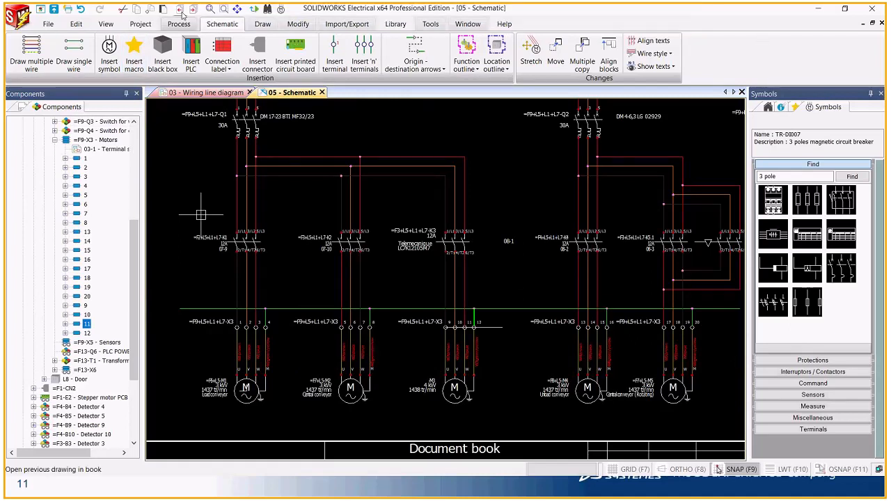
left_click(210, 8)
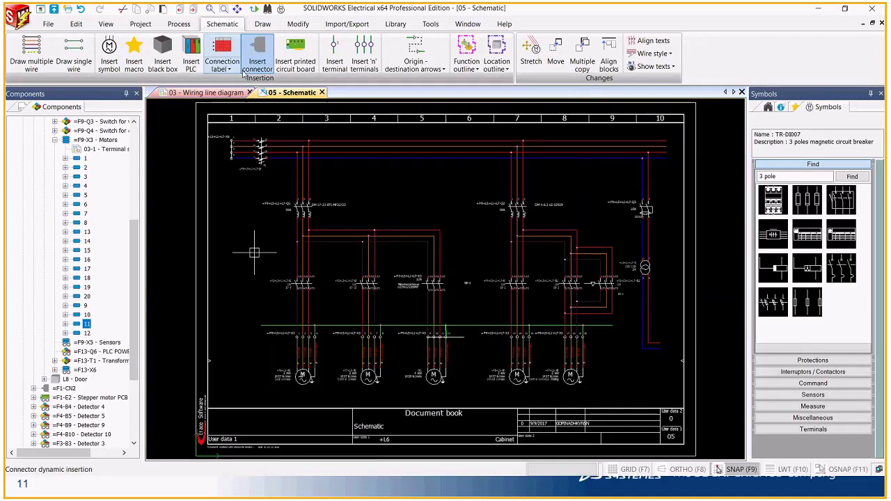
left_click(48, 23)
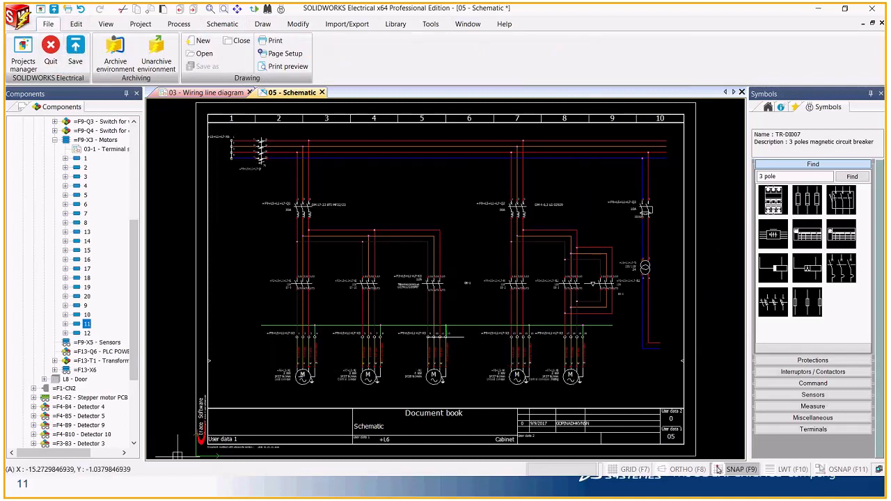
key("alt+Tab")
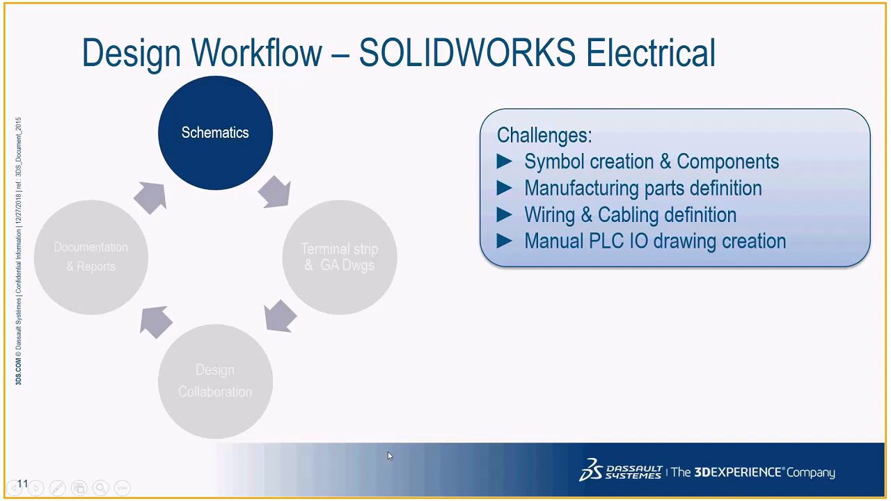
left_click(399, 451)
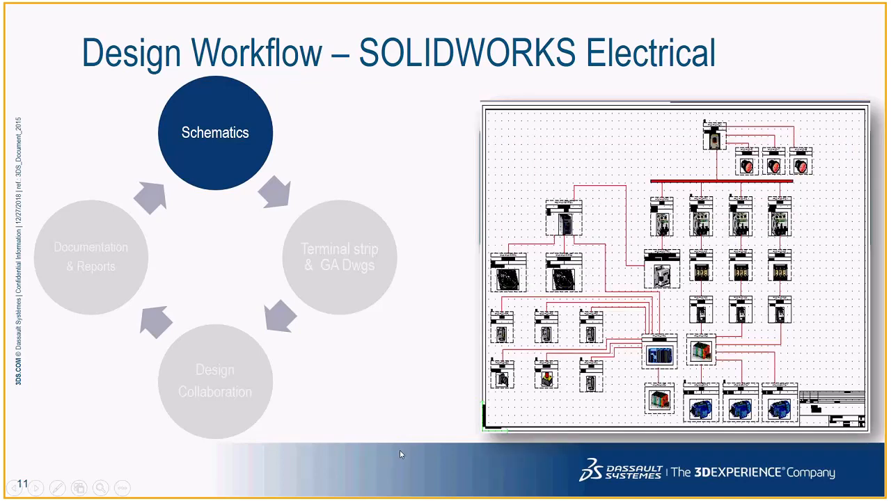
left_click(398, 450)
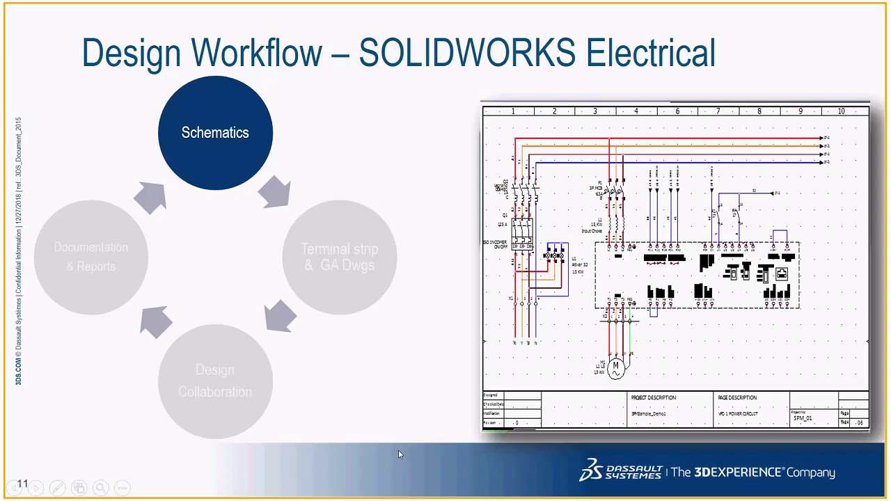
left_click(399, 450)
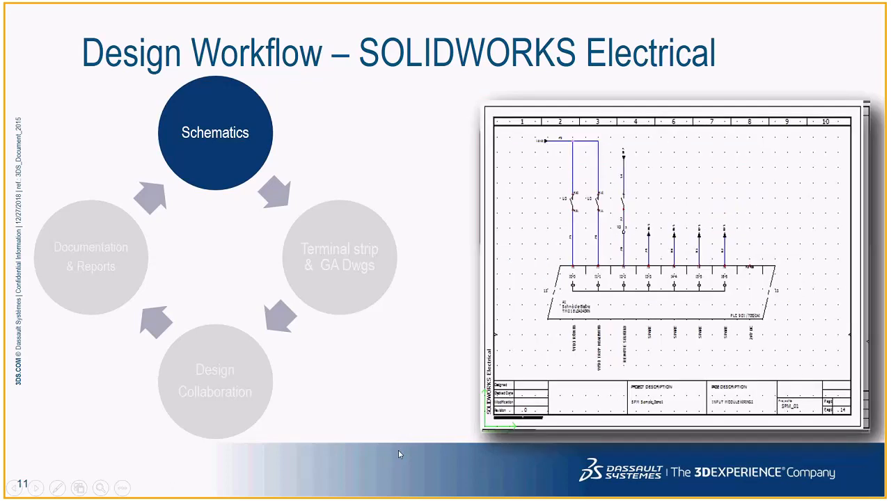
left_click(399, 450)
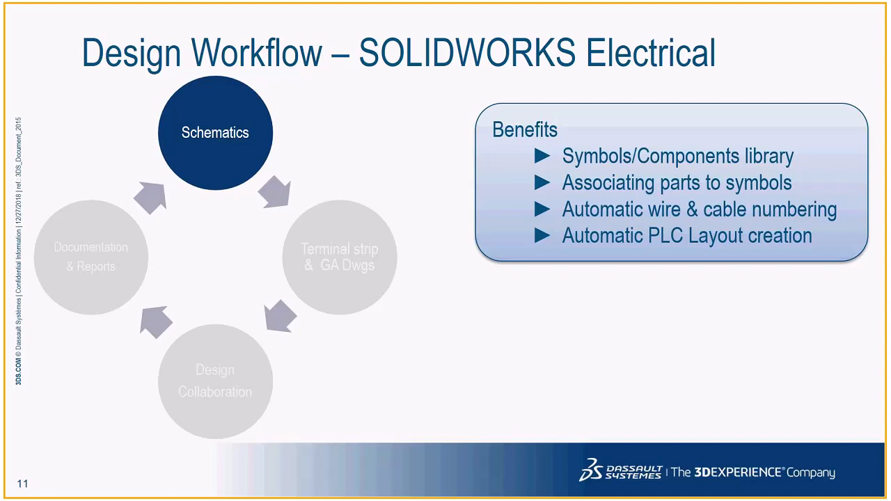
Switch to SOLIDWORKS Electrical and place a copy of the M4 motor symbol beside the original on the wiring line diagram
key("alt+Tab")
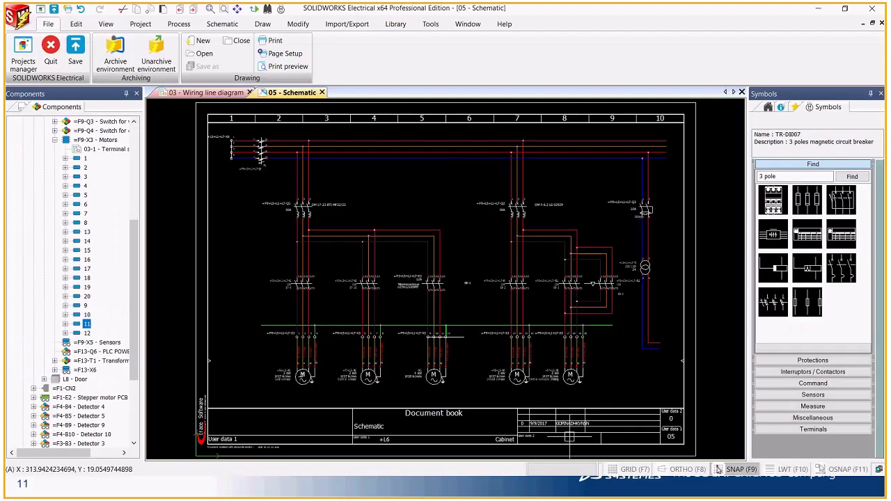
left_click(220, 94)
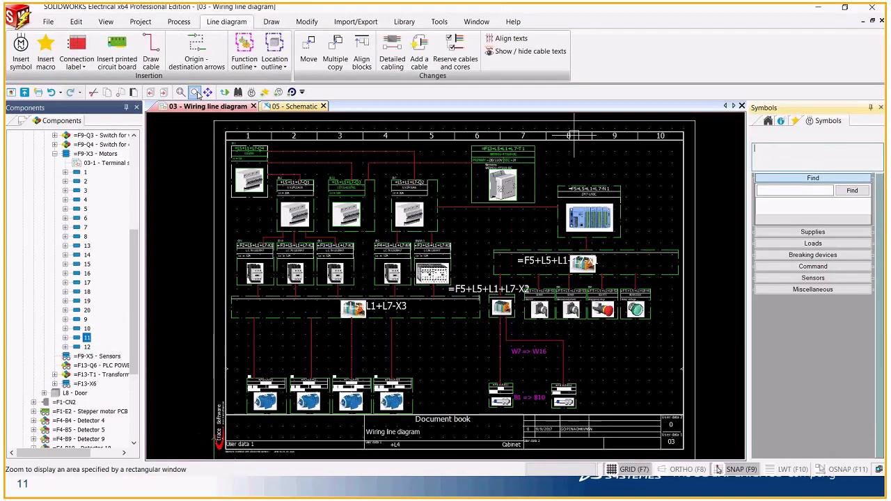
scroll(441, 405, "up", 3)
left_click(366, 353)
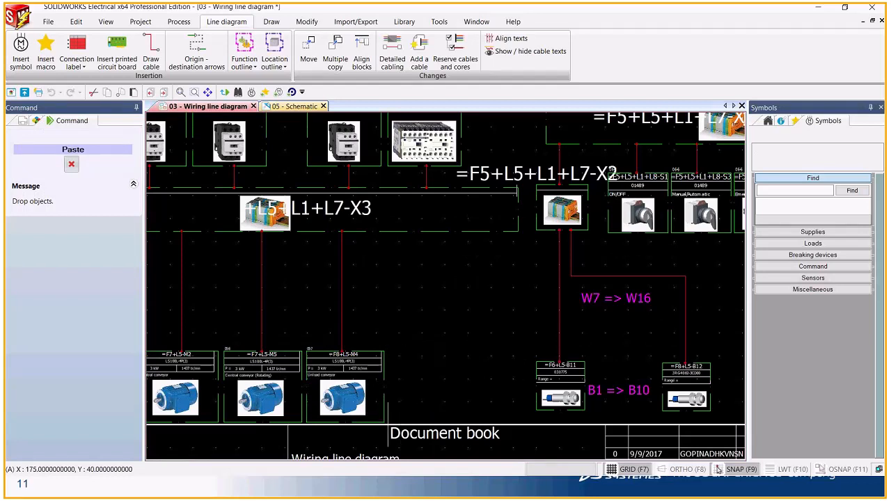
left_click(428, 383)
Associate the copied motor symbol with the existing component M3
right_click(428, 359)
left_click(477, 118)
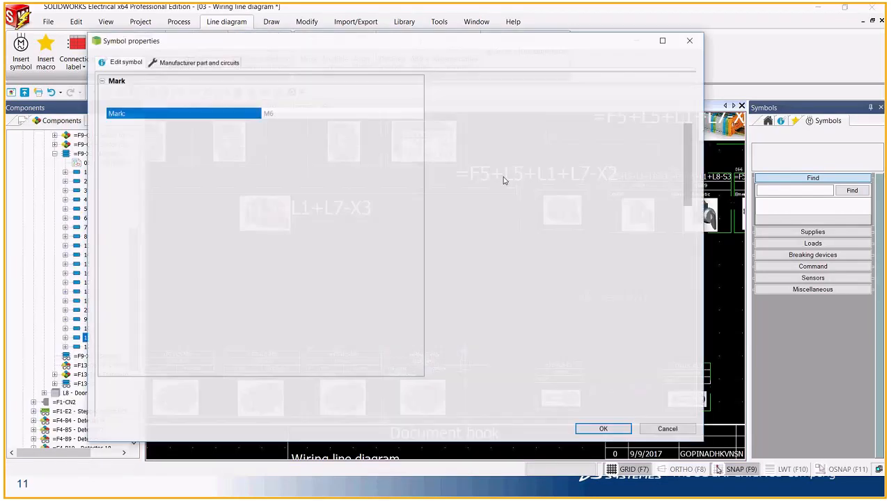
left_click(612, 80)
type("m3")
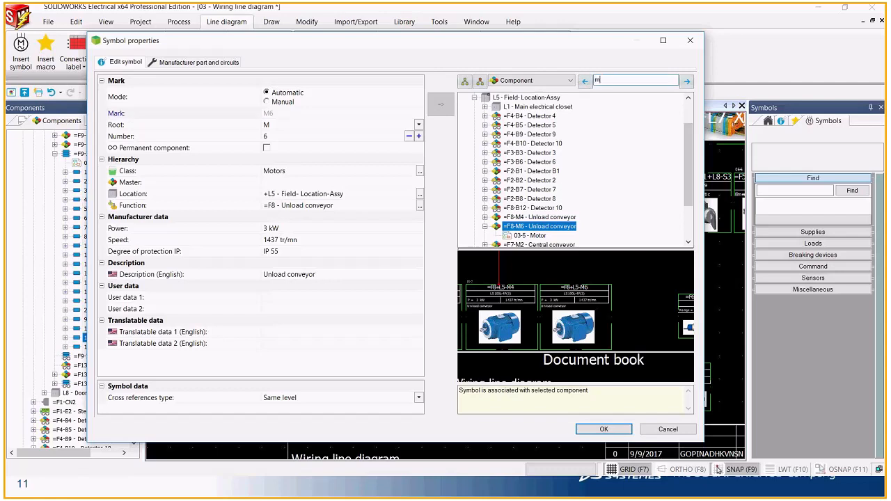
left_click(686, 81)
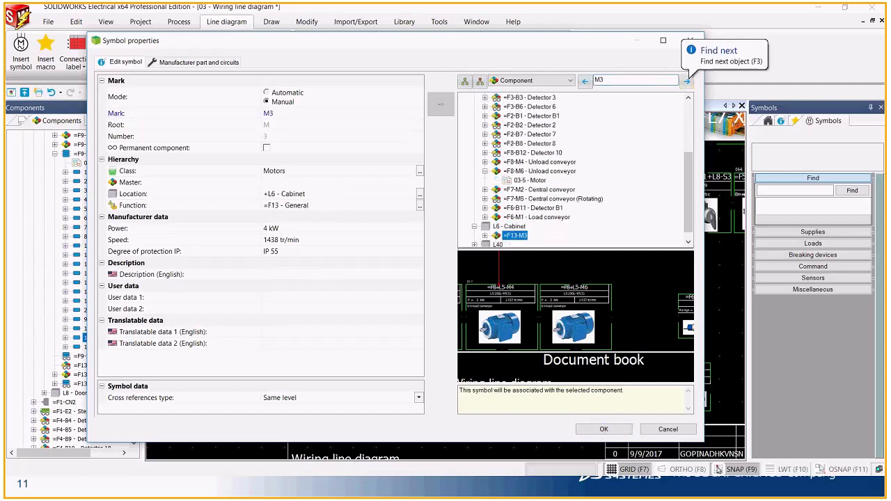
left_click(603, 429)
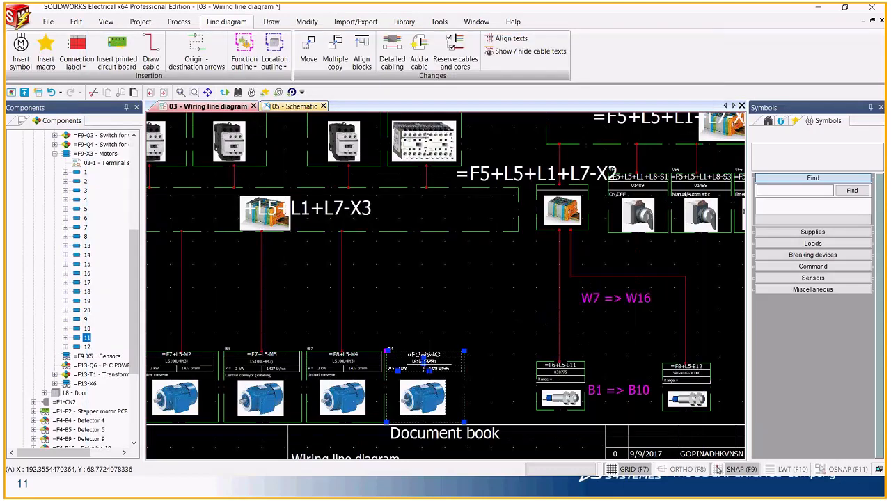
Draw a straight vertical cable from the X3 terminal strip to motor M3
scroll(434, 320, "up", 2)
left_click(150, 57)
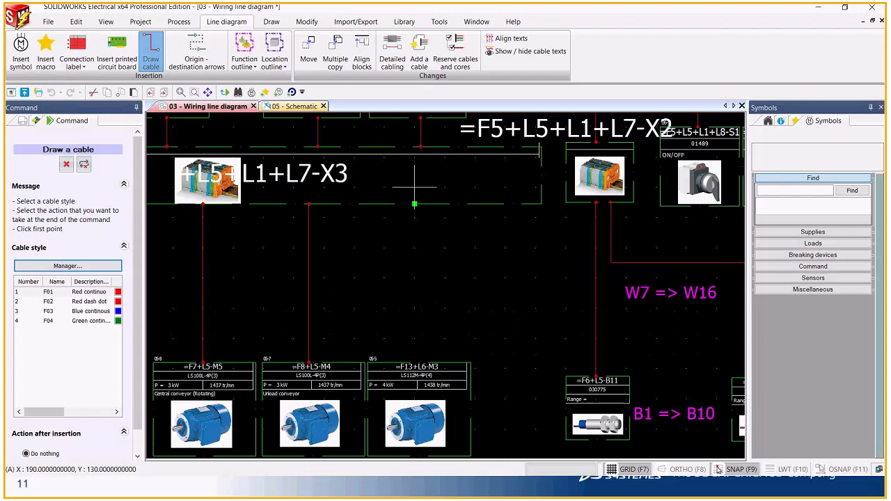
left_click(430, 203)
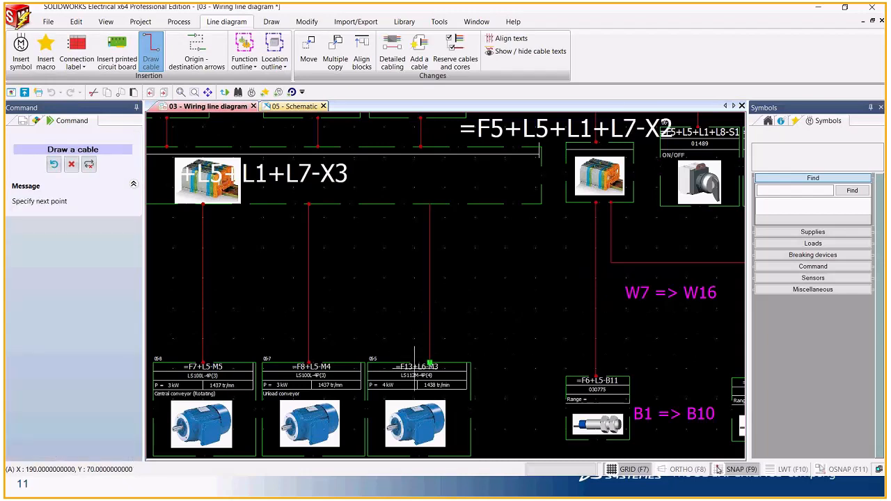
left_click(430, 363)
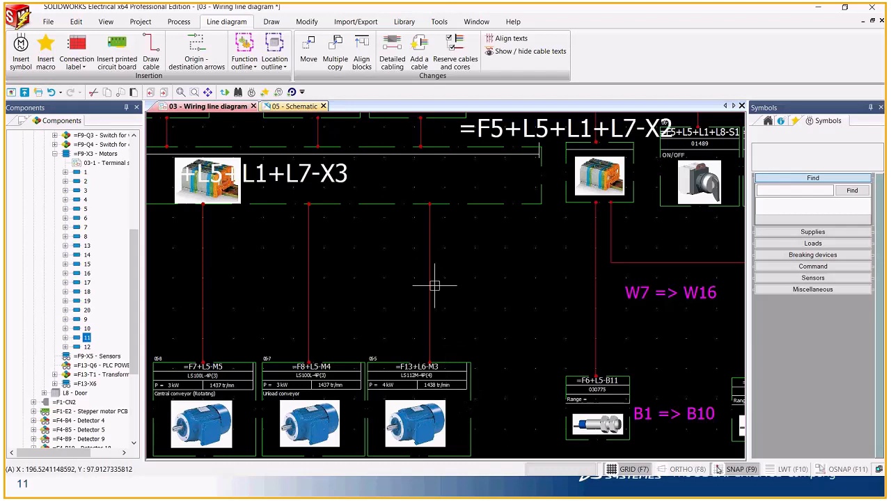
Compare M3's data on the line diagram with its manufacturer part and circuits in the schematic, leaving its properties unchanged
scroll(445, 355, "up", 4)
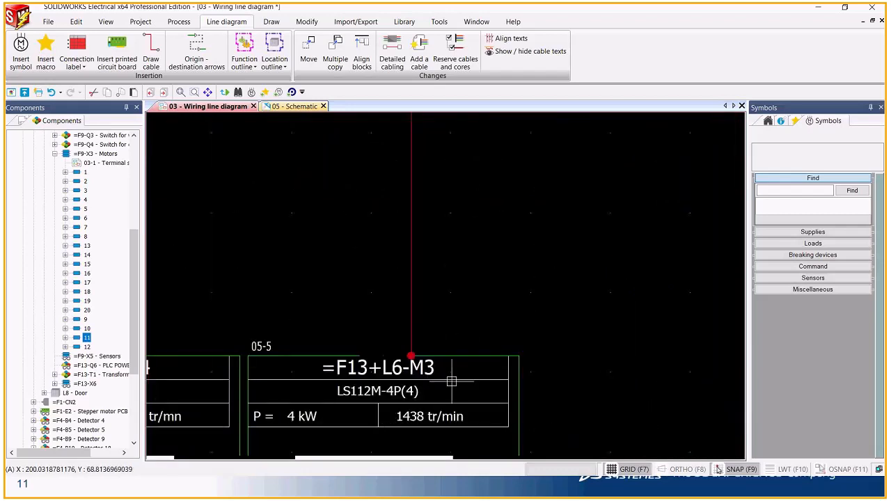
left_click(295, 106)
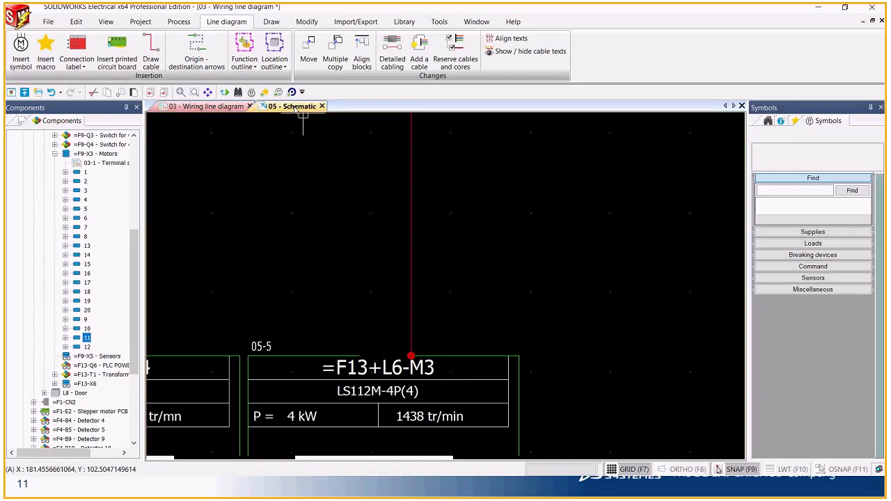
scroll(378, 367, "up", 5)
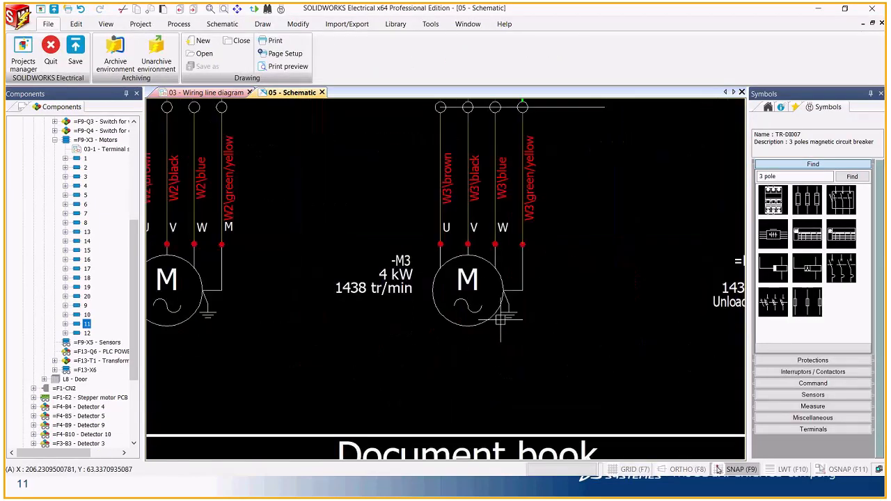
left_click(435, 275)
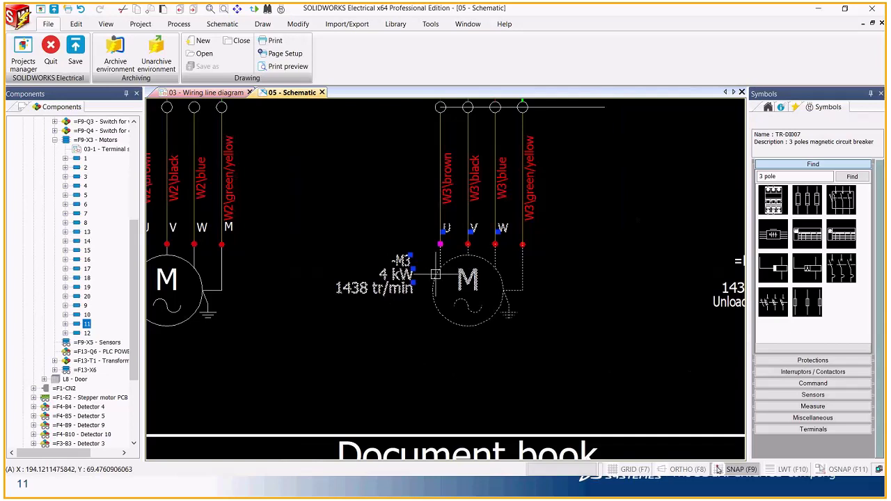
right_click(437, 273)
left_click(465, 46)
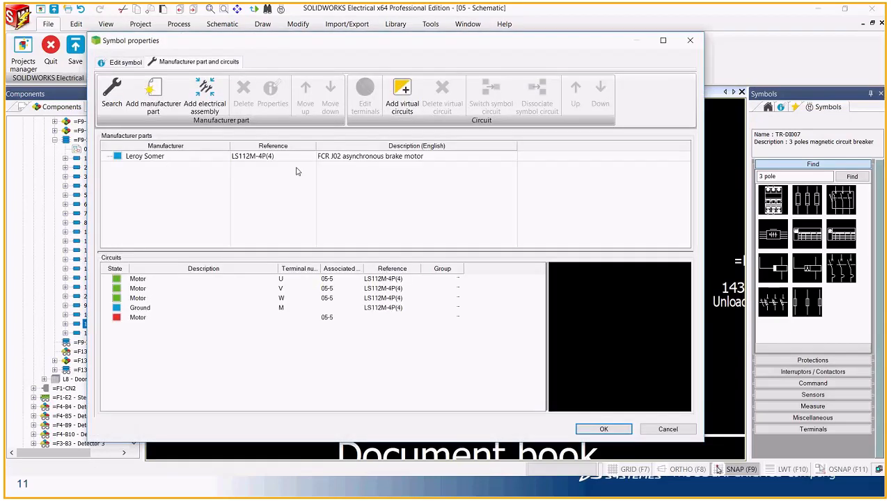
left_click(667, 428)
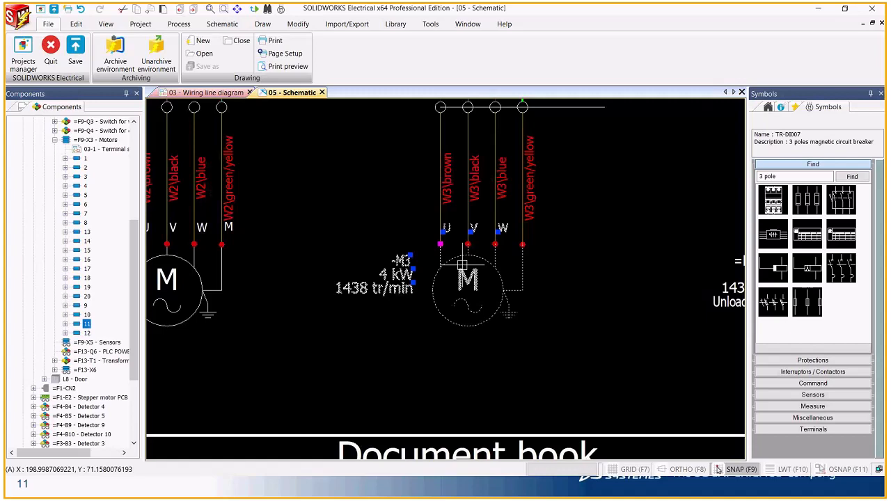
Open the detailed cabling of the cable between X3 and M3 on the wiring line diagram and compare it with the drawing
left_click(205, 93)
scroll(424, 315, "down", 5)
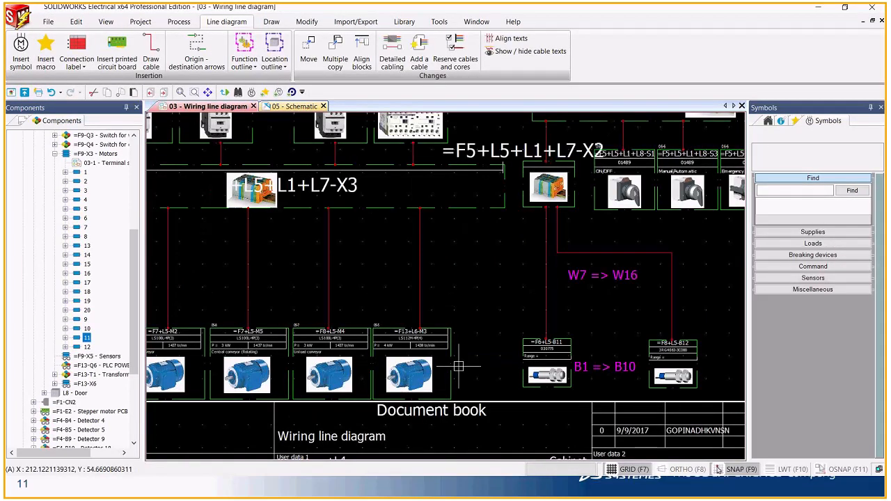
scroll(418, 242, "up", 2)
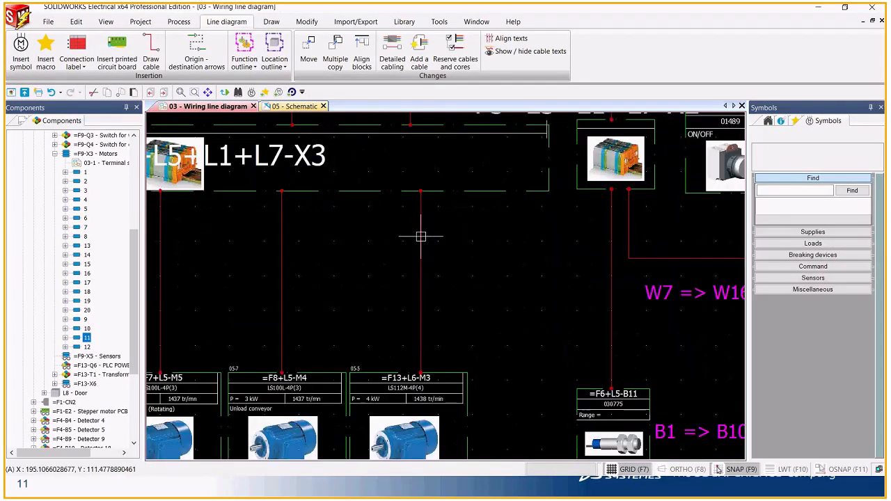
double_click(421, 237)
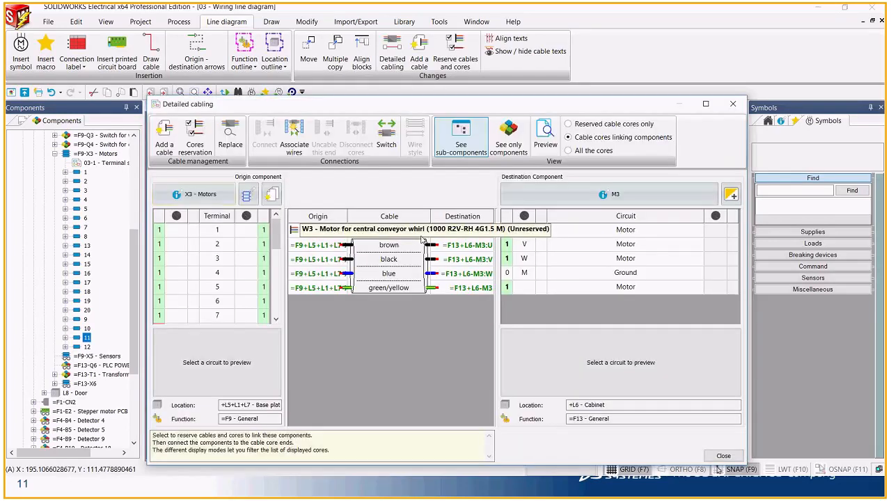
left_click_drag(327, 110, 736, 156)
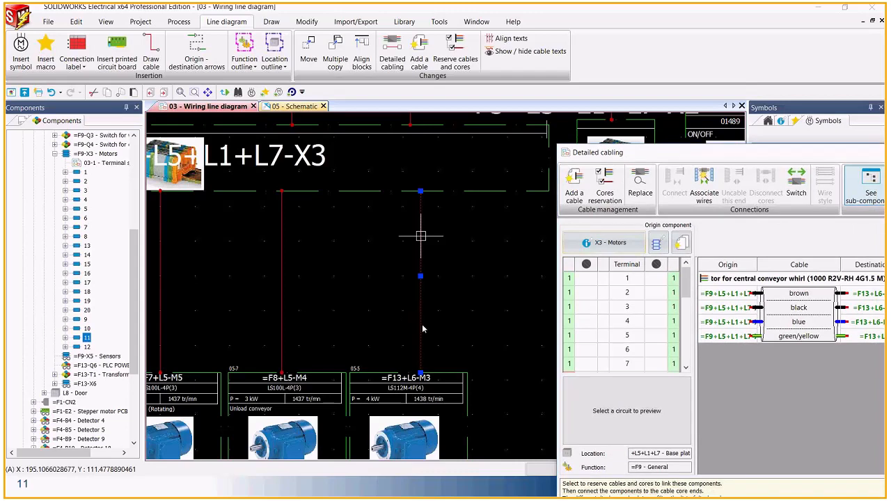
left_click_drag(755, 157, 352, 69)
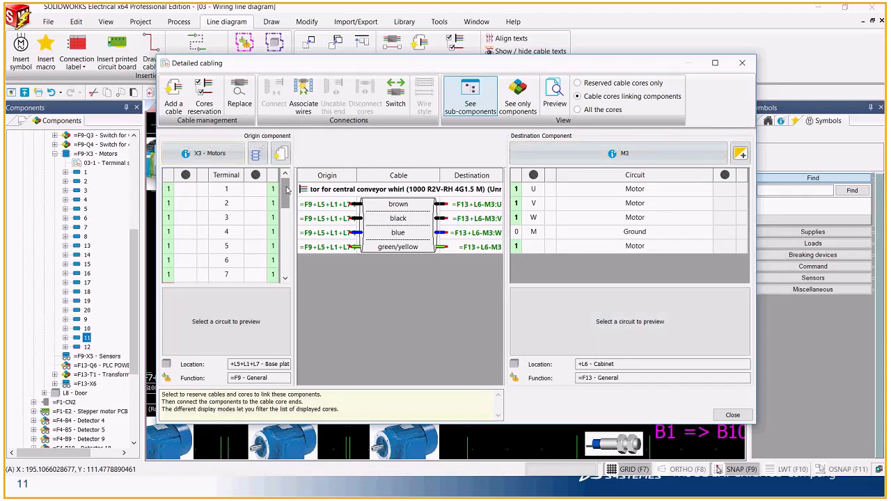
Examine the origin and destination connections of the W3 brown, black and blue cores, and close the detailed cabling
left_click(316, 218)
left_click_drag(286, 195, 288, 251)
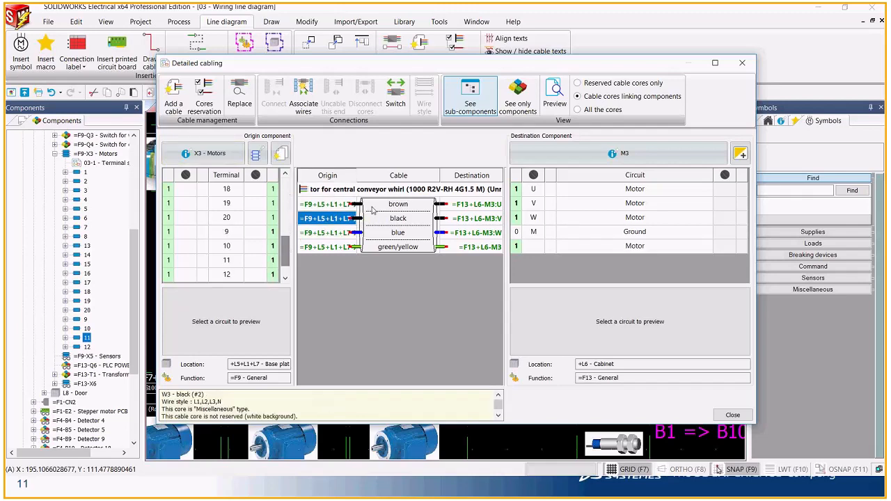
left_click(324, 203)
left_click(320, 220)
left_click(326, 233)
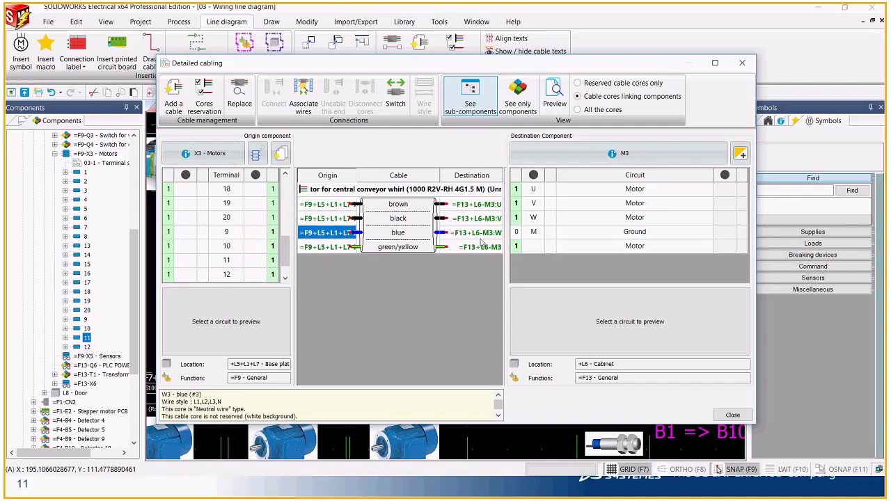
left_click(477, 234)
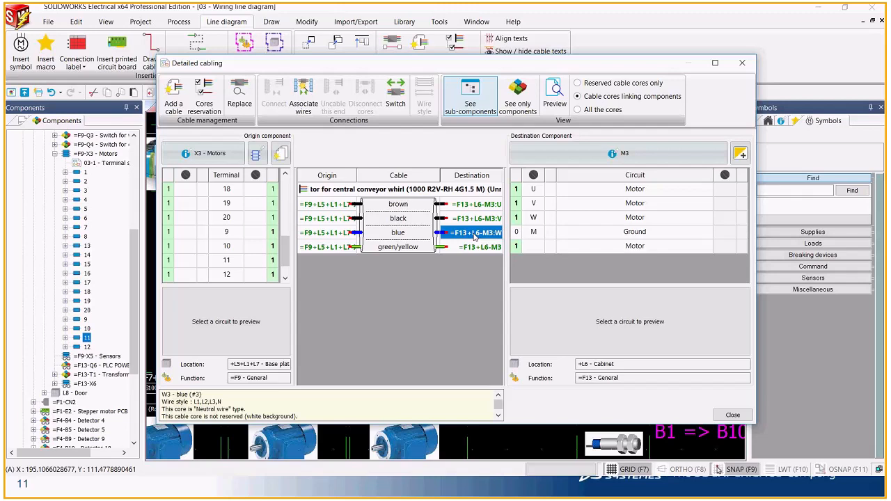
left_click(490, 221)
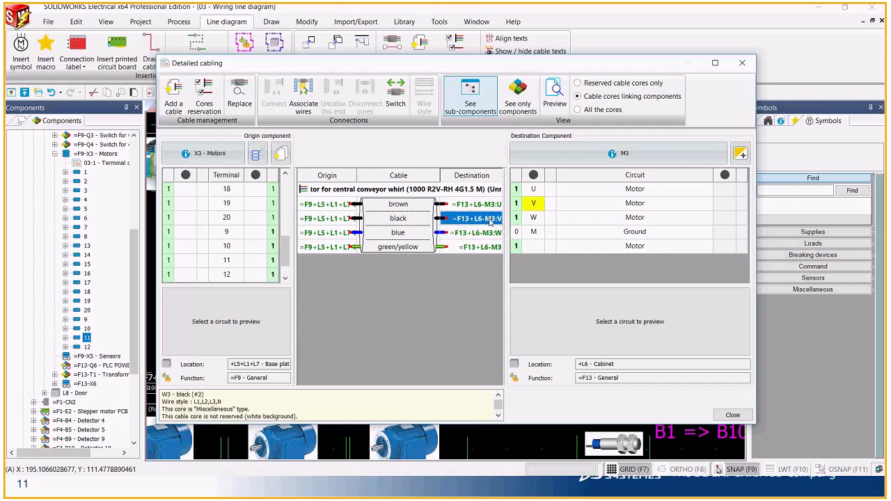
left_click(484, 205)
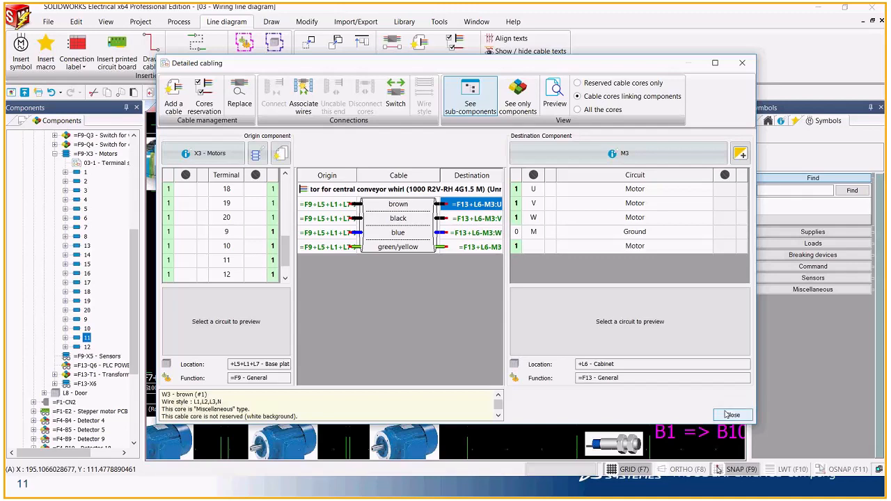
left_click(731, 415)
Review the whole wiring line diagram and compare it with the motor circuits on the 05 schematic sheet
scroll(425, 289, "down", 1)
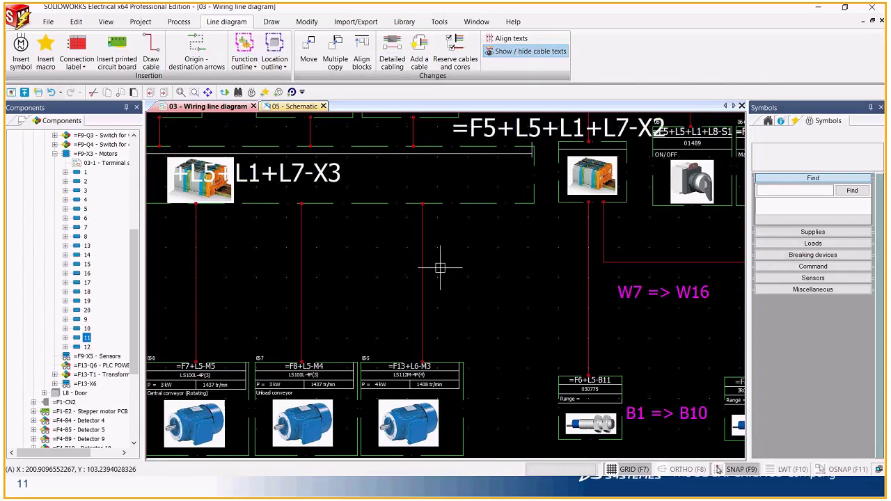
scroll(223, 347, "down", 9)
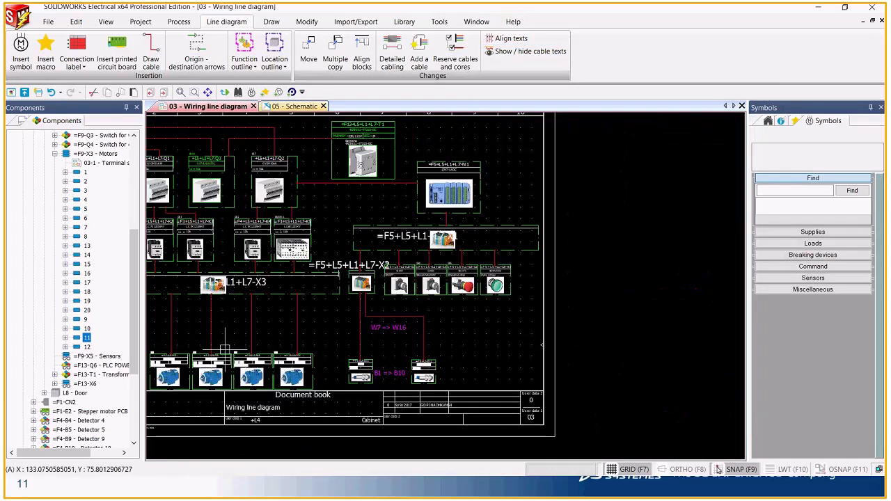
scroll(482, 358, "down", 2)
scroll(257, 342, "up", 3)
scroll(257, 342, "up", 3)
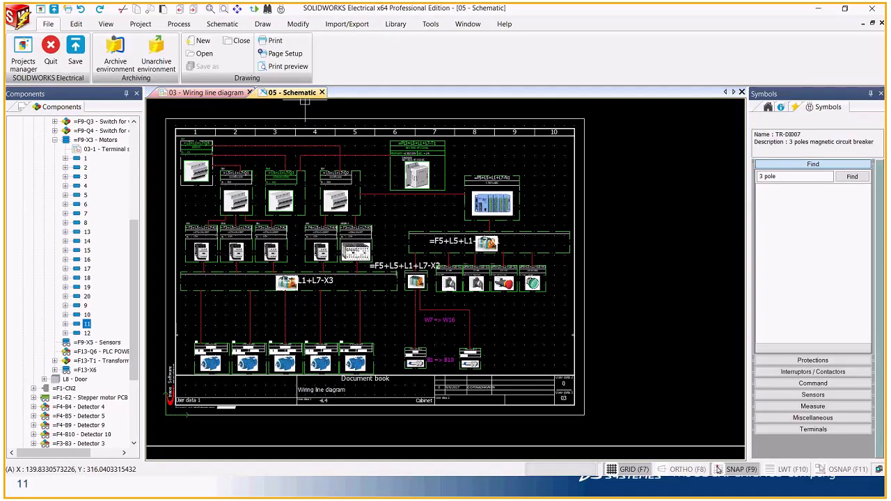
scroll(321, 411, "down", 3)
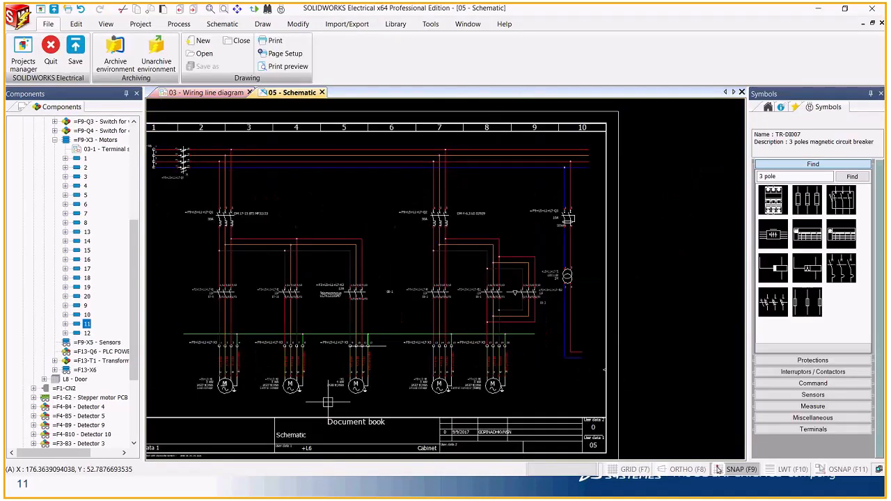
scroll(327, 402, "up", 1)
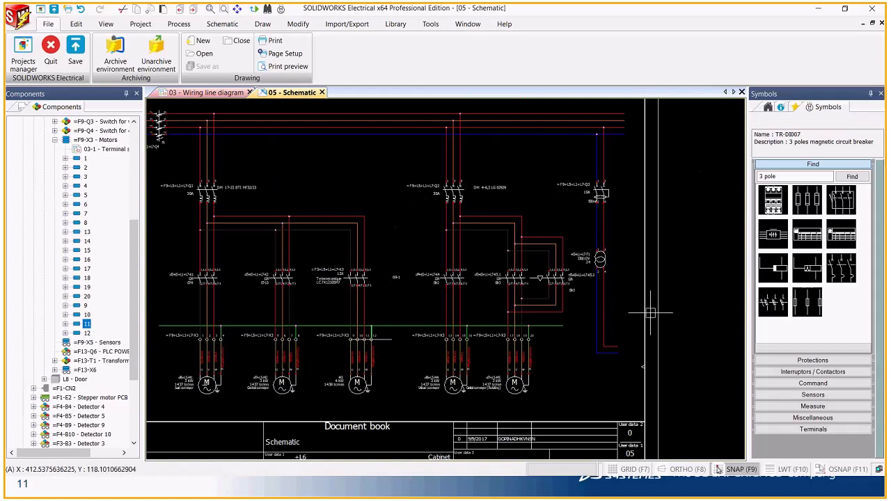
scroll(651, 313, "up", 3)
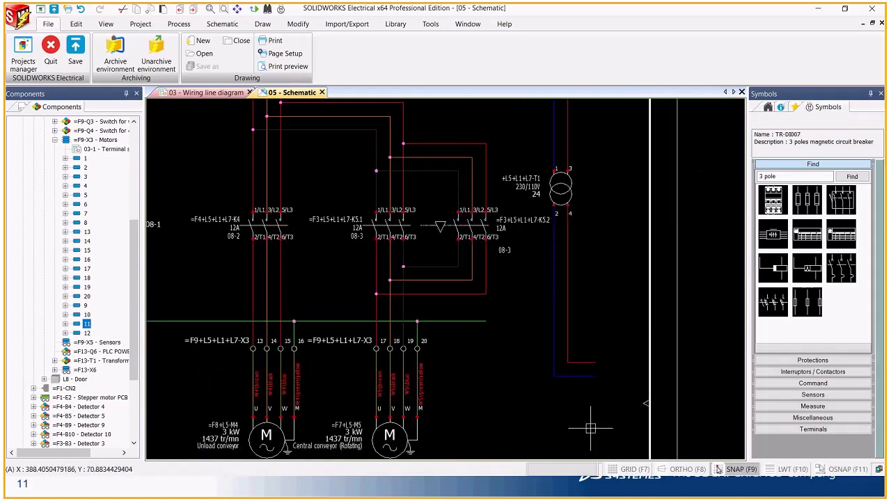
Examine transformer T1 and the open ends of its red and blue output wires on the 05 schematic sheet
left_click(222, 25)
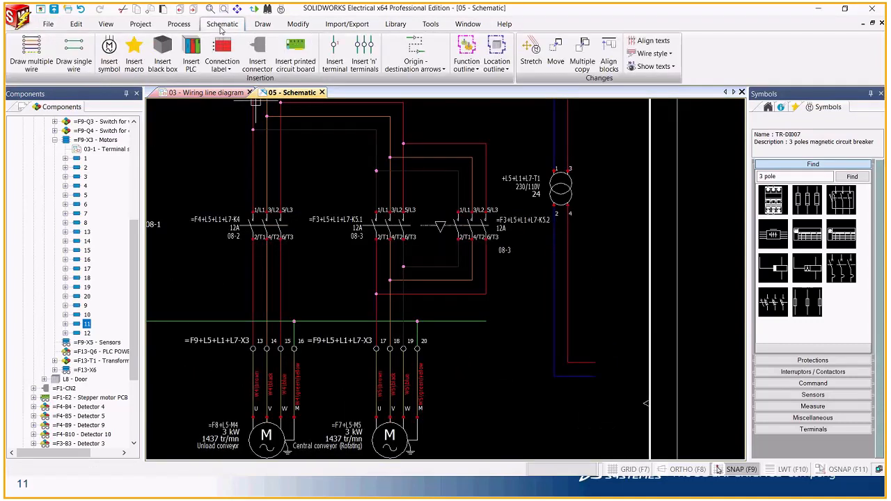
scroll(598, 163, "up", 1)
left_click(563, 200)
scroll(516, 209, "up", 2)
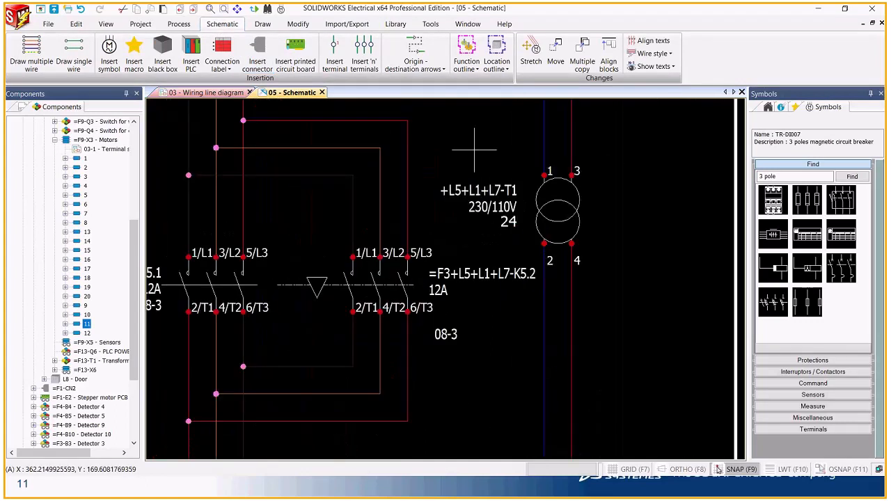
scroll(515, 224, "up", 1)
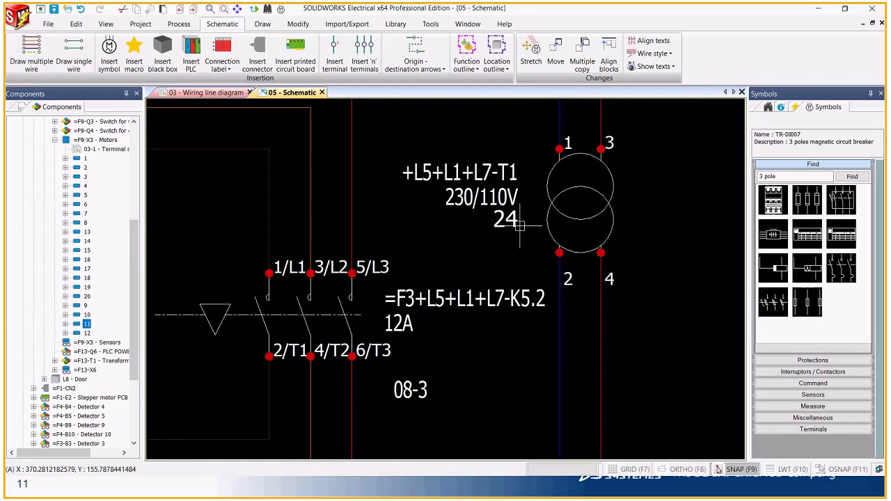
scroll(513, 198, "down", 5)
scroll(557, 368, "up", 3)
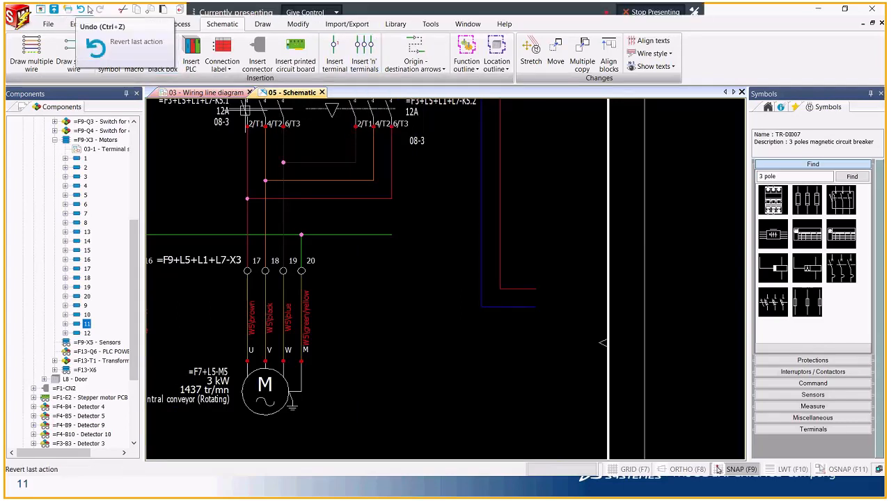
Open the origin-destination manager and bring up the open red and blue wire ends on the 05 and 06 drawings
left_click(412, 46)
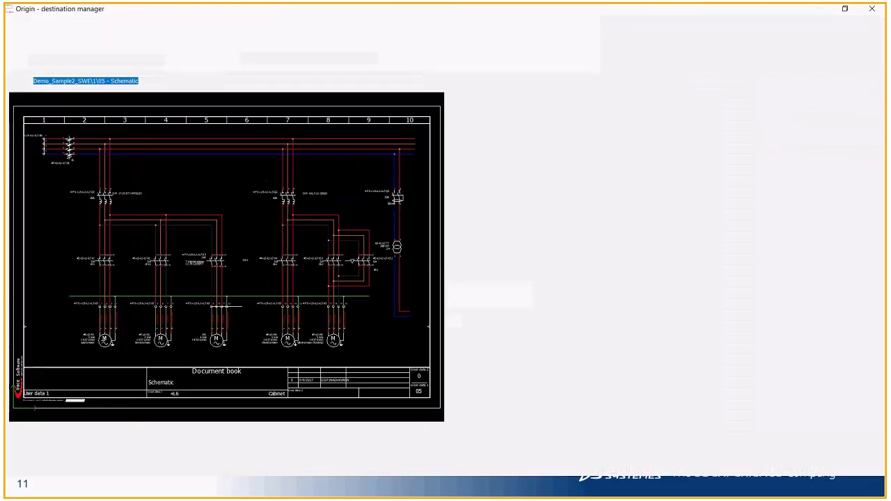
scroll(418, 302, "up", 5)
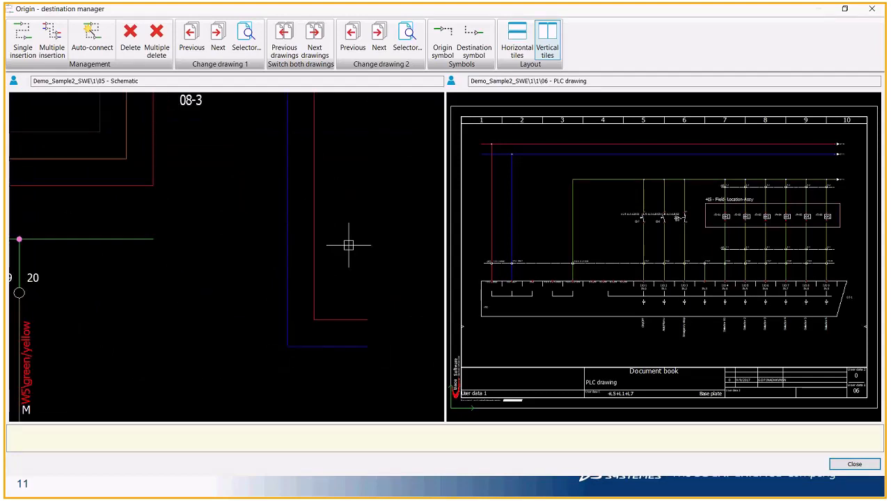
scroll(480, 154, "up", 4)
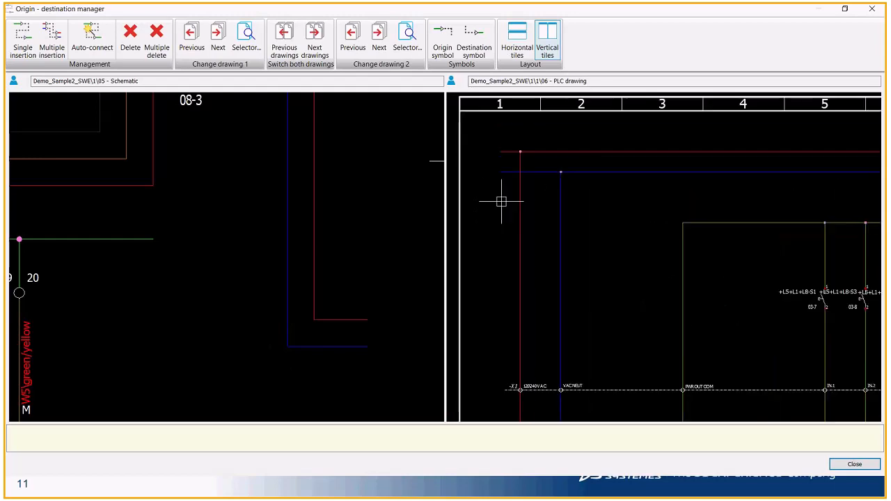
Switch the first drawing to the 06 PLC drawing and back to the 05 schematic
left_click(194, 40)
left_click(215, 39)
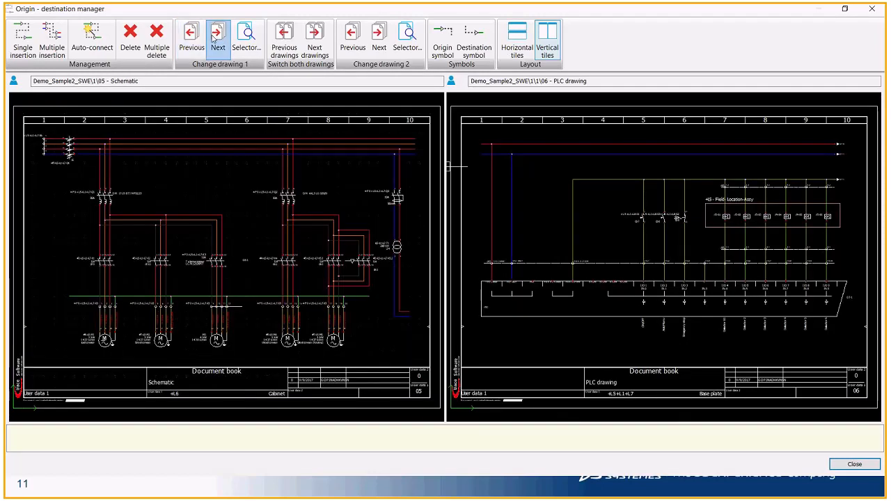
left_click(215, 41)
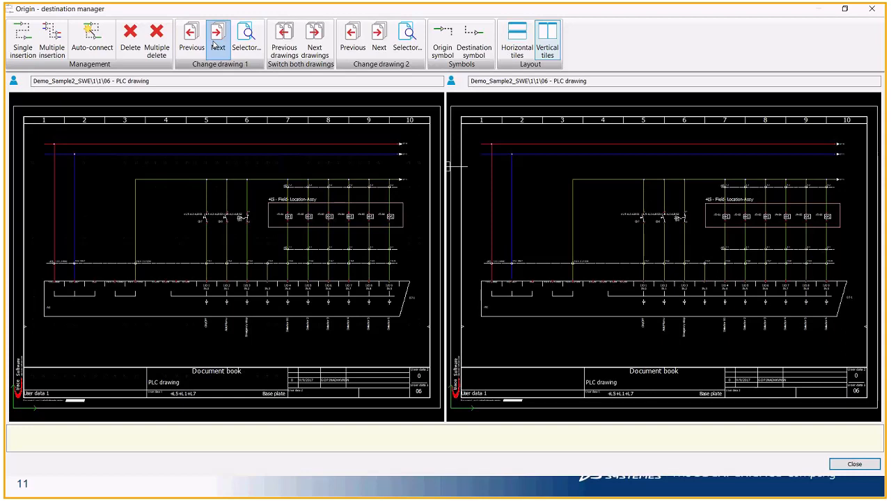
left_click(191, 38)
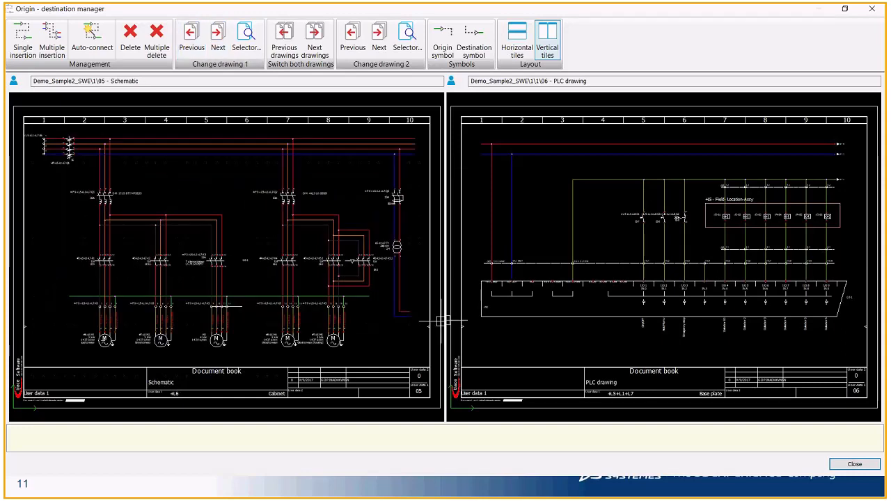
Link T1's red and blue wire ends on 05 to the matching PLC drawing wires with single insertion, and close the manager
scroll(418, 322, "up", 2)
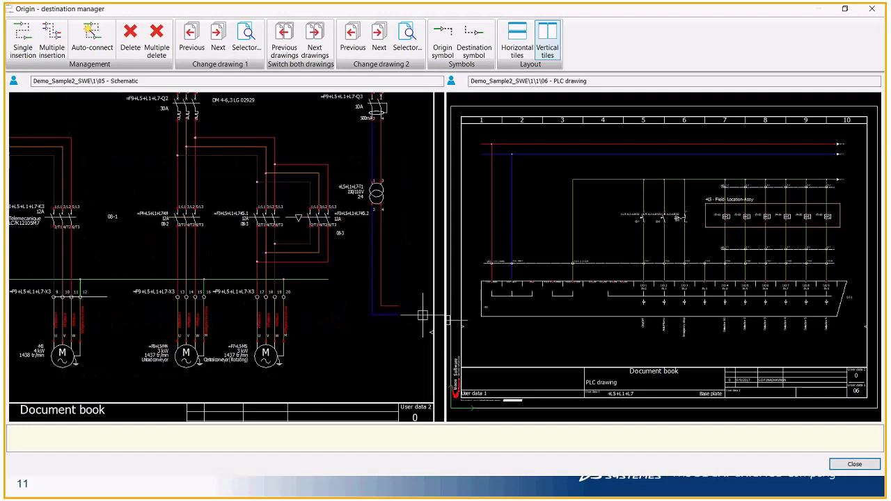
scroll(422, 316, "up", 2)
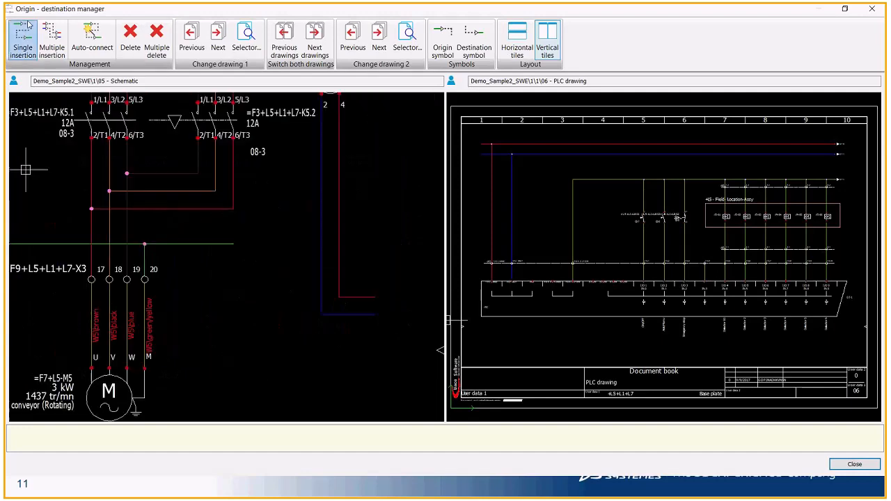
left_click(403, 287)
scroll(483, 147, "up", 3)
scroll(484, 147, "up", 1)
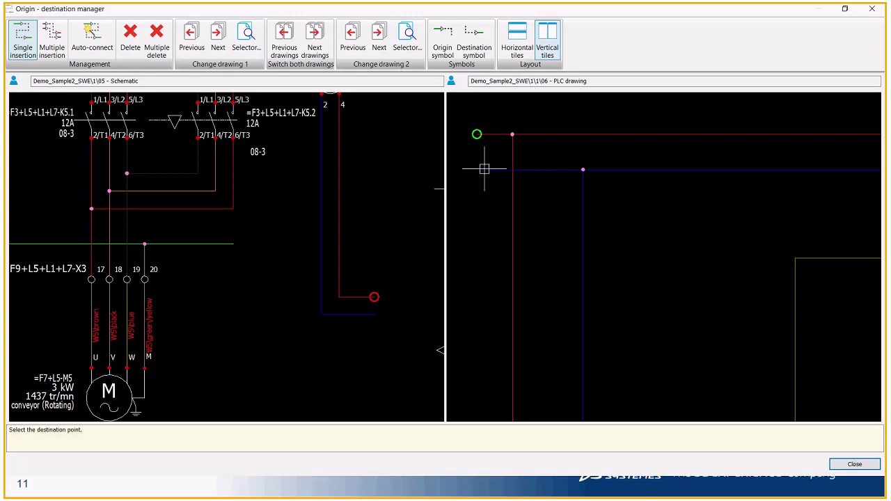
left_click(485, 169)
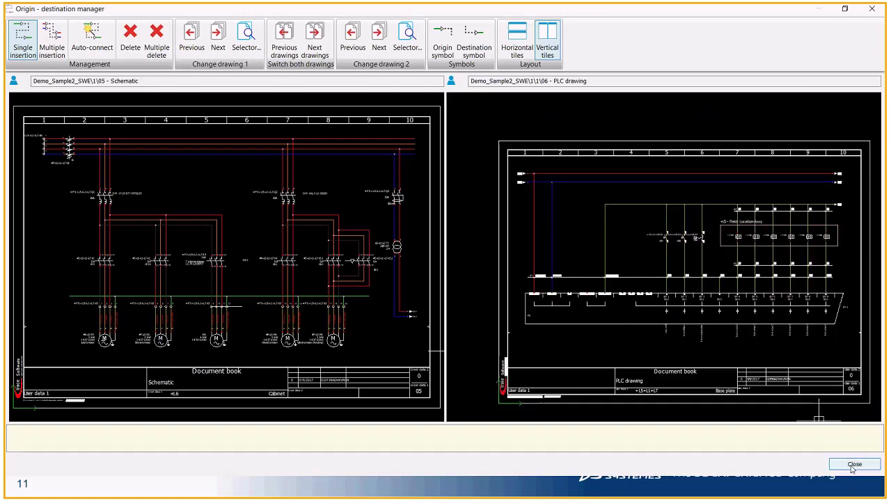
left_click(853, 465)
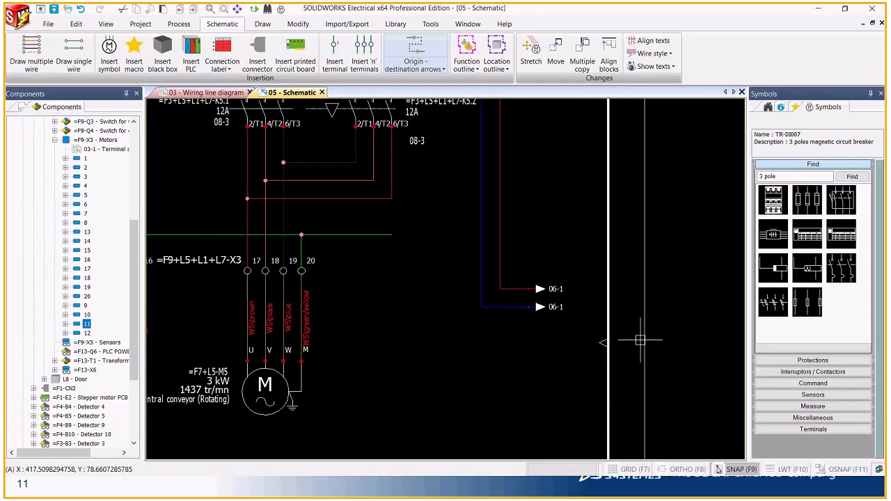
Follow the red wire's 06-1 arrow to its destination arrow on the PLC drawing and examine the cross-references there
scroll(570, 322, "up", 3)
scroll(349, 198, "down", 3)
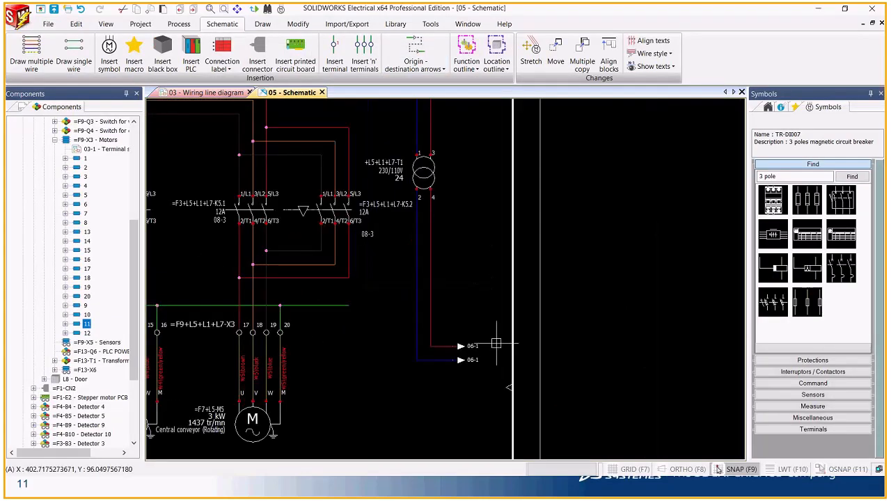
scroll(480, 348, "up", 4)
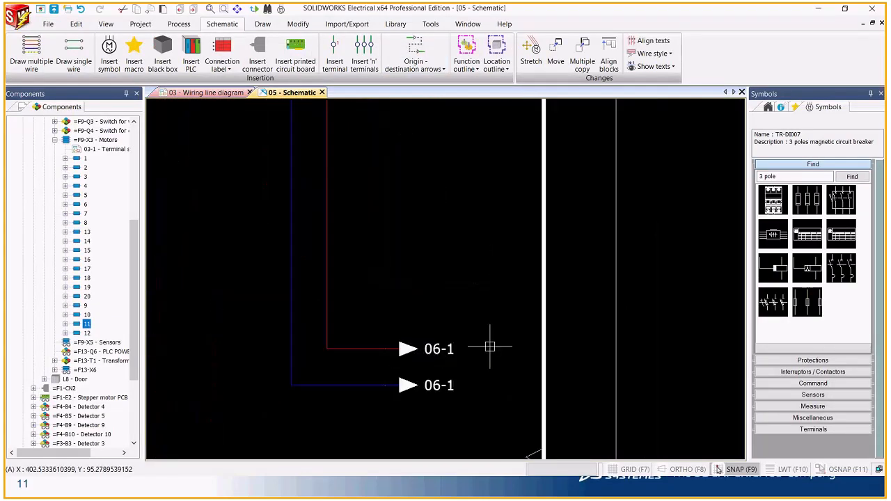
right_click(422, 346)
mouse_move(456, 358)
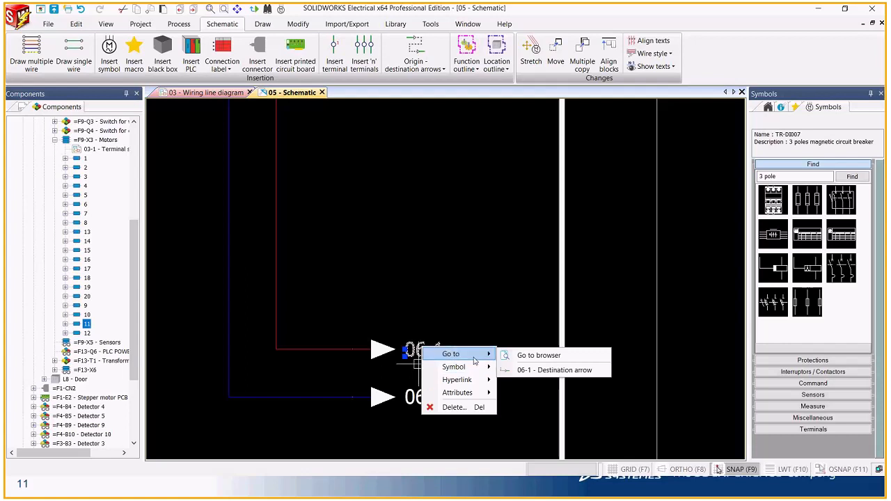
left_click(533, 370)
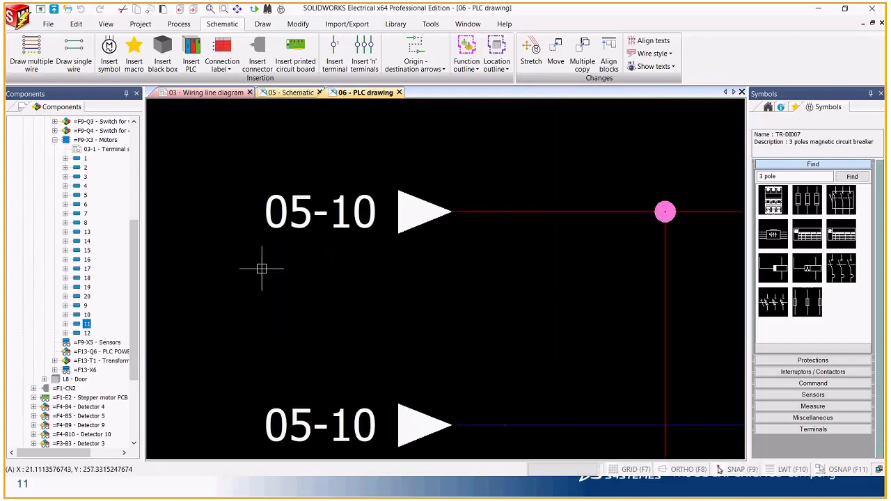
scroll(261, 268, "down", 5)
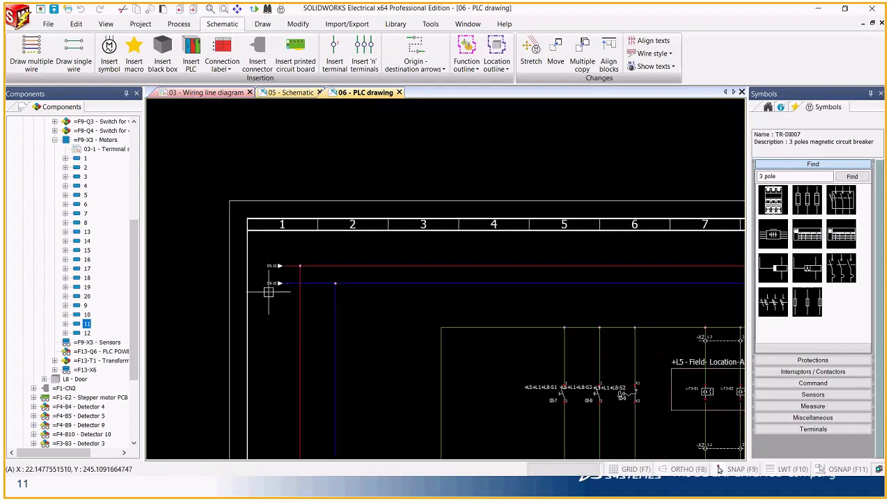
scroll(268, 289, "up", 3)
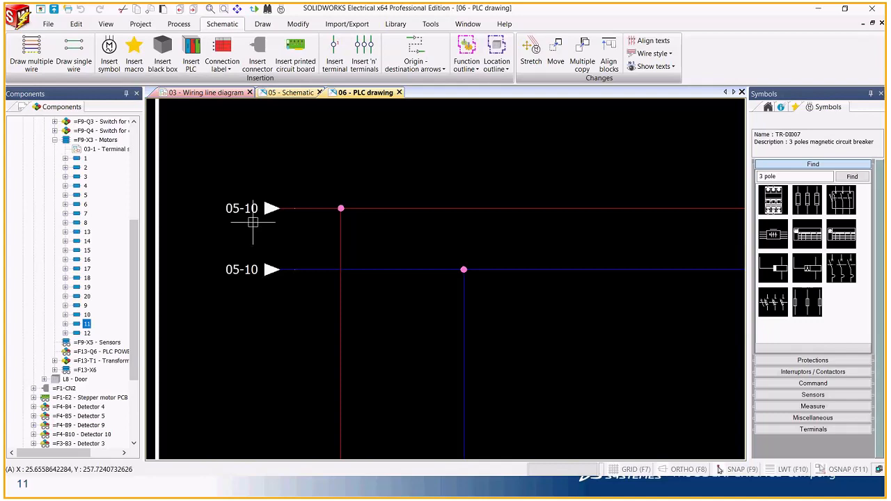
Open the formula manager for the PLC channel address from the general project configuration
left_click(140, 23)
left_click(50, 52)
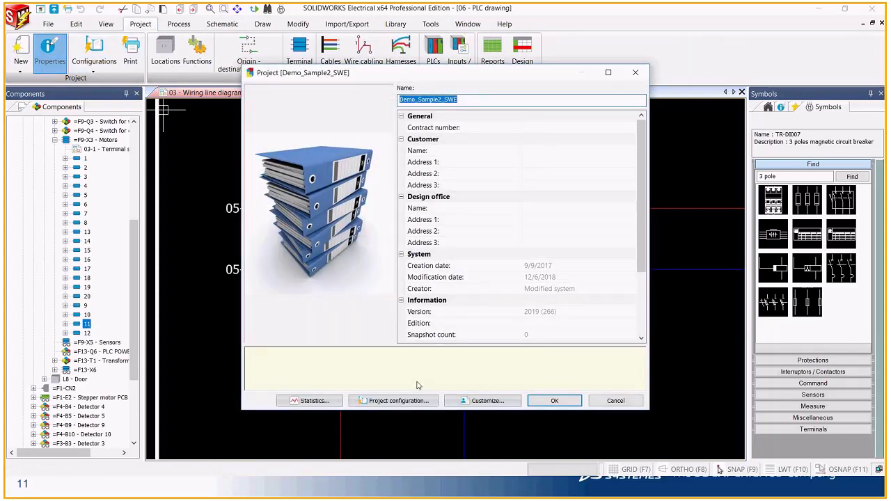
left_click(396, 401)
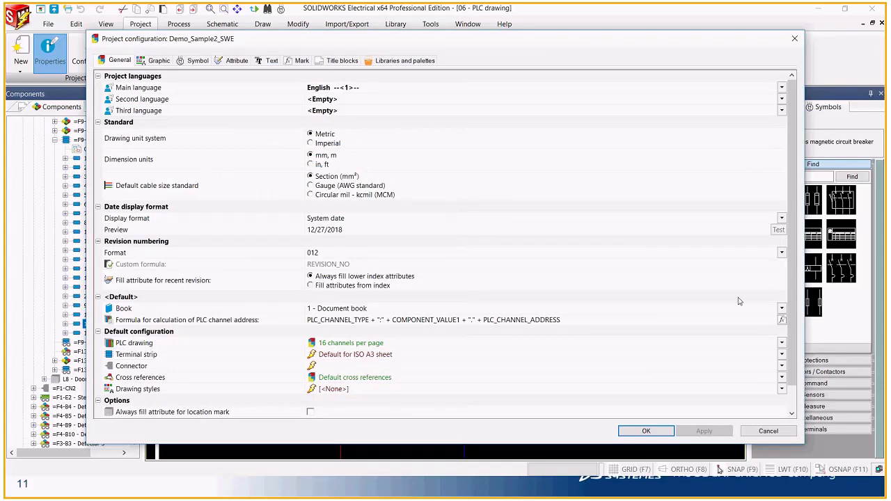
left_click(781, 321)
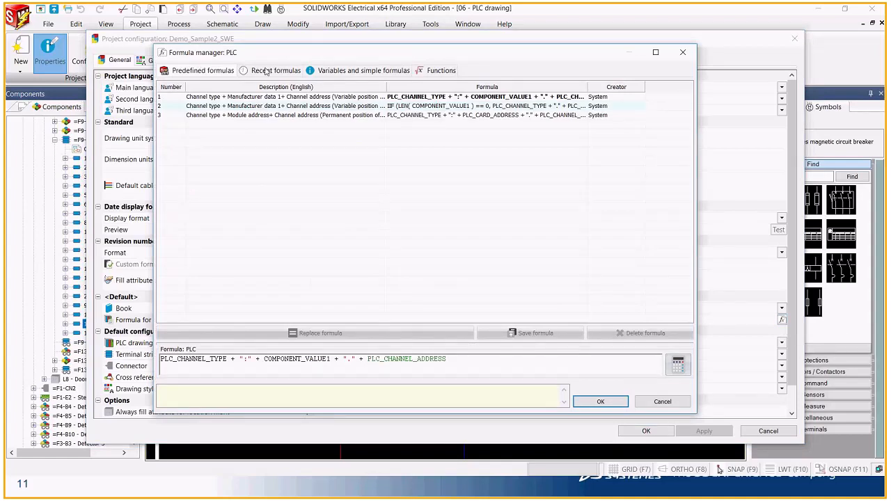
Review the recent formulas, functions and variables for the PLC address, and close the project configuration and properties without changes
left_click(355, 71)
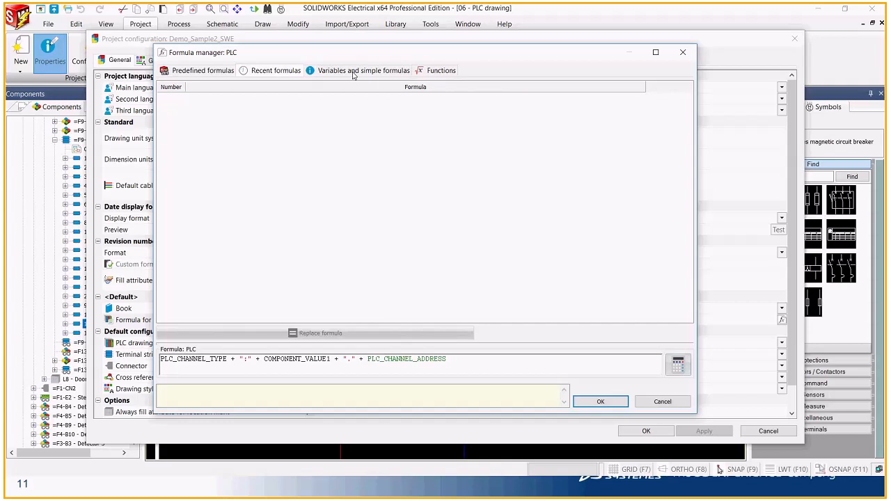
left_click(427, 71)
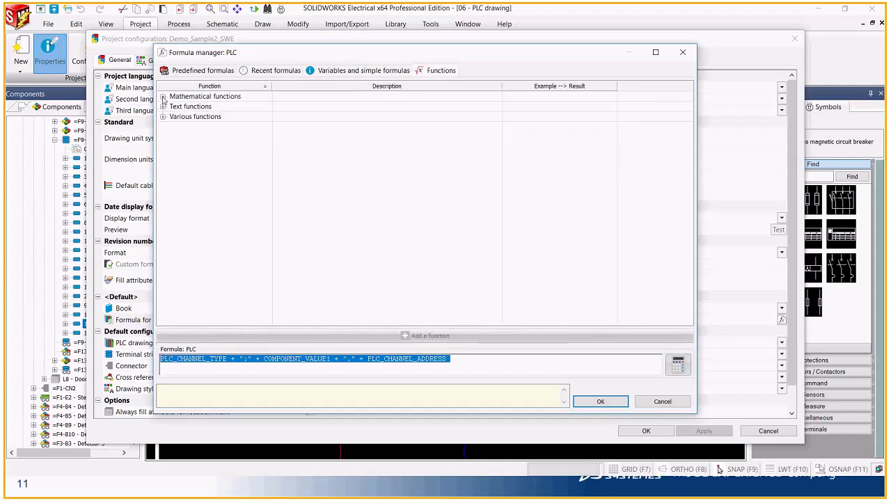
left_click(162, 96)
left_click(162, 248)
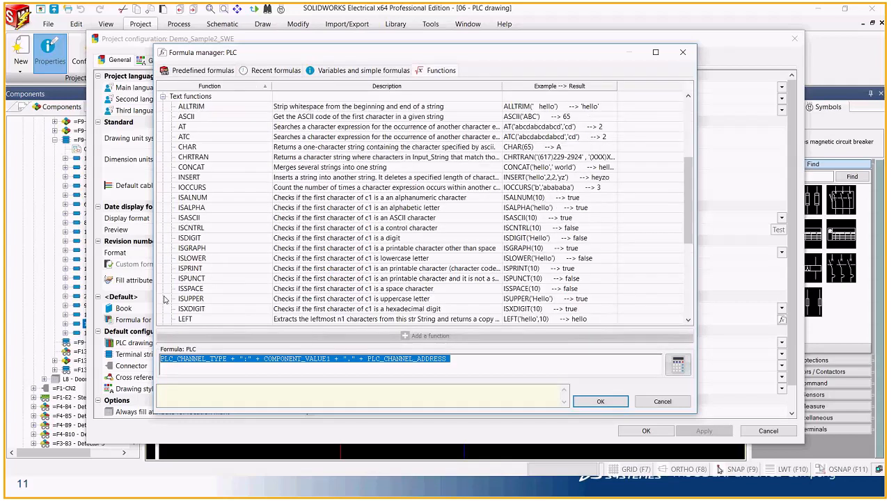
scroll(165, 300, "down", 3)
left_click(380, 71)
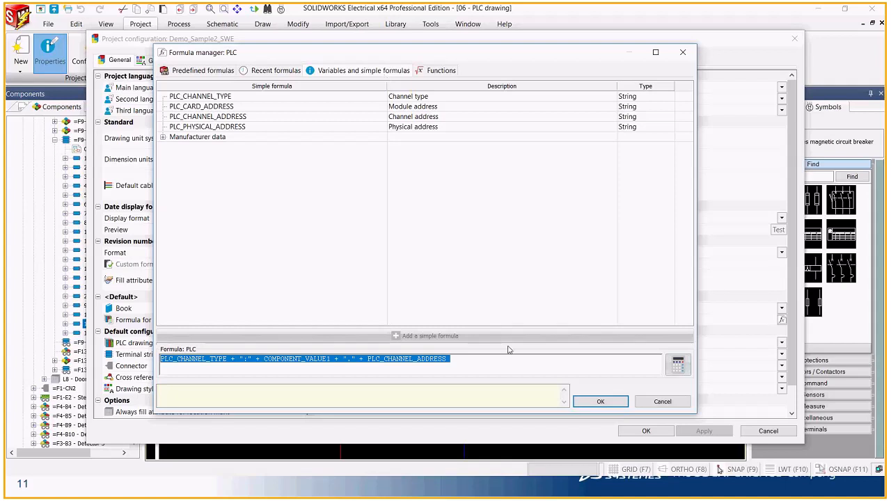
left_click(600, 401)
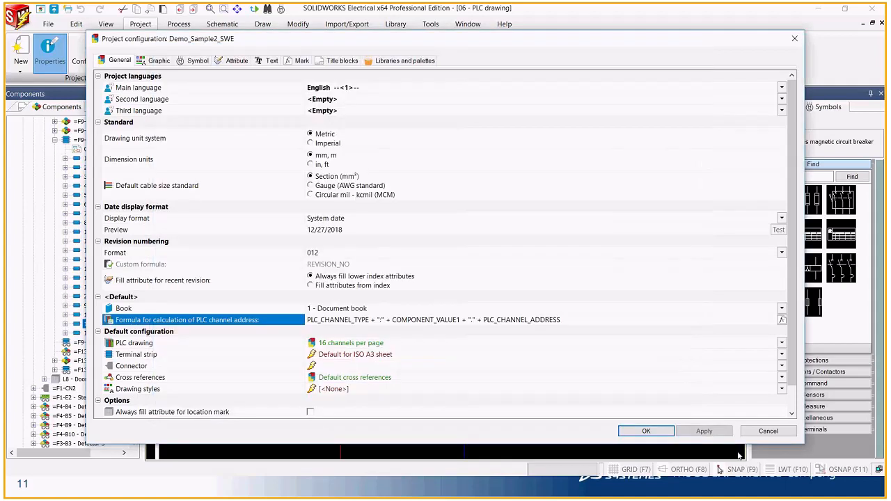
left_click(769, 430)
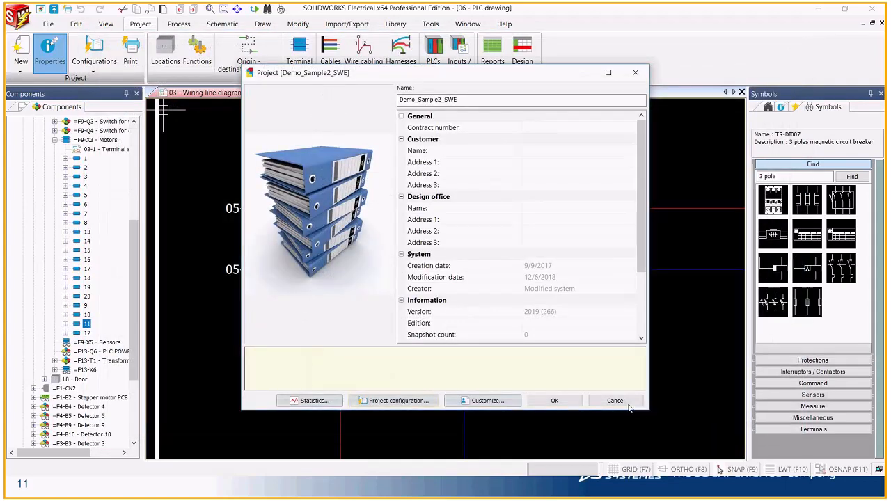
left_click(615, 401)
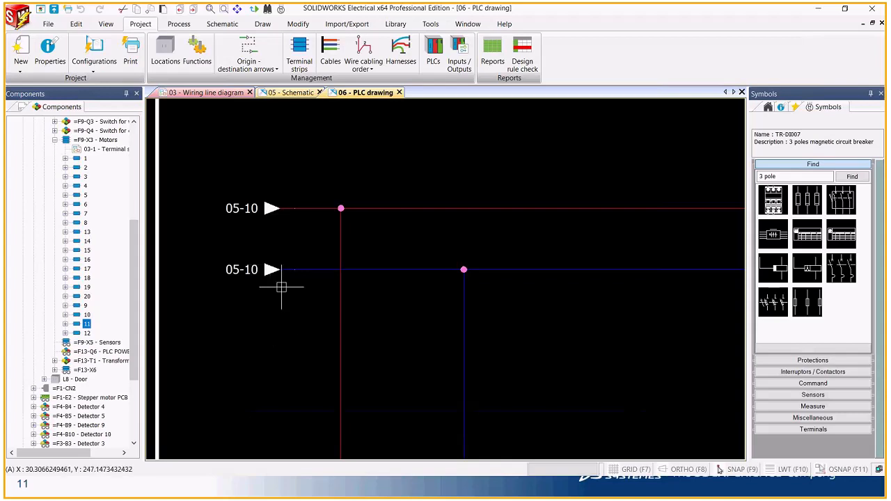
Follow the red wire's 05-10 arrow back to its origin arrow on the 05 schematic
right_click(235, 207)
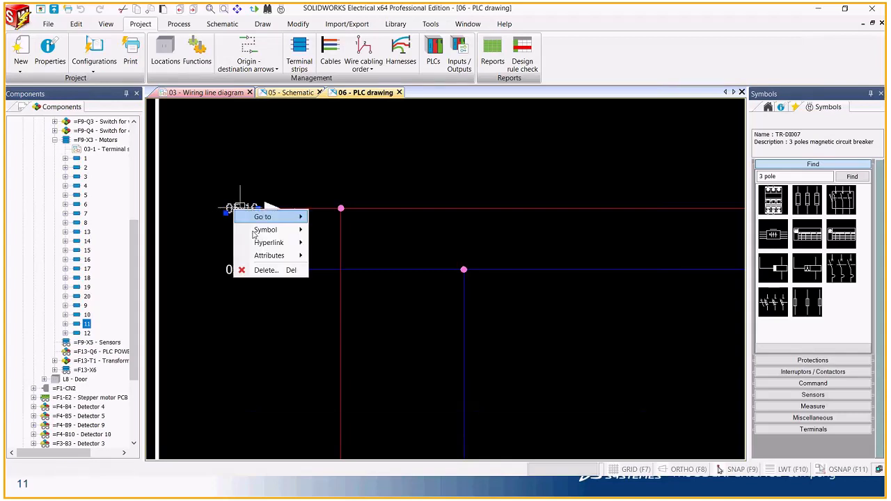
mouse_move(270, 216)
left_click(327, 231)
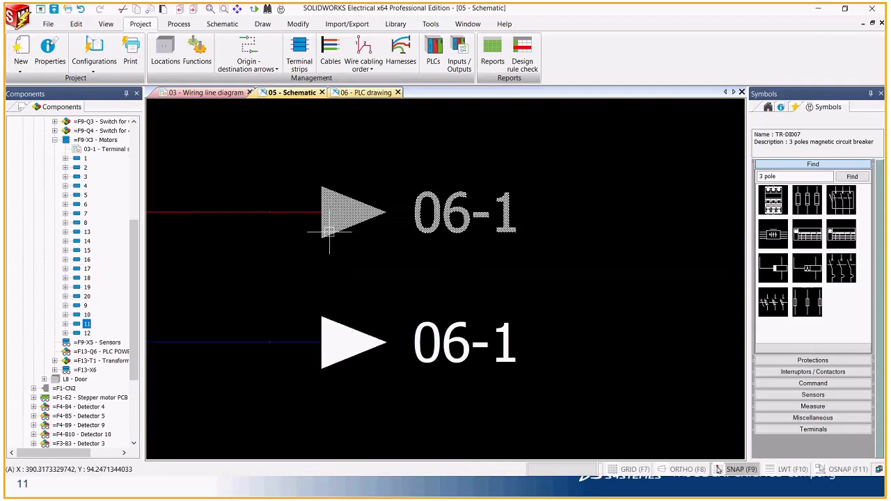
Open the terminal strips manager for the project and look through the list of terminal strips
scroll(418, 306, "down", 10)
scroll(576, 322, "down", 5)
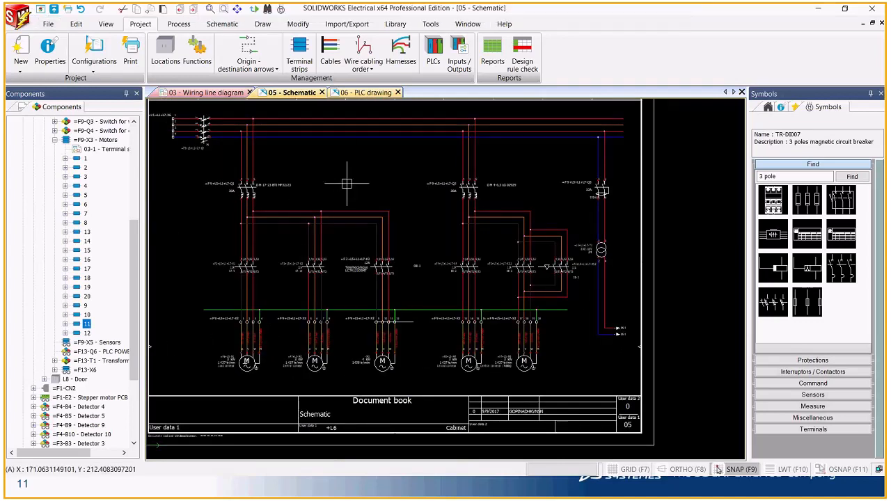
left_click(300, 57)
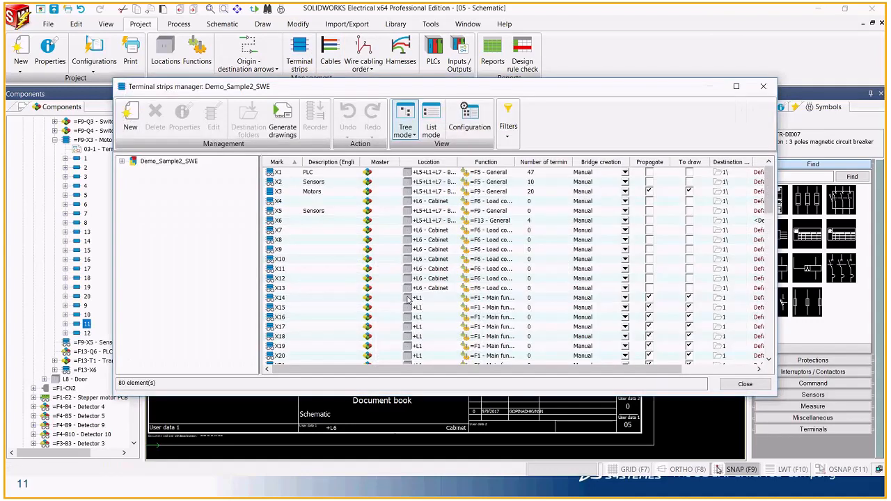
scroll(311, 311, "down", 4)
scroll(312, 311, "down", 16)
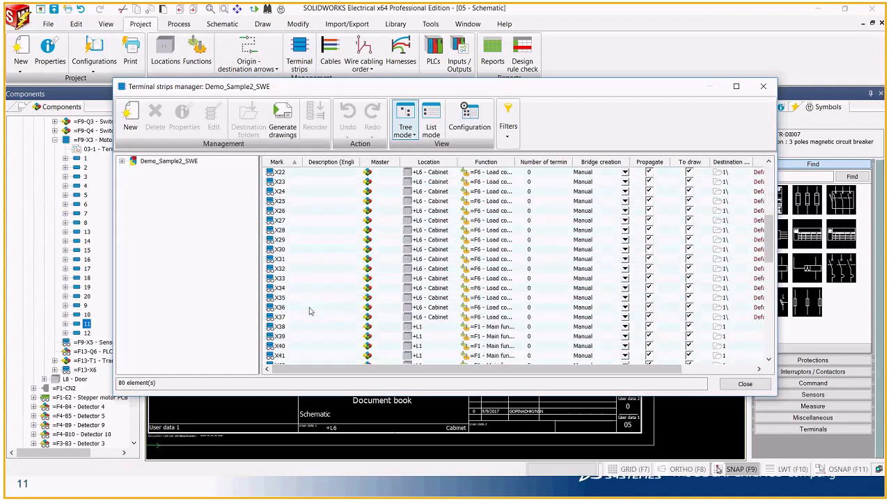
scroll(311, 335, "up", 14)
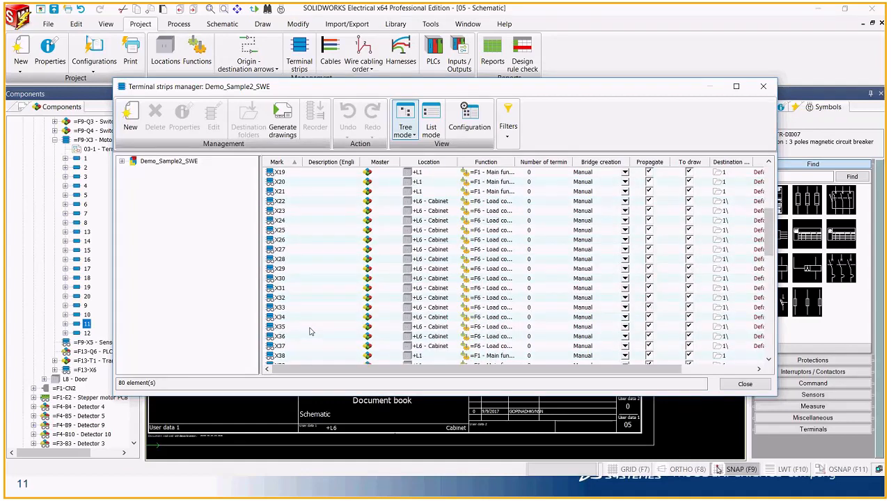
scroll(311, 332, "up", 6)
Toggle propagation off and on for the X3 Motors terminal strip and review its terminal reorder options
left_click(290, 193)
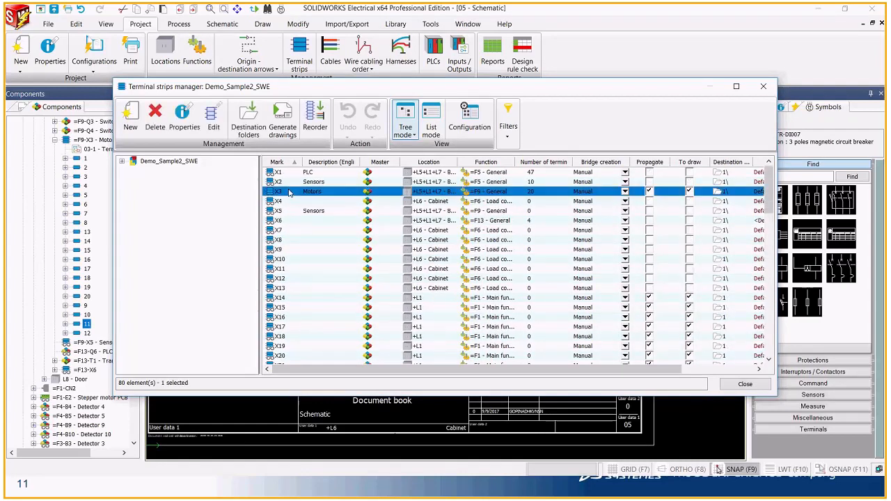
left_click(649, 192)
left_click(649, 191)
left_click(329, 124)
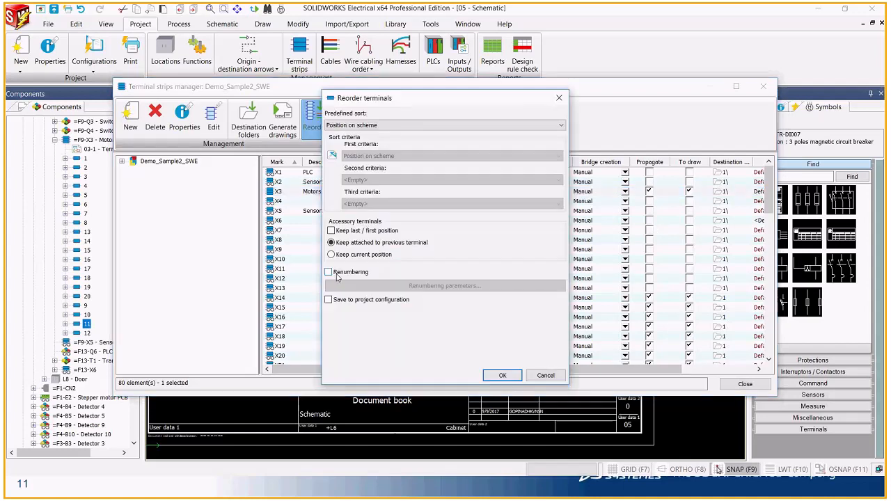
mouse_move(365, 258)
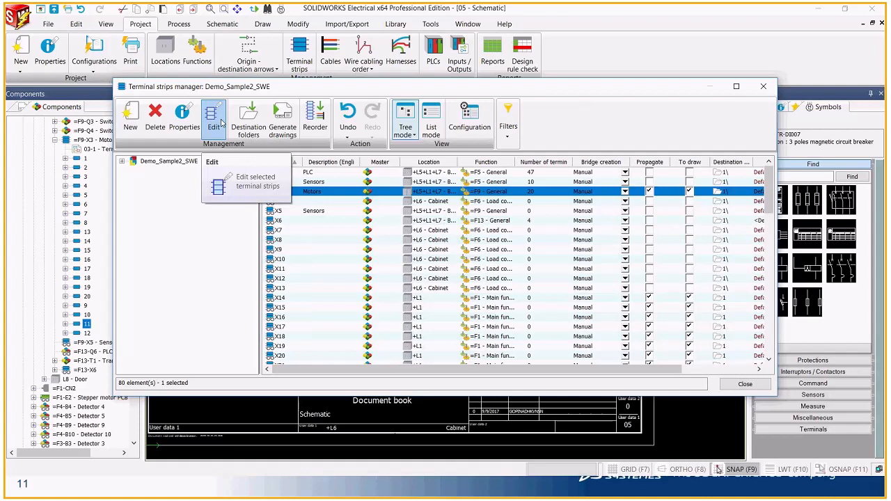
Examine the X3 Motors terminals, cables and destinations in the terminal strip editor, check the strip properties, and close the editor
left_click(222, 122)
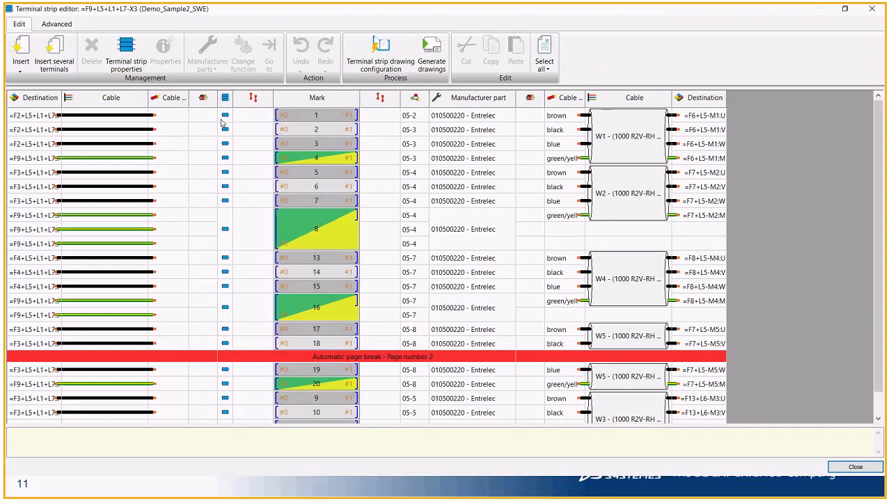
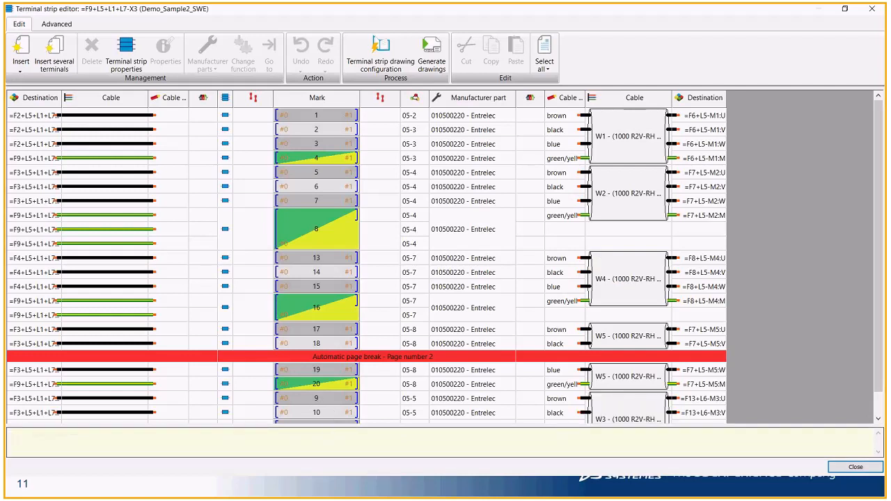
left_click(146, 61)
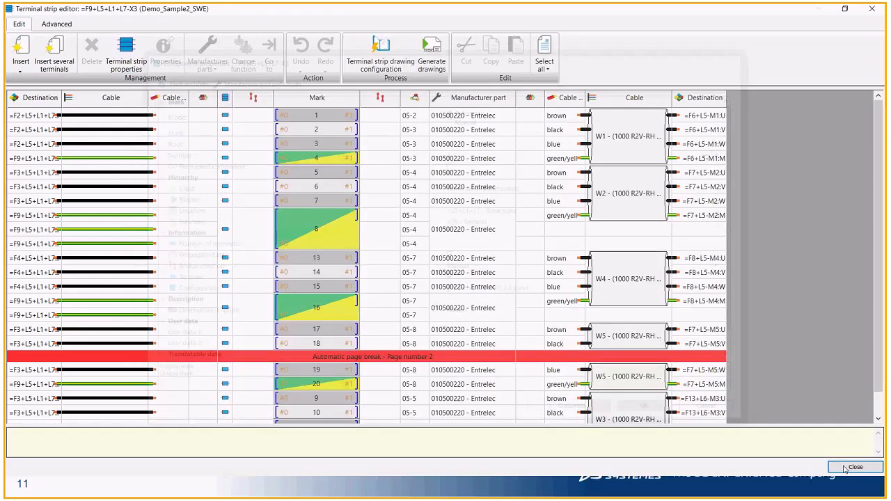
left_click(846, 468)
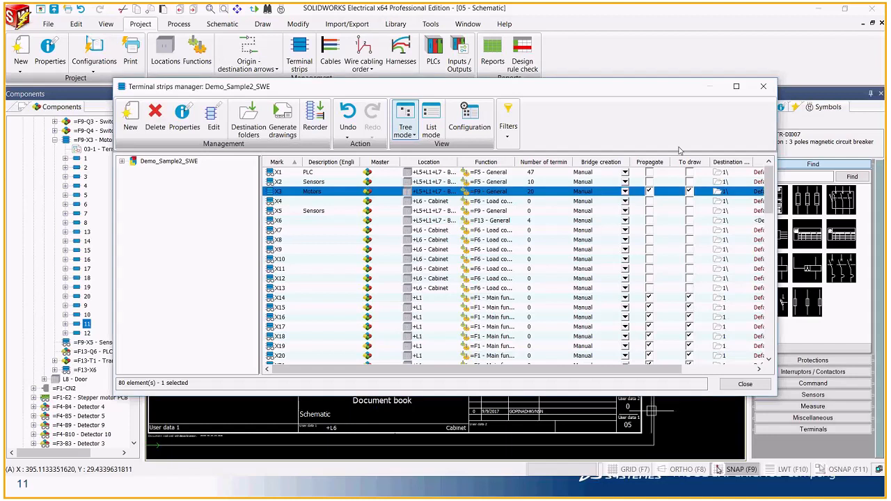
Generate the terminal strip drawings, close the summary and manager, and collapse the X3 Motors branch in the component tree
left_click(285, 114)
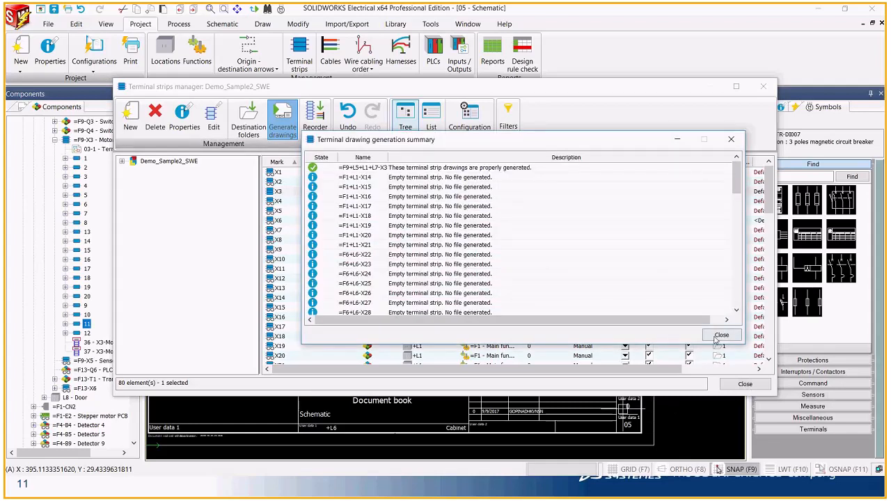
left_click(721, 335)
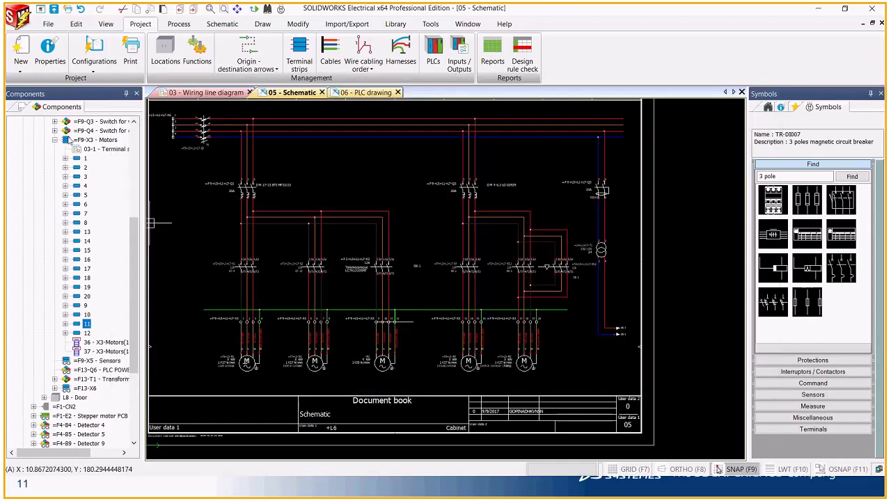
left_click(55, 140)
Open the generated drawing 36 - X3-Motors(1/2) from the document book and examine its terminals and wire destinations
left_click(24, 107)
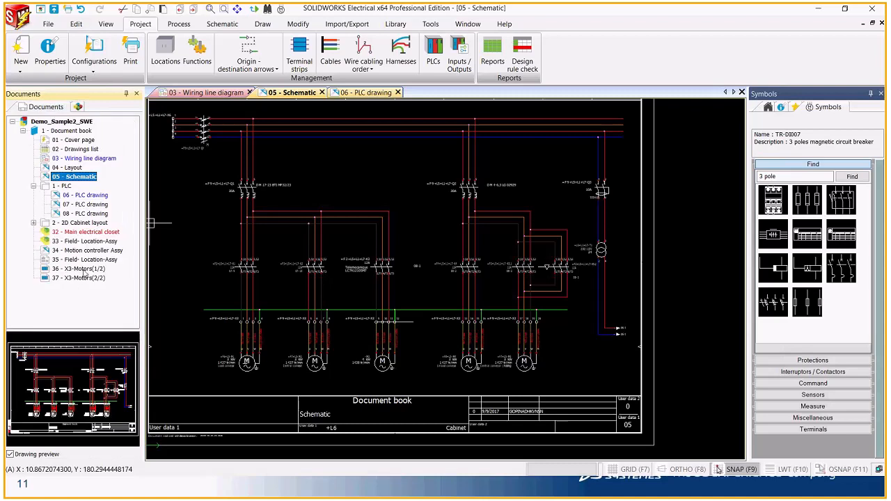
left_click(83, 269)
double_click(83, 269)
scroll(596, 202, "up", 4)
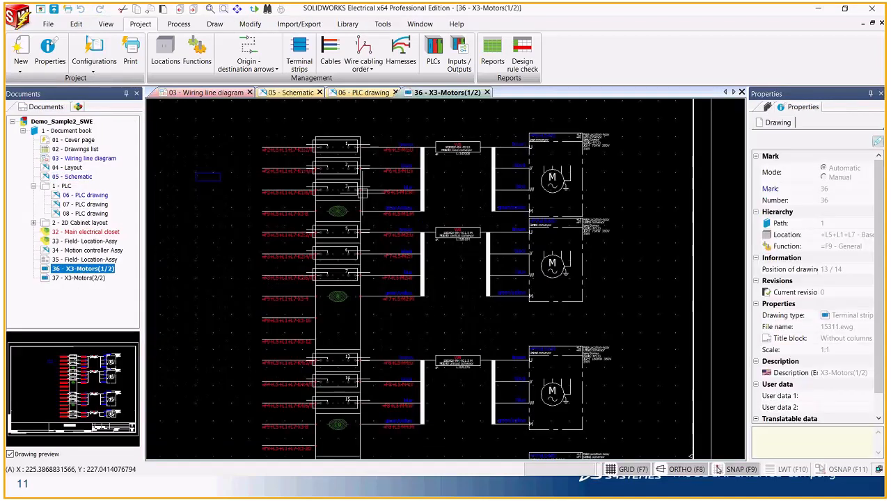
scroll(595, 202, "up", 1)
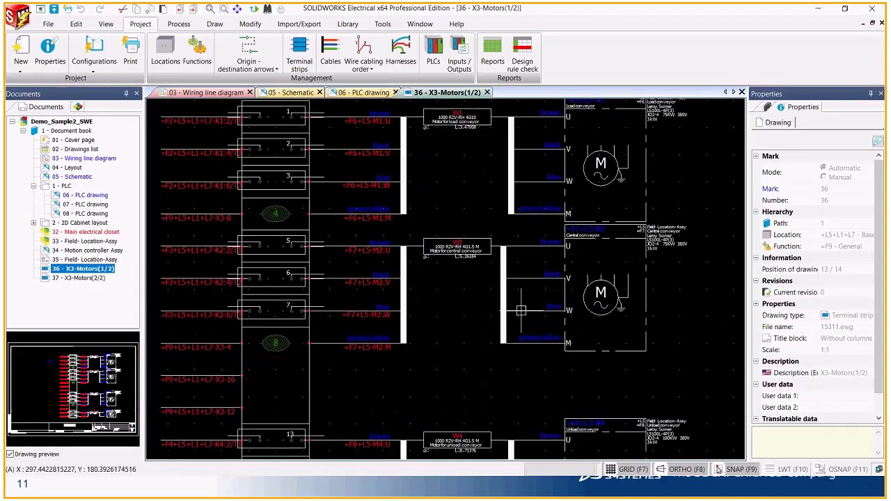
scroll(480, 327, "down", 1)
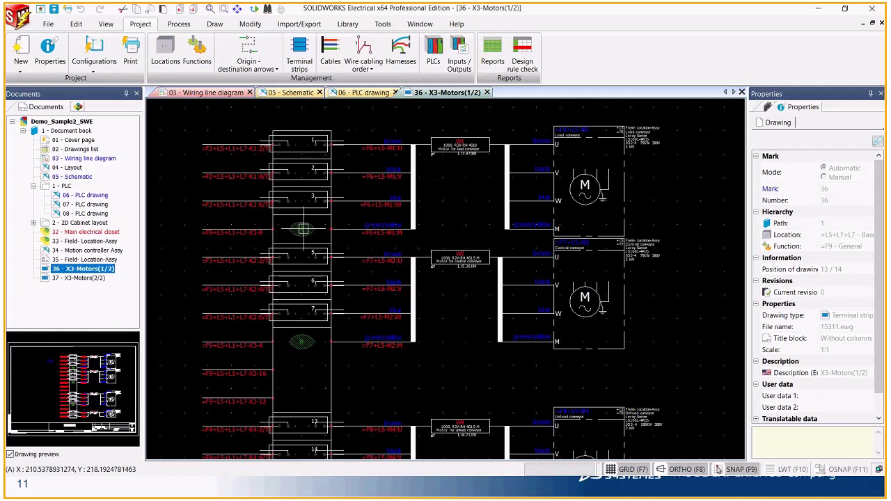
scroll(400, 152, "up", 3)
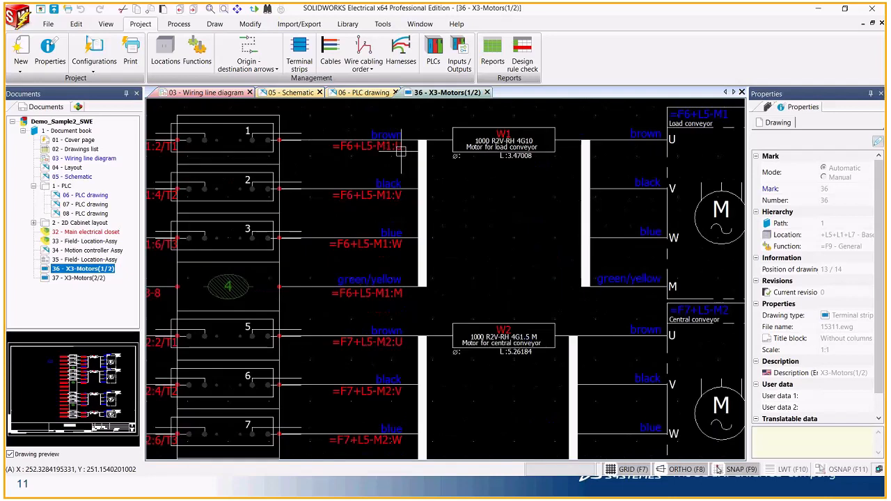
Examine cable W1, its core colours and the load conveyor motor details on the X3 terminal strip drawing
left_click(547, 131)
key("Escape")
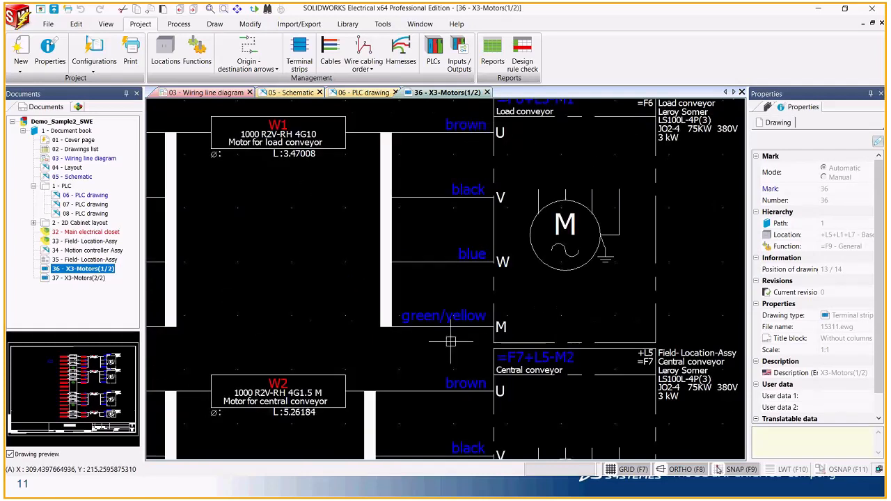
scroll(555, 307, "down", 1)
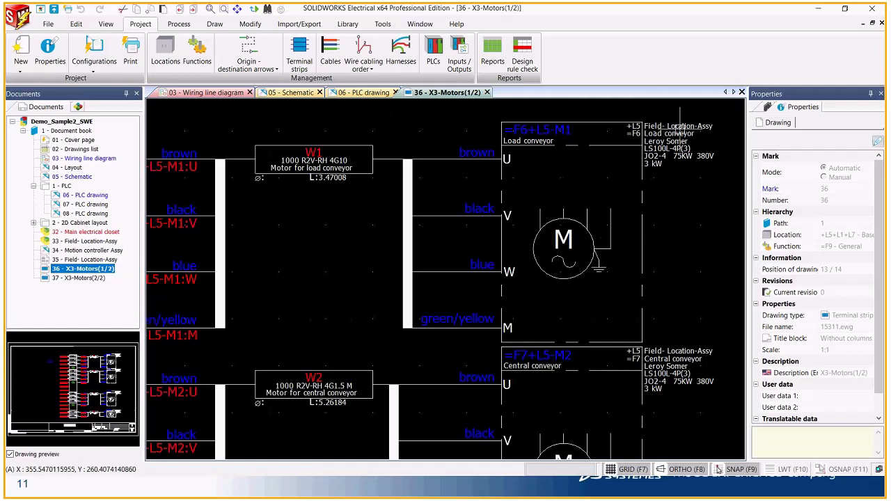
scroll(675, 131, "up", 1)
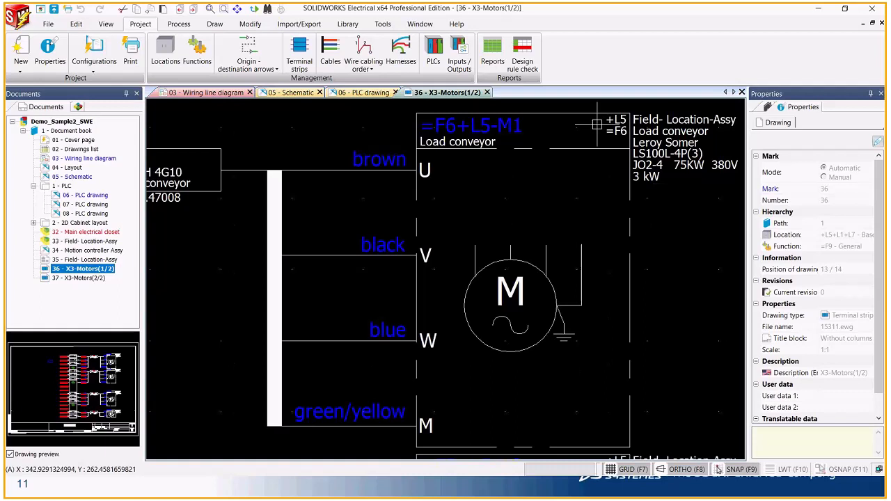
scroll(559, 249, "down", 2)
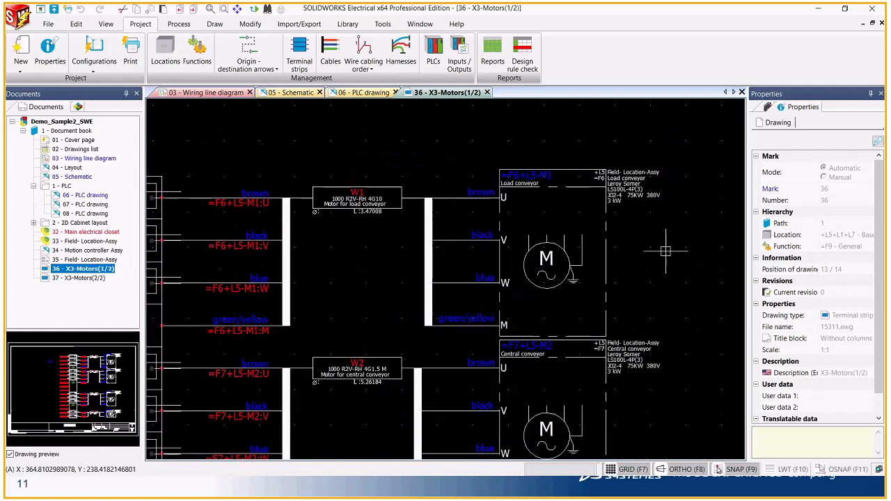
scroll(626, 269, "down", 1)
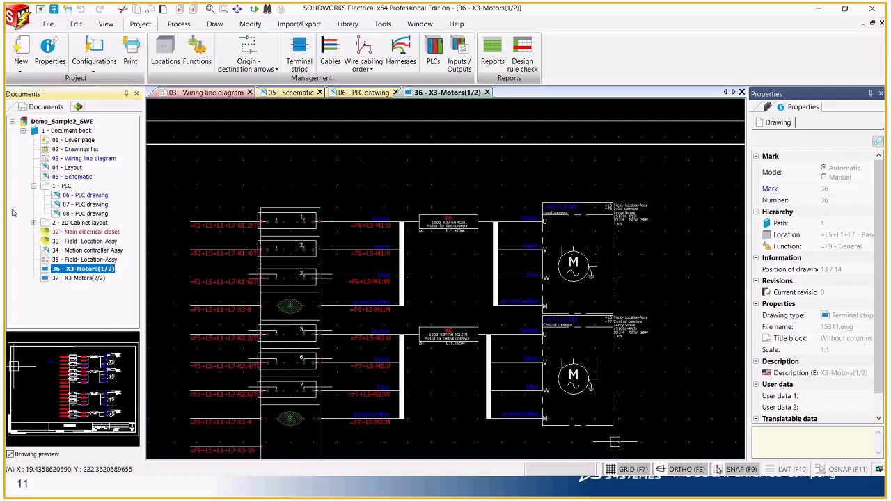
Close the X3-Motors(1/2) drawing and open the 07 - PLC drawing to examine its inputs and detectors
left_click(487, 93)
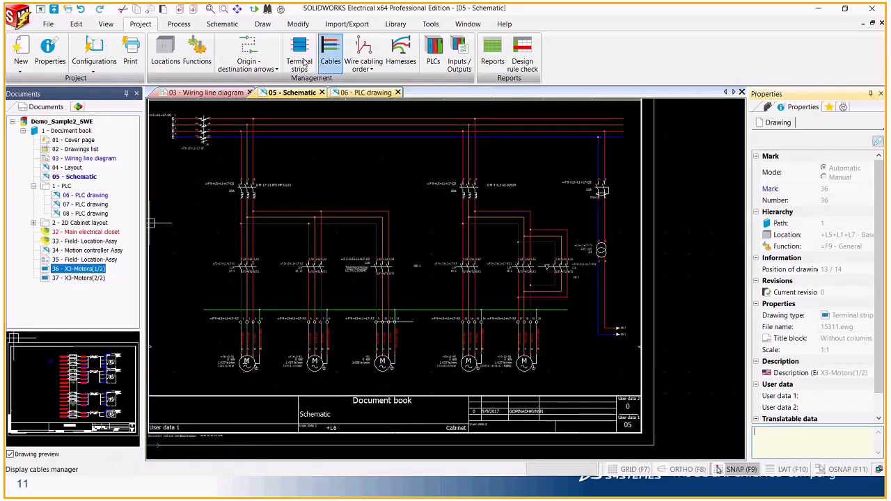
scroll(461, 300, "down", 2)
scroll(461, 299, "up", 2)
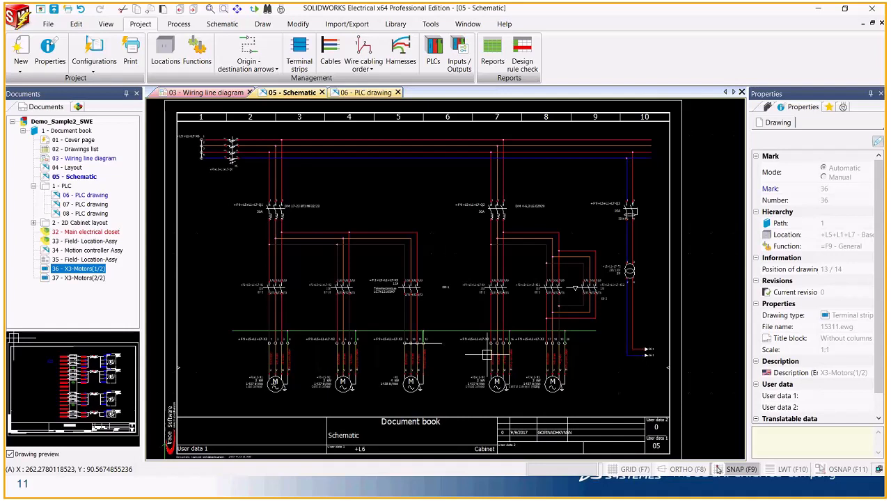
double_click(86, 204)
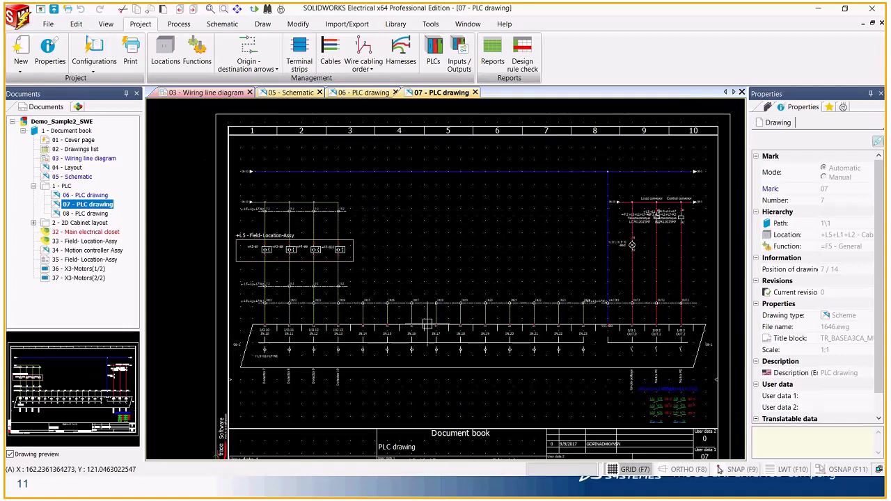
scroll(410, 334, "up", 3)
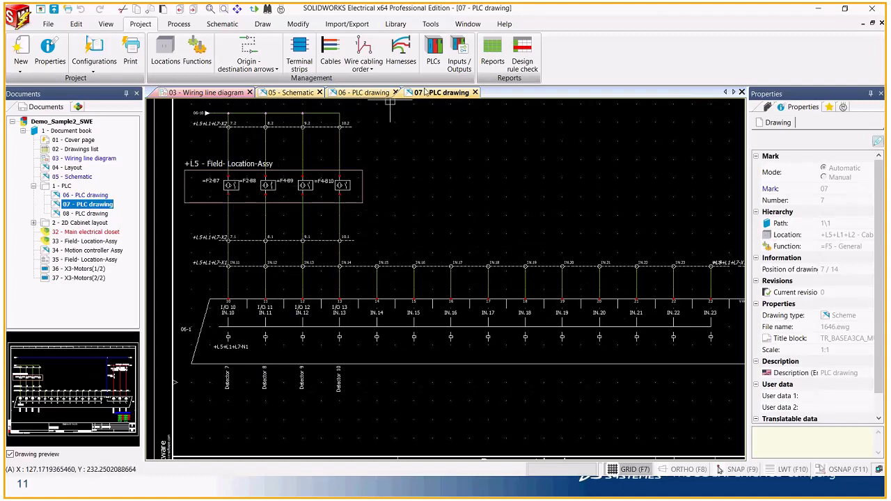
Open the PLCs manager and start adding a PLC manufacturer part to the Demo_Sample2_SWE project
left_click(434, 53)
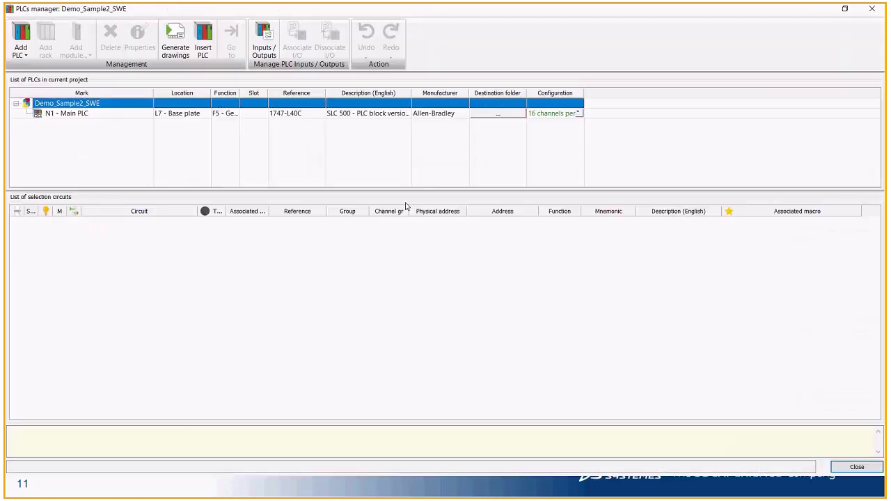
left_click(103, 163)
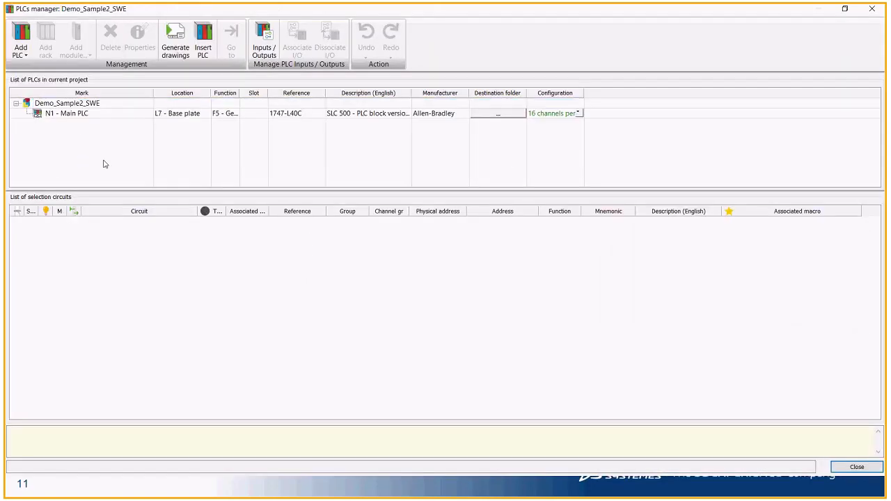
left_click(55, 105)
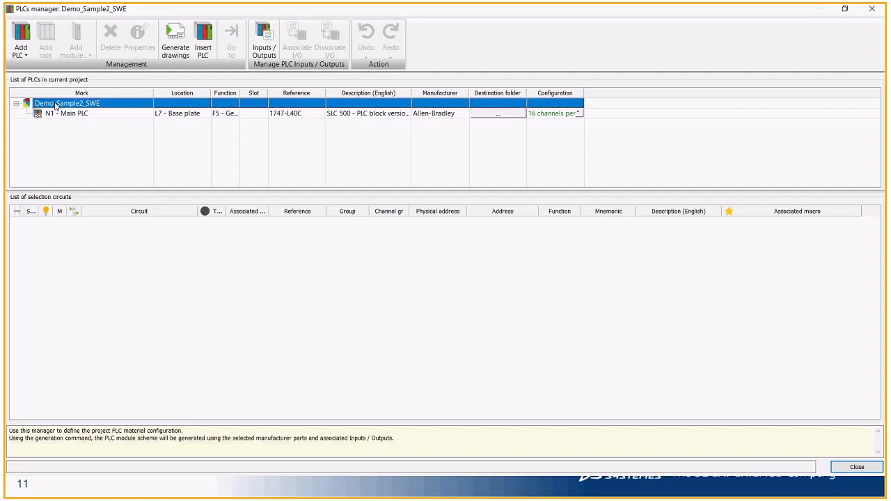
left_click(21, 46)
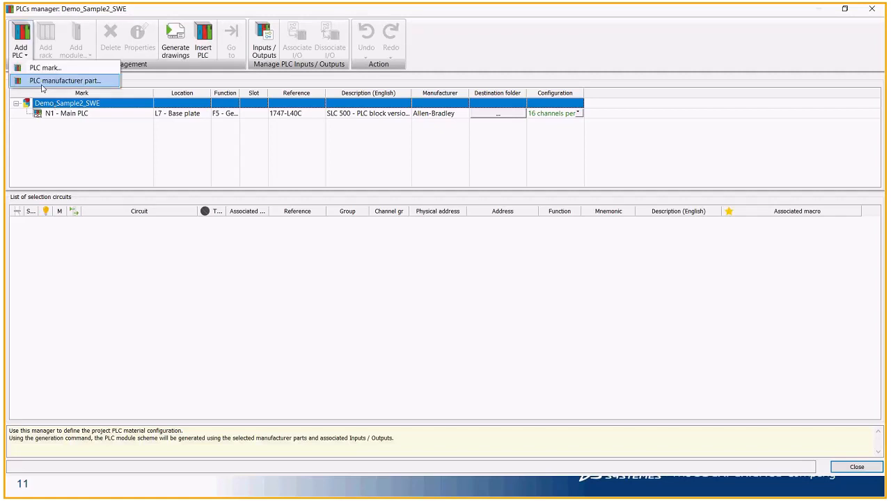
left_click(43, 83)
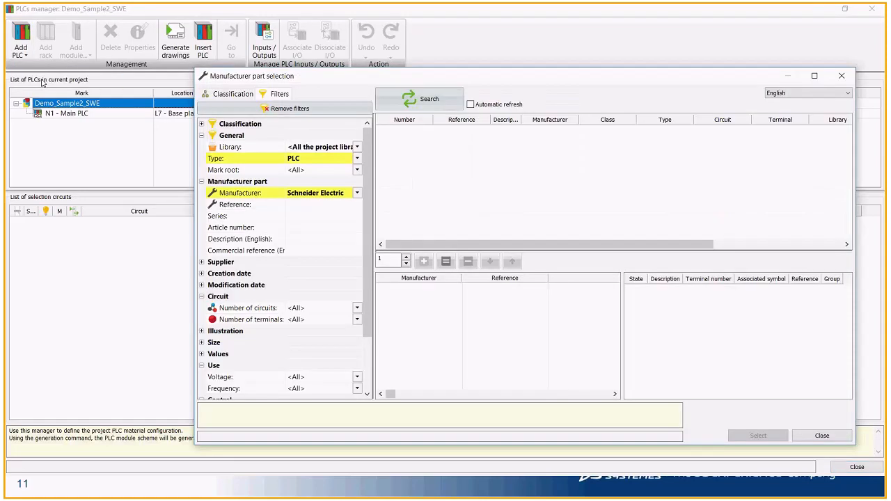
Search the manufacturer parts for PLCs made by Schneider Electric
left_click(356, 193)
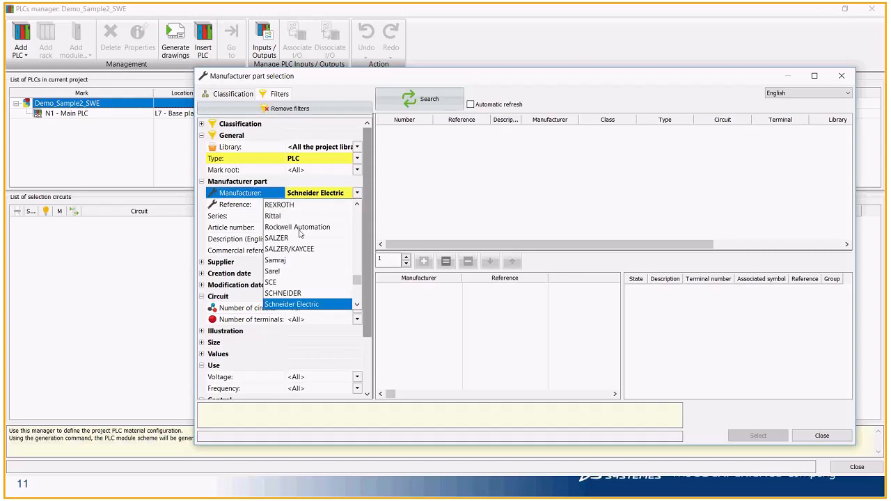
left_click(303, 293)
left_click(313, 216)
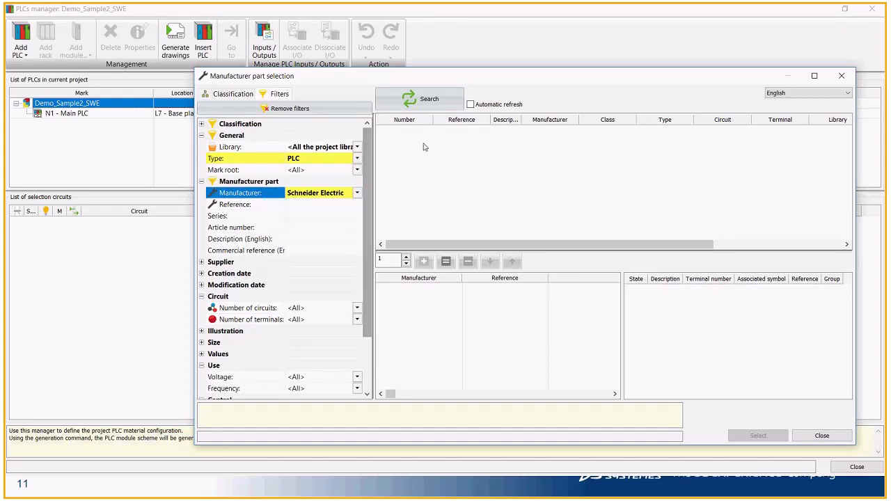
left_click(408, 103)
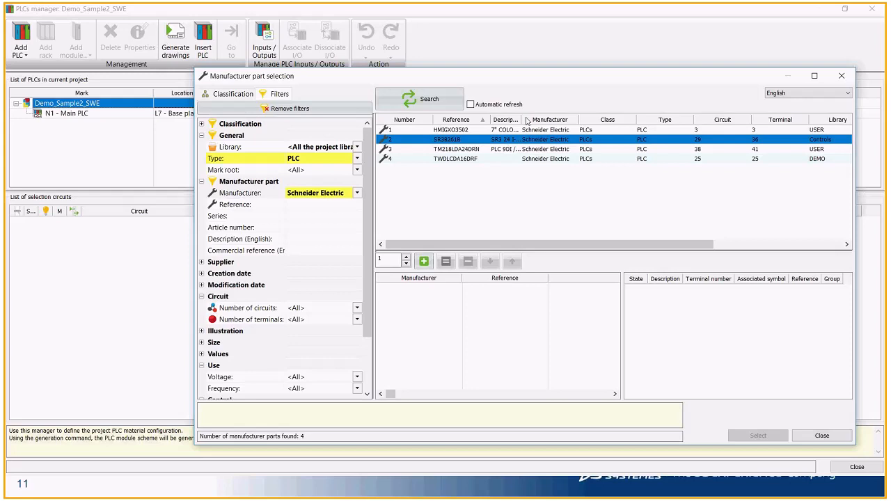
Add the Schneider Electric SR3B261B part as a new PLC in the project and show its circuits
left_click_drag(520, 119, 581, 119)
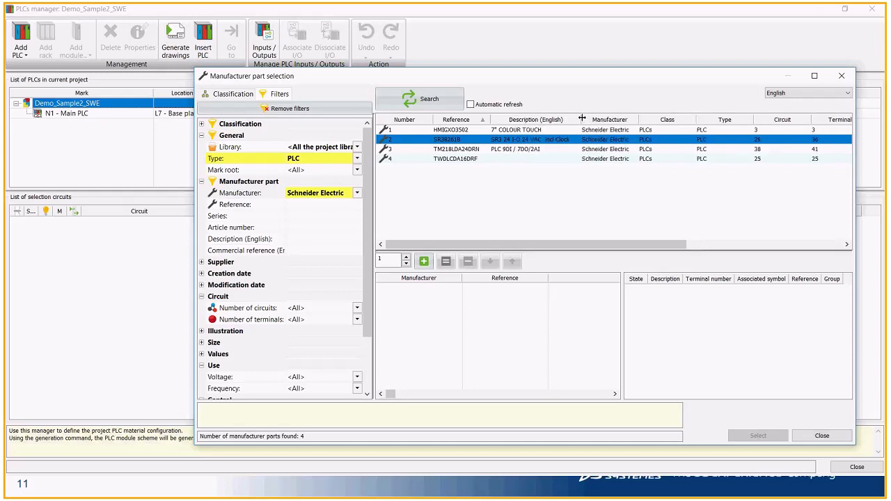
left_click(424, 263)
left_click(774, 433)
left_click(62, 125)
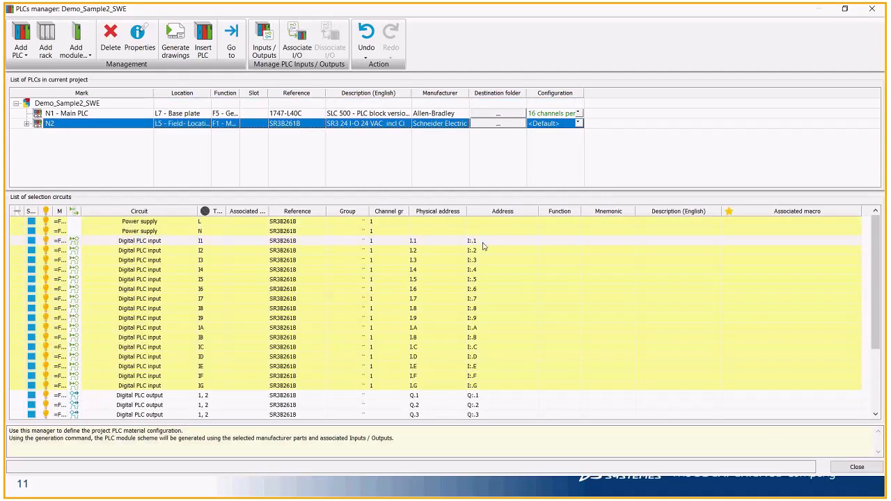
Review the circuits of PLC N2 and add new PLC inputs to its digital input channels I1 to ID
left_click(480, 241)
scroll(492, 391, "down", 3)
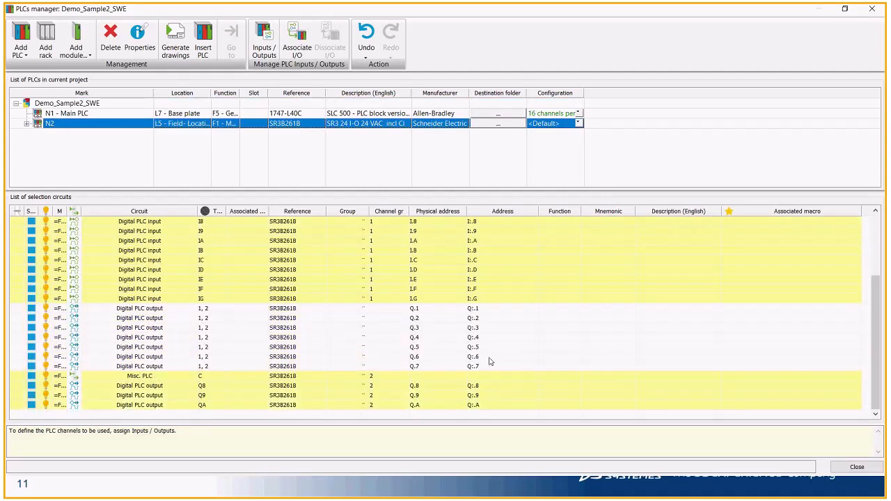
left_click(481, 310)
left_click(490, 405)
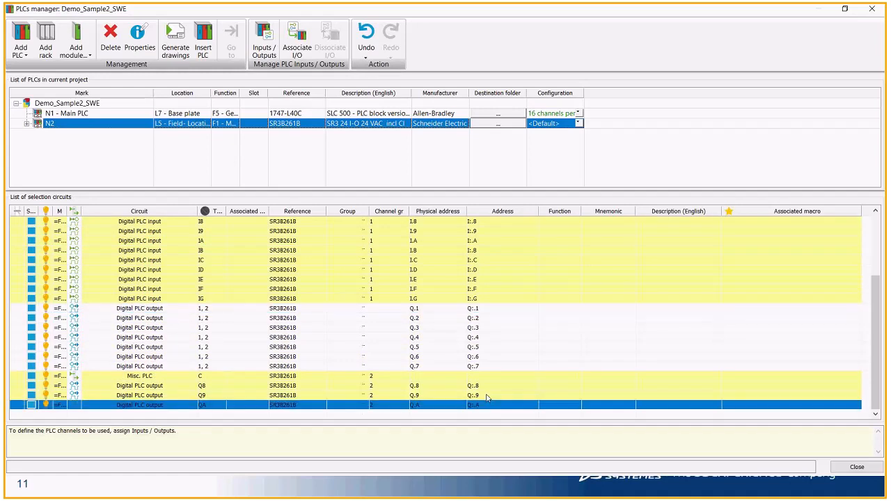
scroll(498, 253, "up", 3)
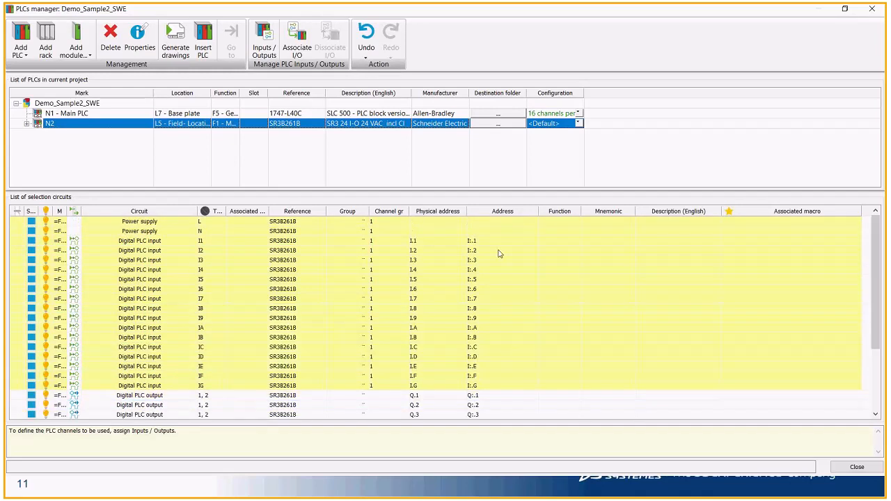
left_click(497, 242)
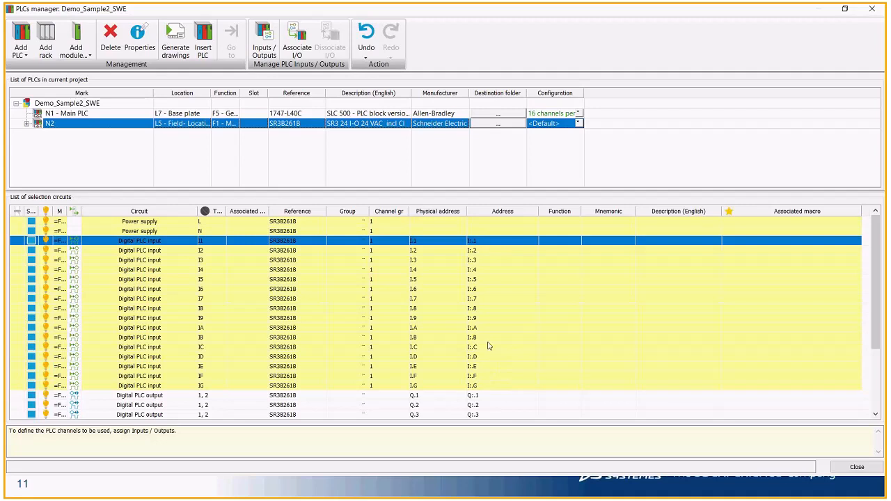
left_click(491, 357, "shift")
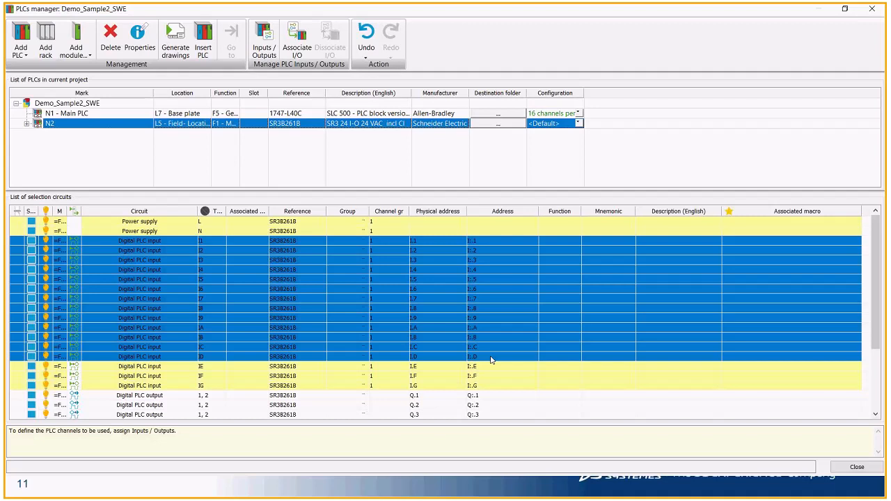
right_click(491, 360)
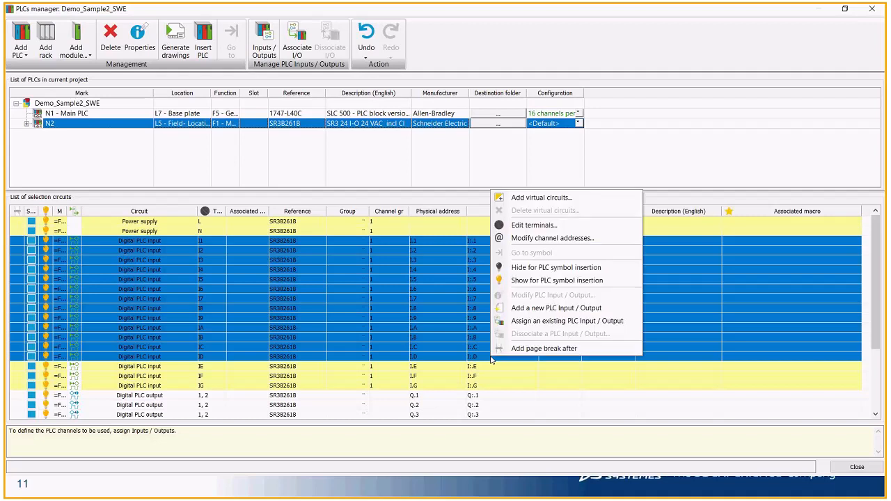
left_click(533, 311)
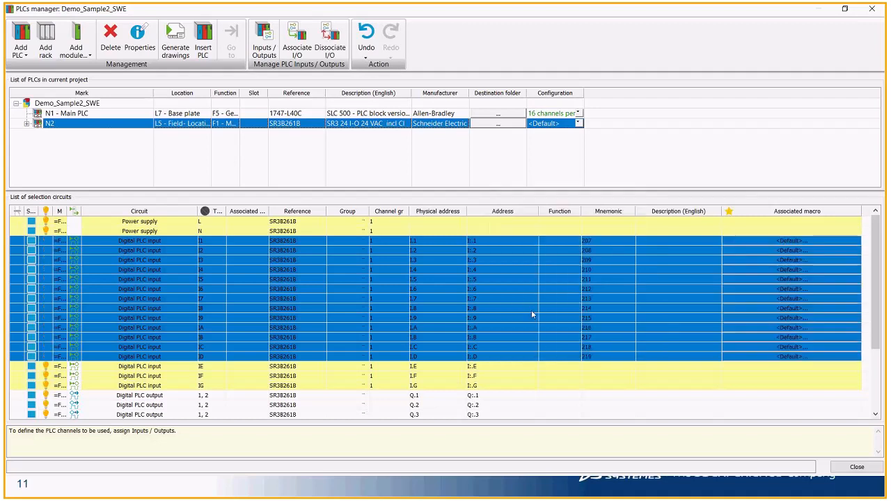
Associate the "Circuit for digital PLC input (bottom)" macro with digital inputs I1 to ID
left_click(789, 242)
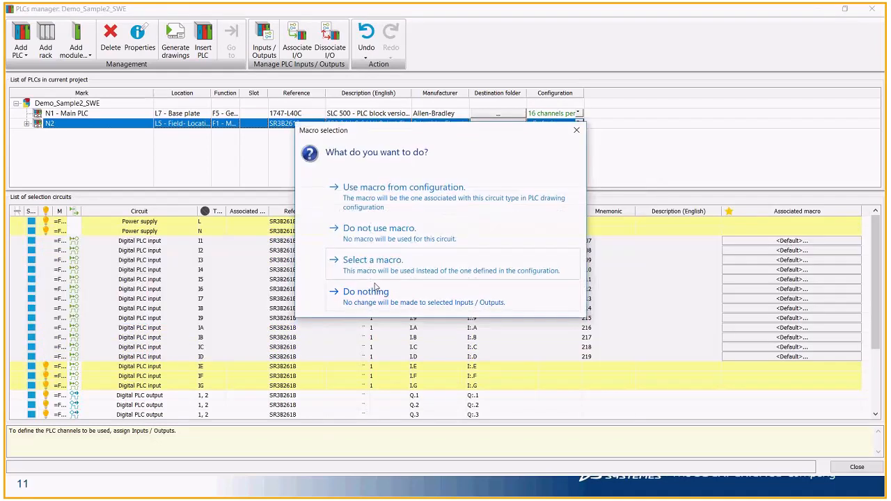
left_click(379, 260)
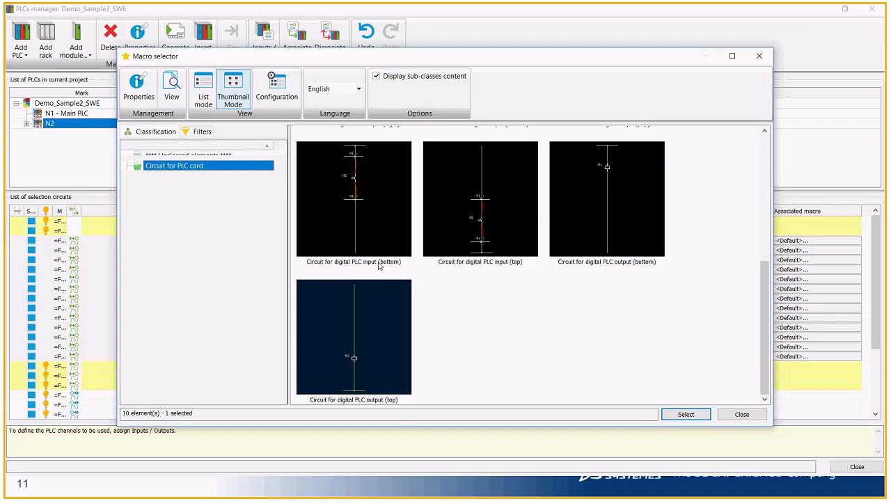
left_click(210, 158)
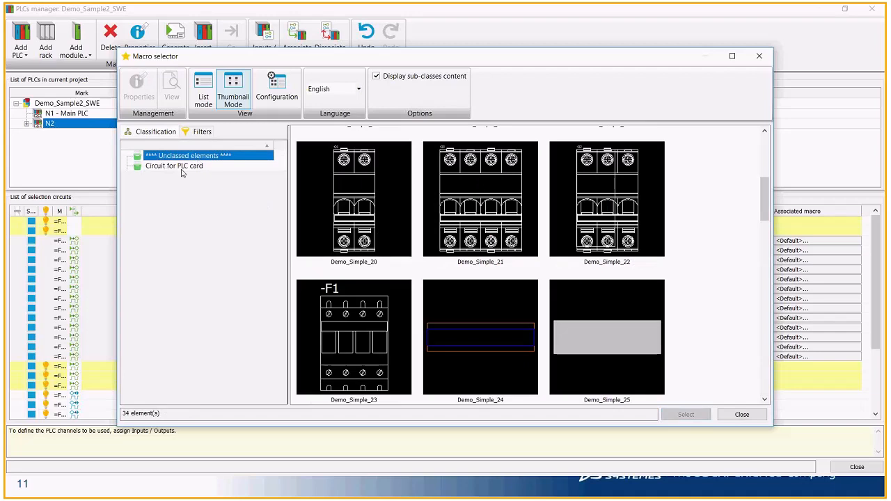
left_click(179, 167)
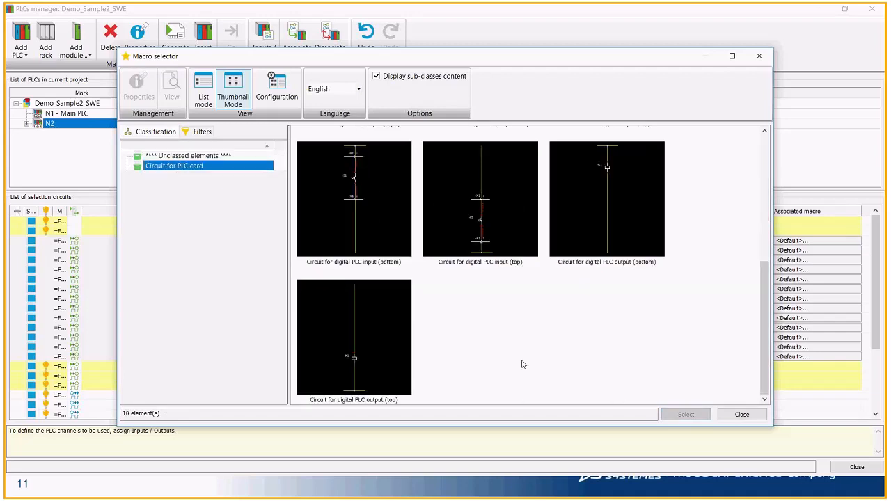
left_click(370, 206)
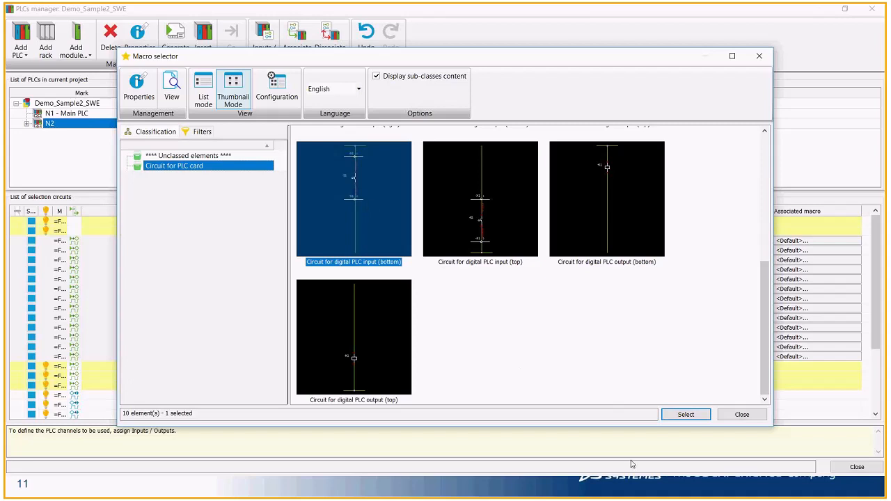
left_click(681, 415)
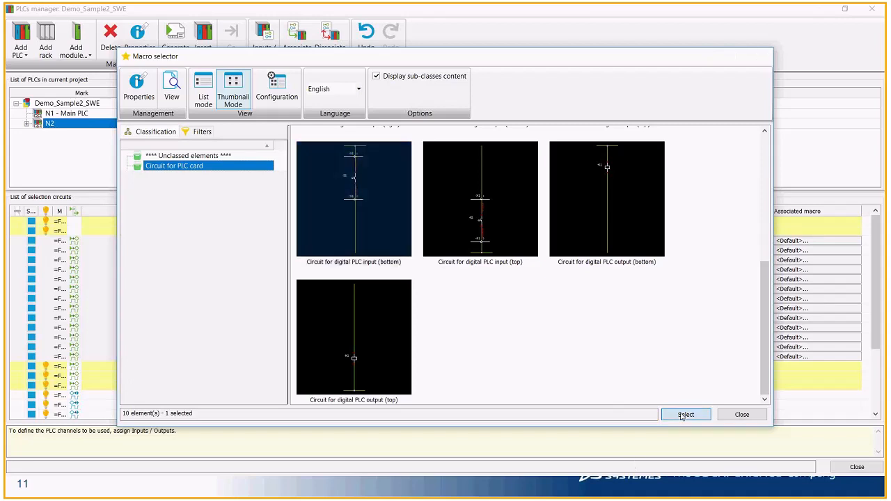
Add new PLC outputs to the digital output channels Q.1 to Q.7 of PLC N2
scroll(591, 346, "down", 1)
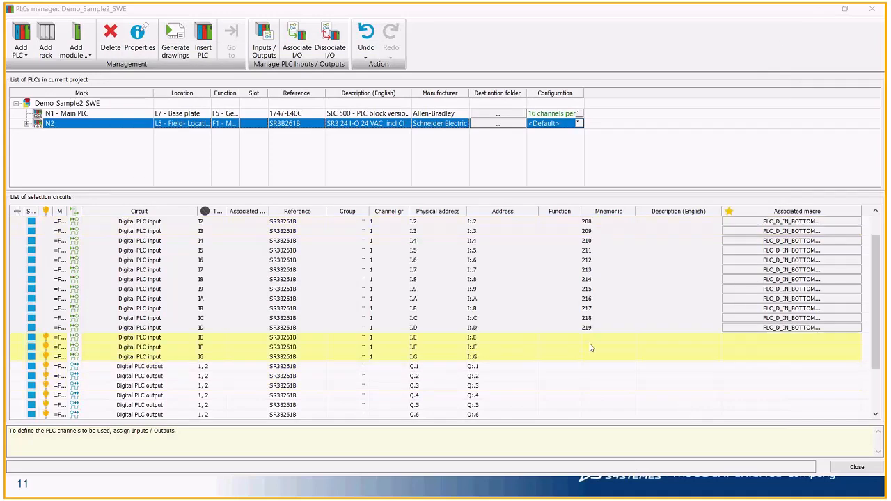
left_click(499, 369)
scroll(500, 371, "down", 2)
left_click(780, 362, "shift")
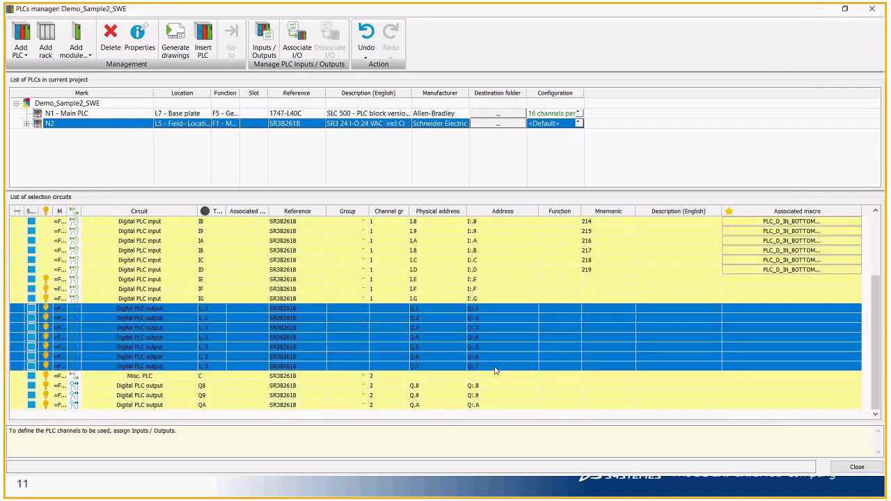
right_click(780, 350)
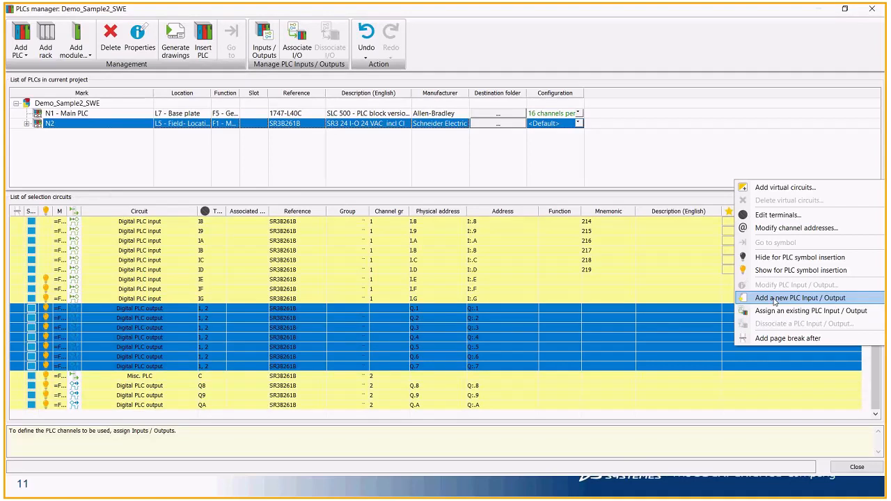
left_click(775, 299)
Associate the "Circuit for digital PLC output (top)" macro with outputs Q.1 to Q.7 and close the PLCs manager
left_click(400, 268)
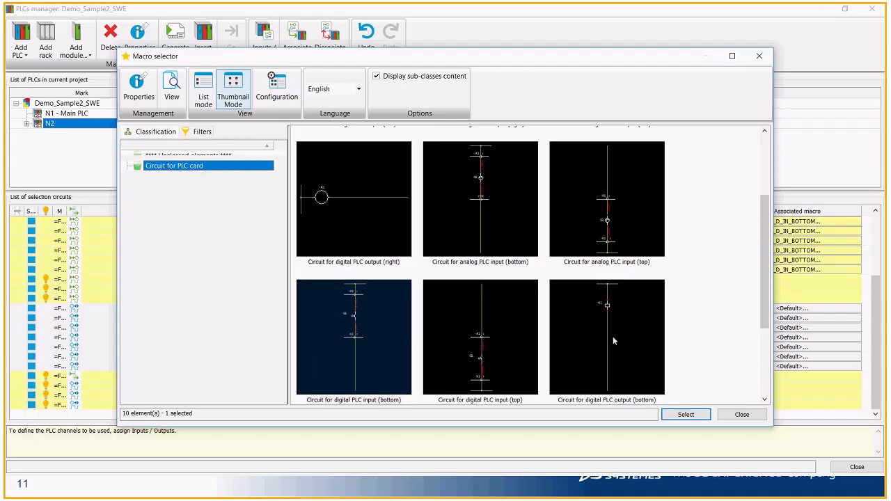
scroll(613, 337, "down", 2)
left_click(351, 359)
left_click(683, 414)
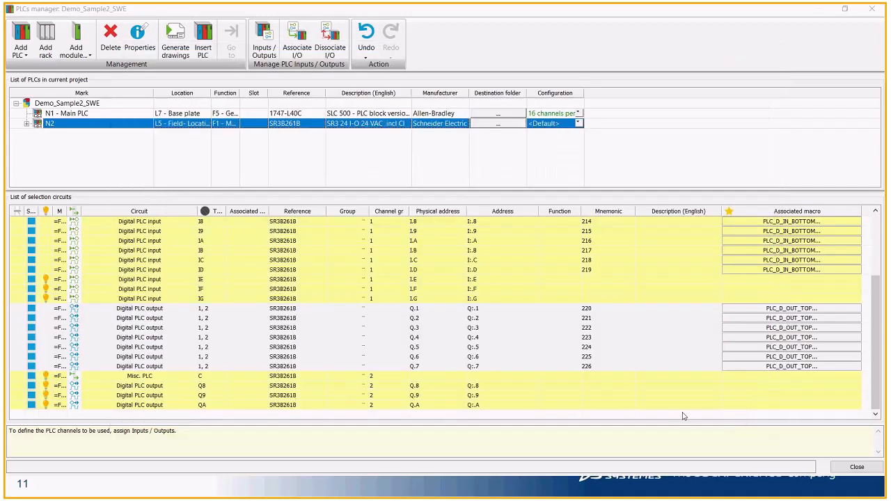
left_click(857, 467)
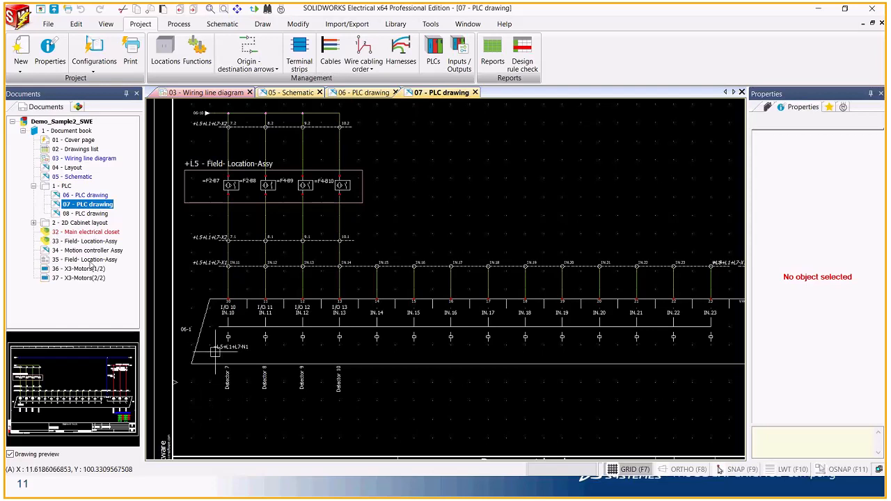
Close the 07 and 06 PLC drawings and the 05 schematic, leaving only the wiring line diagram open
scroll(417, 325, "down", 3)
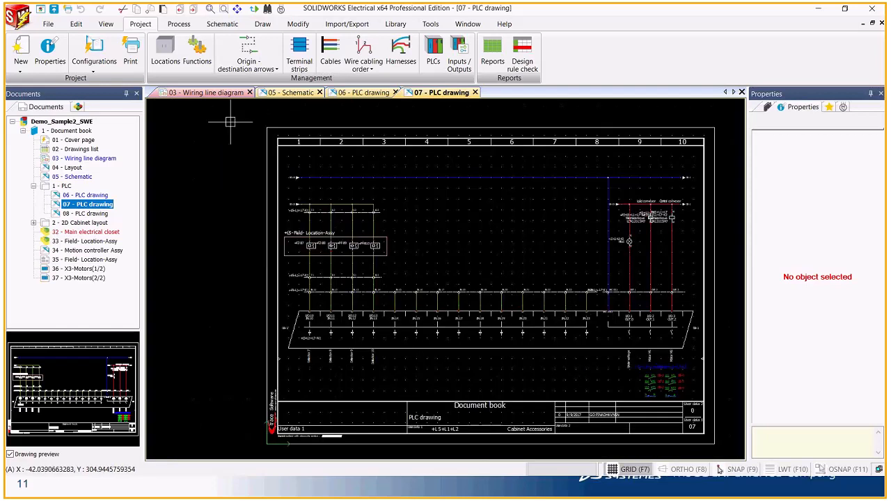
left_click(475, 92)
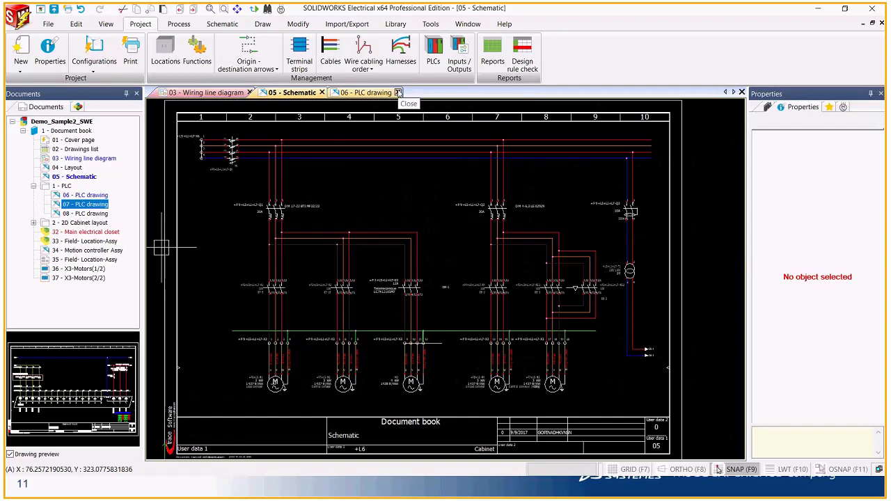
left_click(398, 92)
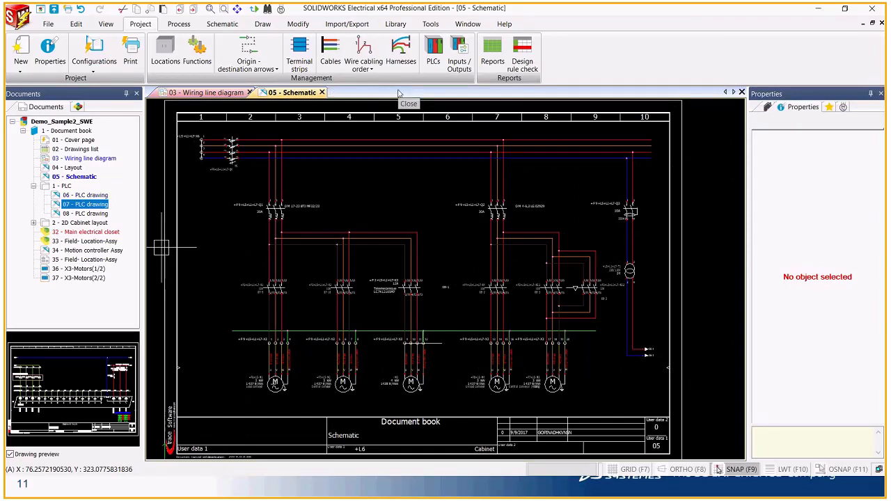
left_click(322, 93)
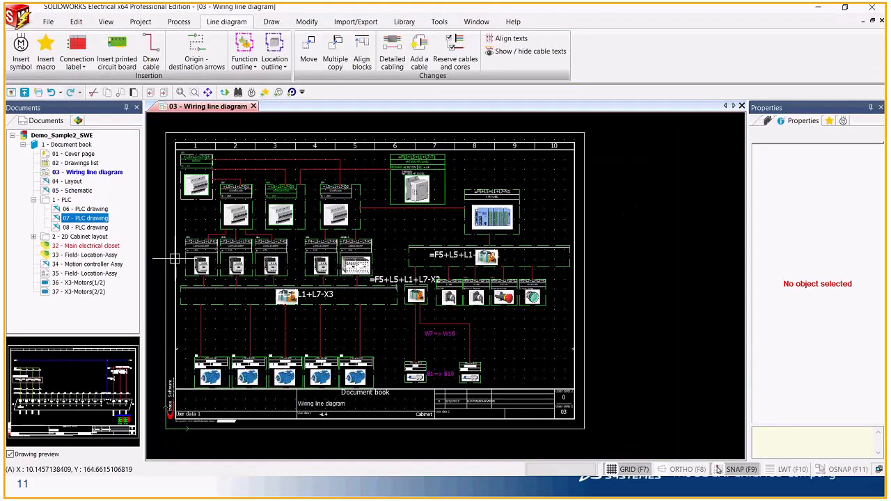
Generate the PLC drawings of component =F1-N2 into the book "1 - Document book" and close the creation report
left_click(76, 292)
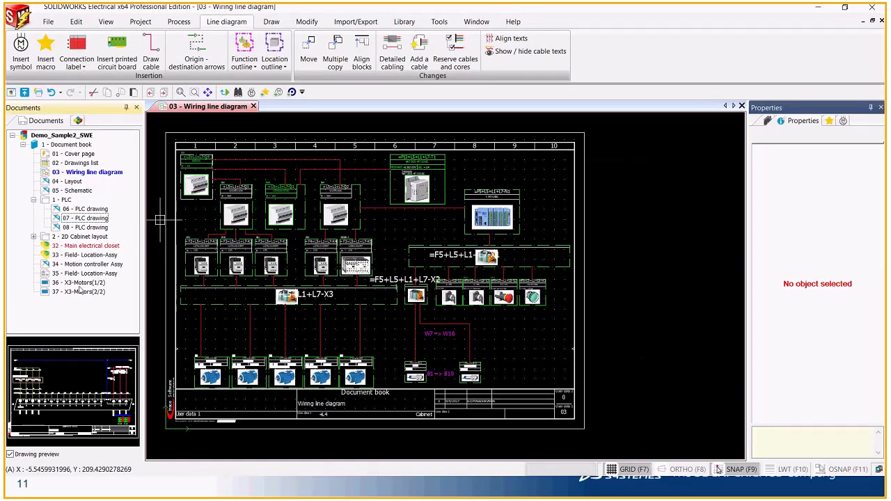
left_click(78, 120)
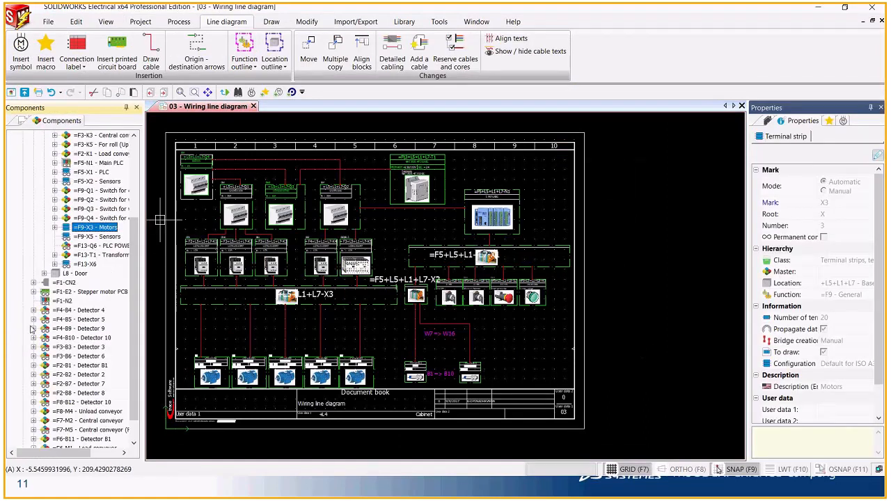
right_click(62, 300)
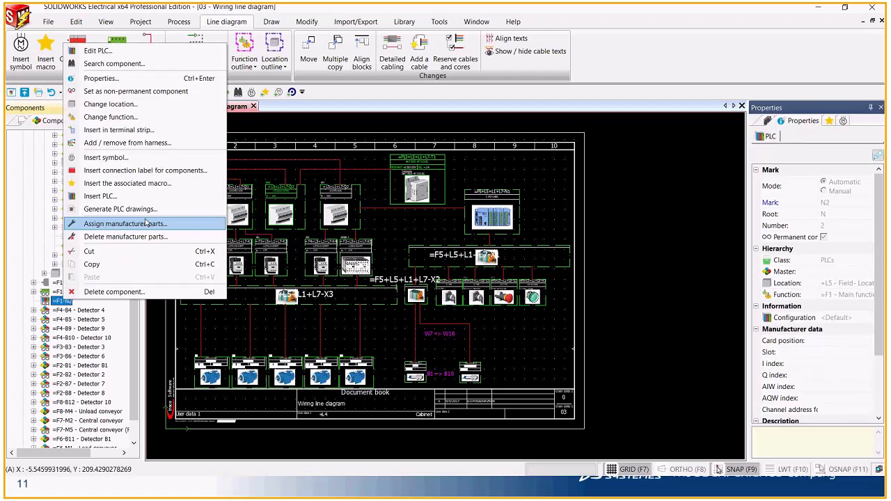
left_click(133, 211)
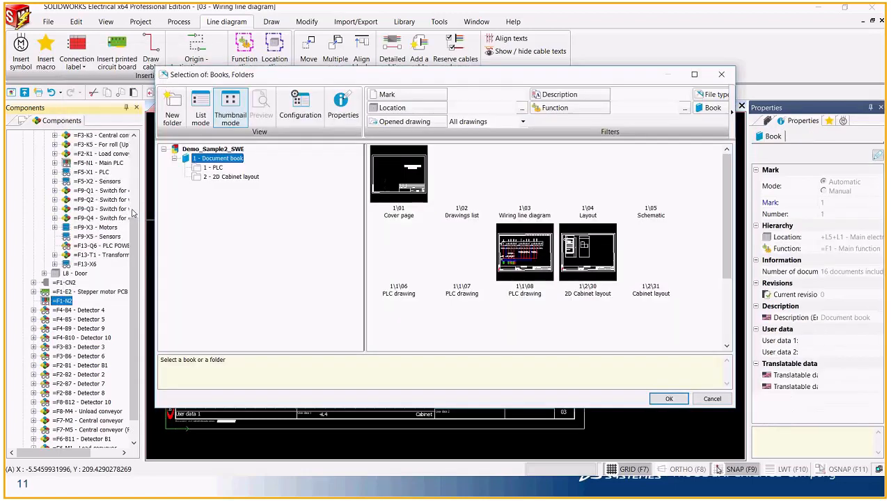
left_click(668, 398)
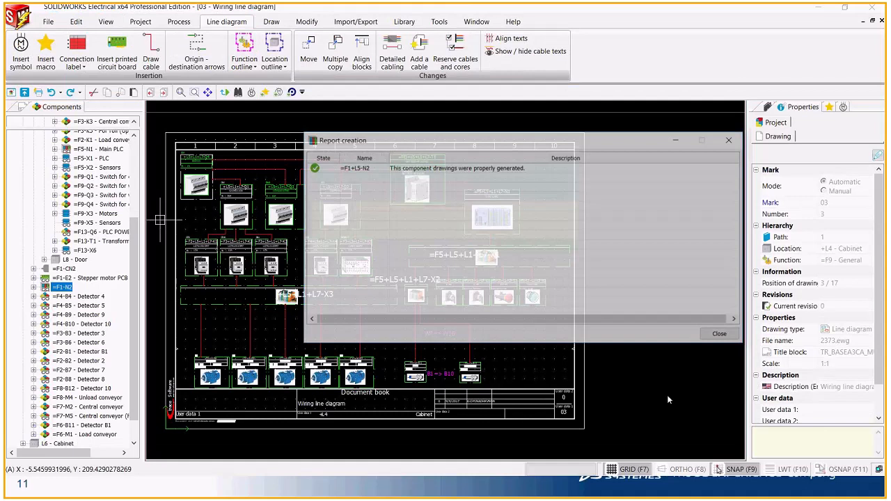
left_click(719, 334)
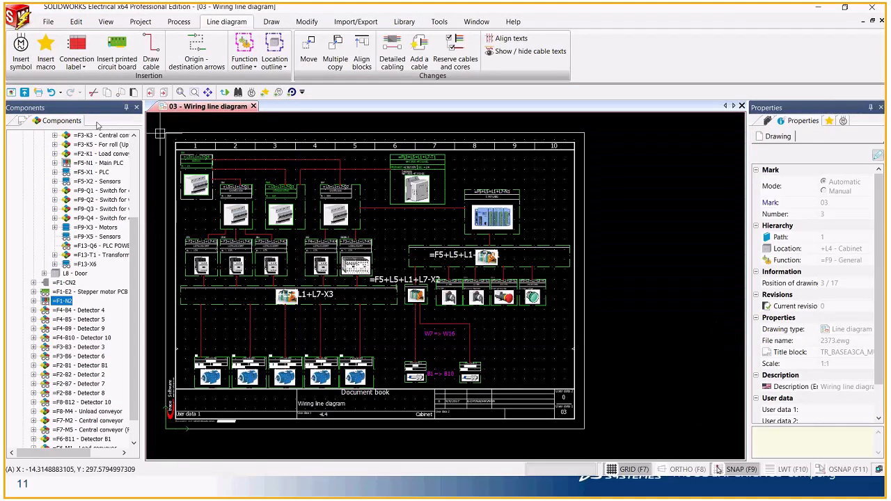
Open the generated 38 and 39 PLC drawings and examine the output circuits on drawing 39
left_click(22, 121)
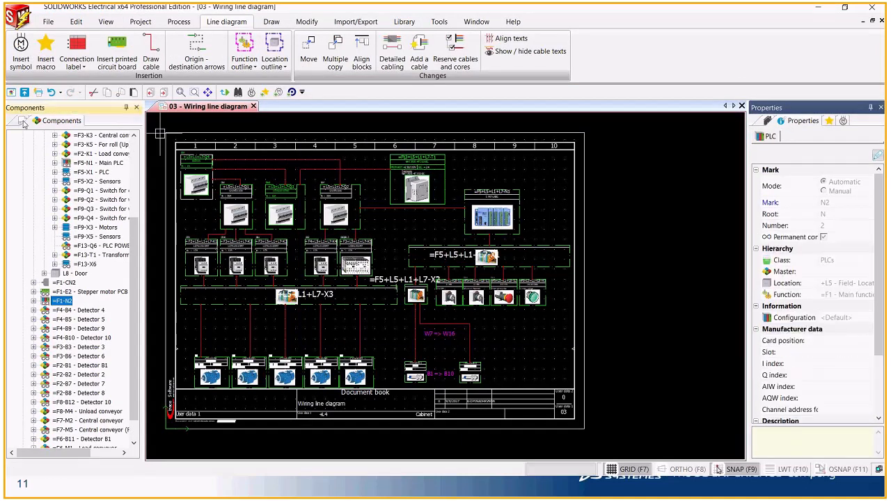
double_click(76, 303)
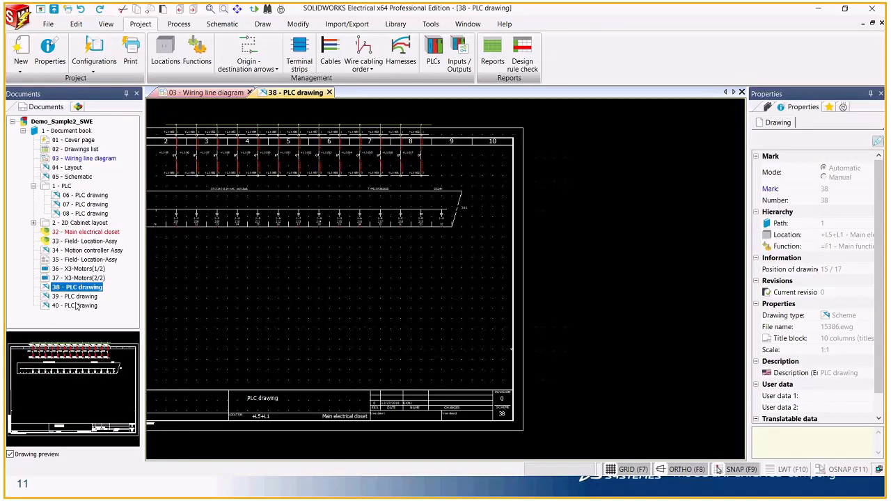
double_click(82, 296)
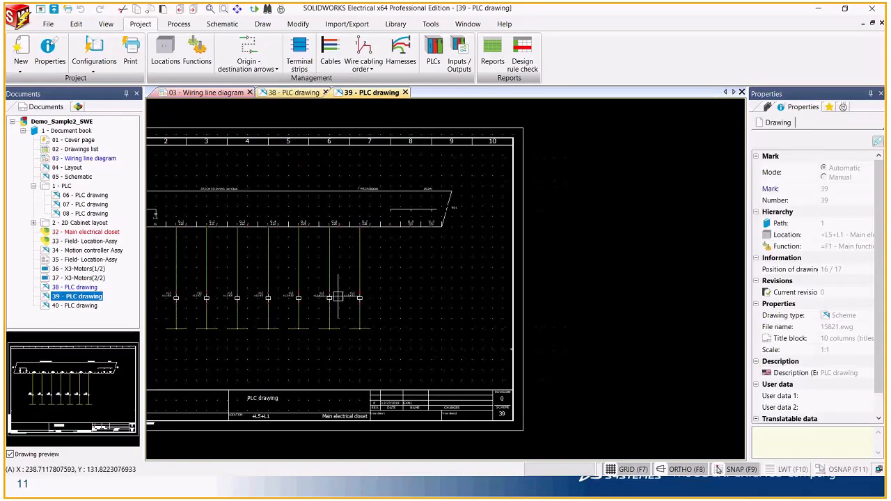
scroll(481, 319, "down", 2)
scroll(493, 321, "up", 2)
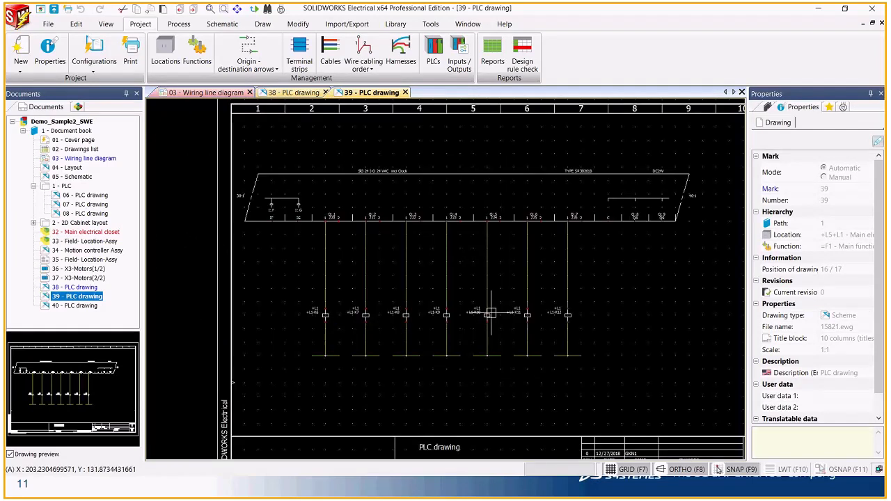
Open the generated 40 PLC drawing, then return to PLC drawing 39
left_click(75, 306)
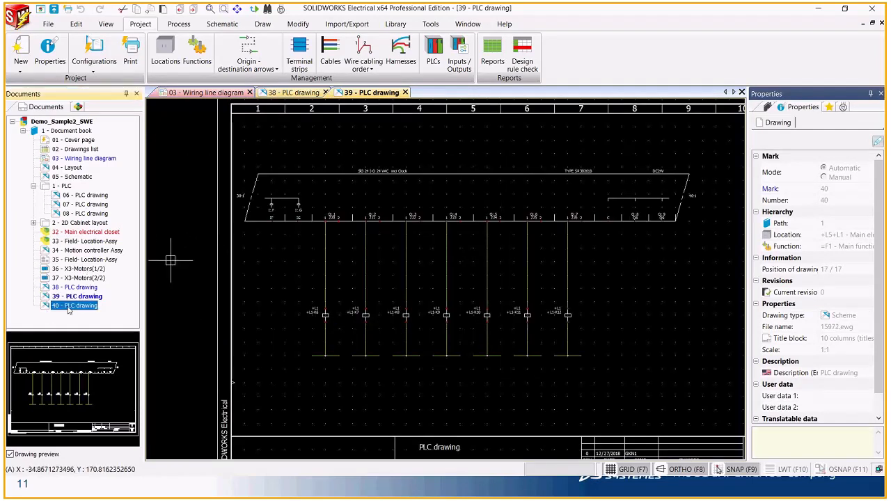
double_click(72, 306)
double_click(71, 297)
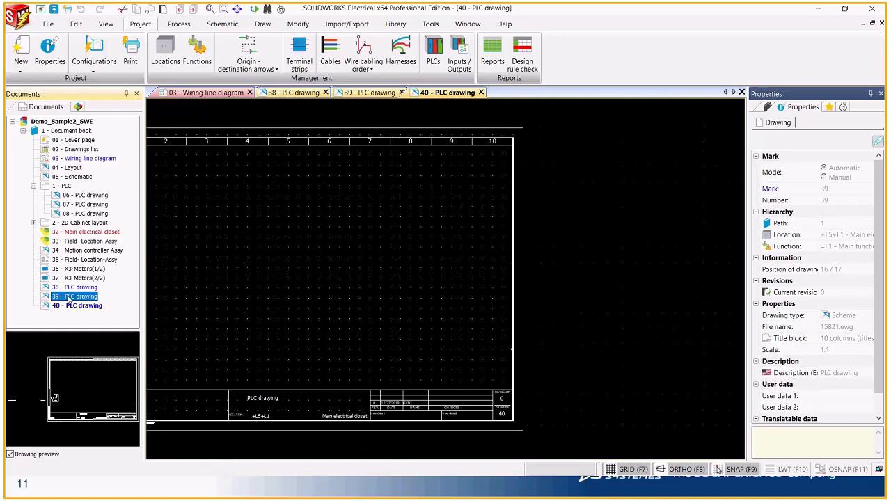
scroll(334, 382, "down", 1)
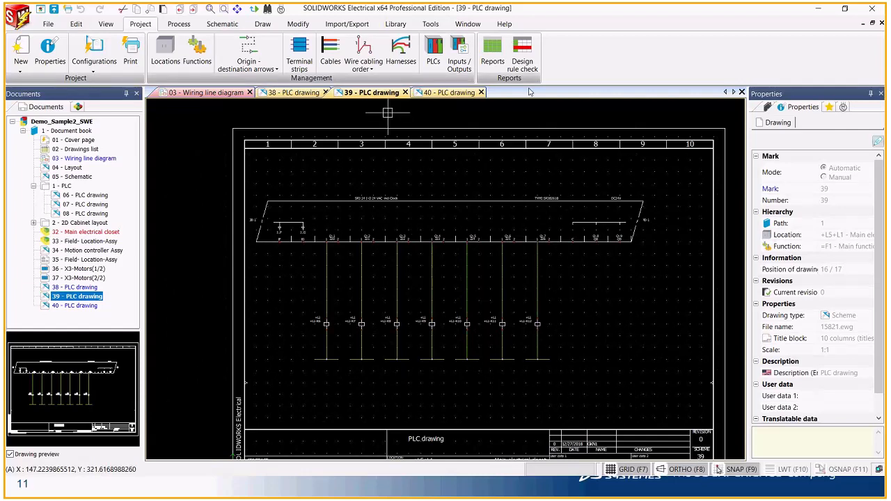
Close PLC drawings 40, 39 and 38, leaving only the wiring line diagram open
left_click(480, 92)
left_click(404, 92)
left_click(325, 92)
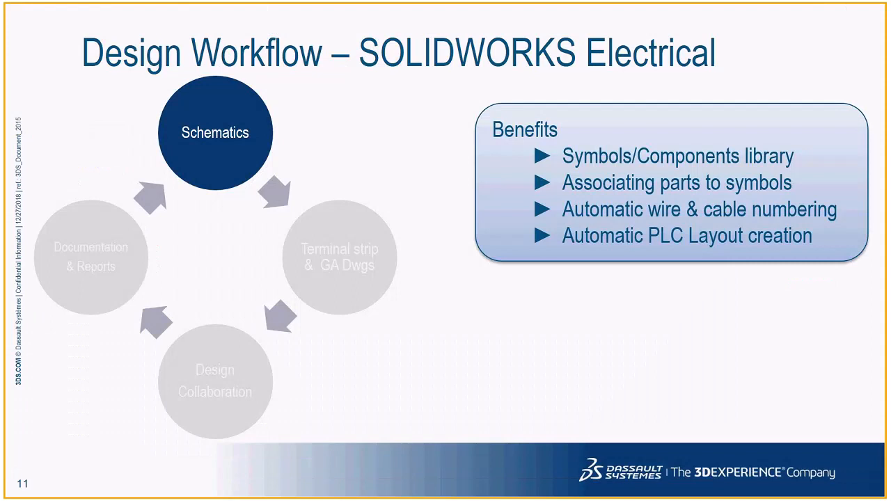
key("Right")
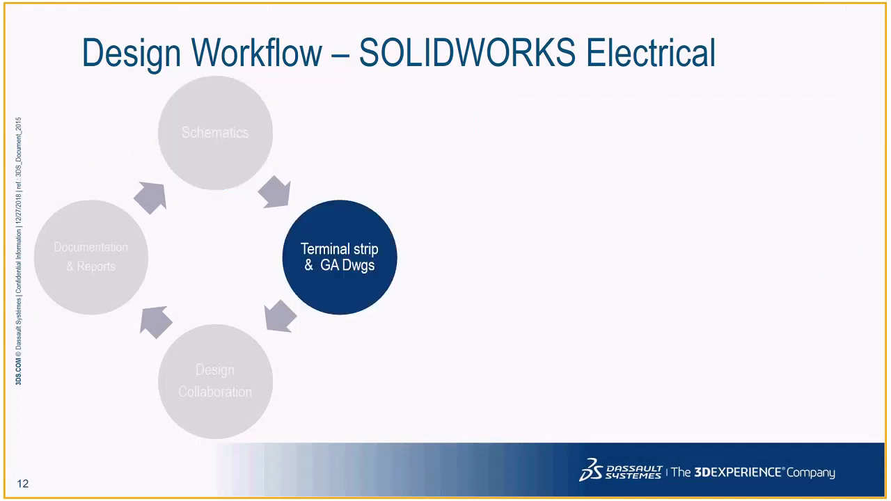
key("Right")
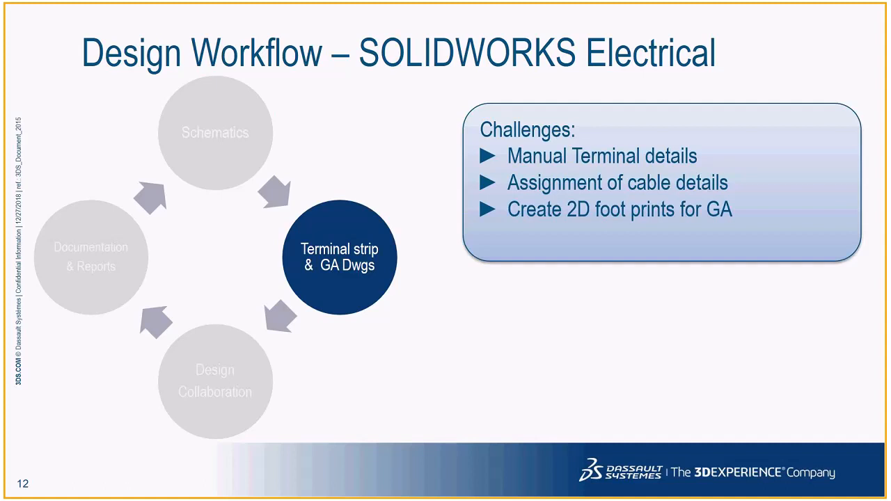
key("Right")
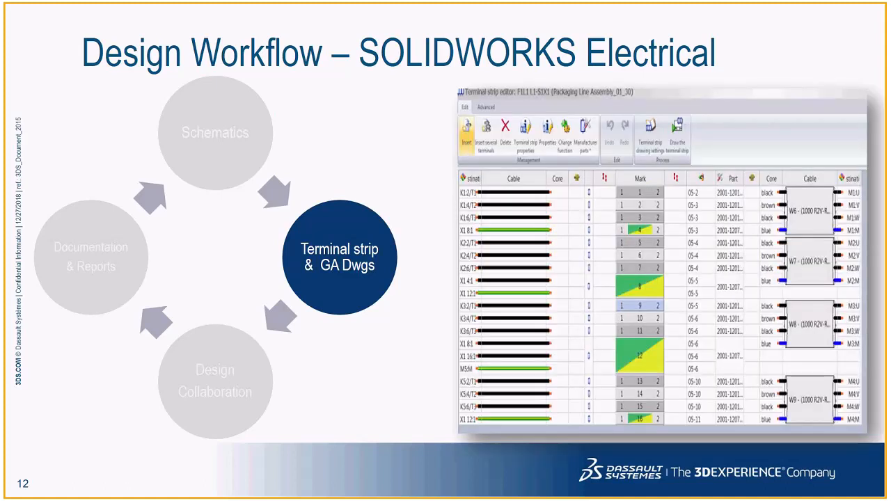
key("Right")
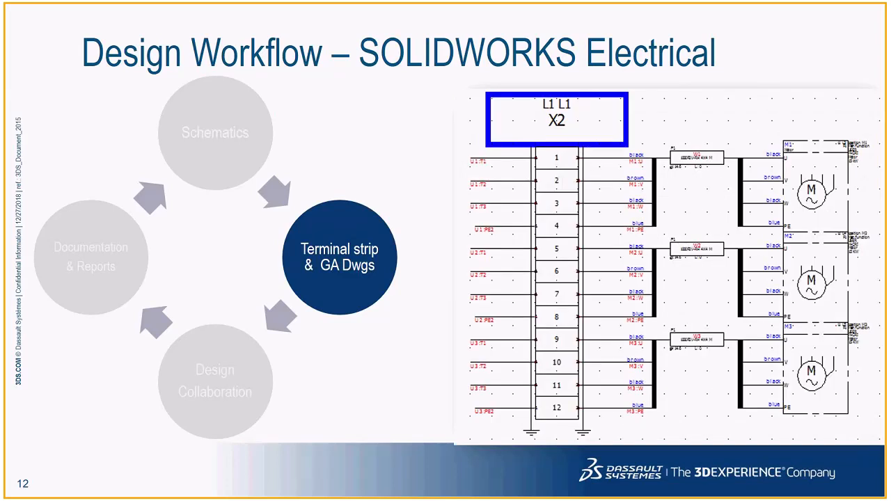
key("Right")
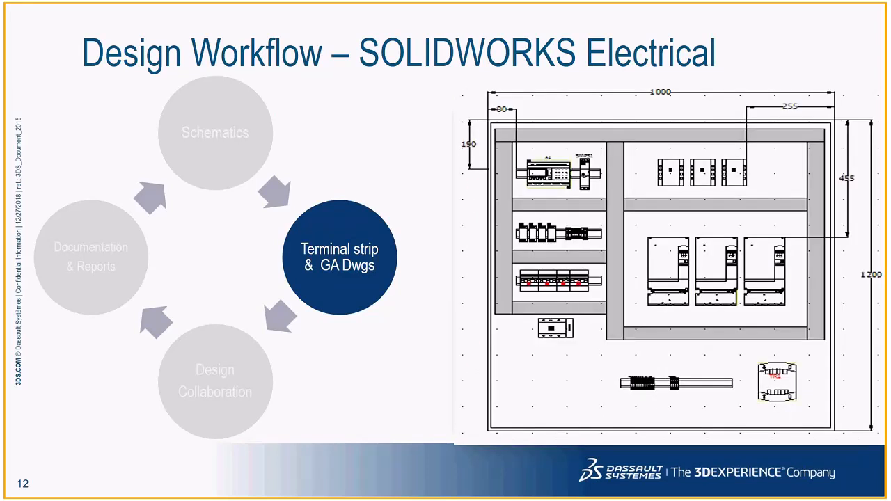
key("Right")
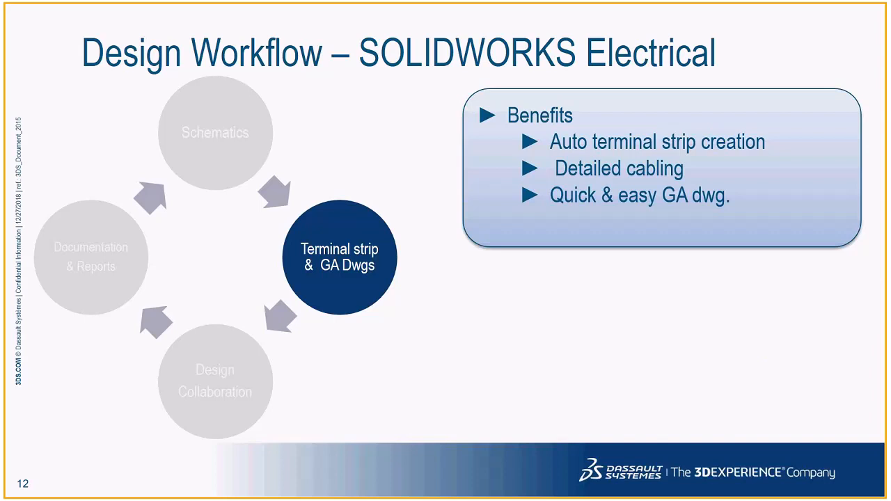
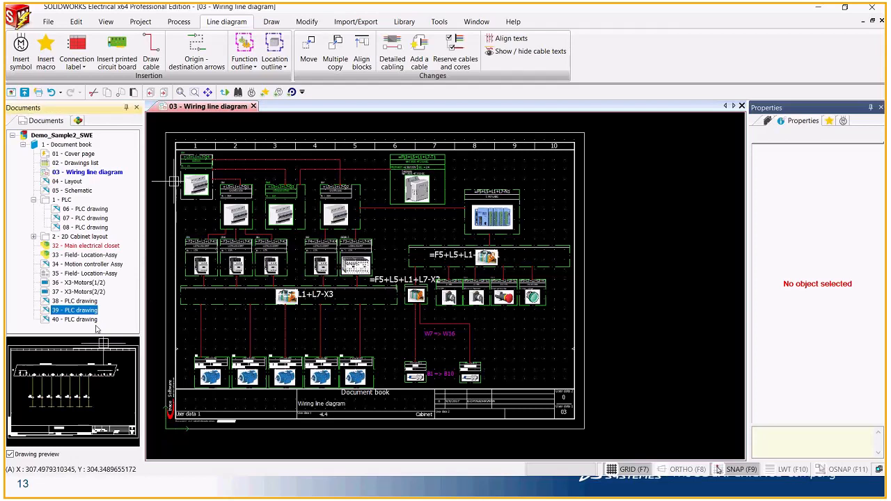
Switch to SOLIDWORKS with the 4619.sldasm cabinet assembly and bring up the SOLIDWORKS Electrical 3D commands
left_click(47, 136)
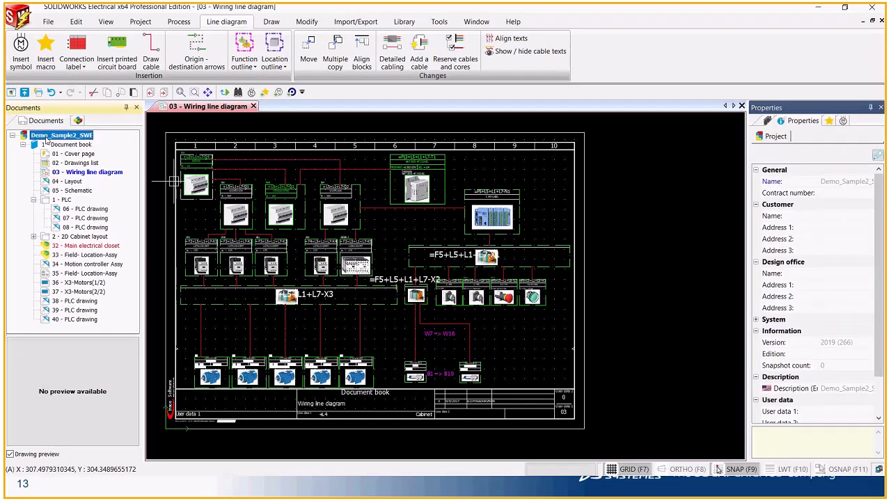
key("alt+Tab")
key("alt+Tab")
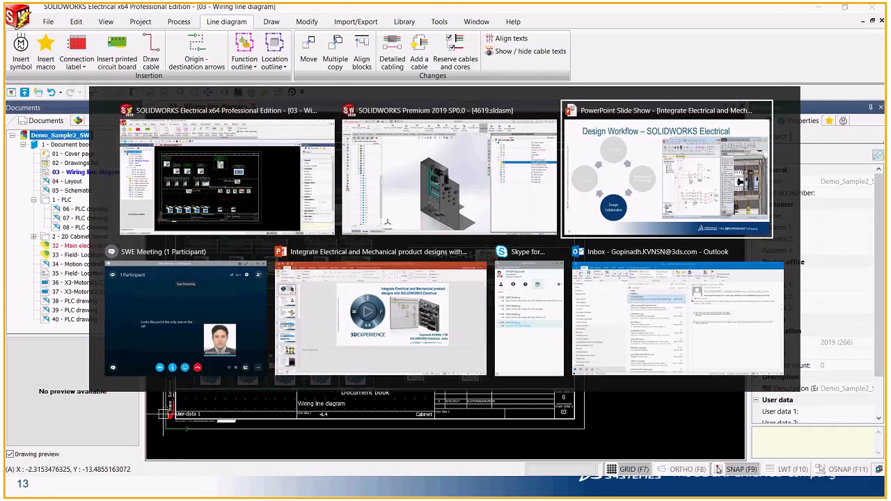
key("alt+Tab")
key("alt+Tab")
key("alt+Tab")
key("alt+Tab")
key("alt+Tab")
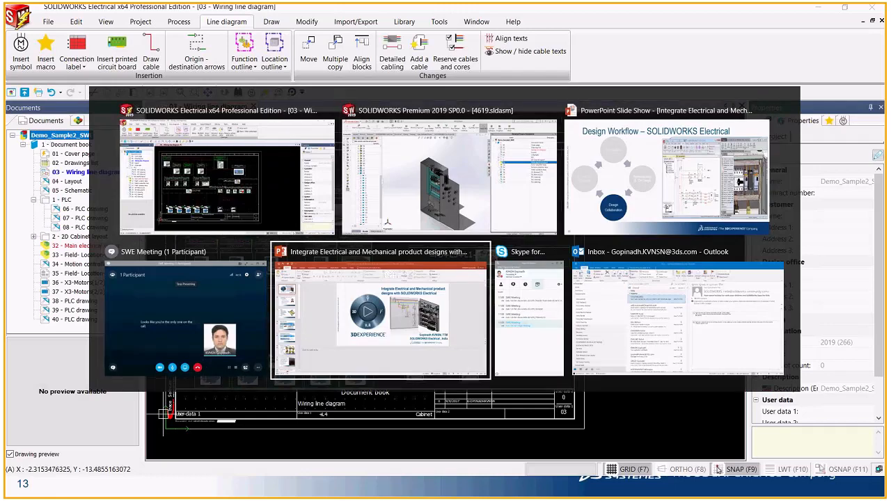
key("alt+Tab")
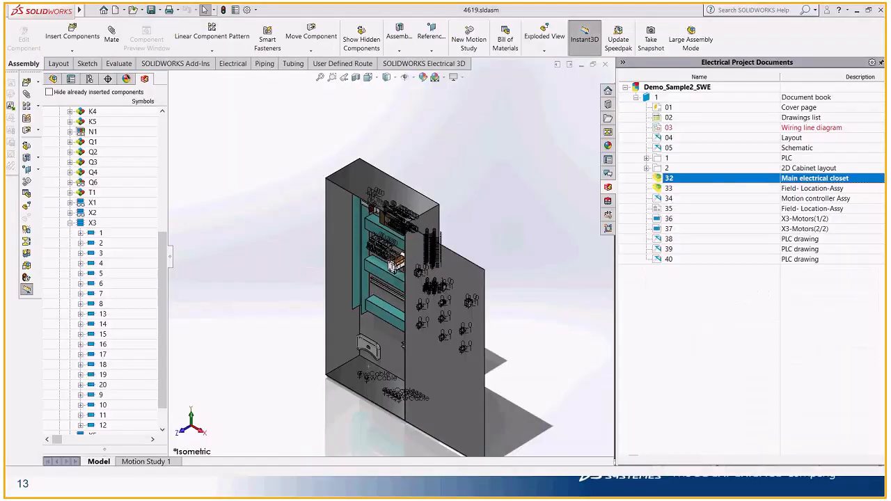
left_click(681, 88)
left_click(424, 63)
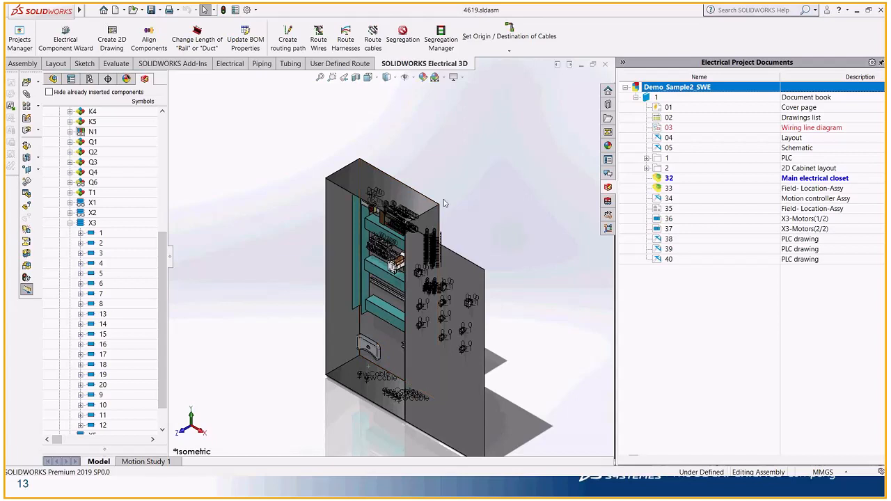
Examine the cabinet's 3D layout from an angle and orient the assembly to the front view
key("space")
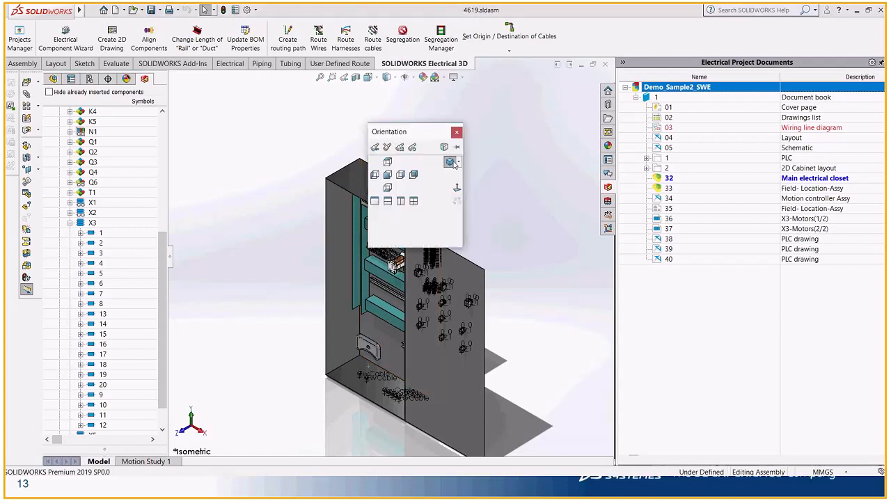
left_click(388, 174)
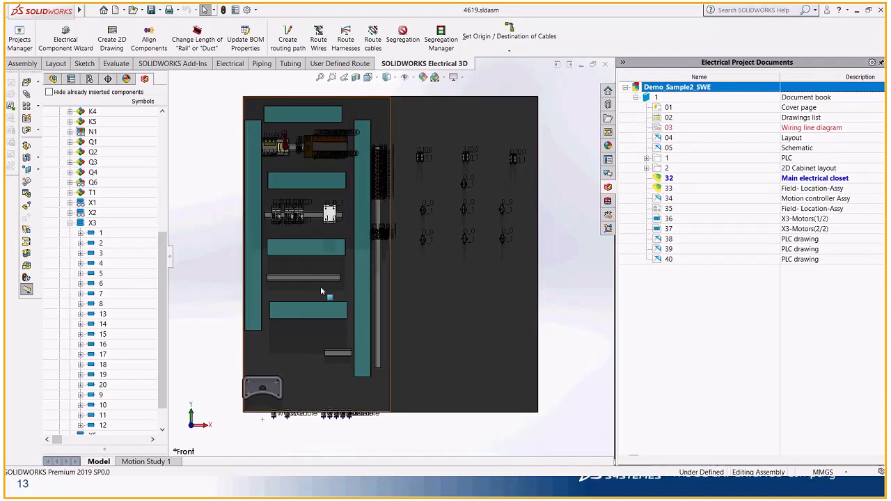
scroll(320, 286, "up", 2)
middle_click_drag(507, 259, 493, 232)
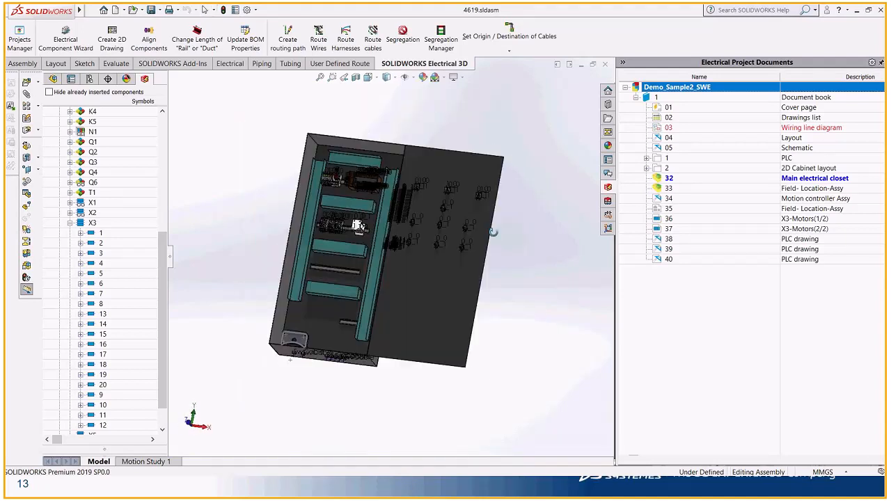
key("ctrl+1")
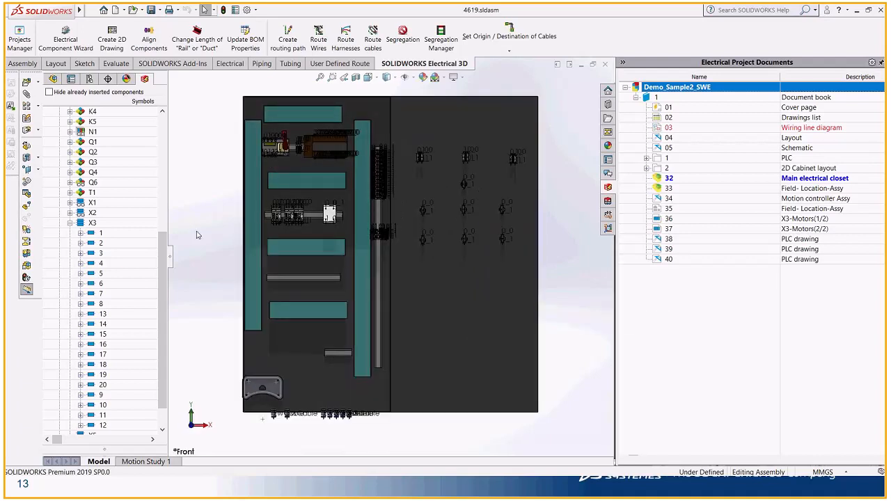
Select components K1 to K5 of location L7 and start inserting them, with the empty rail below the breakers shown from the front
left_click_drag(162, 262, 167, 106)
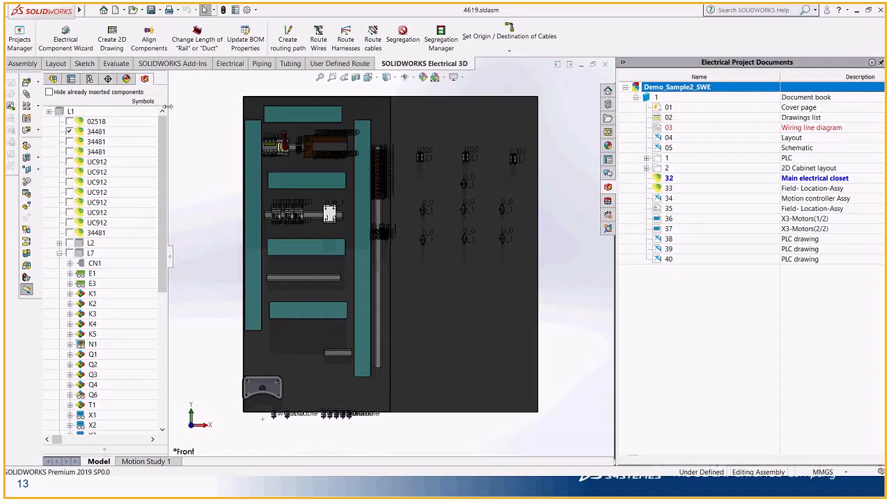
left_click(100, 297)
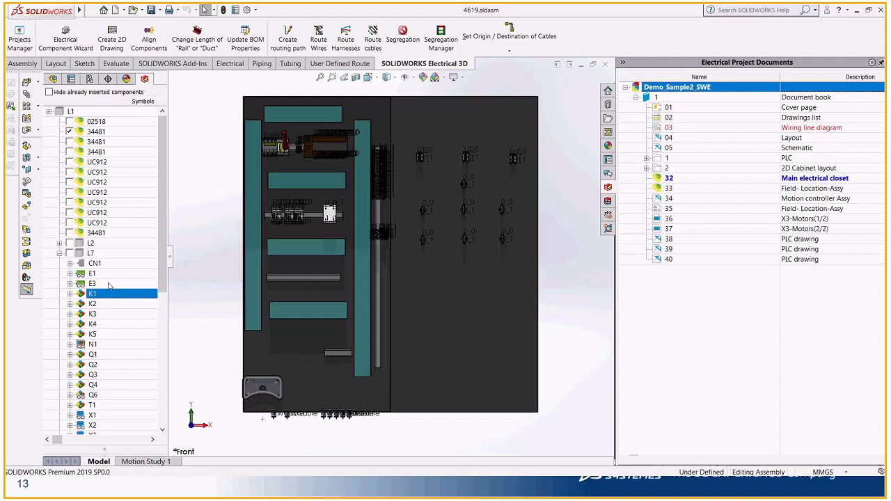
left_click(94, 334, "shift")
right_click(96, 337)
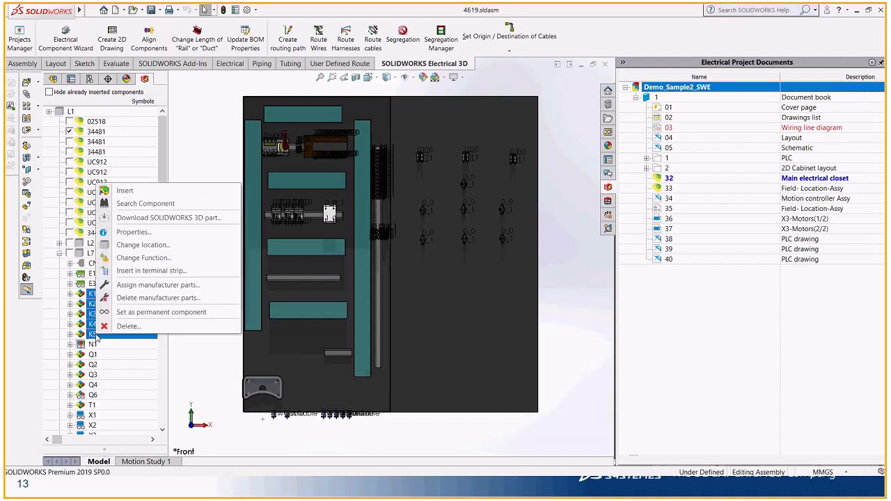
left_click(133, 325)
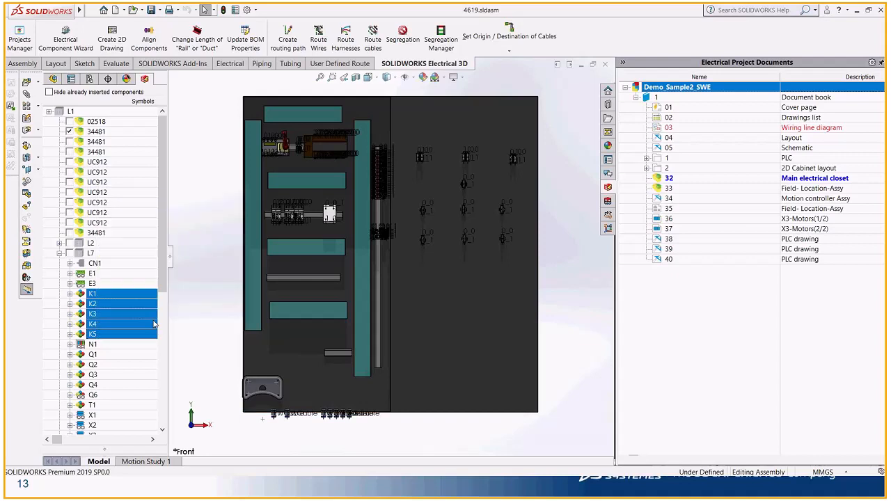
scroll(178, 281, "down", 3)
scroll(483, 293, "down", 1)
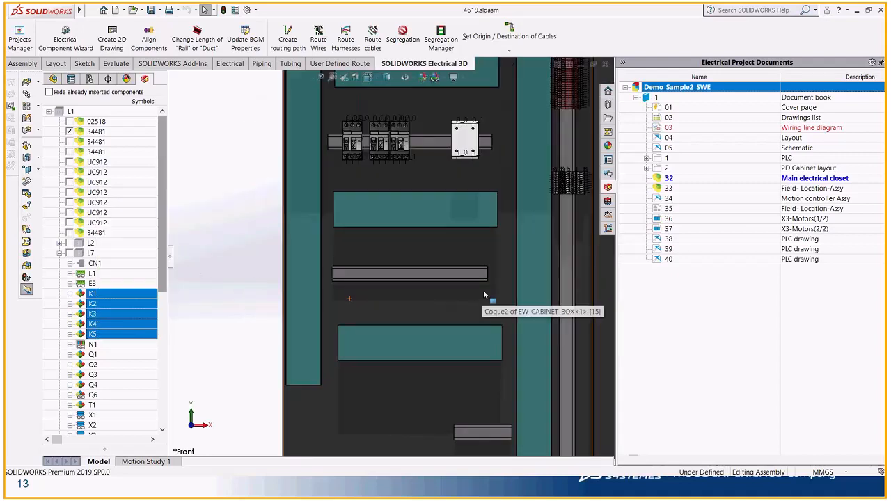
scroll(378, 301, "down", 2)
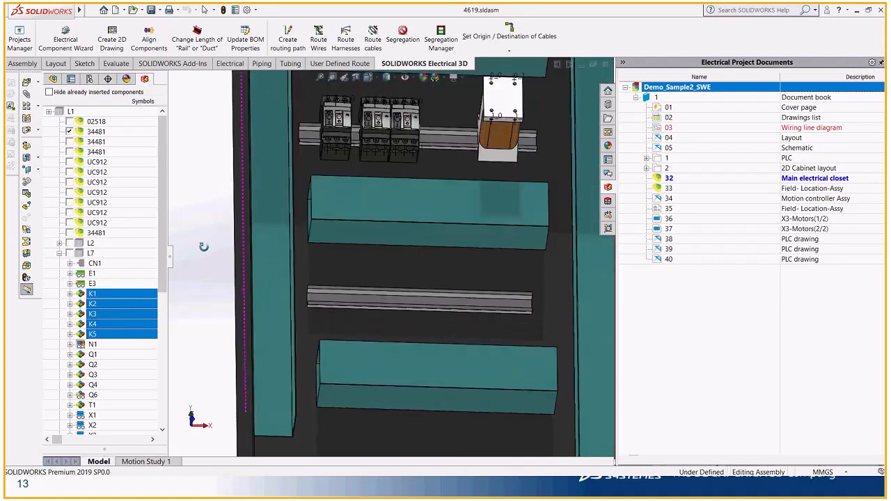
key("space")
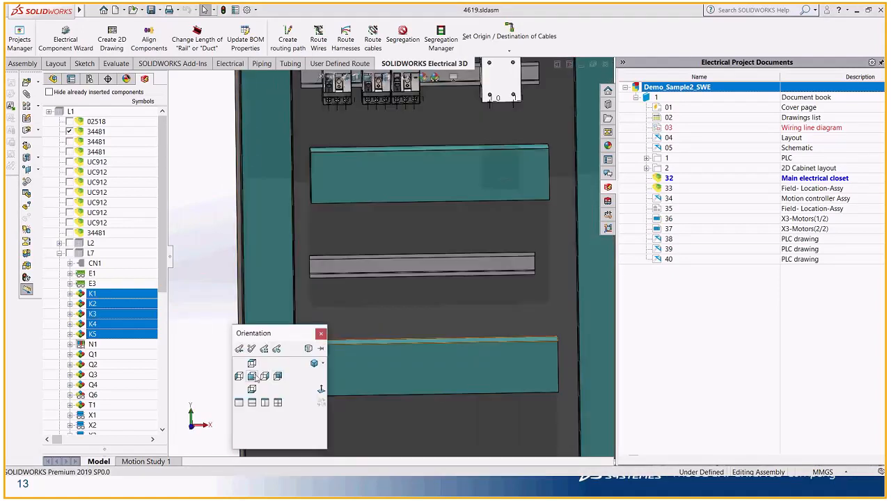
left_click(251, 376)
scroll(428, 286, "down", 2)
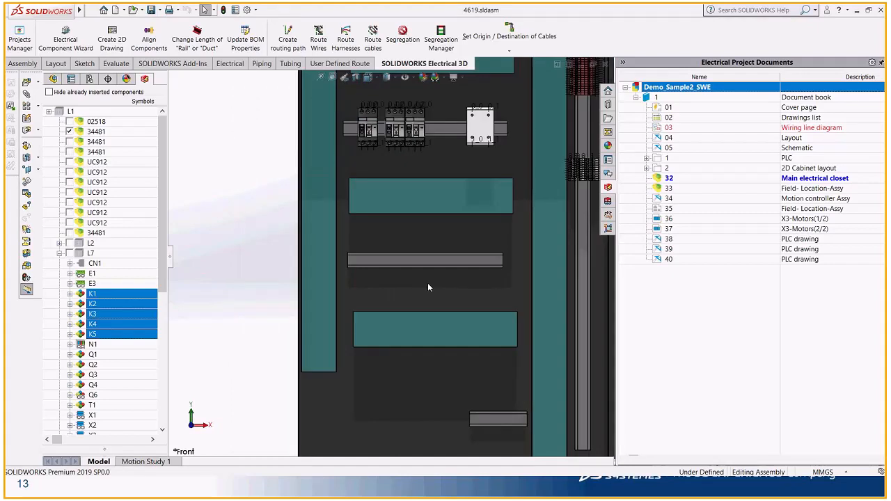
scroll(427, 283, "down", 2)
right_click(103, 296)
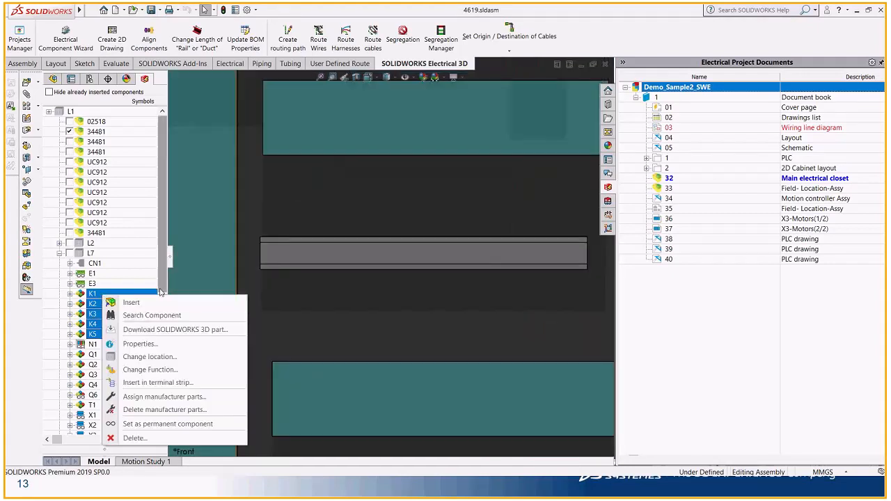
left_click(132, 303)
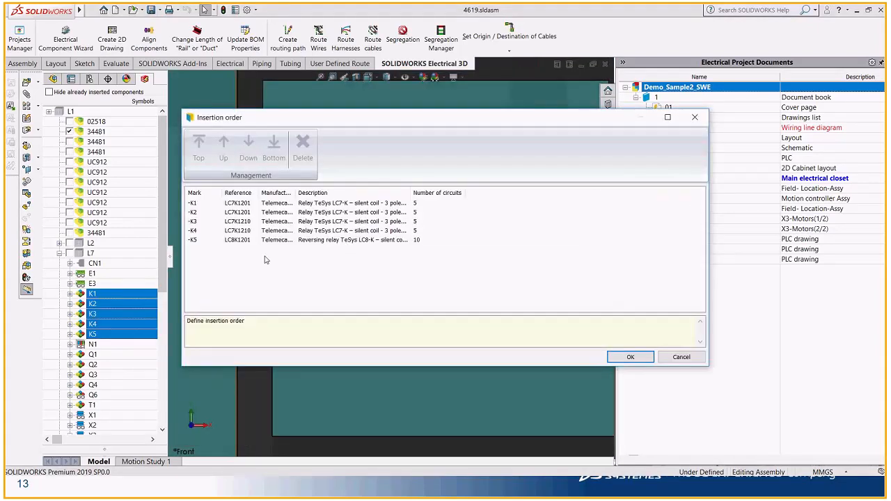
Keep K5 last in the insertion order of the five relays and confirm the order
left_click(227, 212)
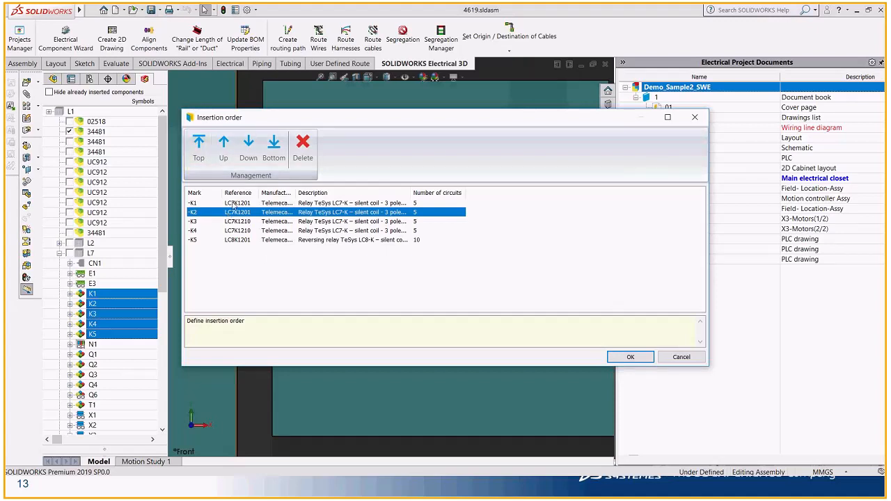
left_click(197, 241)
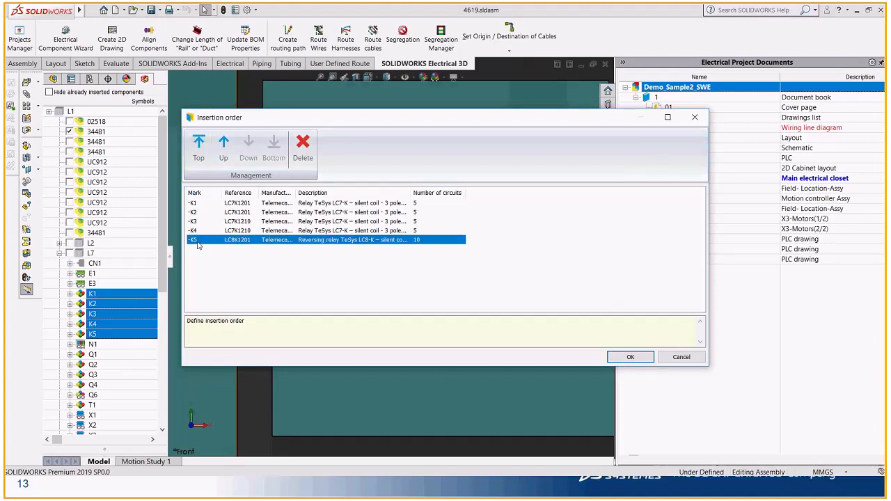
left_click(231, 158)
left_click(198, 150)
left_click(273, 154)
left_click(630, 358)
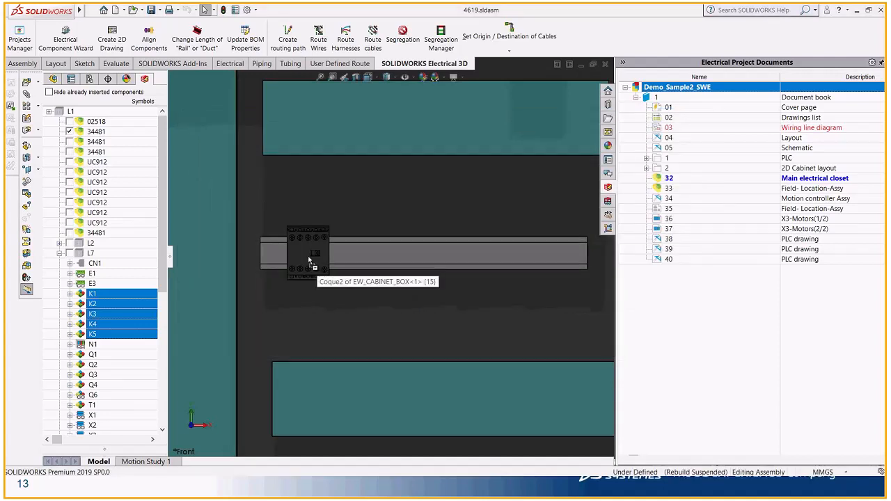
Place relay K1 near the left end of the empty rail and insert the remaining relays to its right with 5 mm spacing
left_click(310, 260)
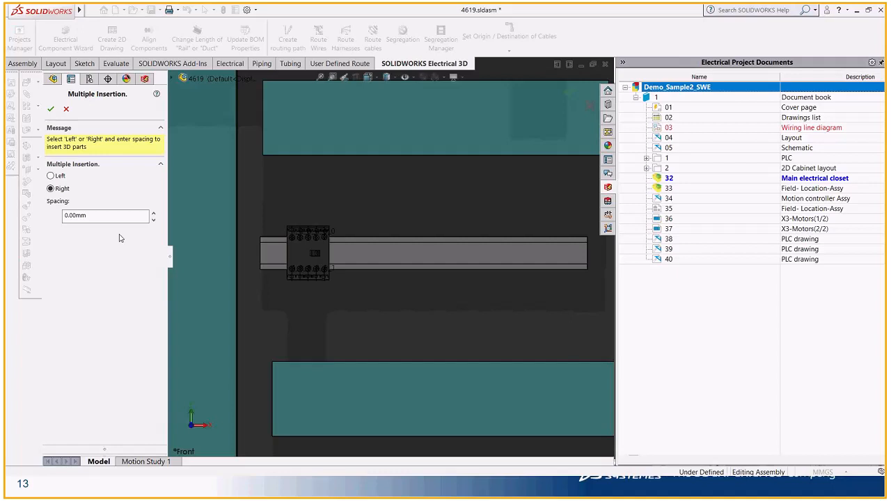
left_click(88, 215)
double_click(89, 216)
type("5")
left_click(50, 108)
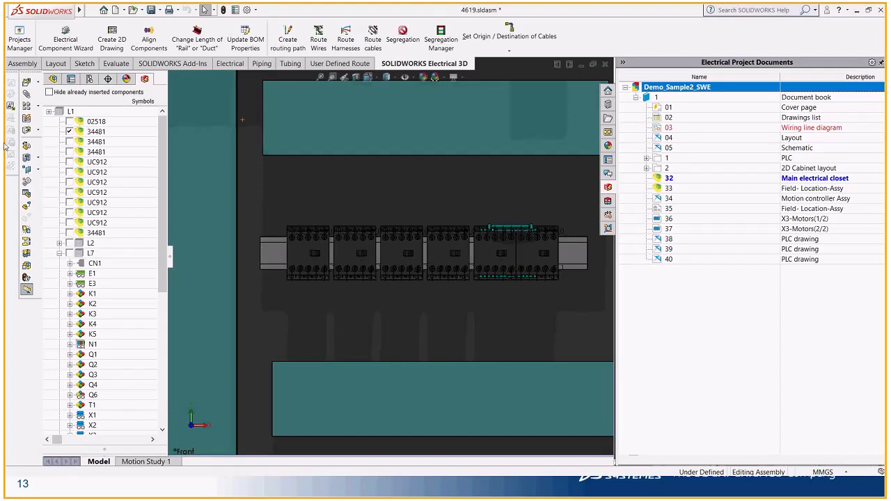
Select all terminals of strip X3 in location L7, from 1 through 12, and start inserting them in the listed order
scroll(236, 288, "up", 5)
scroll(436, 282, "down", 2)
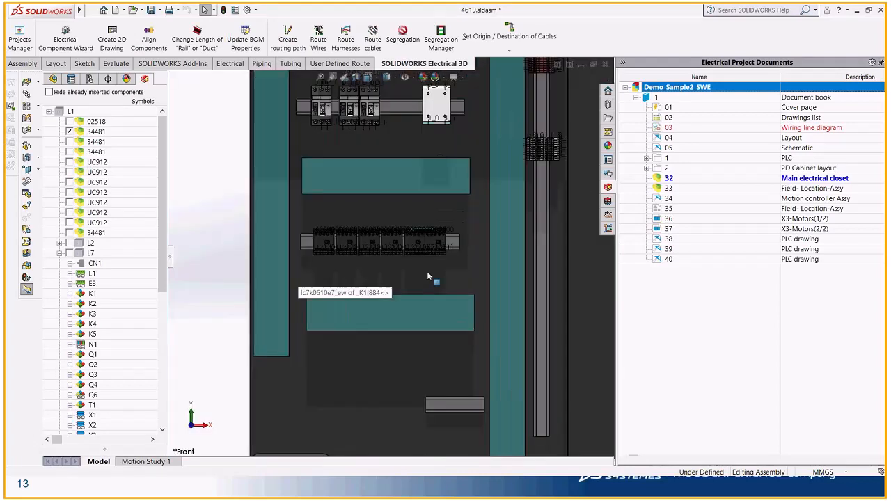
scroll(404, 259, "down", 1)
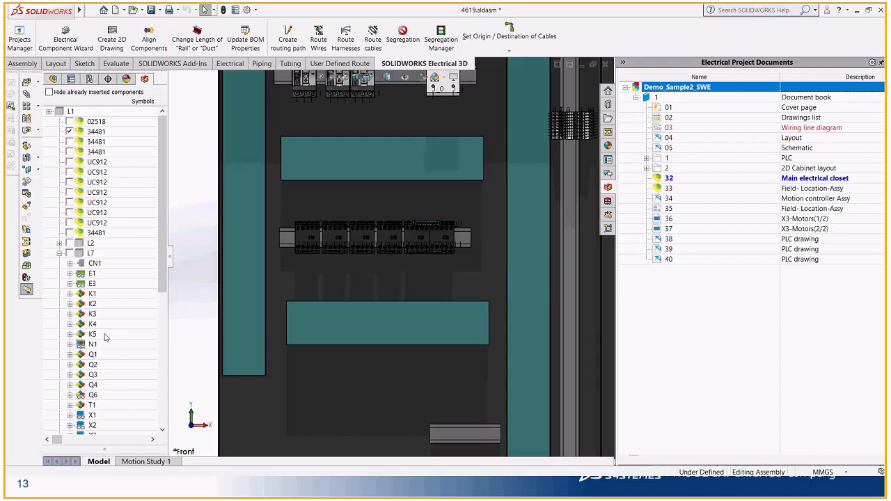
left_click(97, 355)
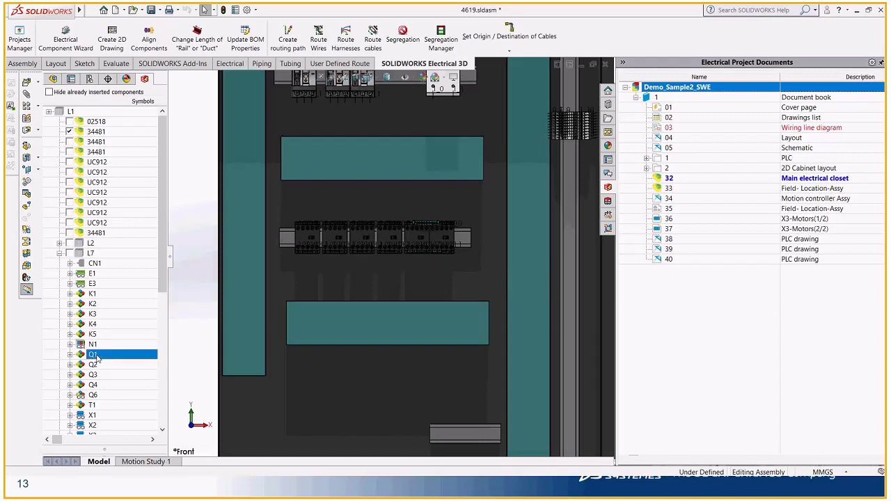
scroll(328, 262, "down", 3)
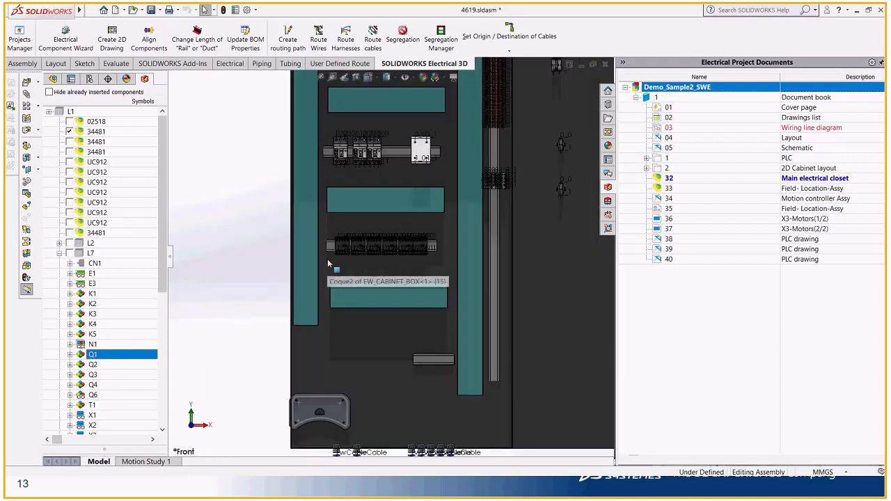
scroll(328, 261, "up", 1)
left_click(97, 416)
scroll(111, 406, "down", 3)
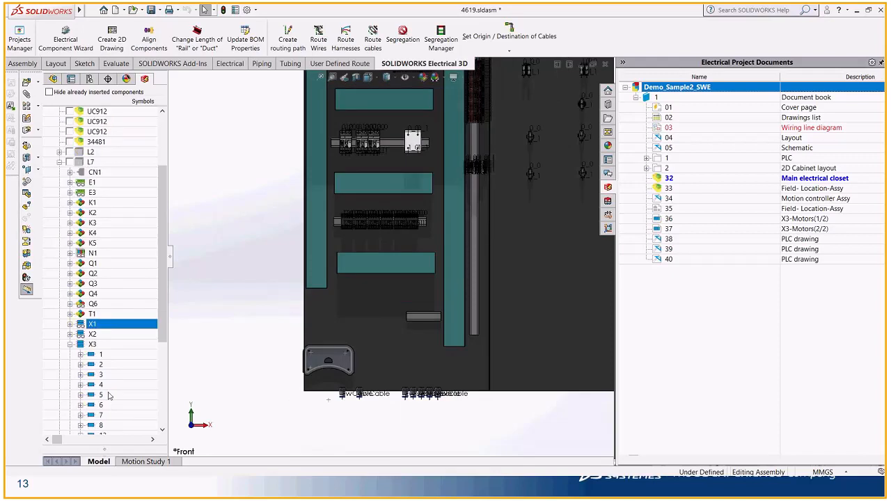
scroll(96, 355, "down", 2)
left_click(103, 294)
scroll(110, 390, "down", 3)
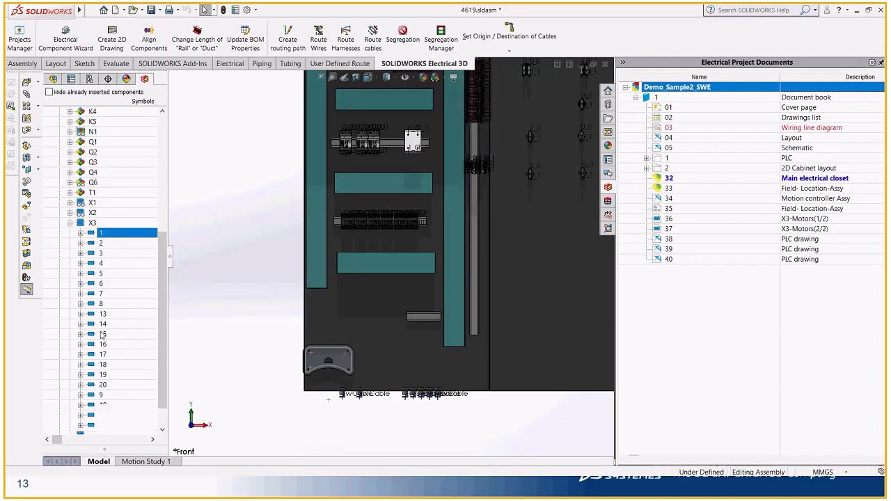
left_click(110, 394, "shift")
right_click(110, 394)
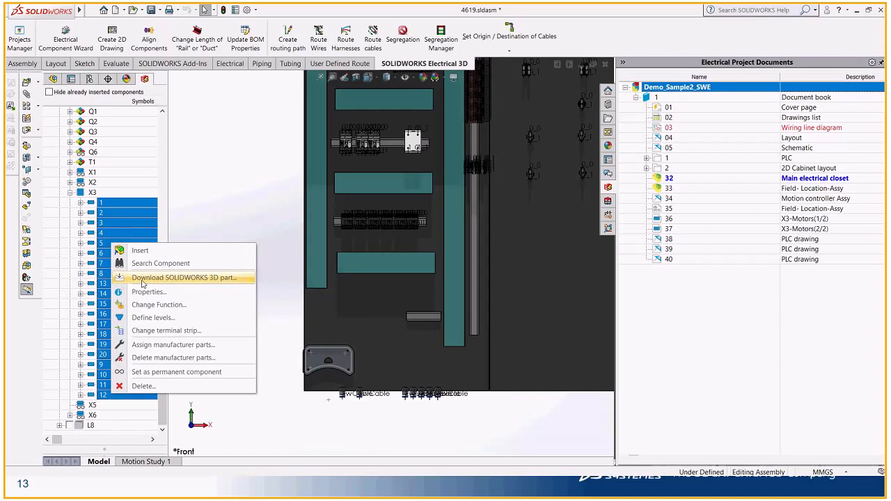
left_click(143, 251)
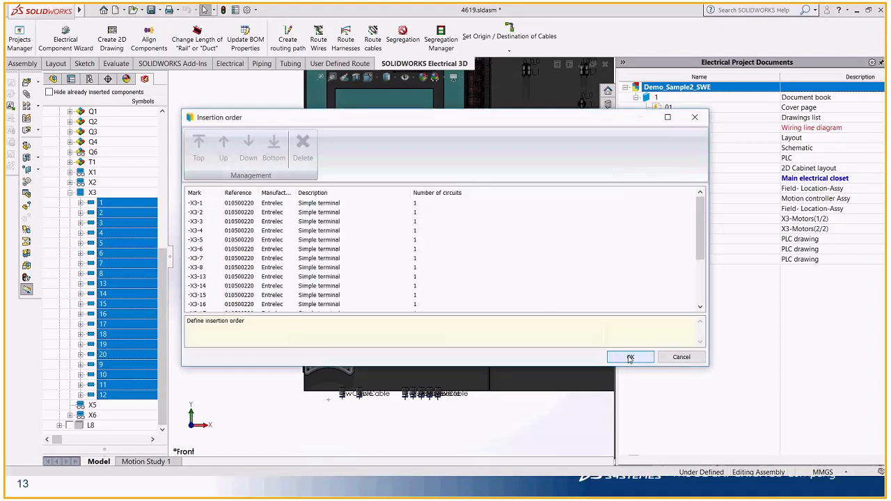
left_click(622, 356)
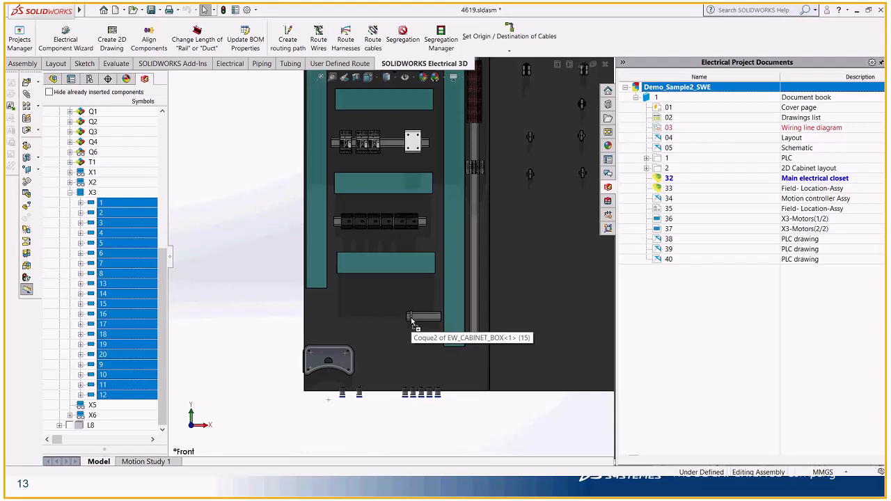
Place the first X3 terminal at the left end of the short lower rail and insert the rest to its right with 0 mm spacing
left_click(412, 321)
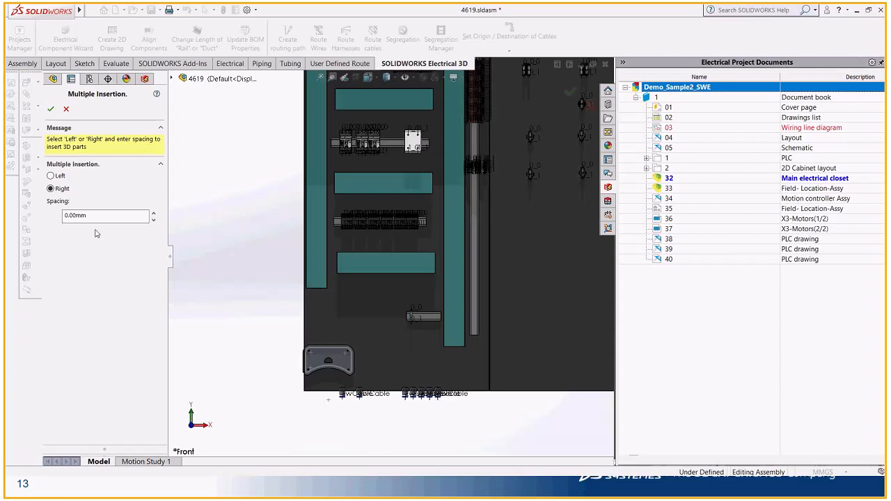
left_click(51, 110)
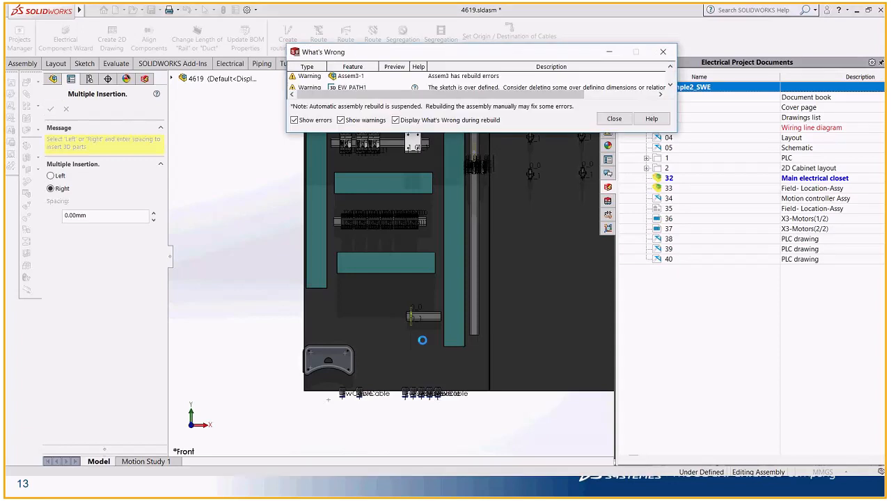
left_click(614, 119)
left_click(612, 120)
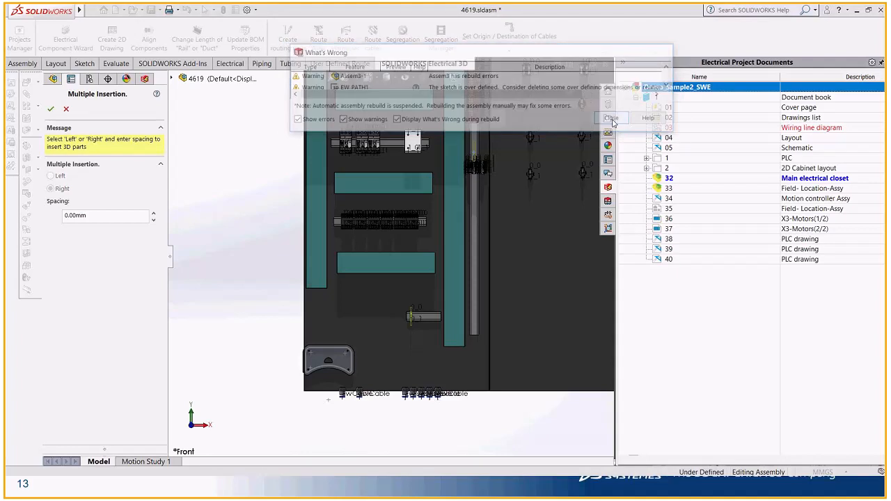
left_click(614, 119)
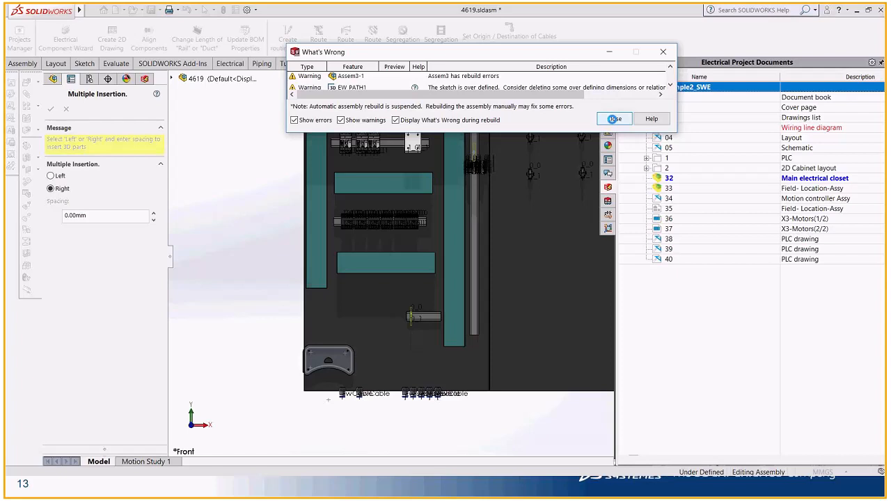
left_click(613, 121)
left_click(613, 121)
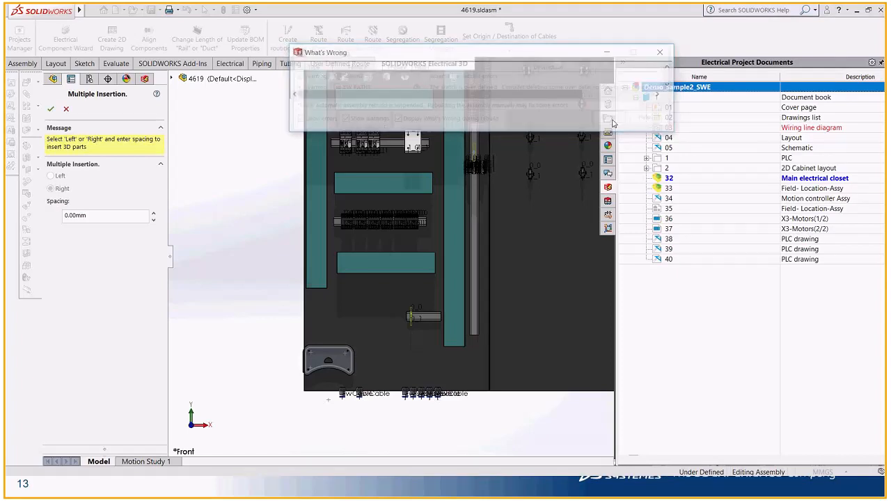
left_click(613, 121)
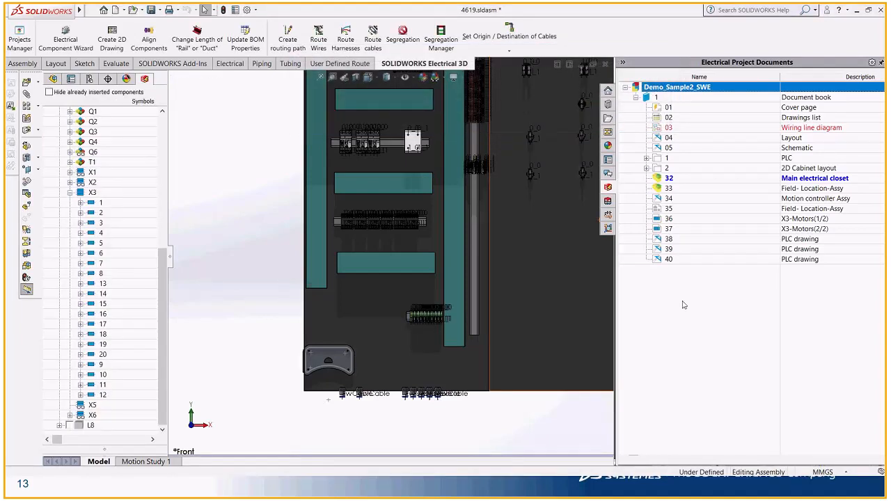
Slide the short lower rail slightly to the right so it extends past both ends of the X3 terminal row
scroll(432, 317, "down", 3)
scroll(317, 292, "down", 2)
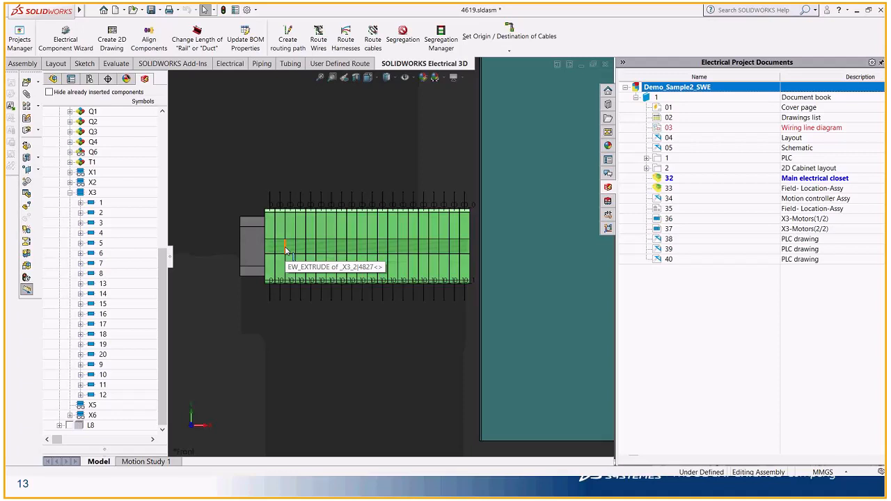
left_click(256, 234)
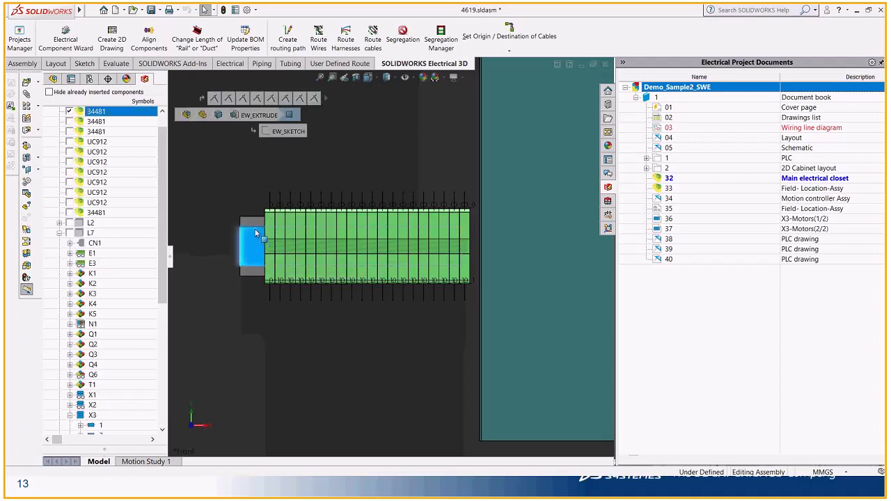
left_click_drag(259, 230, 269, 229)
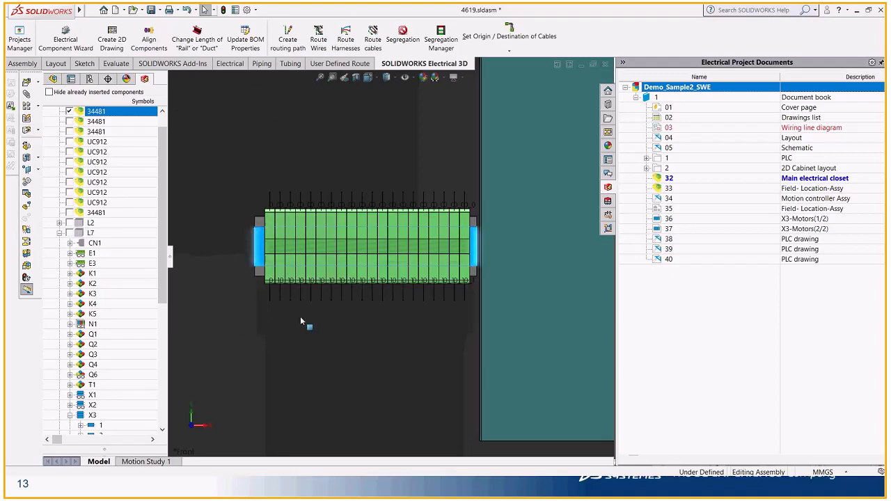
Start routing the wires of all components, with the whole cabinet in view, and choose the 3DSketch route type
scroll(355, 282, "up", 5)
scroll(387, 282, "down", 5)
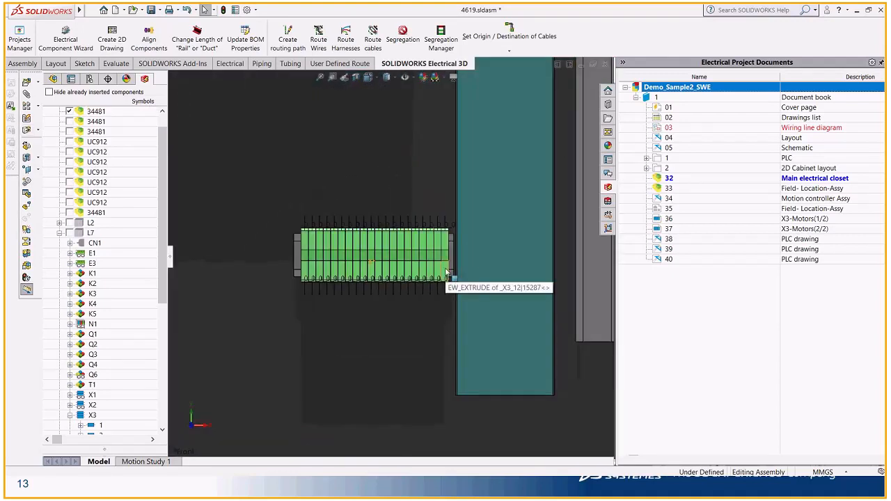
scroll(446, 273, "up", 4)
scroll(419, 362, "up", 1)
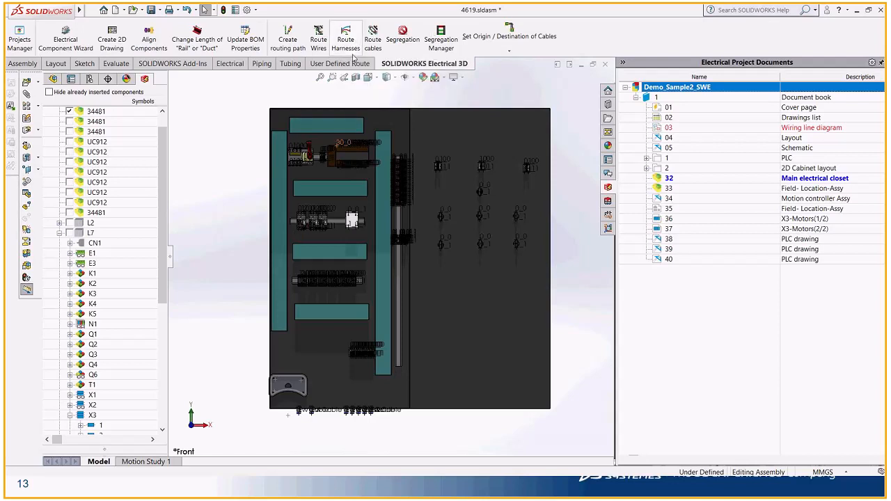
left_click(319, 48)
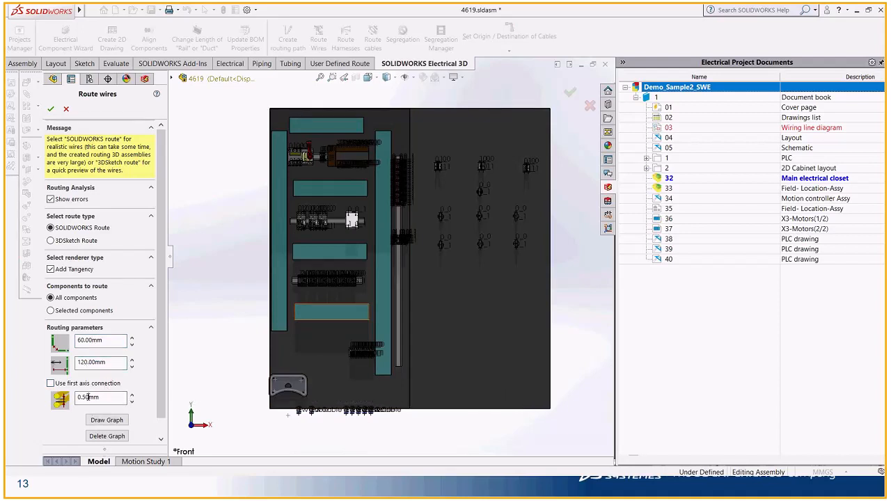
left_click(88, 396)
left_click(68, 242)
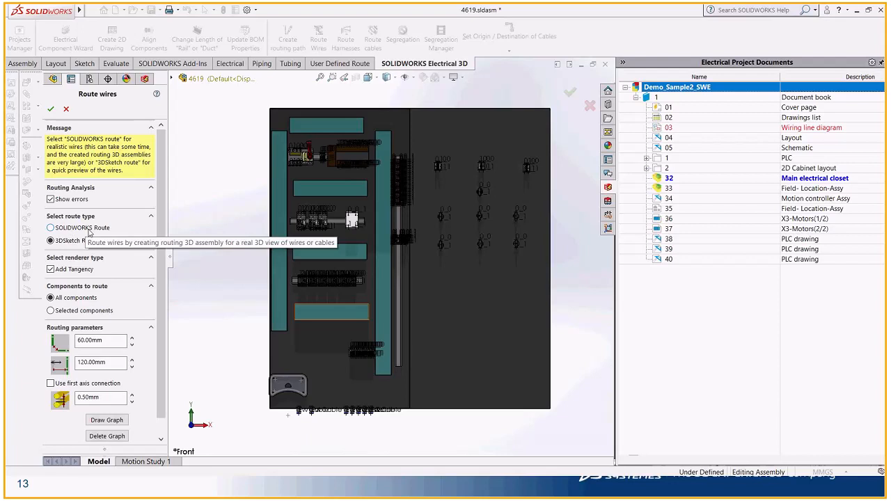
Route the wires of all components as a 3DSketch route with tangency and a 120 mm connection-to-path distance, closing the routing analysis
left_click(50, 109)
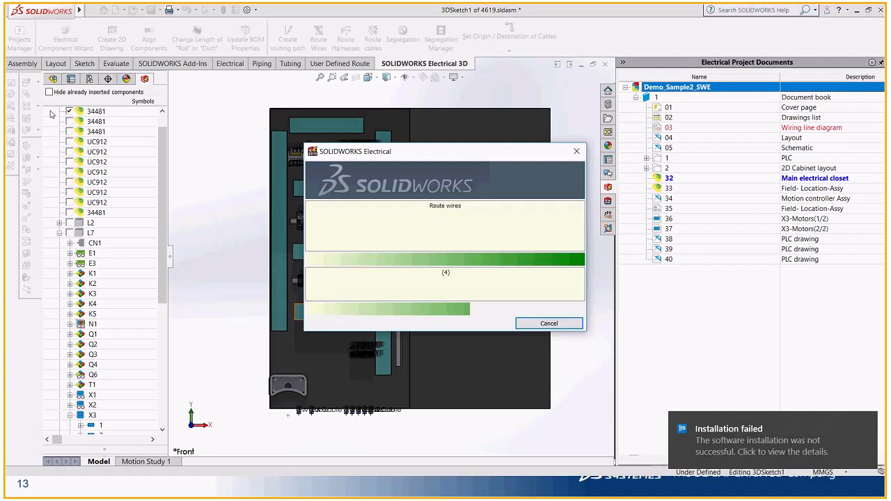
left_click(867, 422)
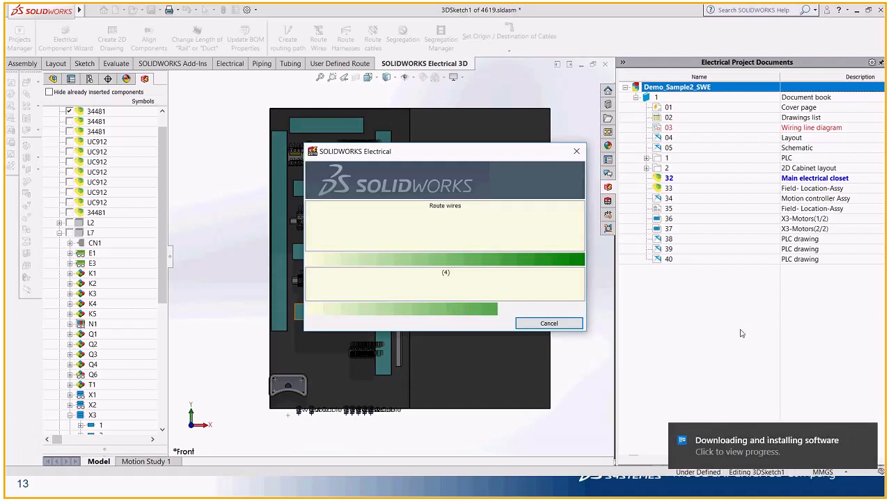
left_click(867, 434)
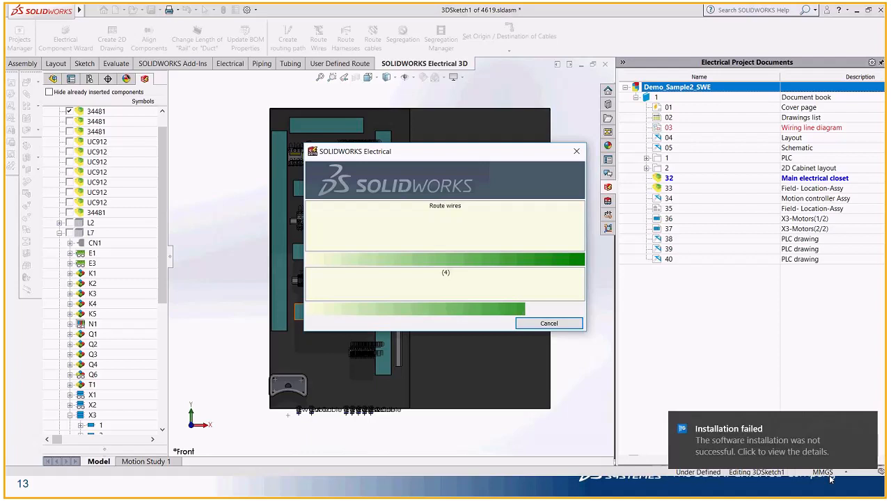
left_click(867, 422)
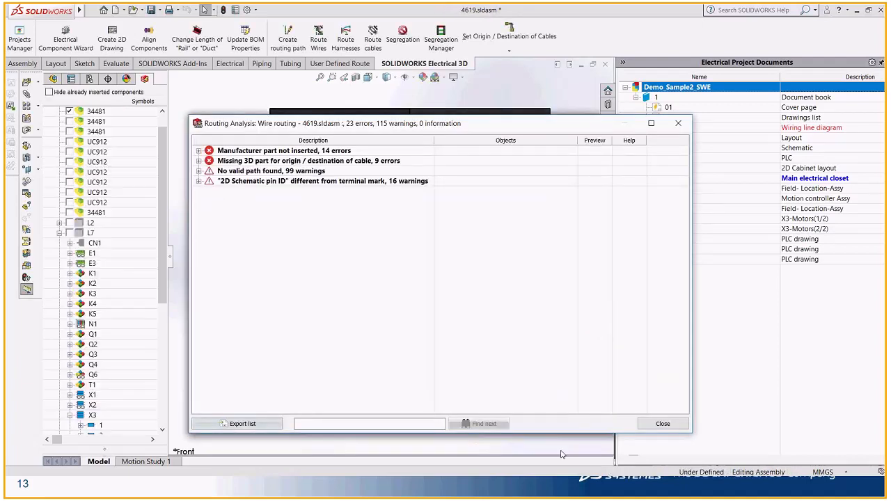
left_click(662, 423)
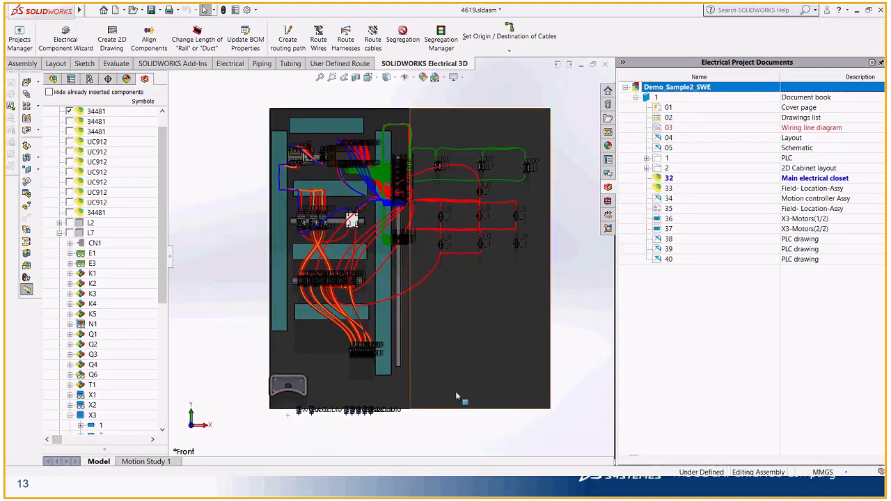
Save the cabinet assembly together with its modified Contactor and ReversingContactor parts
left_click(129, 10)
left_click(139, 12)
left_click(149, 10)
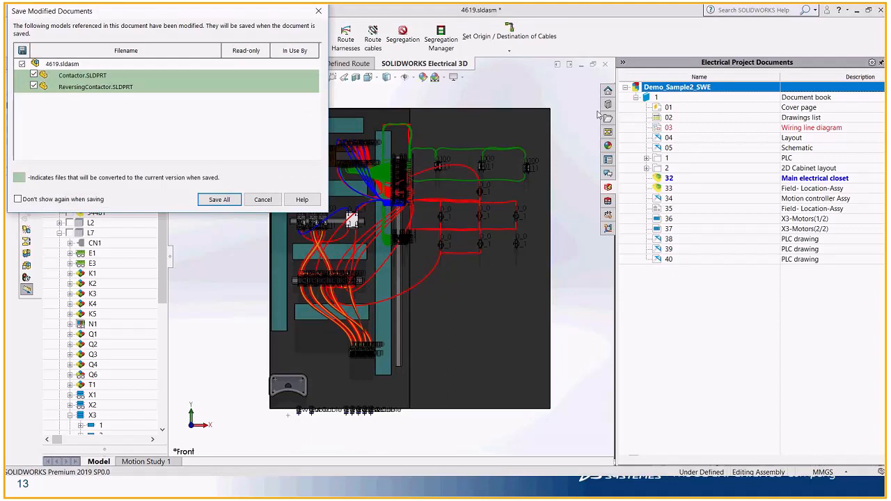
key("Return")
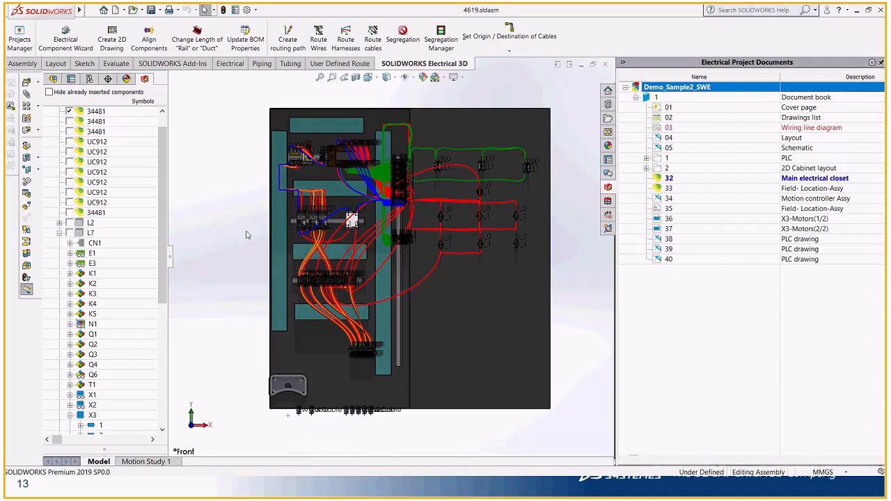
Reroute all wires as a 3DSketch route with a 500 mm distance between connection point and routing path, continuing despite the graph complexity
left_click_drag(162, 238, 159, 374)
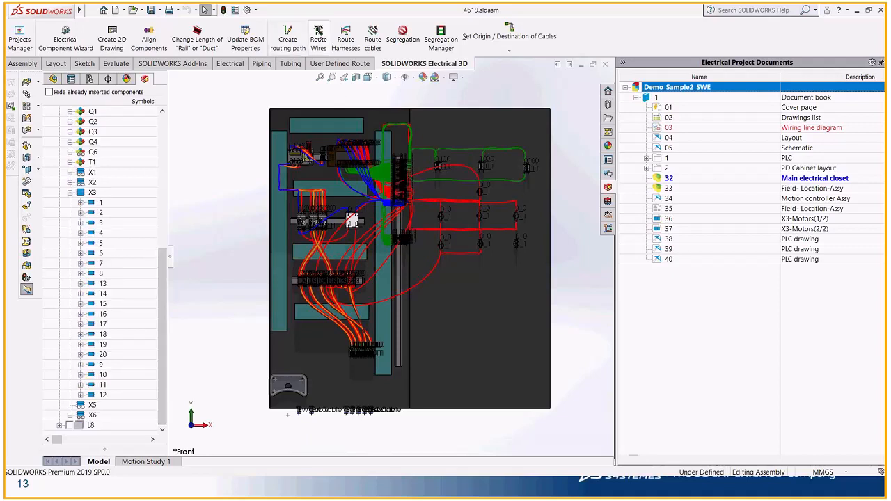
left_click(318, 35)
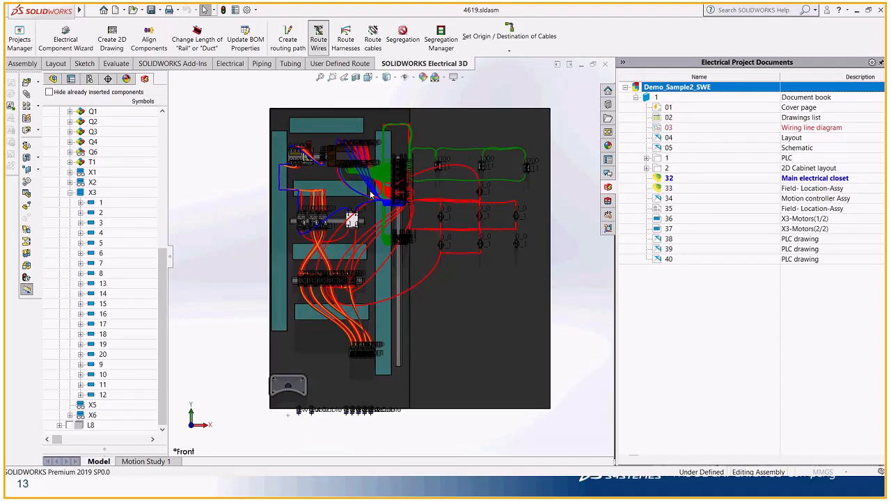
double_click(83, 362)
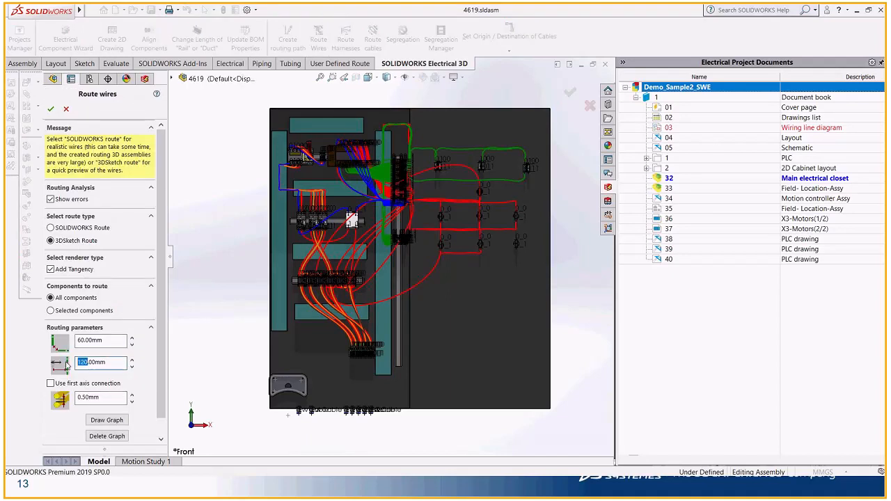
type("500")
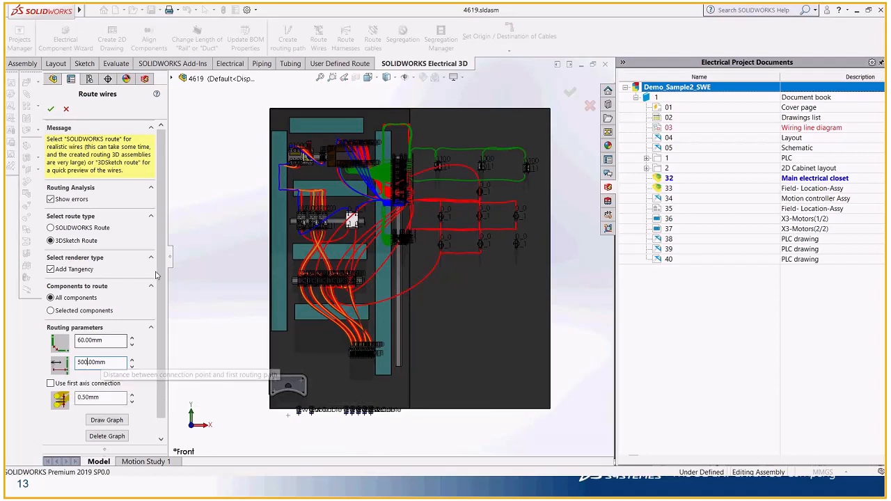
key("Return")
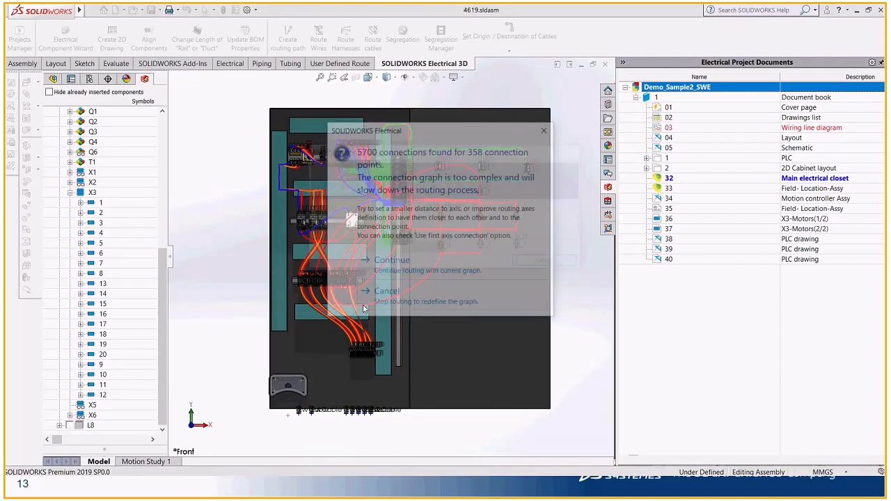
left_click(420, 270)
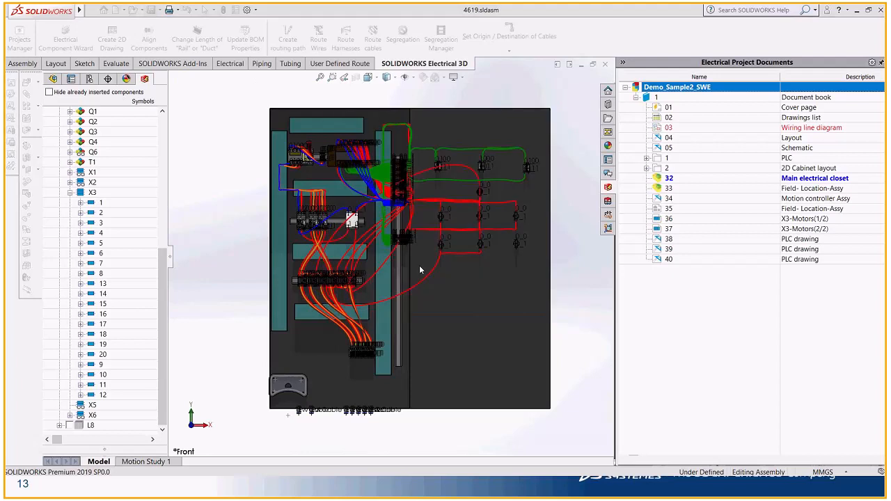
left_click(424, 245)
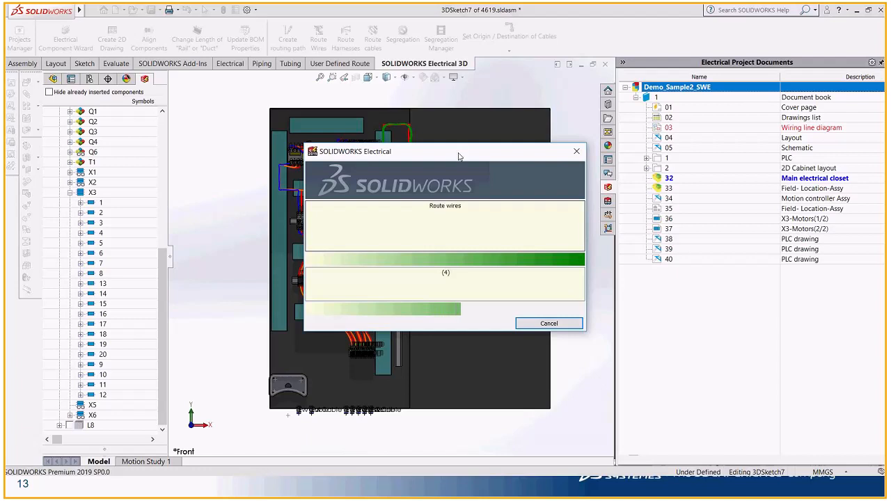
left_click_drag(438, 155, 594, 153)
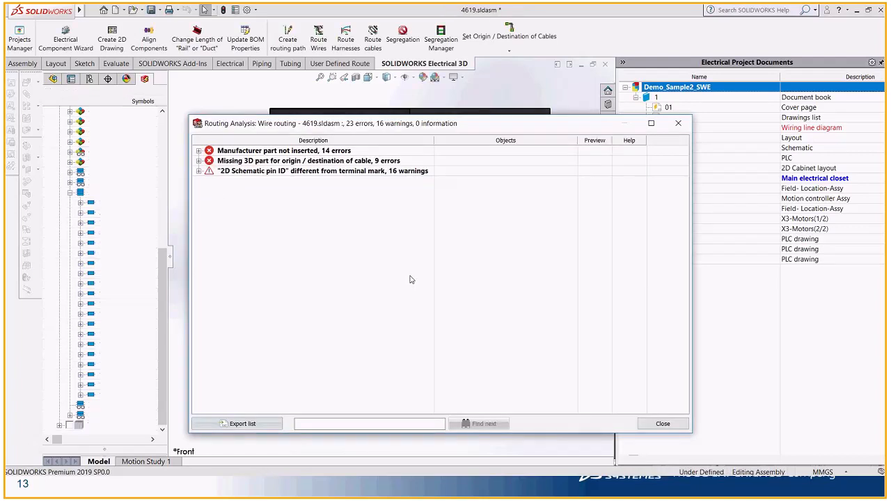
left_click(655, 437)
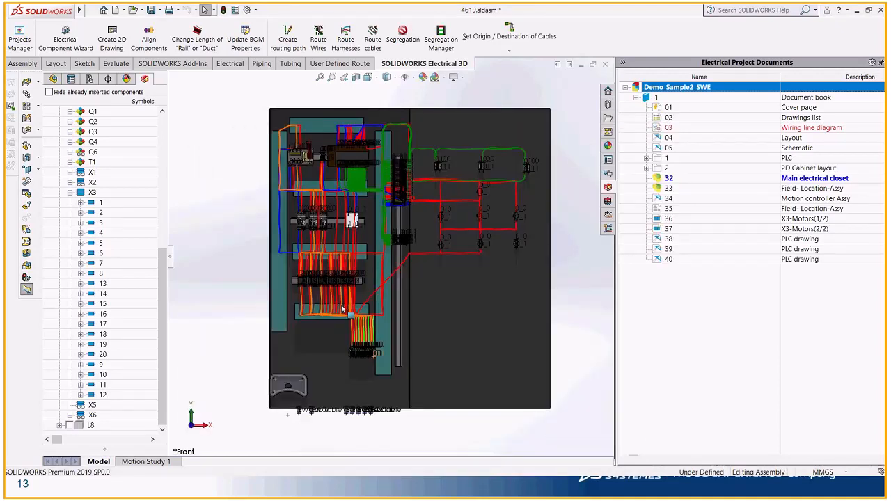
Review the wire routing parameters, in particular the distance between connection point and first routing path
scroll(314, 275, "up", 1)
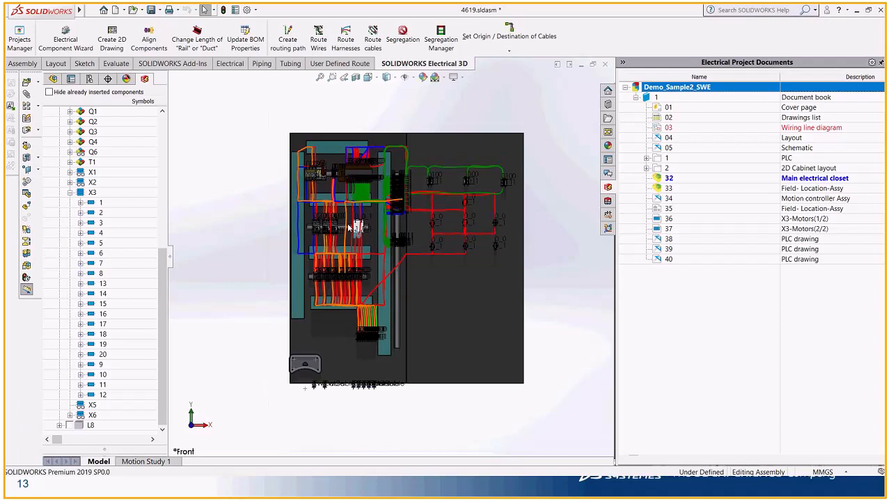
left_click(321, 37)
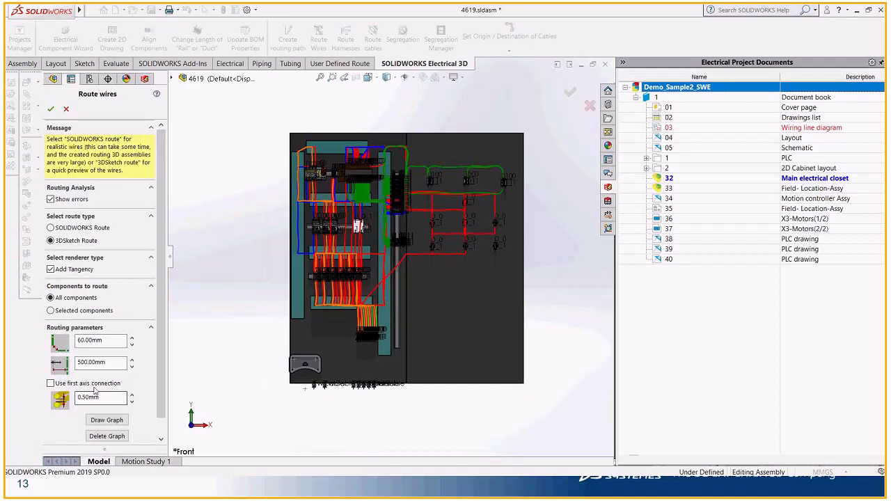
left_click_drag(82, 362, 76, 362)
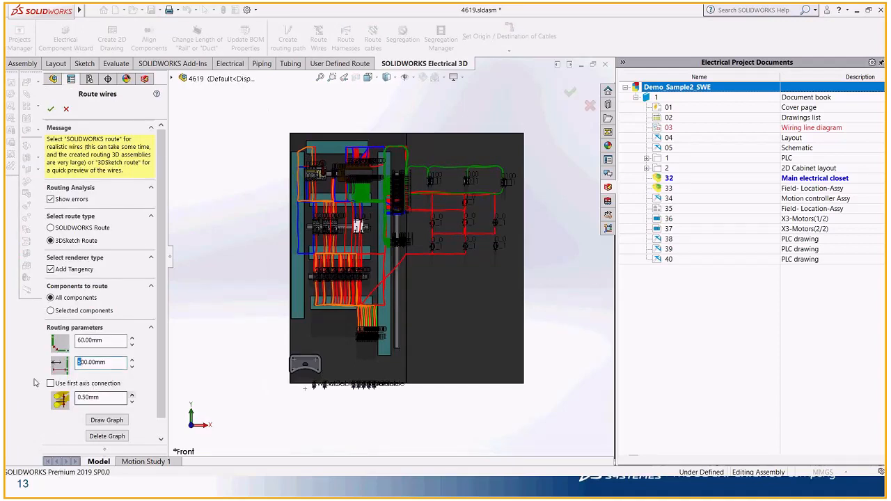
left_click(81, 362)
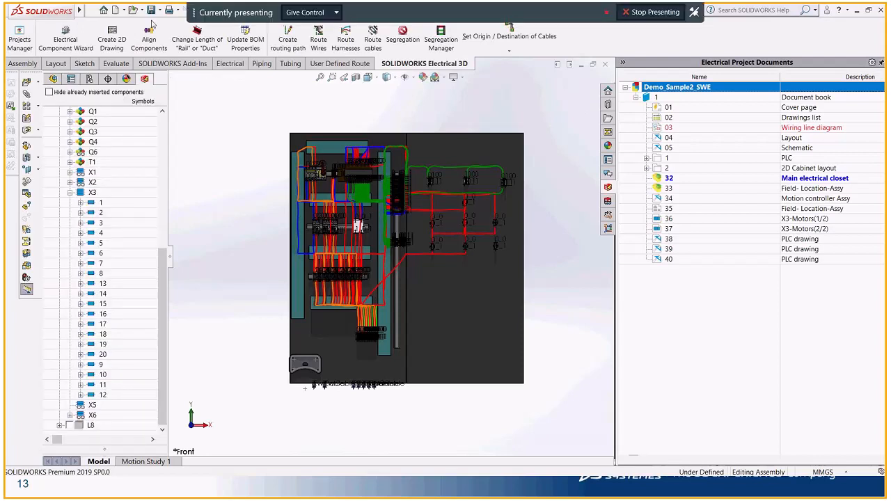
Save the routed main electrical closet assembly, dismiss the rebuild report and close the document
left_click(151, 9)
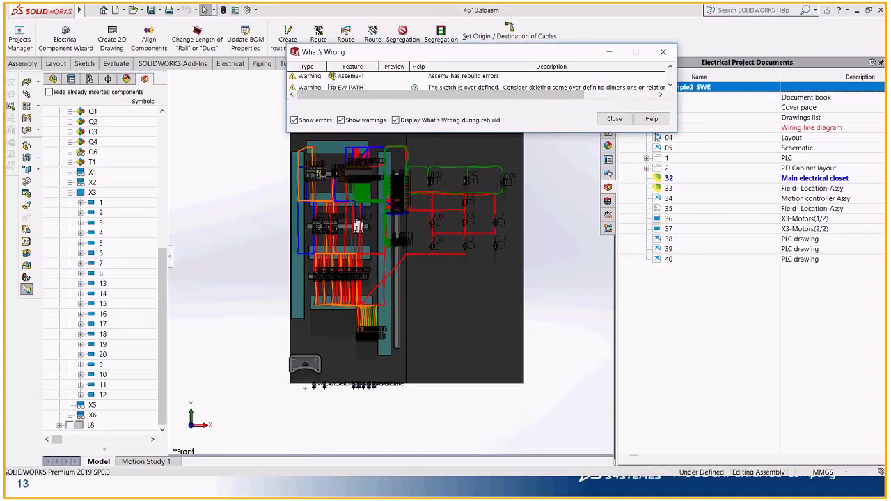
left_click(614, 118)
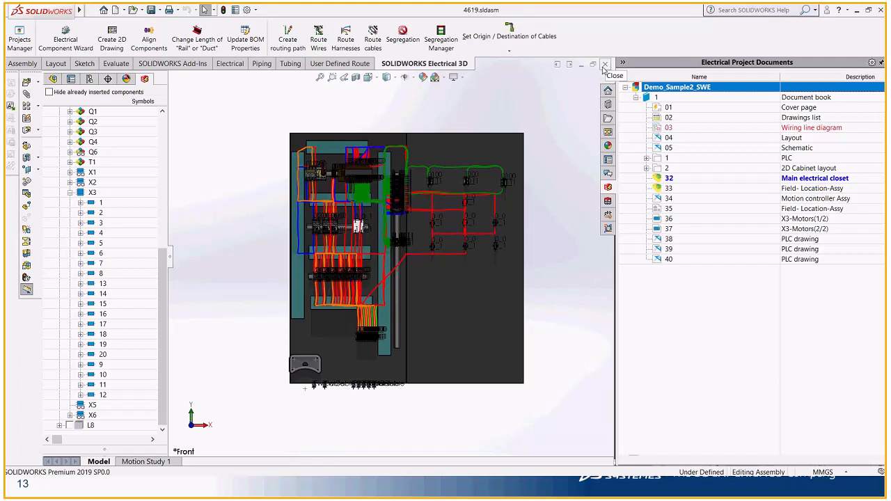
left_click(605, 64)
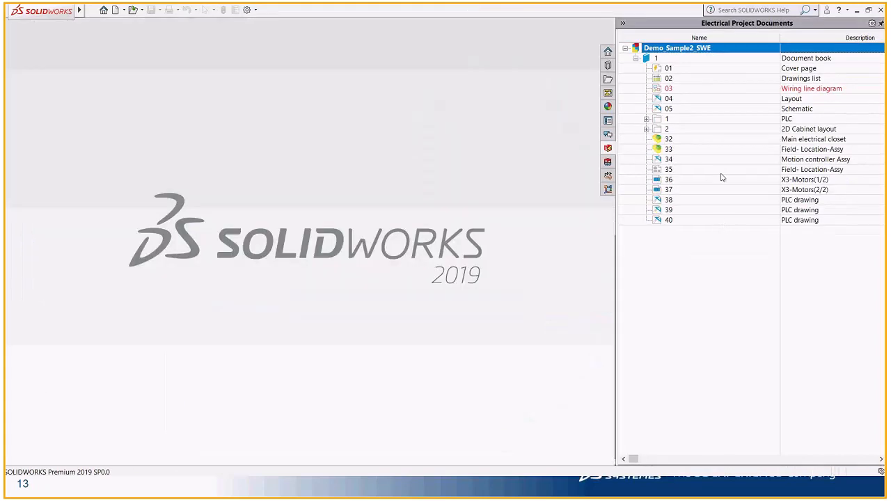
Open the Field- Location-Assy document 33 and dismiss its open summary and rebuild report
double_click(692, 149)
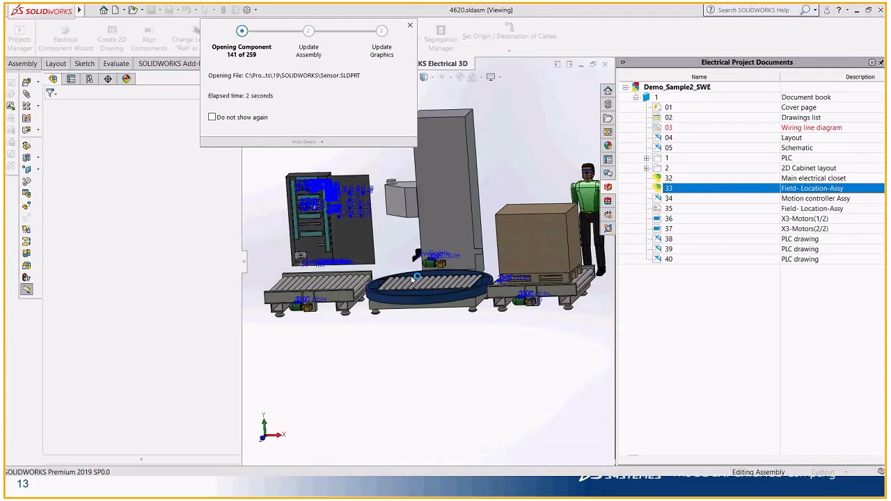
left_click(366, 284)
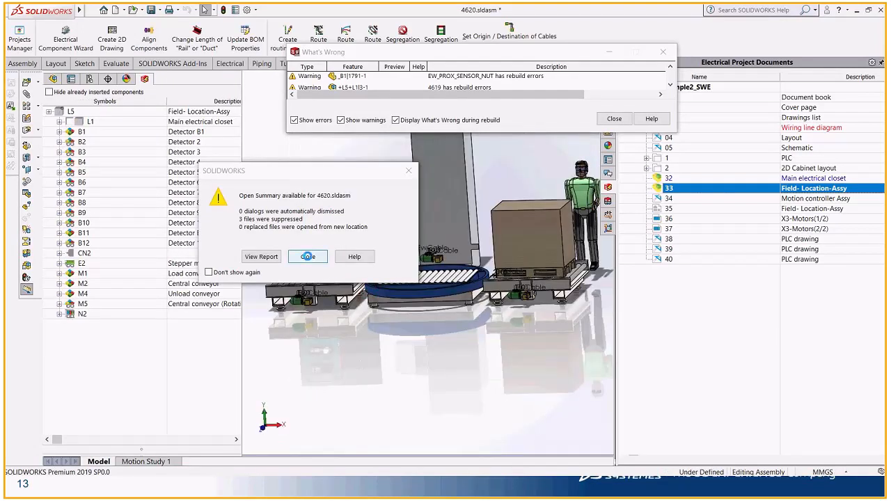
left_click(309, 258)
left_click(610, 120)
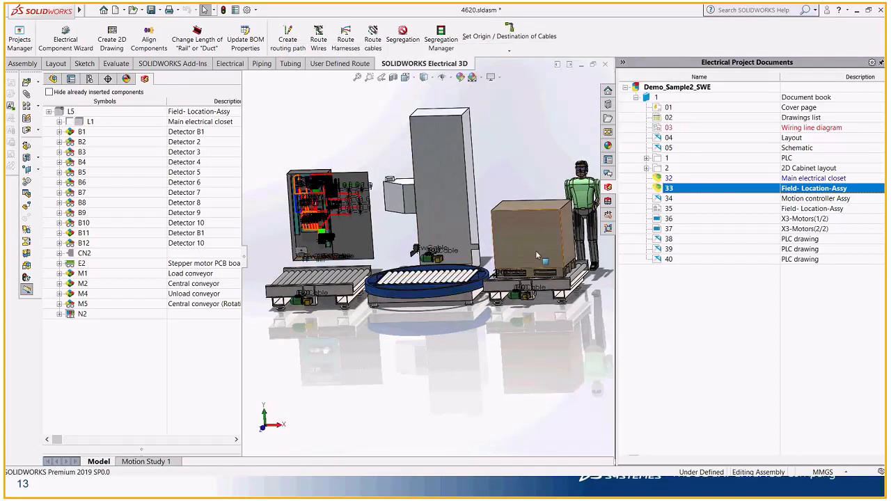
Inspect the wired cabinet within the field assembly and check the Route Cables options without running the command
middle_click_drag(535, 251, 392, 245)
scroll(351, 222, "down", 5)
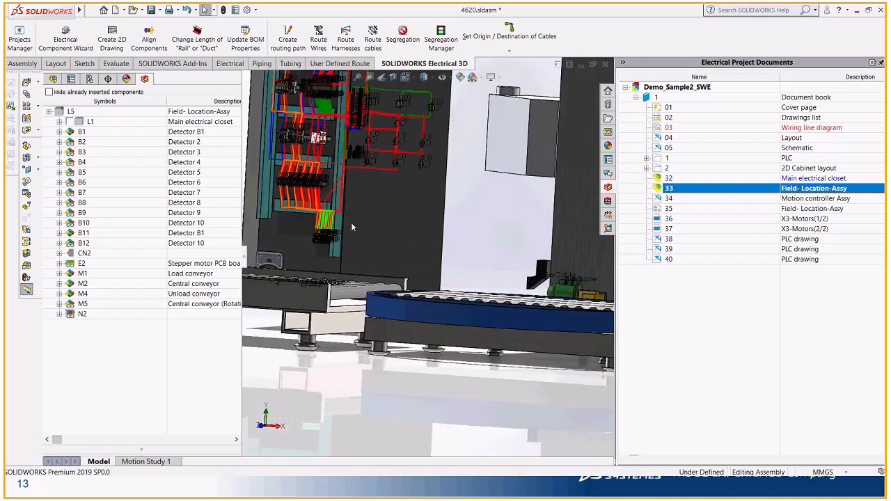
scroll(361, 382, "up", 2)
middle_click_drag(362, 382, 411, 379)
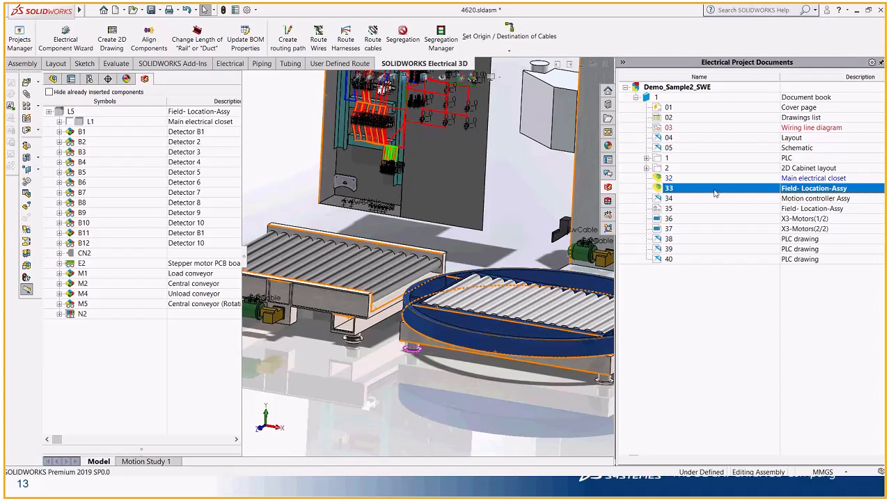
left_click(373, 40)
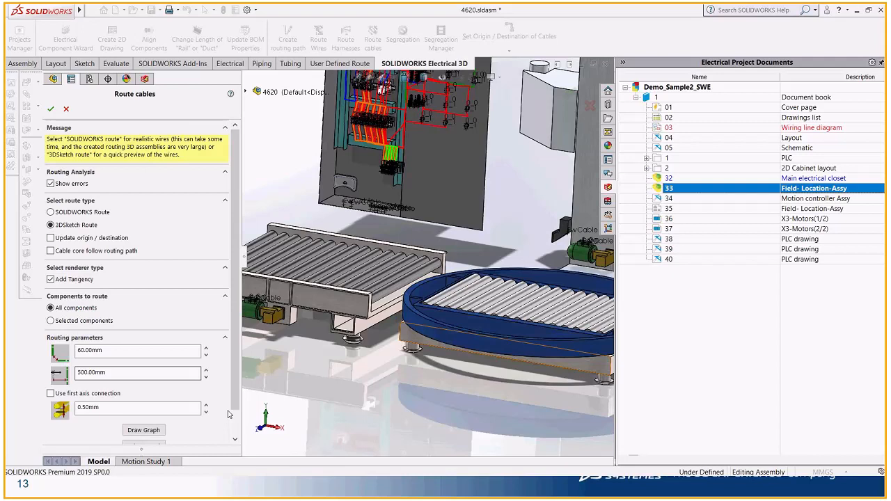
key("Escape")
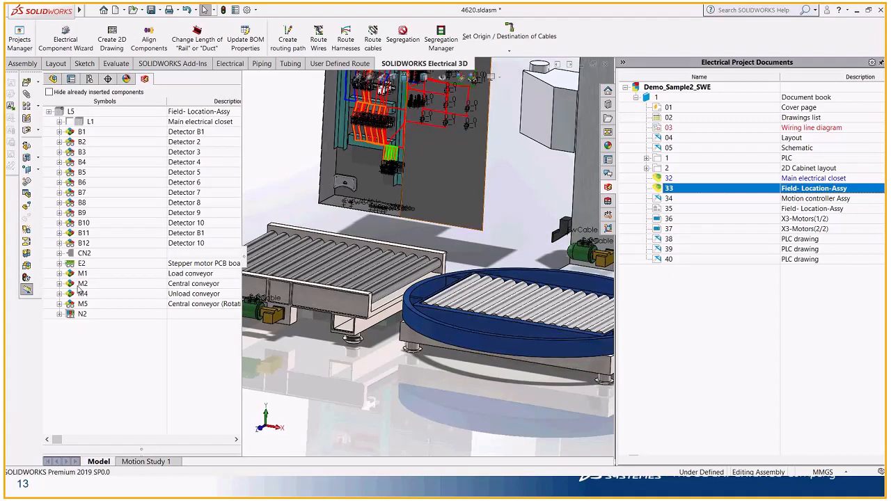
Locate the LS100L-4P(3) motors of load conveyor M1 and central conveyor M2 in the assembly and examine their surroundings
left_click(59, 273)
left_click(106, 283)
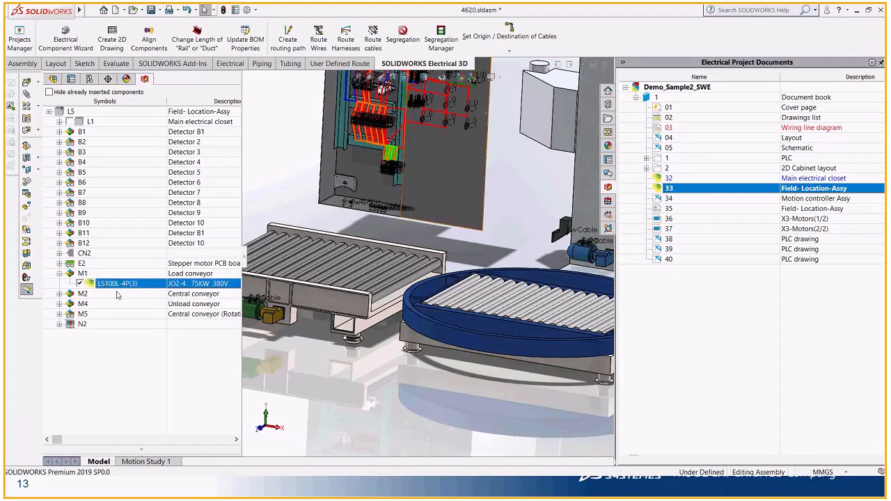
scroll(293, 405, "up", 2)
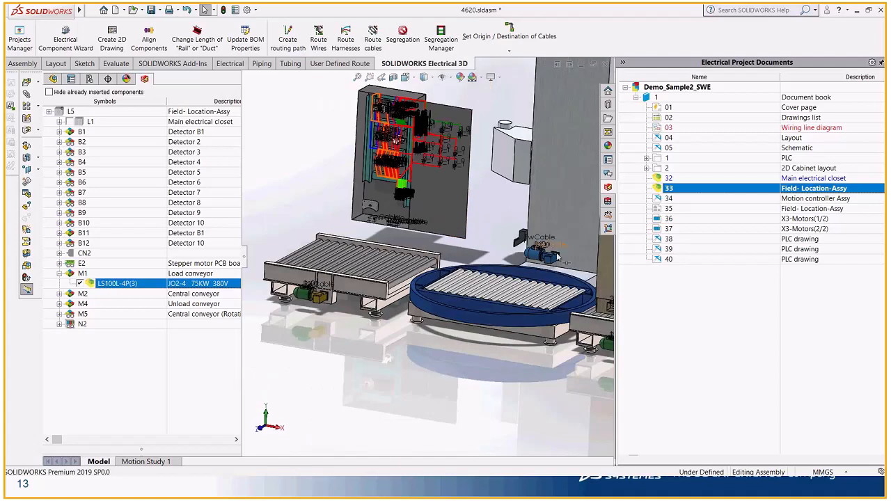
scroll(585, 250, "down", 3)
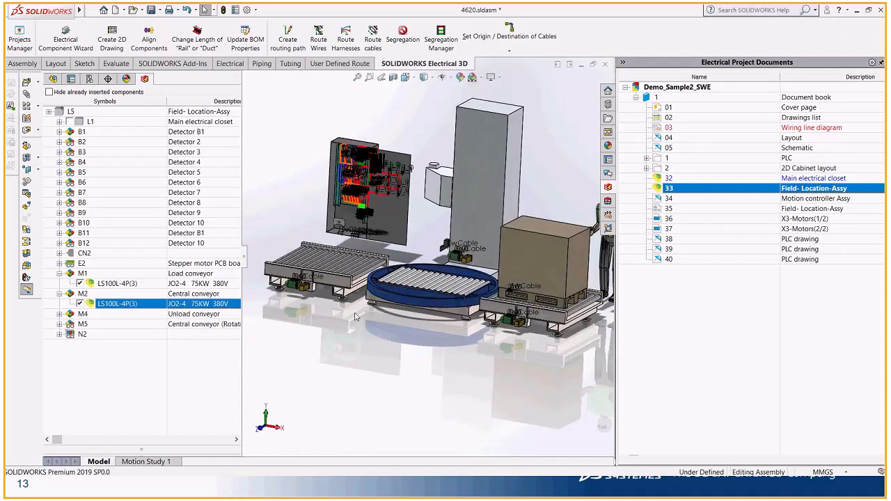
scroll(465, 288, "down", 3)
scroll(497, 292, "down", 4)
middle_click_drag(475, 208, 564, 346)
scroll(564, 346, "down", 2)
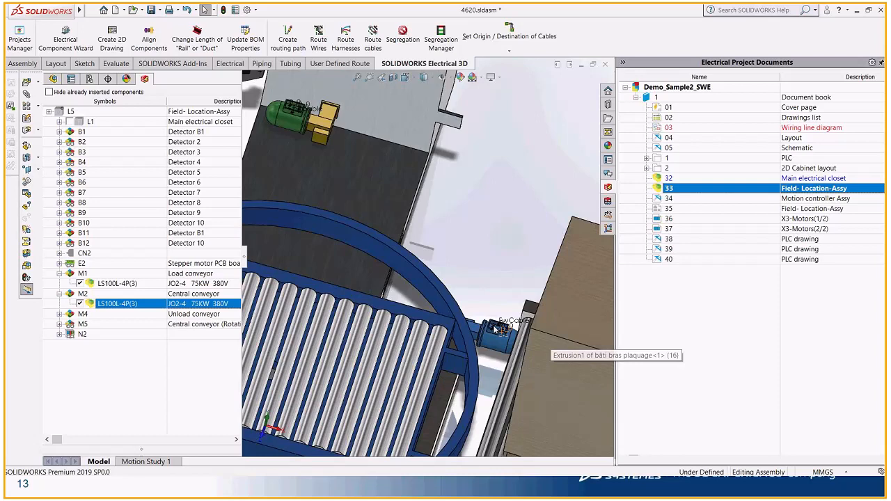
scroll(497, 330, "up", 5)
middle_click_drag(442, 368, 286, 295)
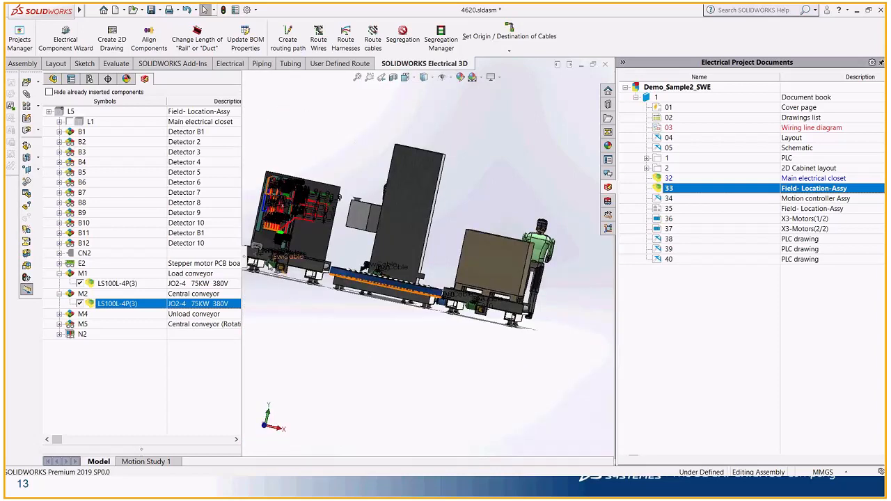
Examine the motor entries of unload conveyor M4 and central conveyor M5, collapse M1 and M2, and show the assembly in isometric orientation
left_click(60, 314)
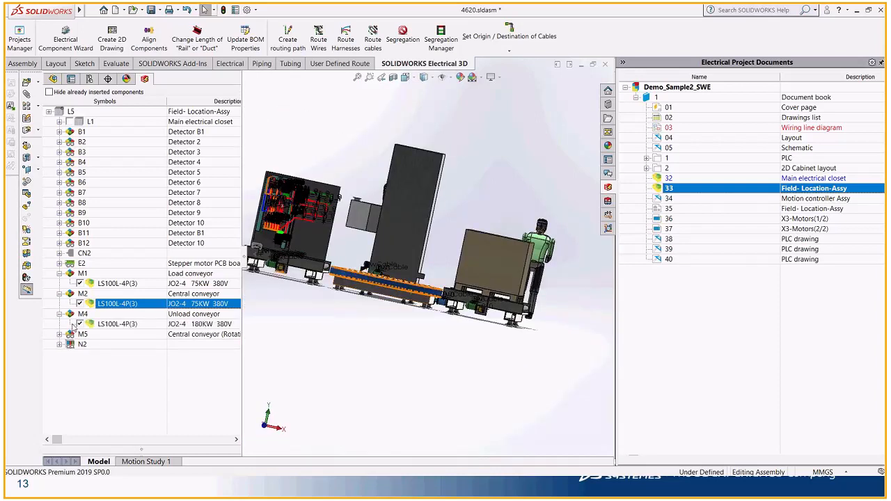
left_click(76, 334)
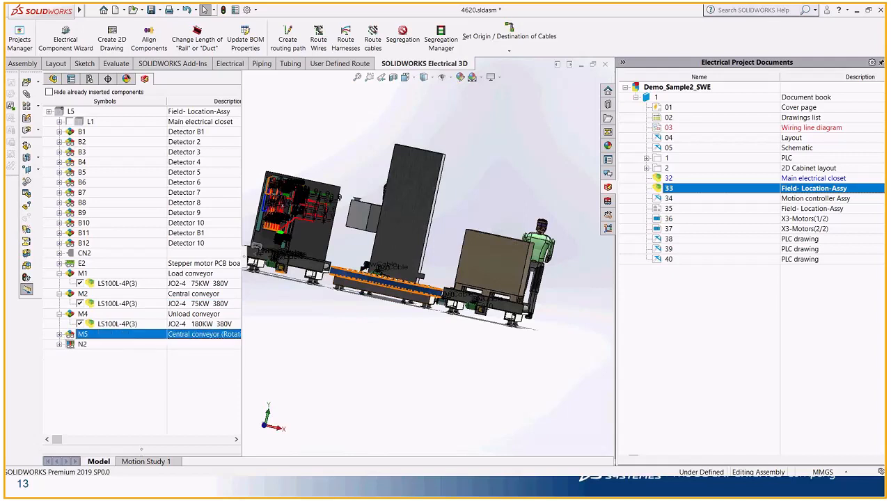
left_click(60, 274)
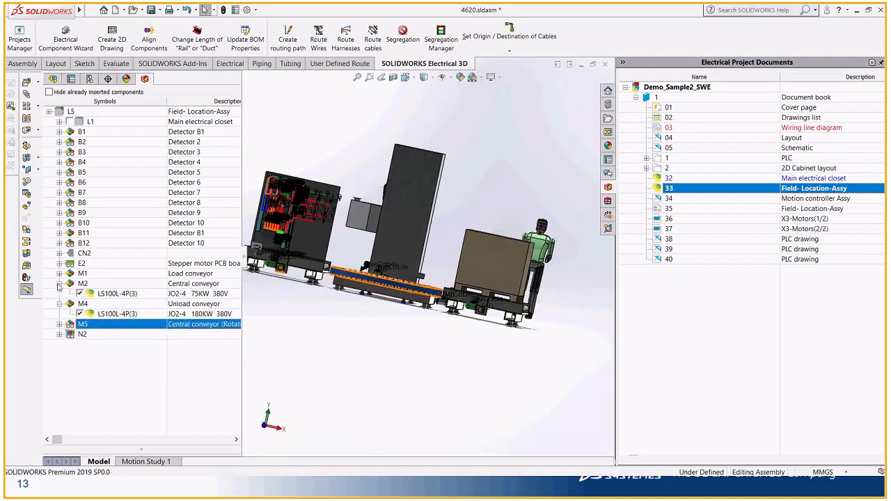
left_click(60, 284)
scroll(488, 372, "up", 2)
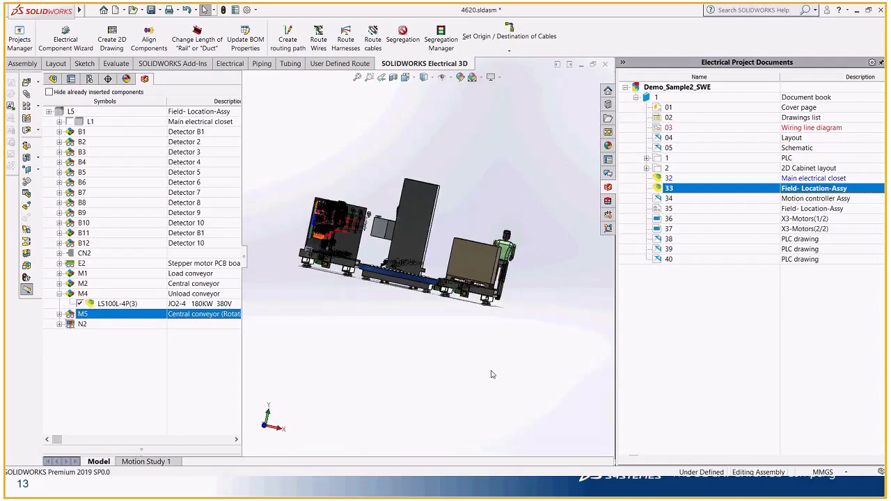
middle_click_drag(491, 374, 511, 374)
key("space")
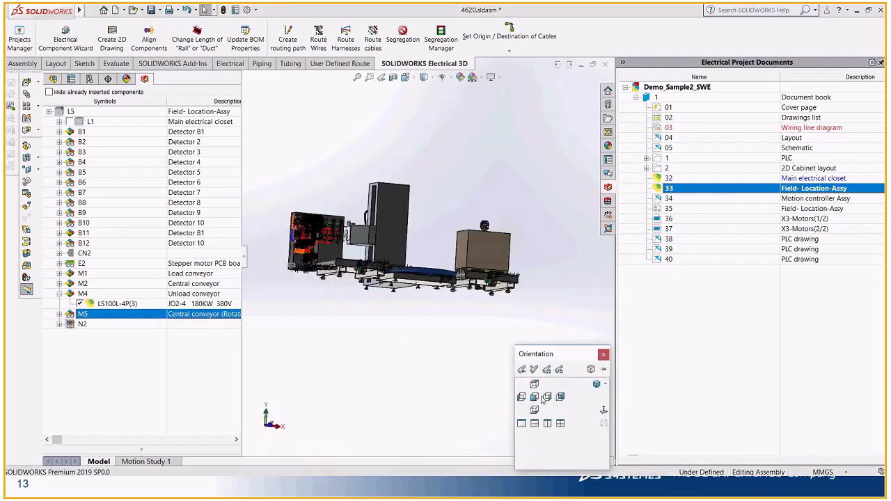
left_click(597, 383)
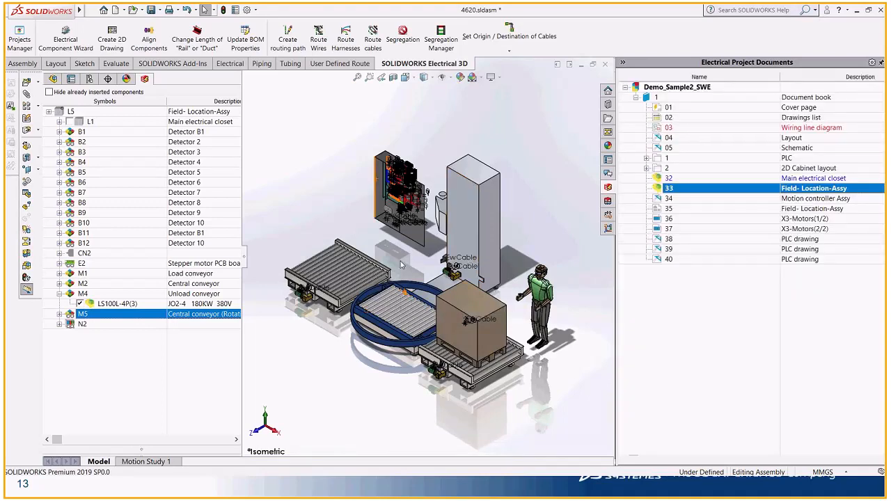
Set up Route Cables with the SOLIDWORKS Route type, limited to selected components
left_click(373, 38)
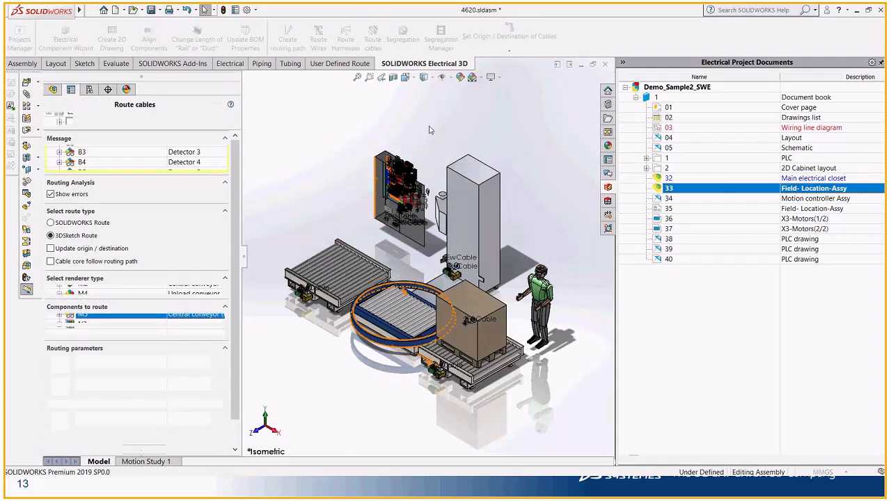
left_click(81, 224)
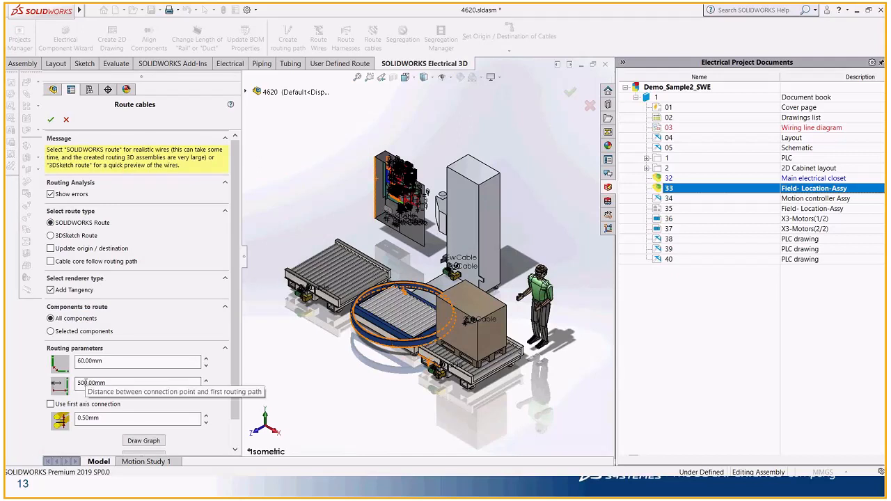
left_click(64, 334)
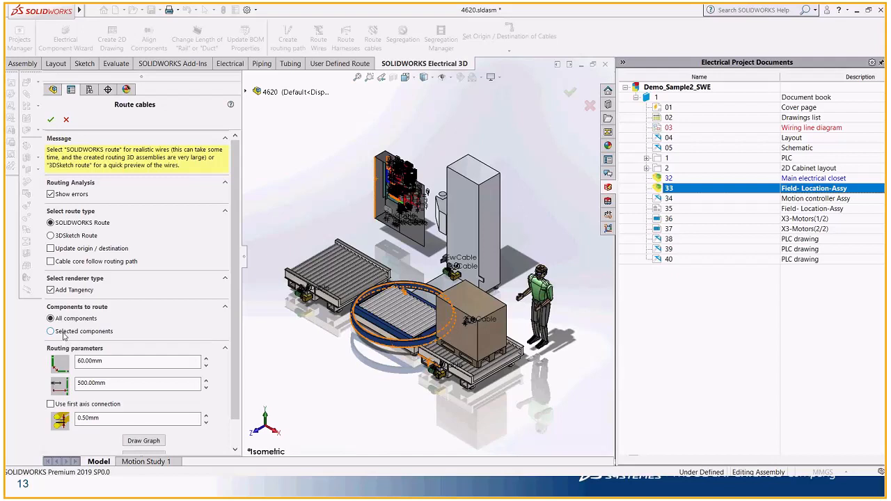
Choose motors M5, M2 and M1 as the components, run the cable routing and dismiss the routing analysis report
scroll(399, 249, "down", 3)
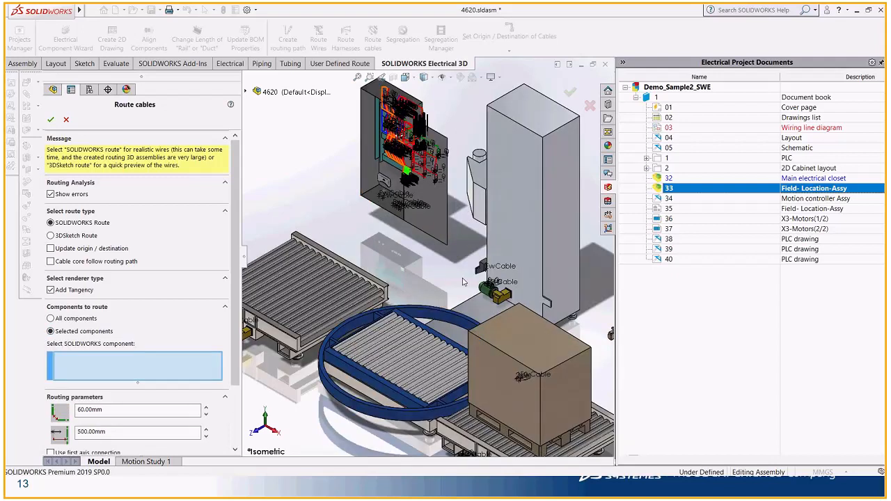
scroll(463, 282, "down", 3)
left_click(537, 308)
scroll(390, 263, "down", 3)
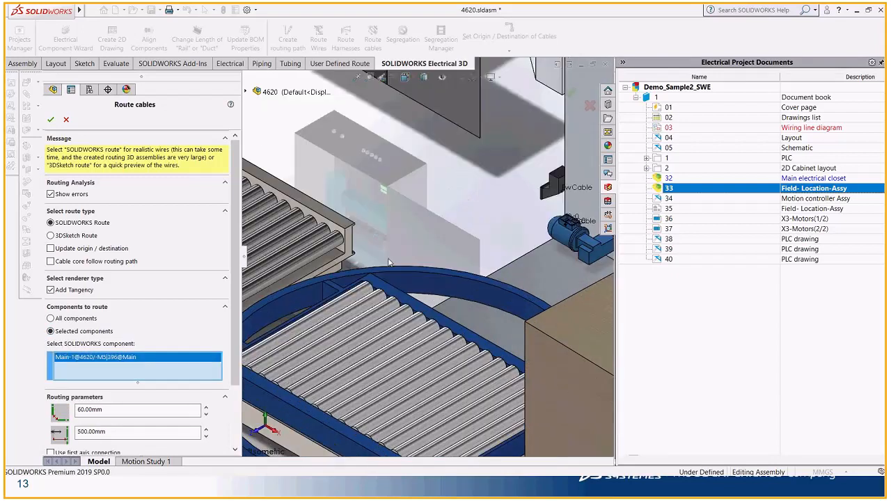
middle_click_drag(389, 263, 521, 271)
left_click(550, 350)
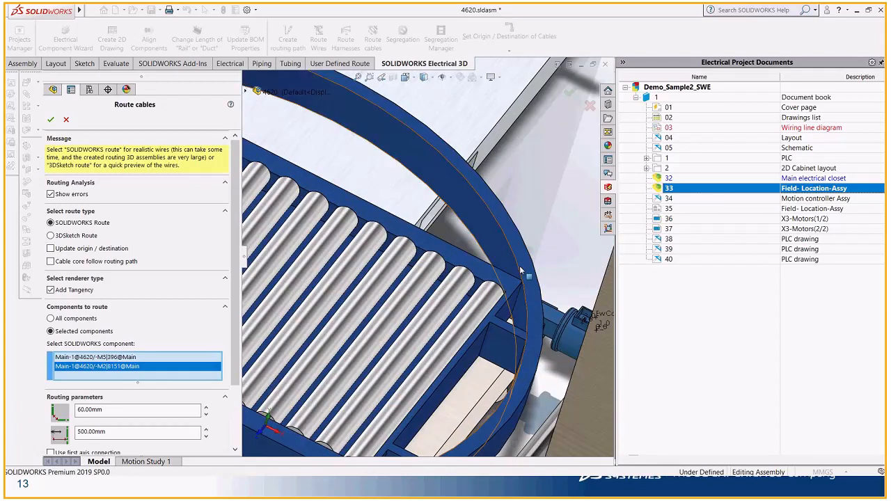
scroll(520, 271, "up", 6)
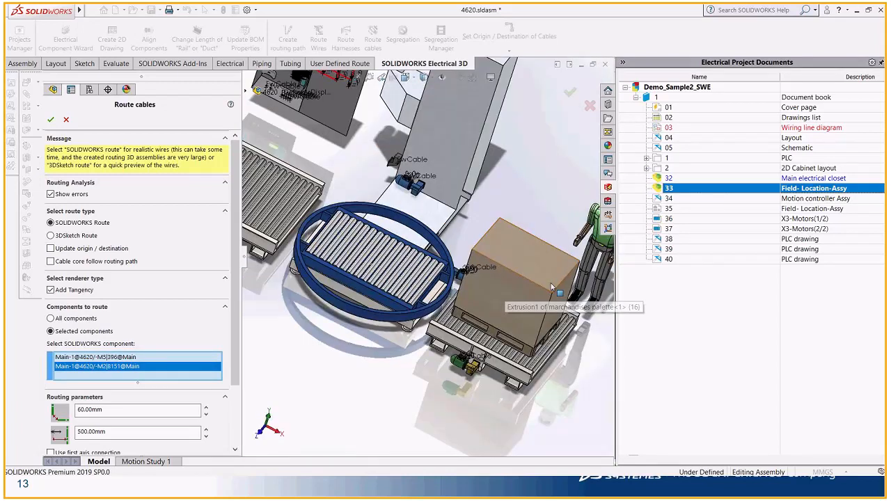
left_click(552, 287)
middle_click_drag(552, 286, 271, 295)
scroll(270, 294, "up", 2)
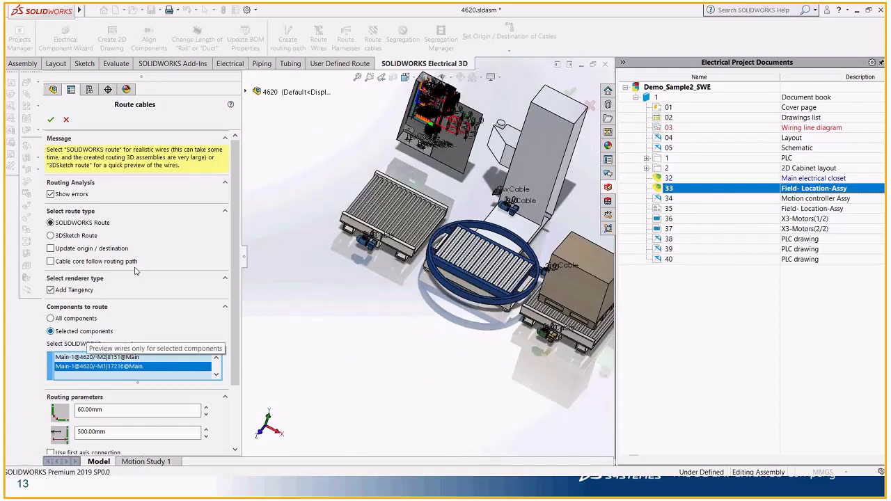
left_click(50, 120)
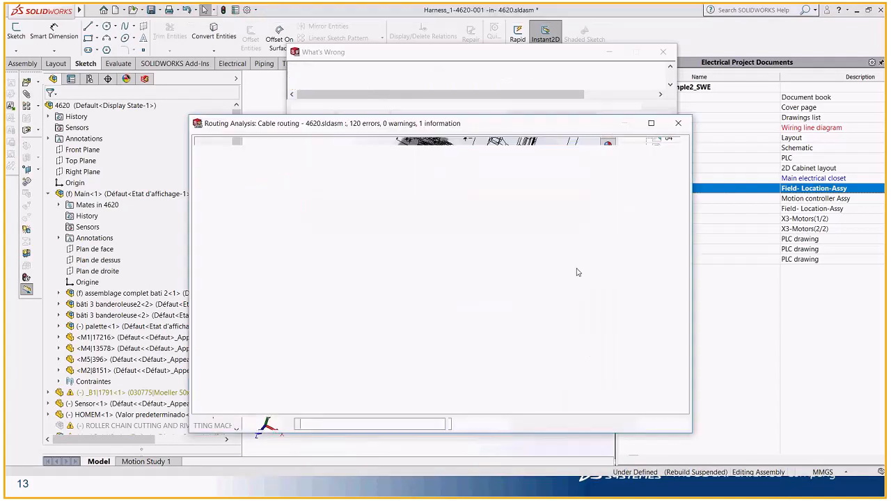
left_click(662, 423)
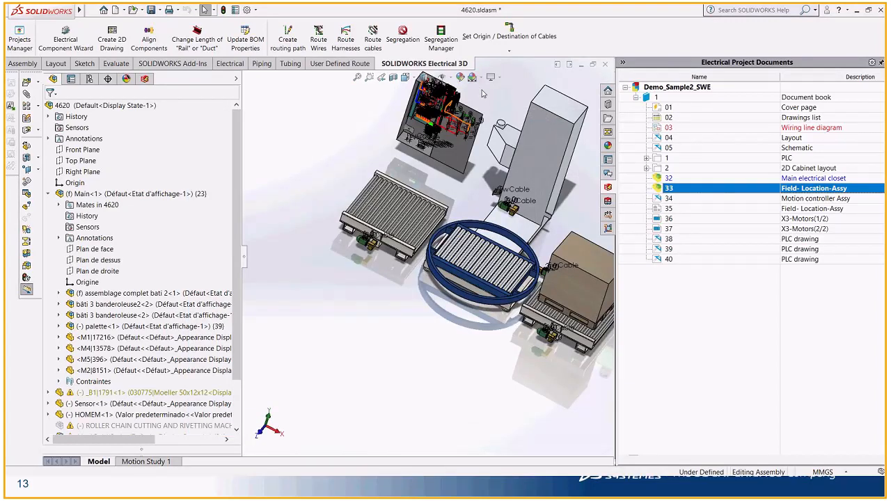
Hide the sketches and connection point labels to examine the cabinet, conveyors and motors, and show them again
left_click(451, 78)
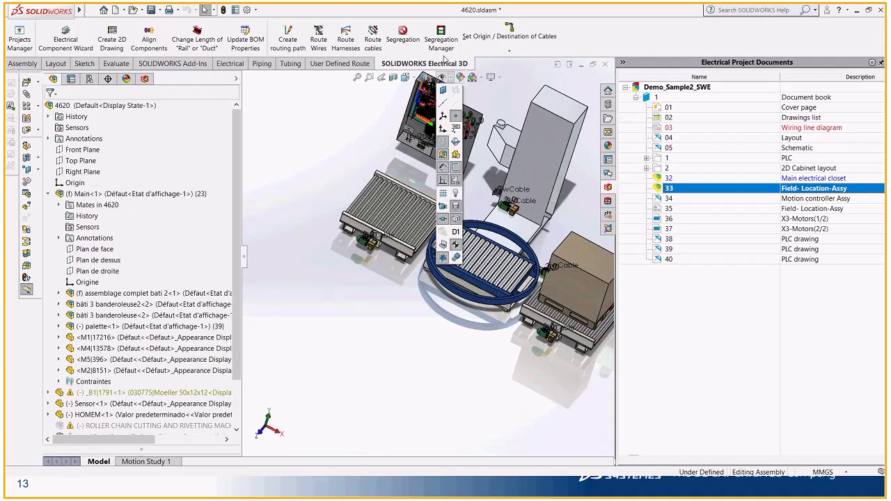
left_click(456, 168)
middle_click_drag(518, 387, 536, 360)
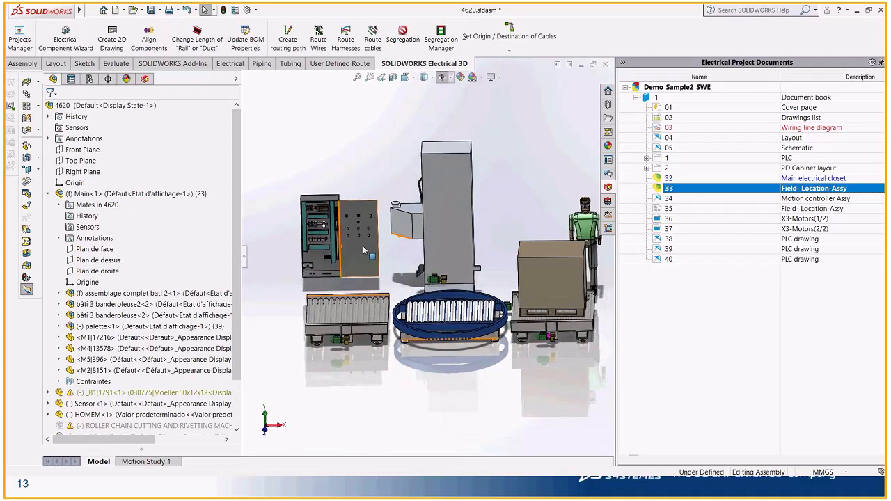
left_click(427, 78)
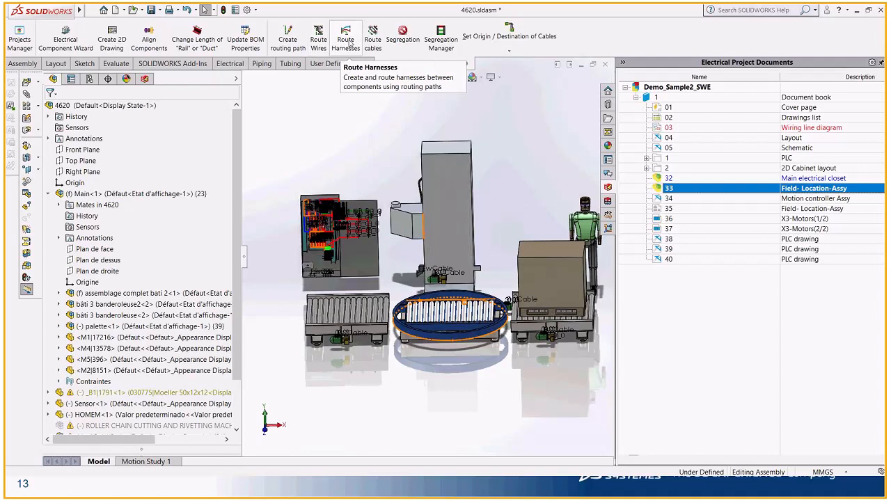
left_click(372, 38)
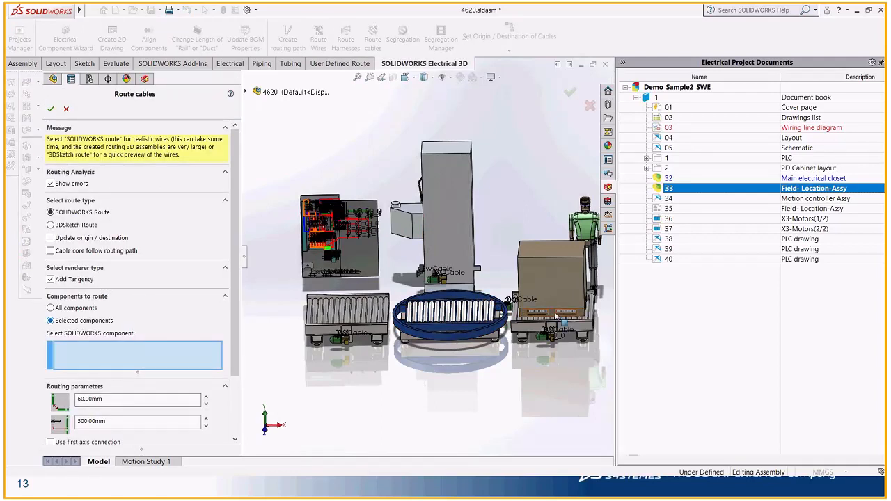
scroll(446, 289, "down", 2)
left_click(422, 276)
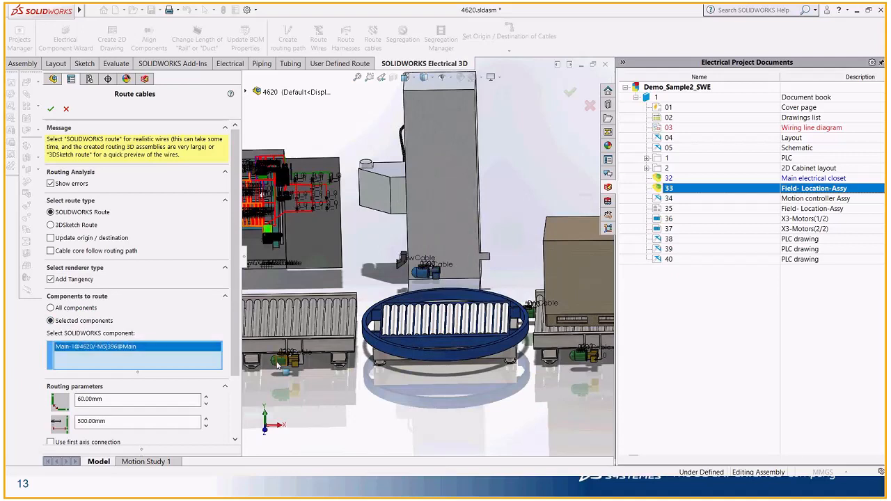
left_click(284, 359)
left_click(575, 359)
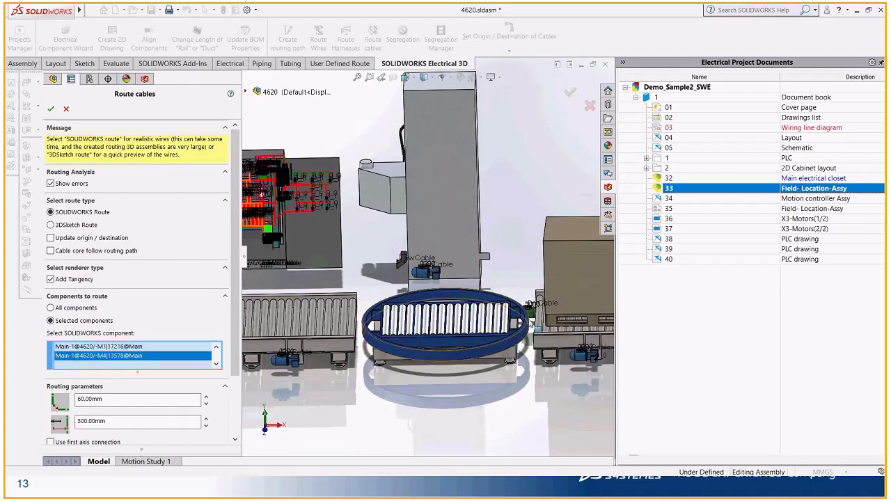
scroll(554, 333, "down", 2)
left_click(523, 302)
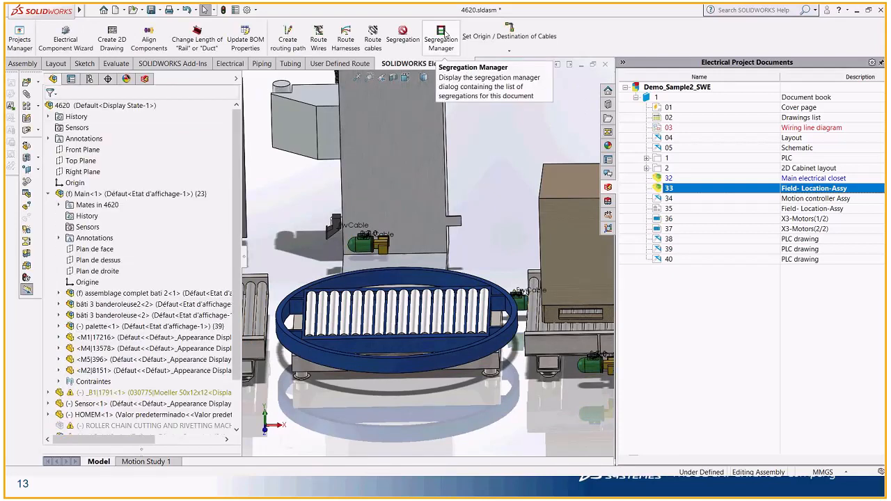
Open Set Origin / Destination of Cables for cable W1 and examine its origin cable gland and destination motor
left_click(509, 35)
left_click(194, 202)
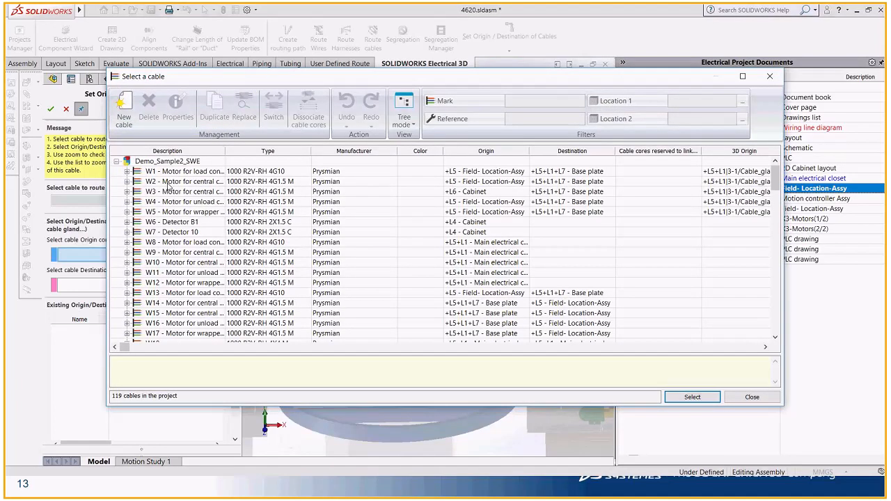
double_click(167, 173)
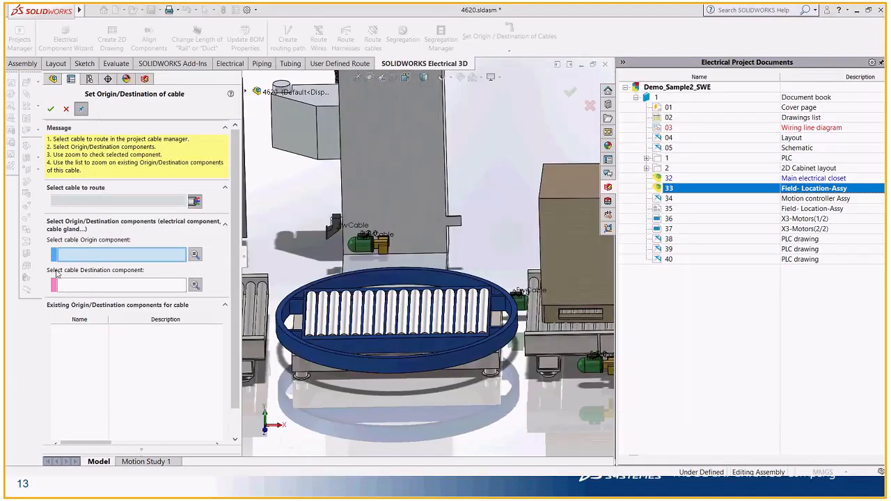
left_click(195, 255)
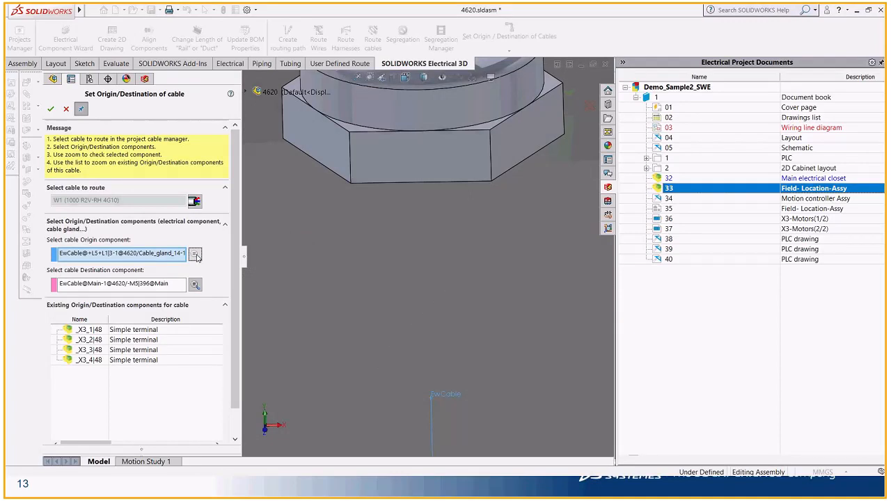
scroll(430, 256, "up", 8)
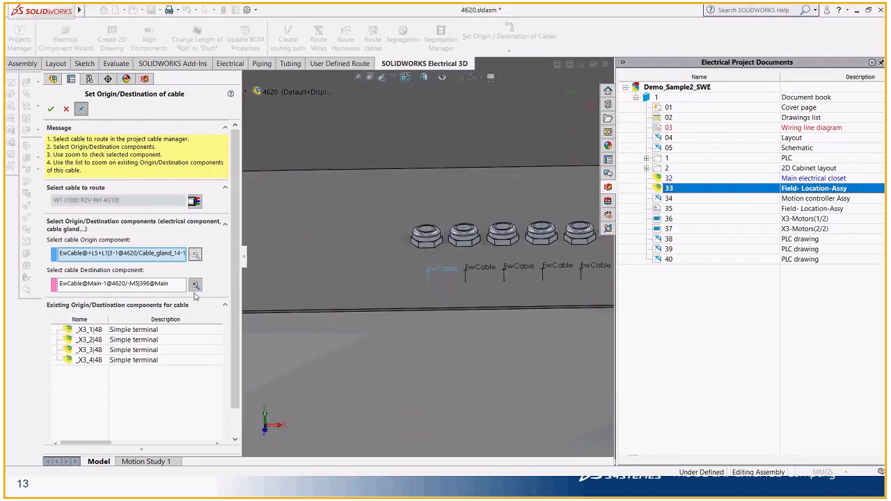
left_click(195, 285)
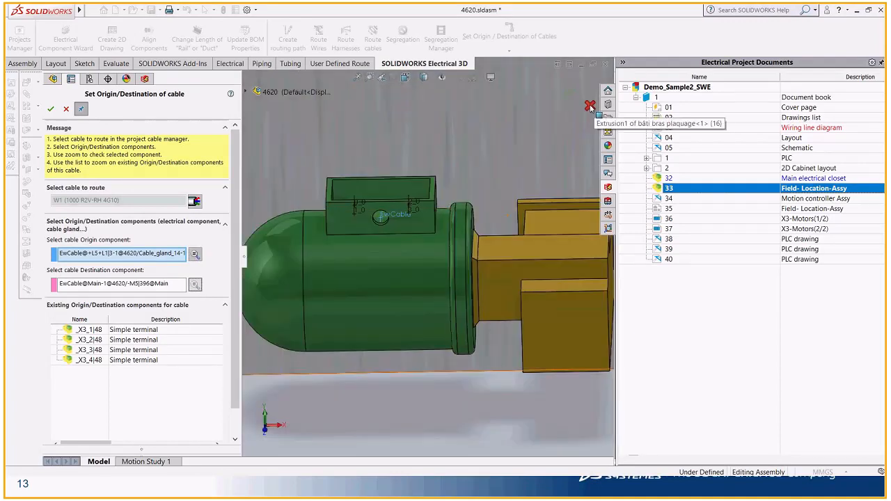
Select cable W2 for the central conveyor motor and examine its origin cable gland and destination motor
left_click(195, 201)
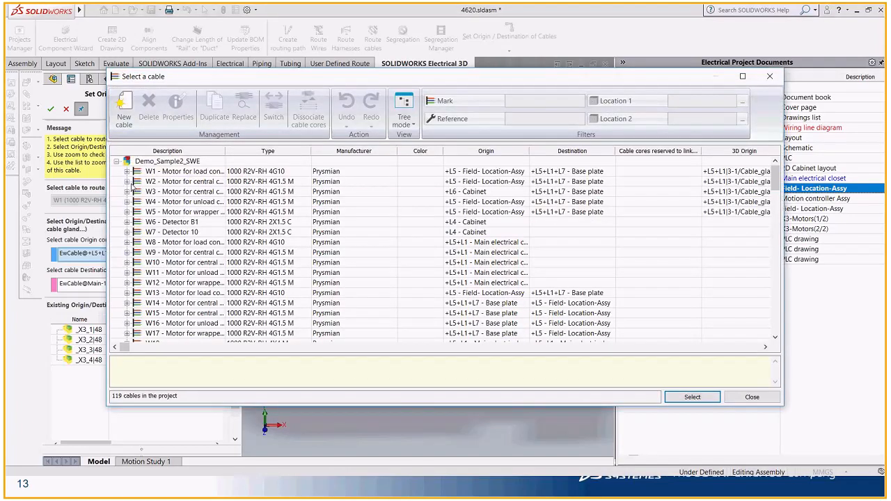
left_click(131, 181)
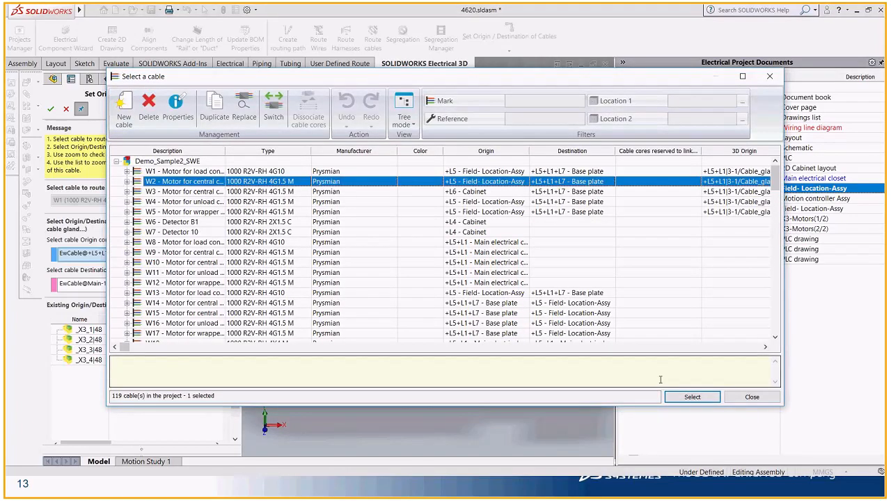
left_click(692, 396)
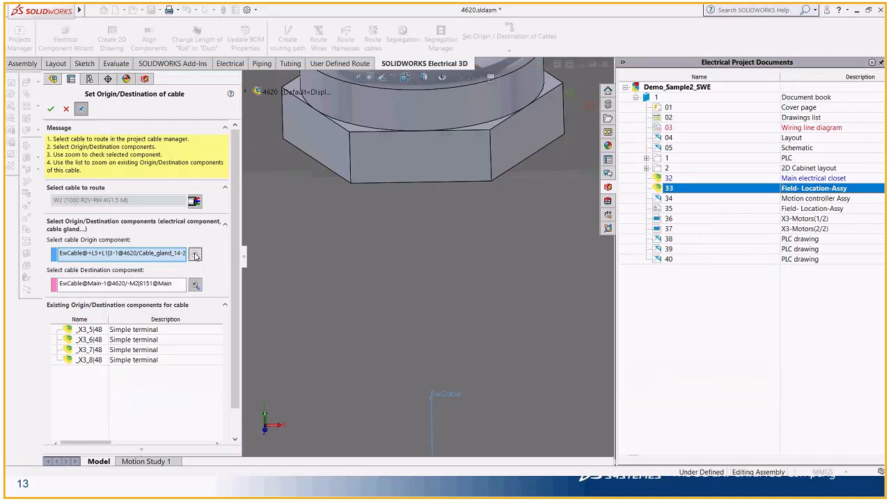
left_click(195, 255)
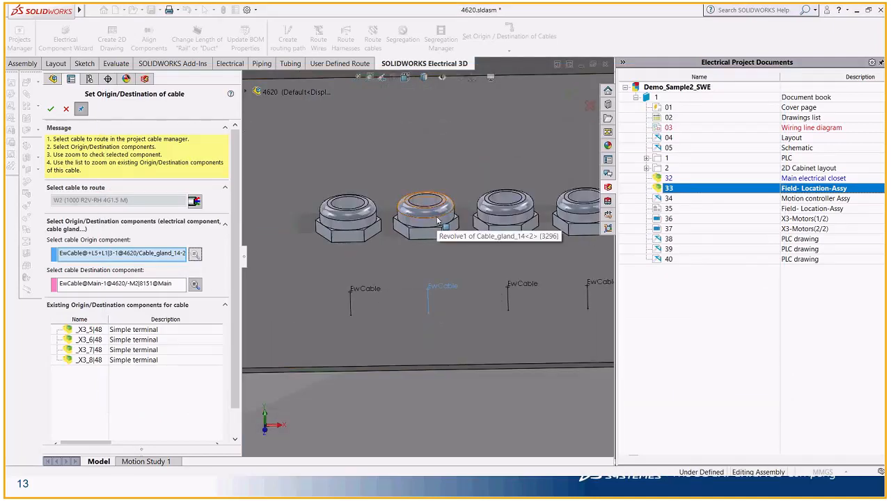
left_click(195, 284)
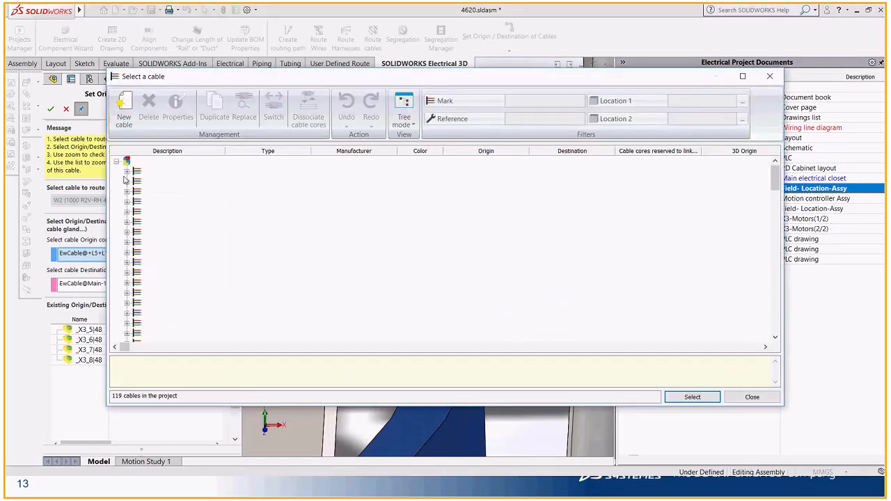
Select cable W4 and check its assigned origin cable gland and destination motor
left_click(158, 202)
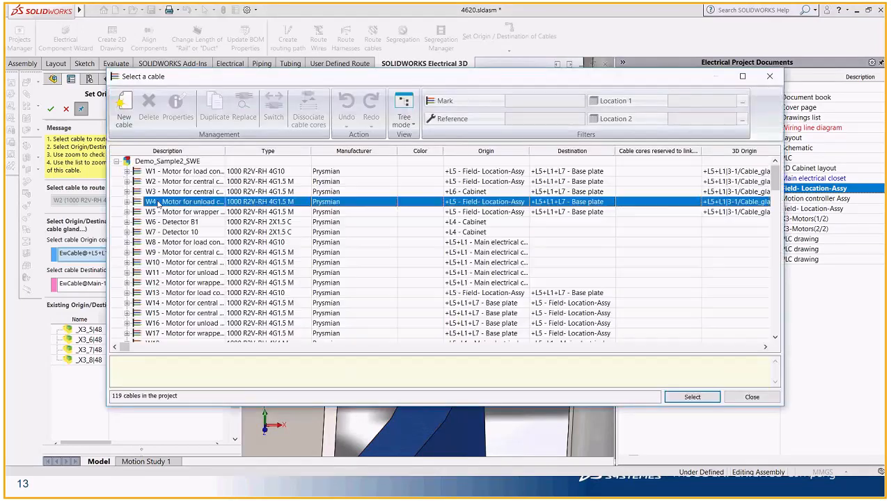
left_click(692, 397)
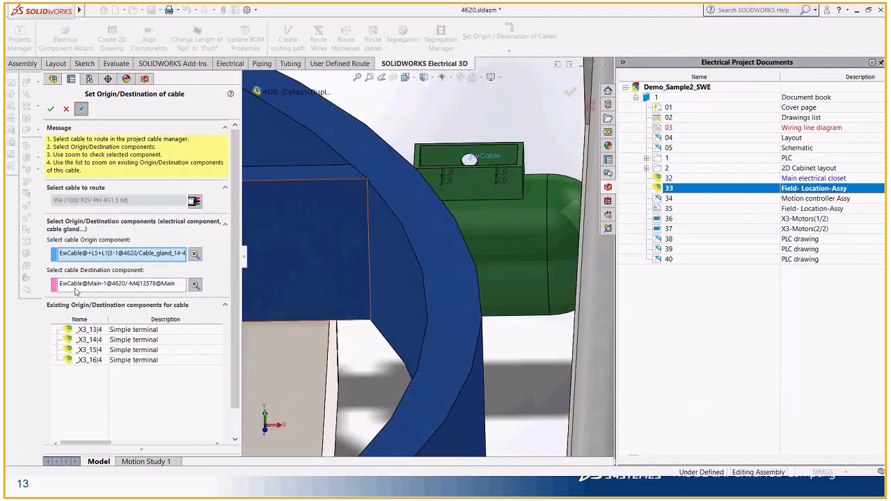
Load cable W5, assign the motor beneath the pallet-loaded conveyor as its destination component, and confirm the origin/destination settings
left_click(194, 202)
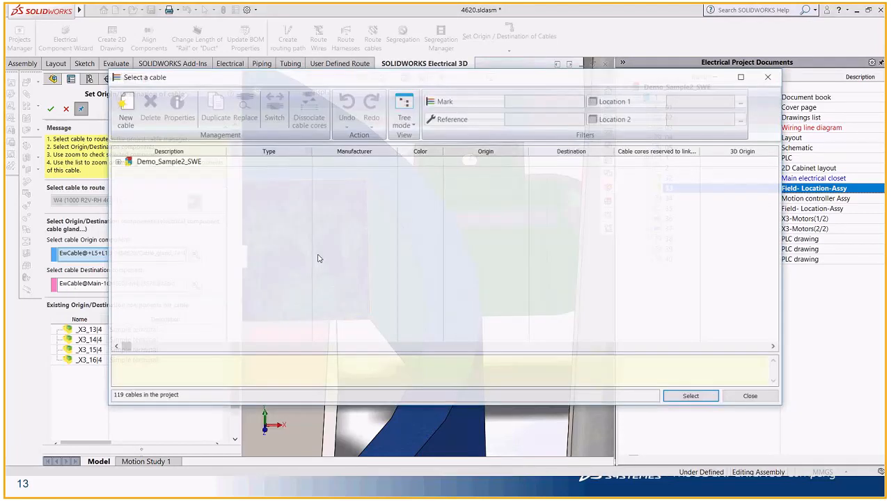
left_click(160, 213)
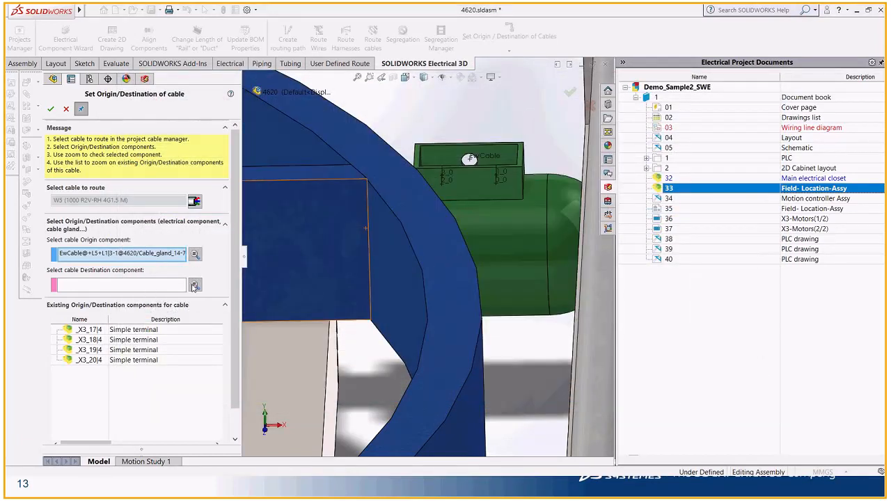
scroll(359, 276, "up", 3)
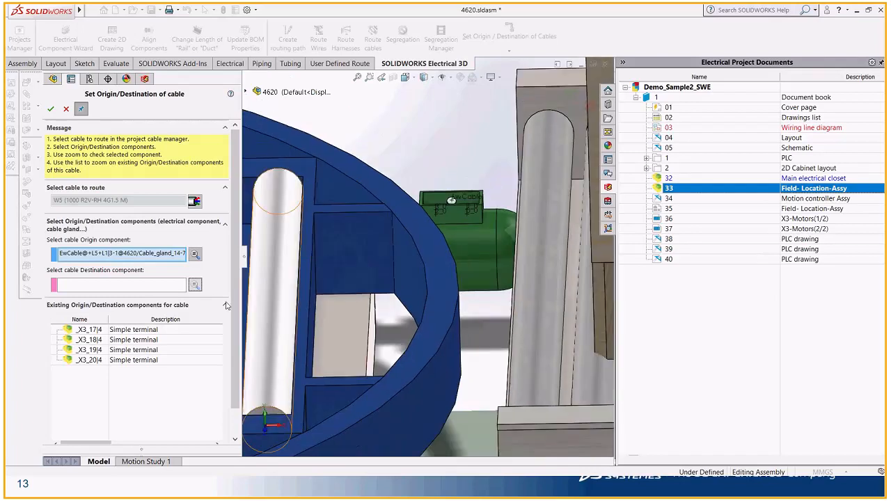
left_click(184, 285)
scroll(407, 276, "up", 6)
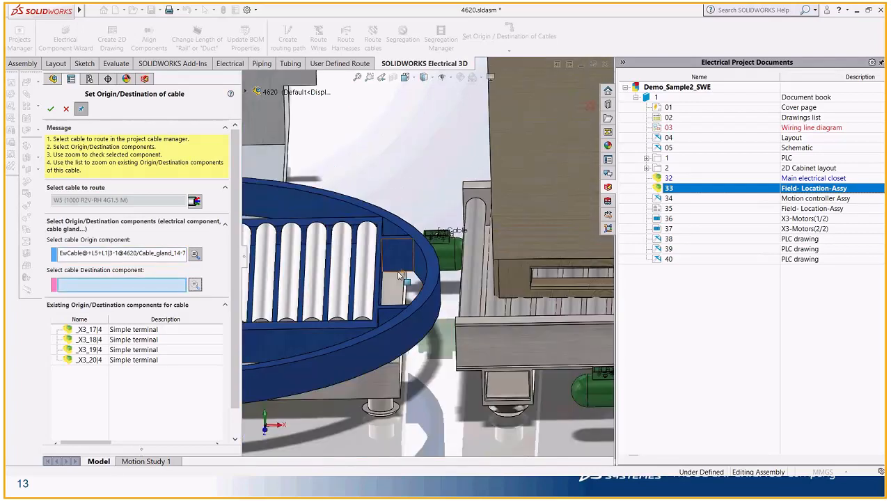
scroll(472, 276, "up", 3)
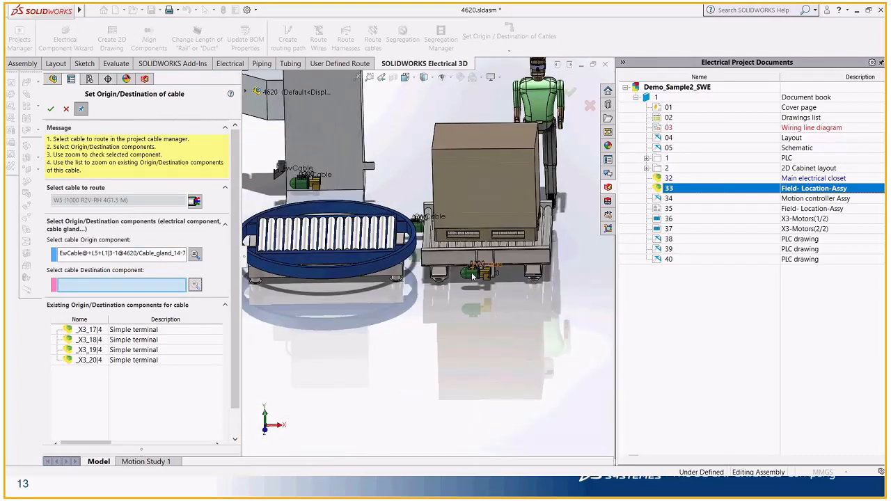
left_click(472, 276)
left_click(51, 109)
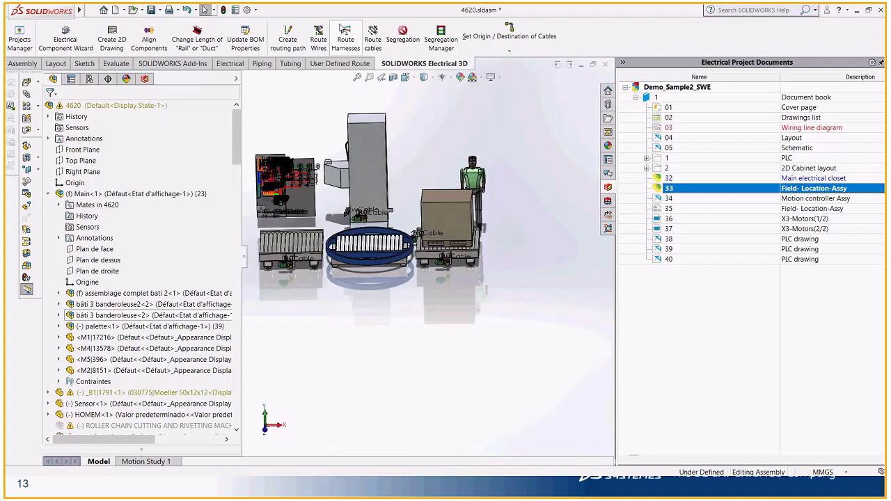
Start Route cables and choose motors M5, M2, M1 and M4 as the components to route
left_click(373, 39)
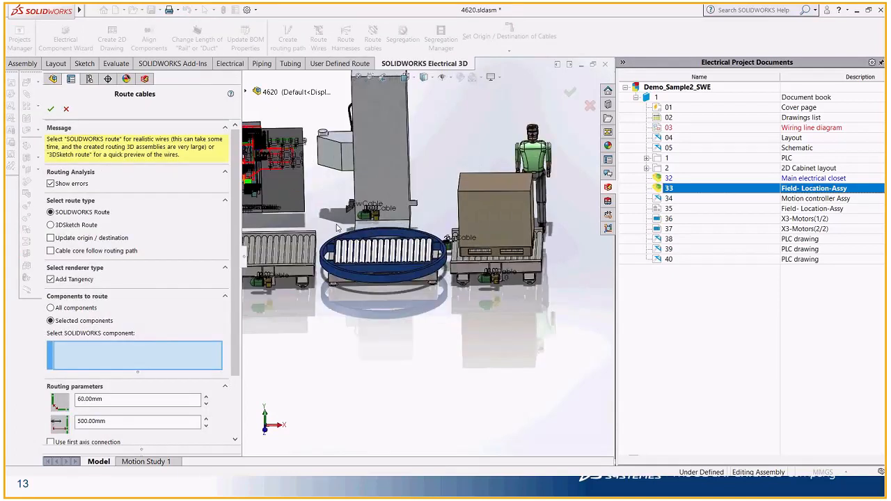
left_click(416, 217)
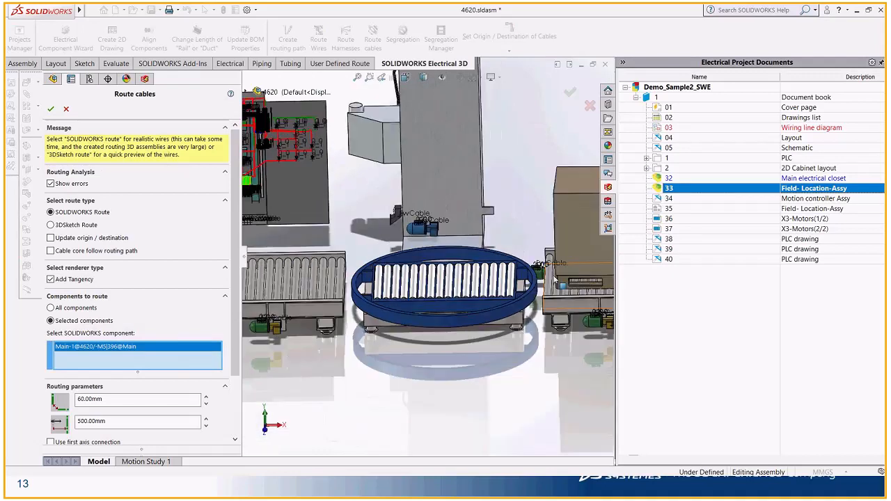
scroll(553, 280, "down", 3)
left_click(482, 264)
scroll(518, 240, "up", 5)
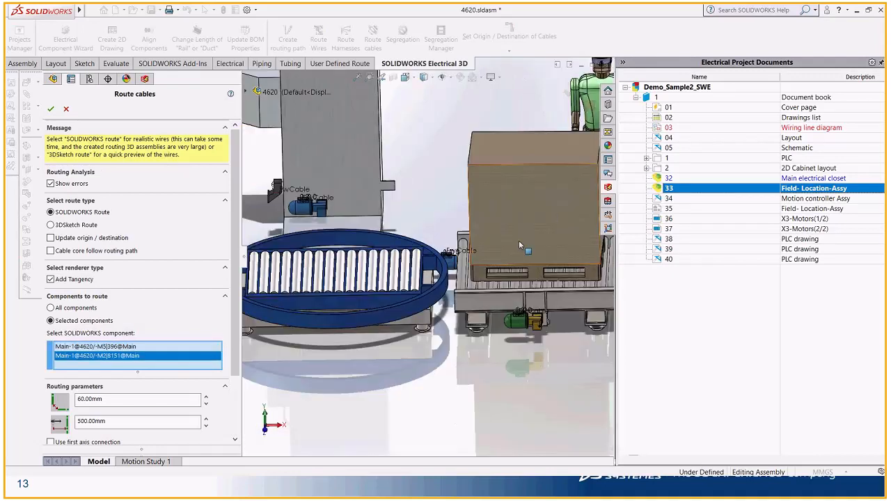
scroll(330, 277, "down", 4)
left_click(322, 264)
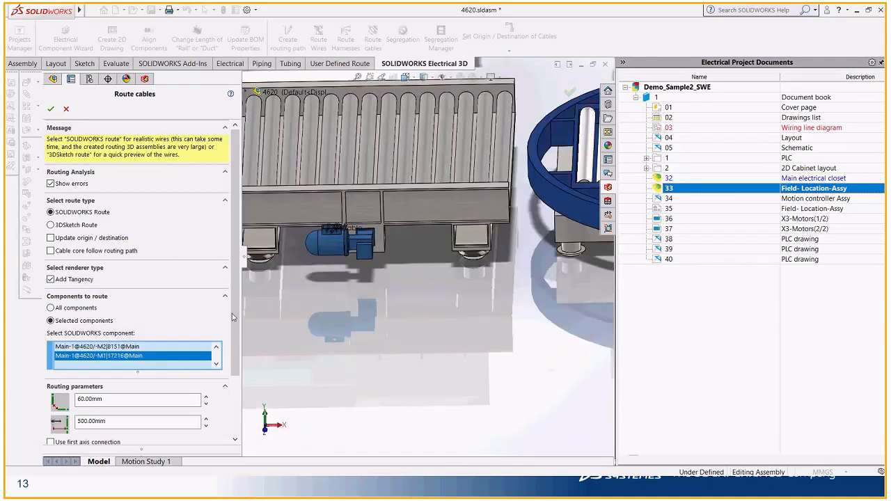
scroll(268, 314, "up", 2)
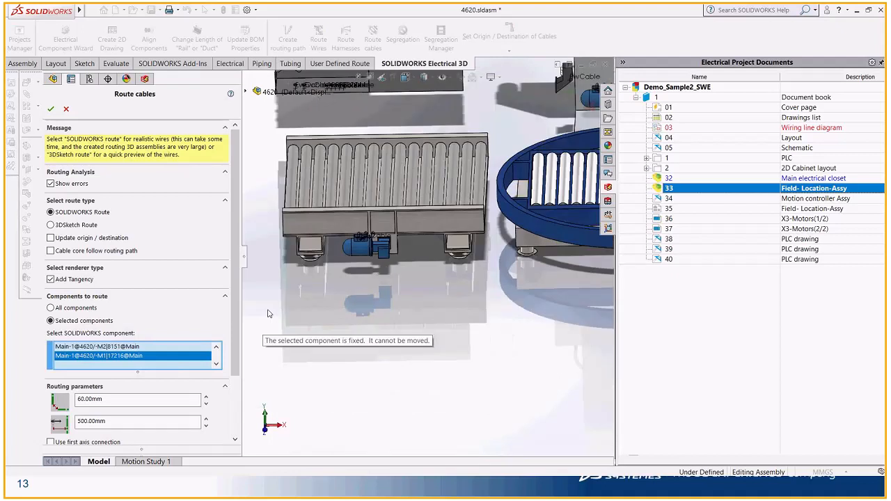
scroll(268, 313, "up", 3)
scroll(494, 249, "down", 4)
left_click(494, 249)
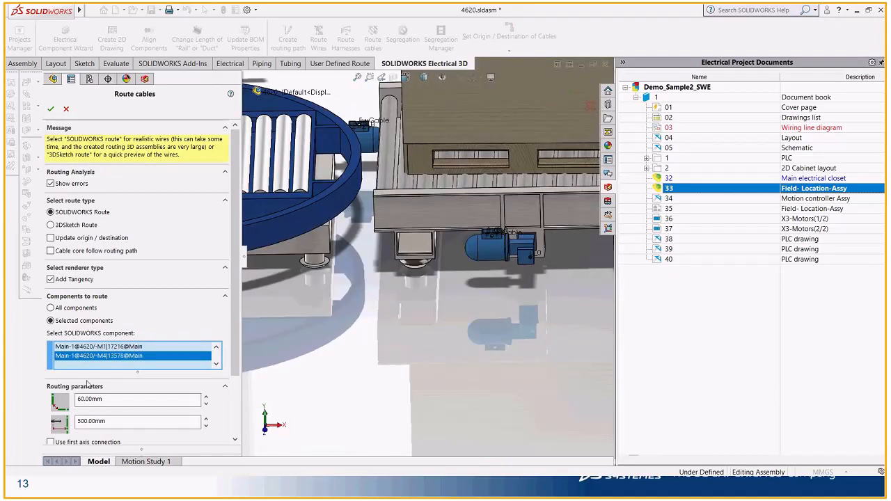
Set the distance between connection point and first routing path to 300 mm, choose the 3DSketch route type and run the cable routing
left_click_drag(81, 421, 63, 423)
type("30")
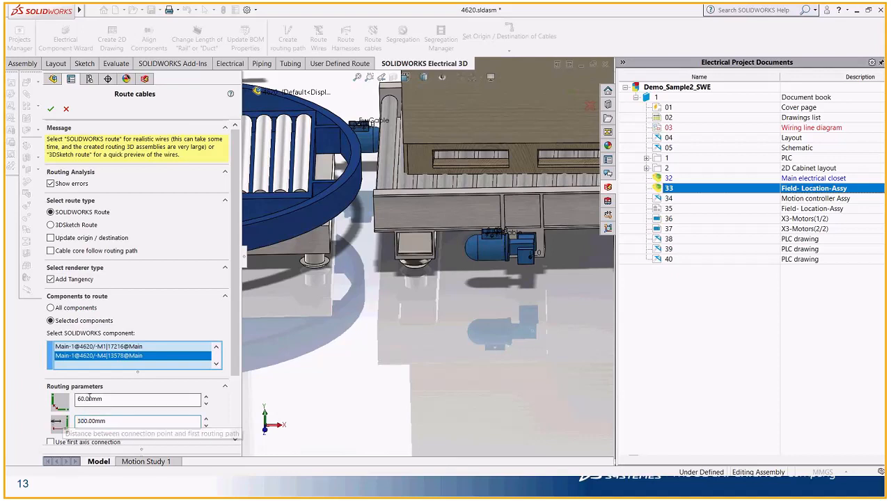
left_click(70, 225)
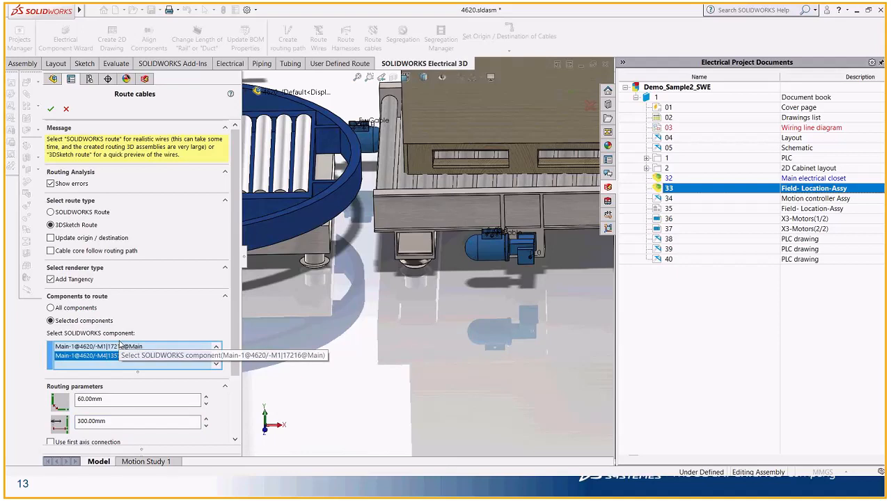
scroll(92, 418, "down", 3)
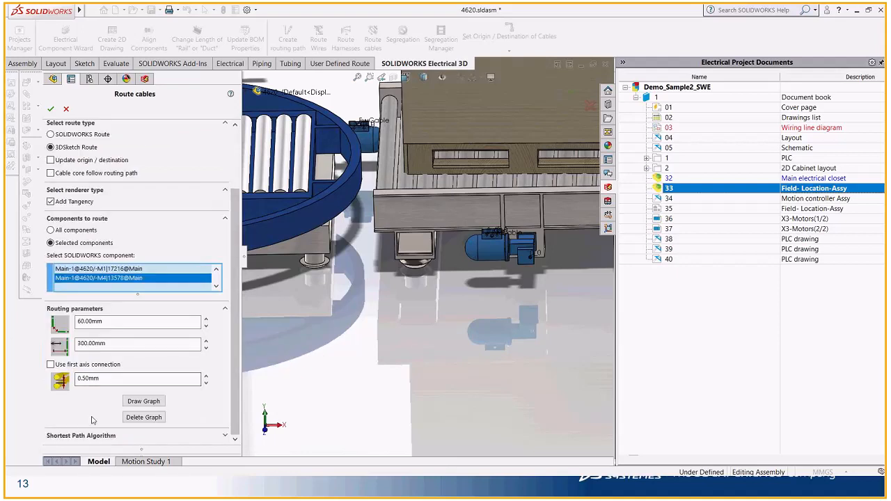
left_click(50, 110)
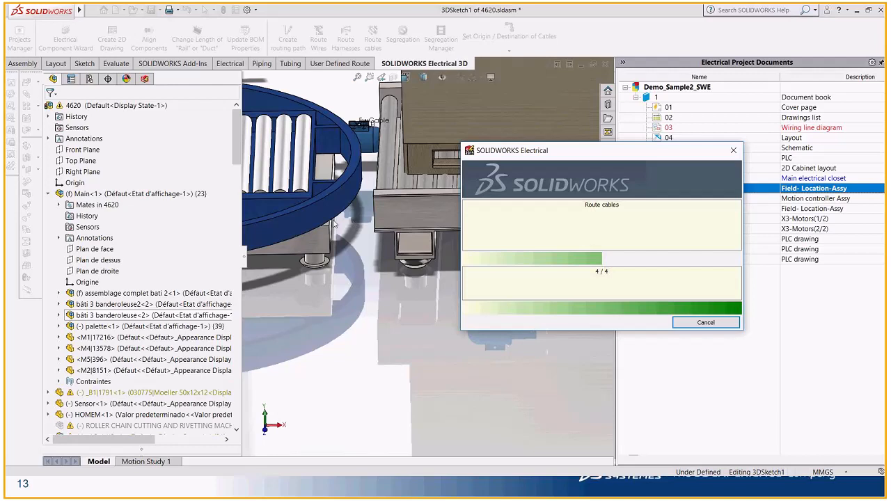
key("alt+Tab")
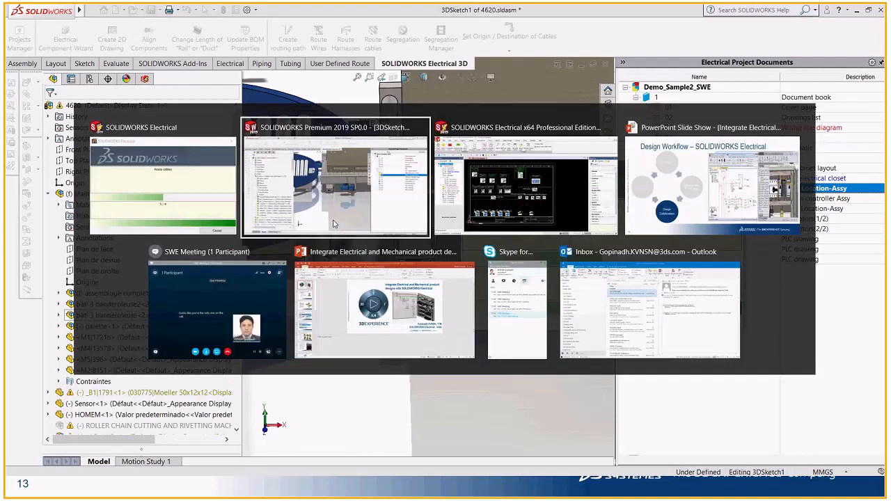
key("alt+Tab")
key("alt+Tab")
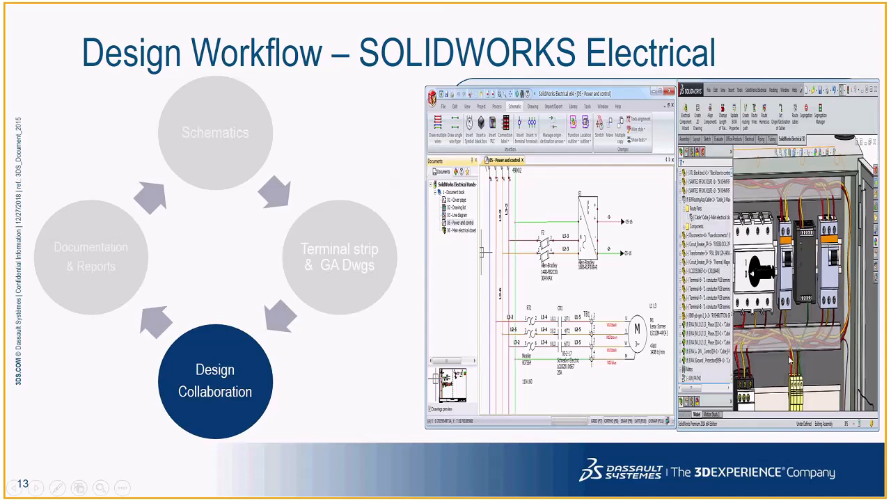
left_click(747, 368)
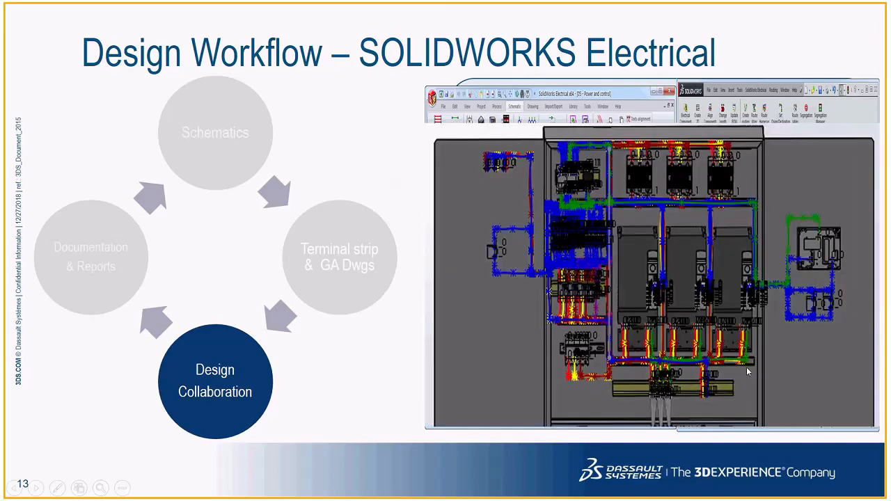
left_click(687, 300)
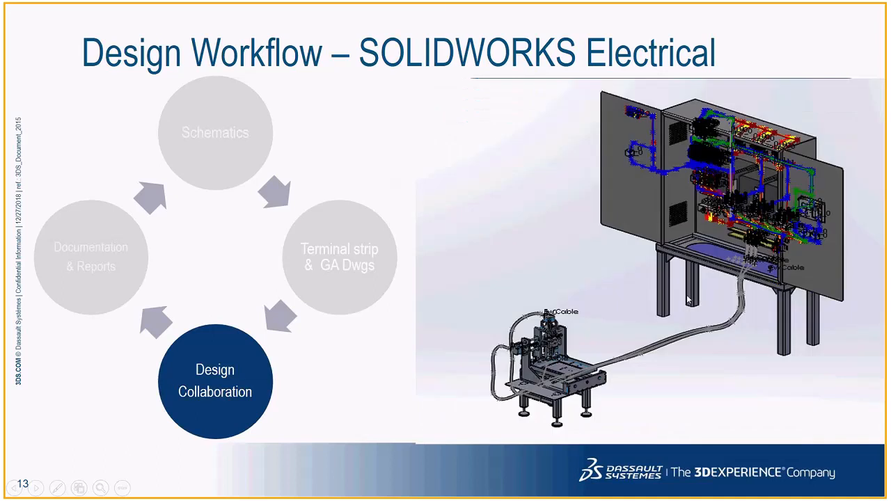
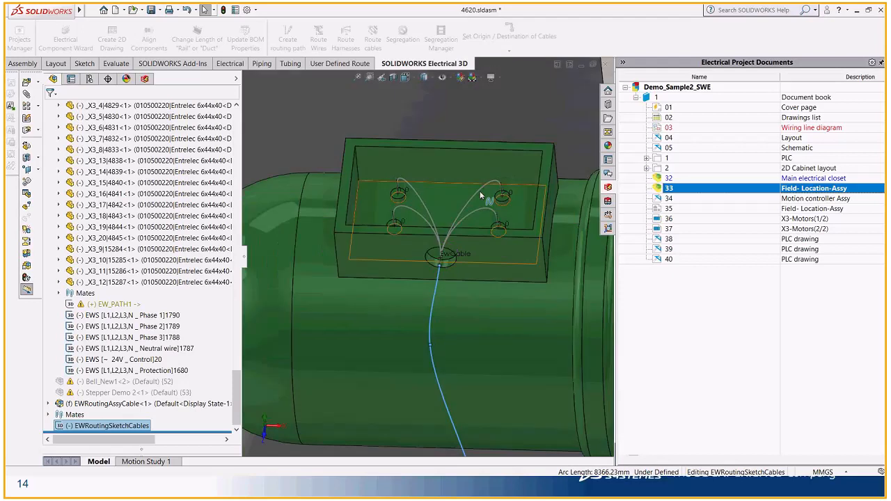
Examine the routed cable sketch and its cores at motor M4, and the cable reaching motor M5
left_click(480, 192)
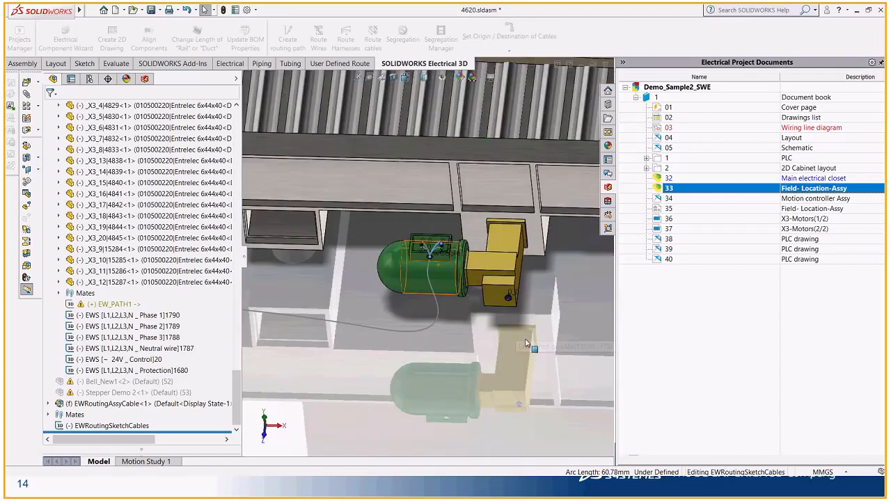
scroll(530, 346, "up", 3)
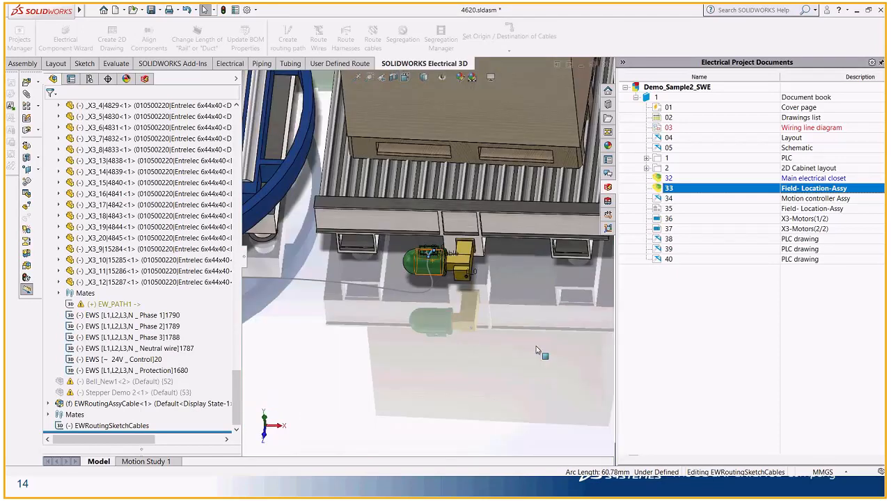
scroll(536, 350, "up", 5)
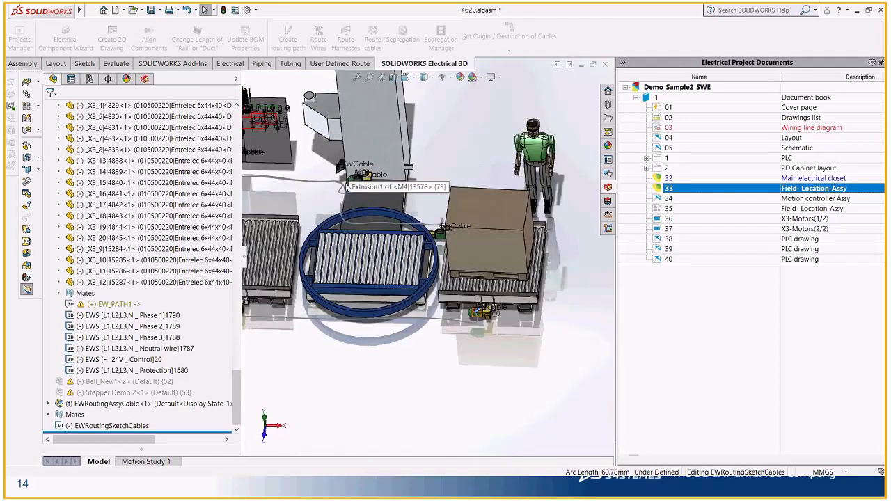
scroll(346, 183, "down", 8)
left_click(395, 258)
scroll(469, 358, "down", 3)
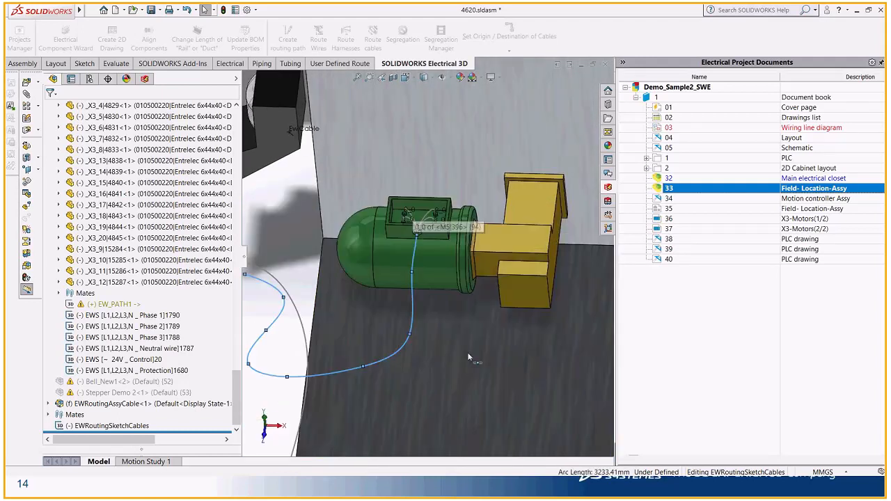
scroll(522, 354, "up", 4)
scroll(521, 354, "up", 2)
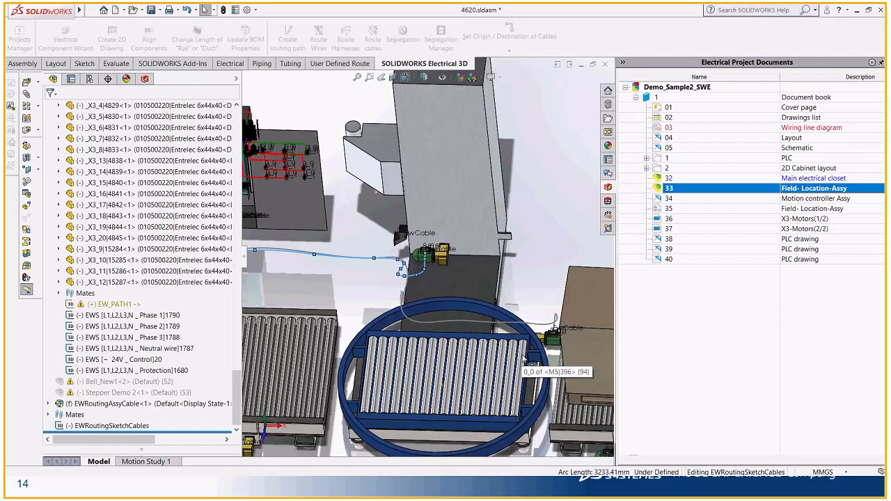
Examine the routed cables at the cabinet's glands and terminal strip, and the cable reaching motor M1
scroll(332, 252, "down", 8)
scroll(349, 245, "up", 3)
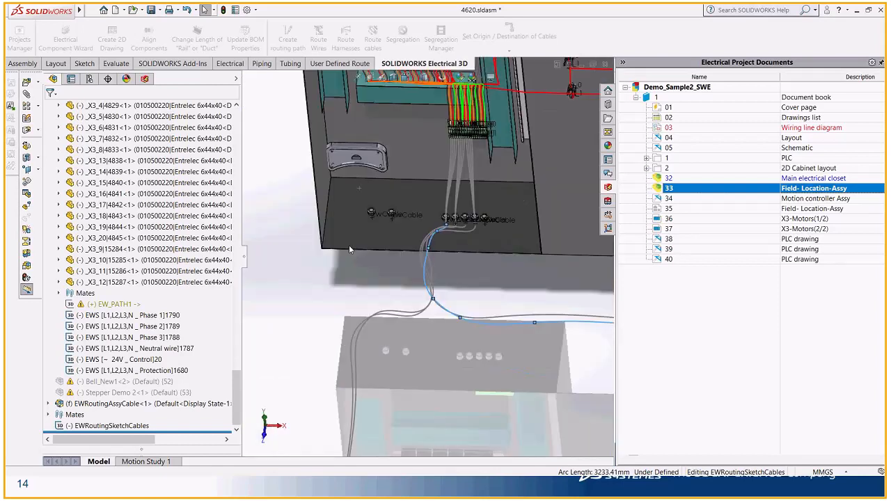
scroll(472, 144, "down", 1)
scroll(472, 144, "down", 4)
mouse_move(445, 179)
middle_mouse_down()
mouse_move(456, 182)
mouse_move(455, 174)
middle_mouse_up()
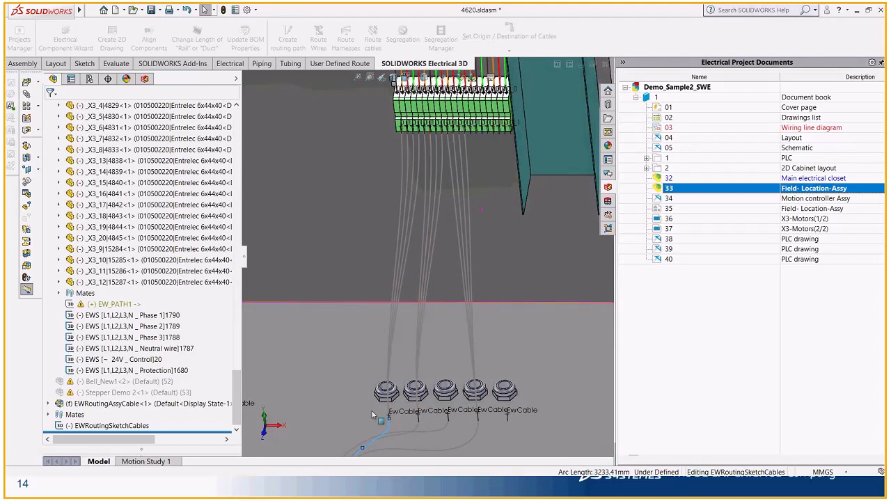
scroll(372, 415, "up", 10)
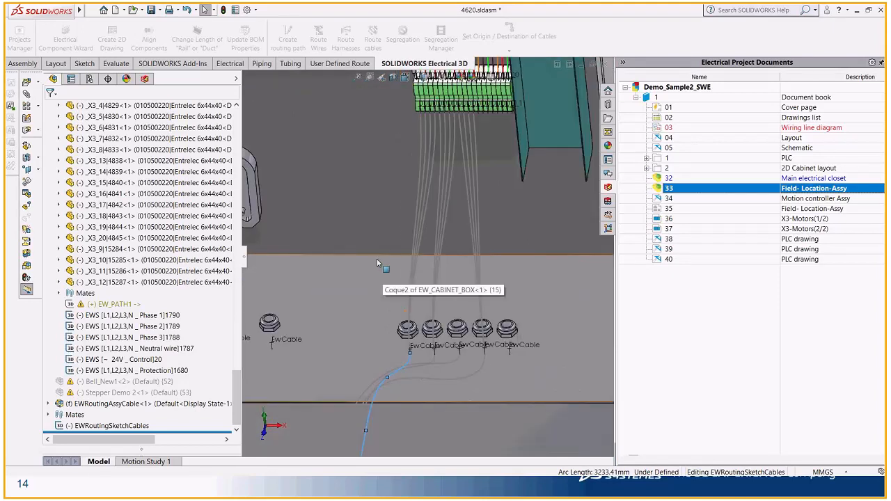
scroll(371, 311, "up", 5)
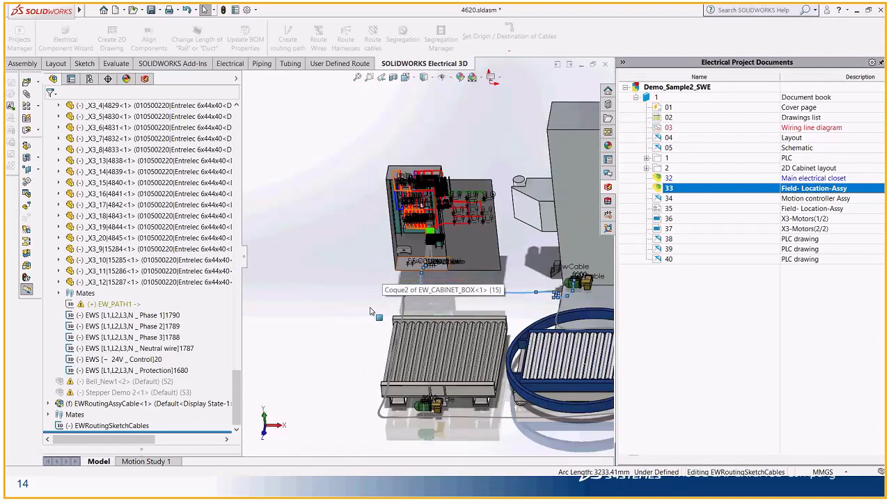
scroll(432, 352, "down", 4)
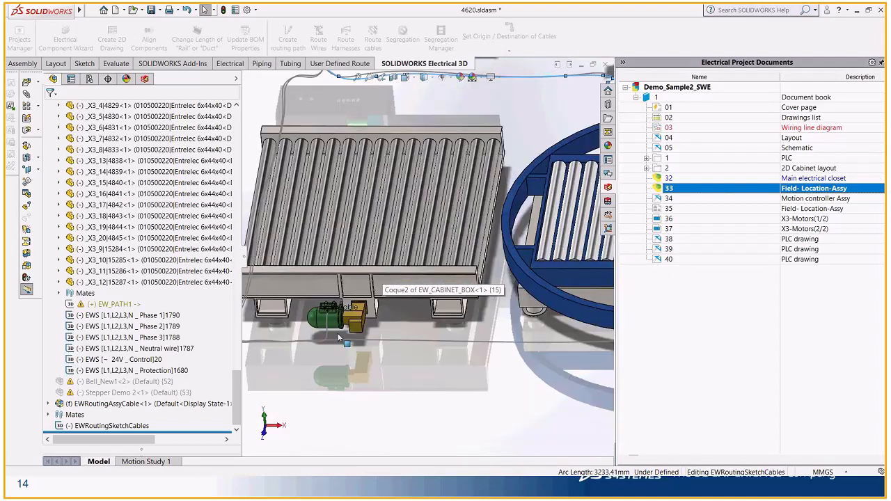
scroll(385, 263, "down", 8)
scroll(393, 277, "up", 4)
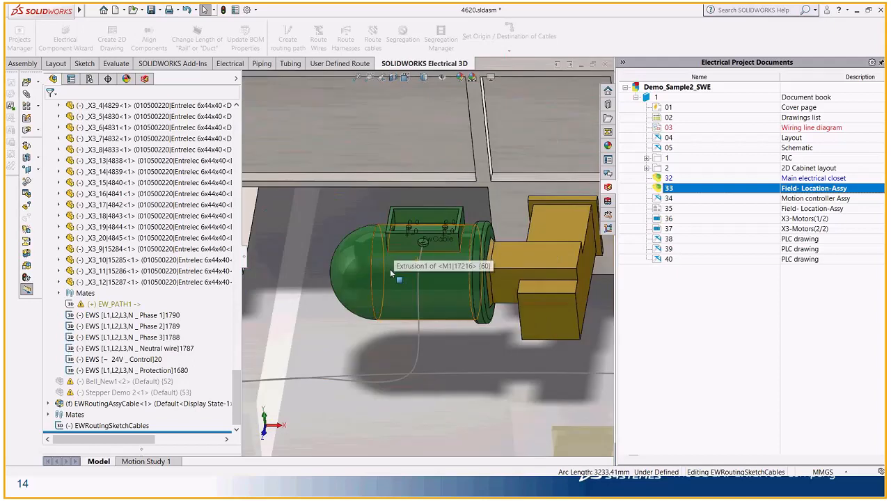
scroll(390, 273, "up", 3)
scroll(371, 271, "up", 5)
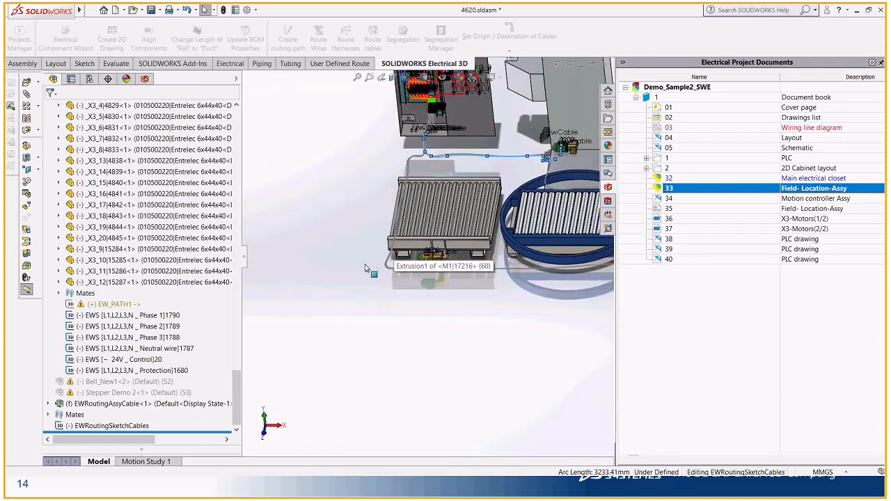
Examine the cable reaching motor M2 and its cores inside the motor's connection box
scroll(548, 225, "down", 4)
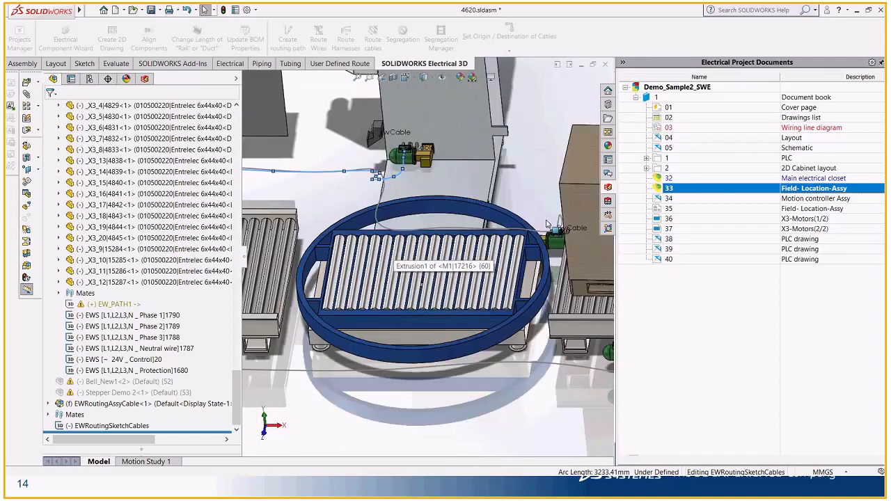
scroll(548, 224, "down", 3)
scroll(494, 220, "down", 6)
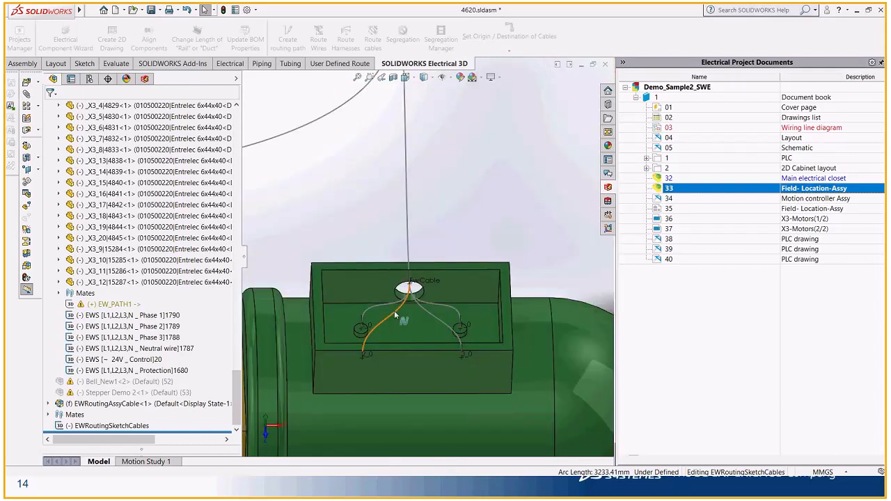
scroll(529, 322, "up", 3)
scroll(542, 318, "up", 8)
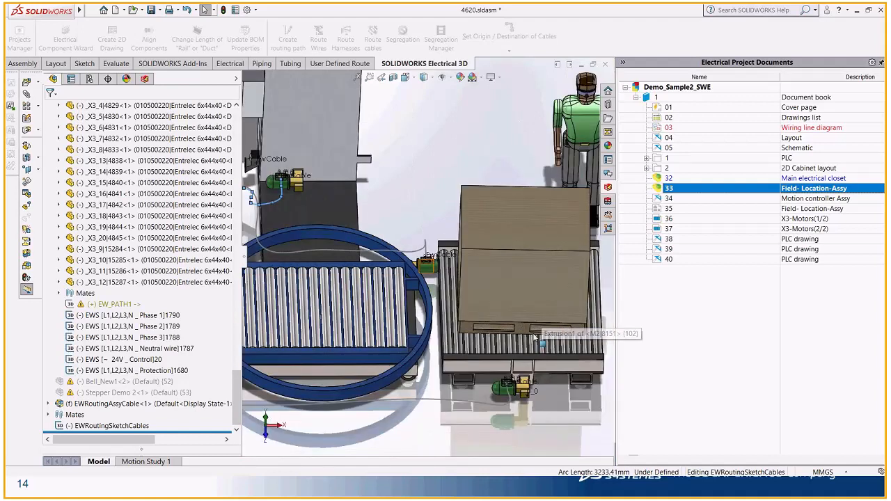
Examine the complete cable routing in isometric view, and the main cabinet with its outgoing cables in front view
scroll(495, 341, "up", 6)
key("space")
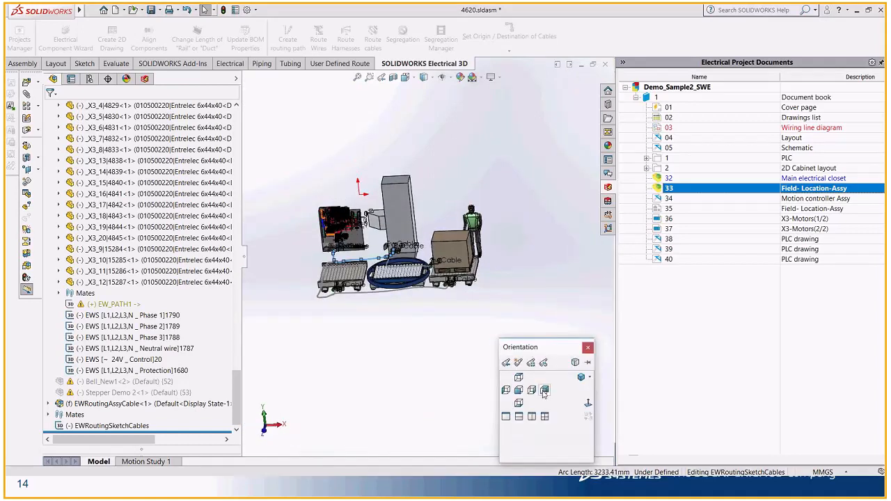
left_click(584, 379)
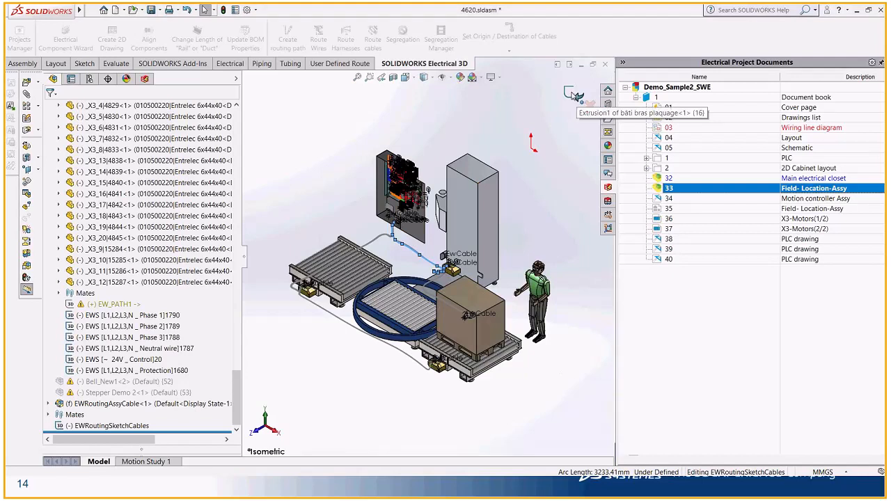
left_click(581, 95)
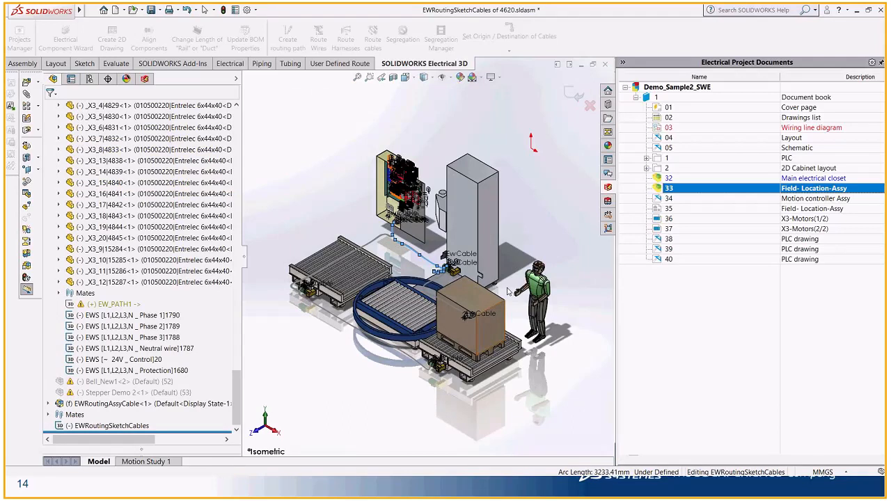
key("ctrl+1")
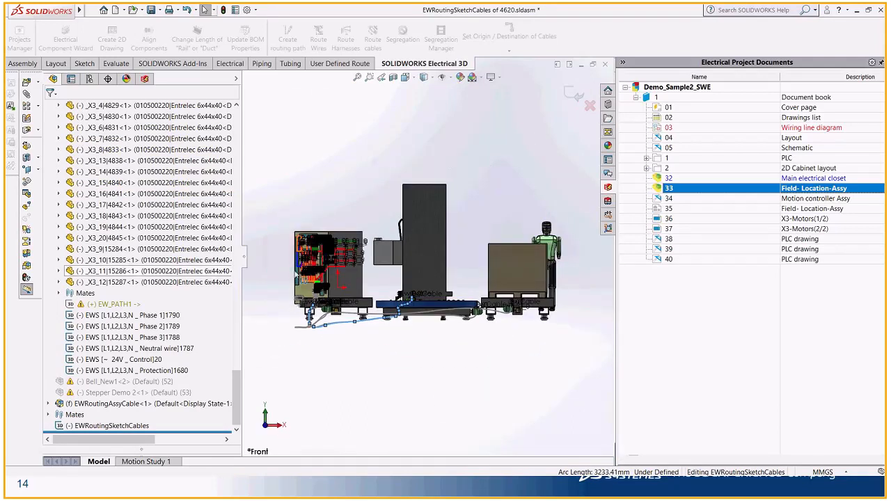
scroll(265, 272, "down", 5)
scroll(265, 272, "up", 1)
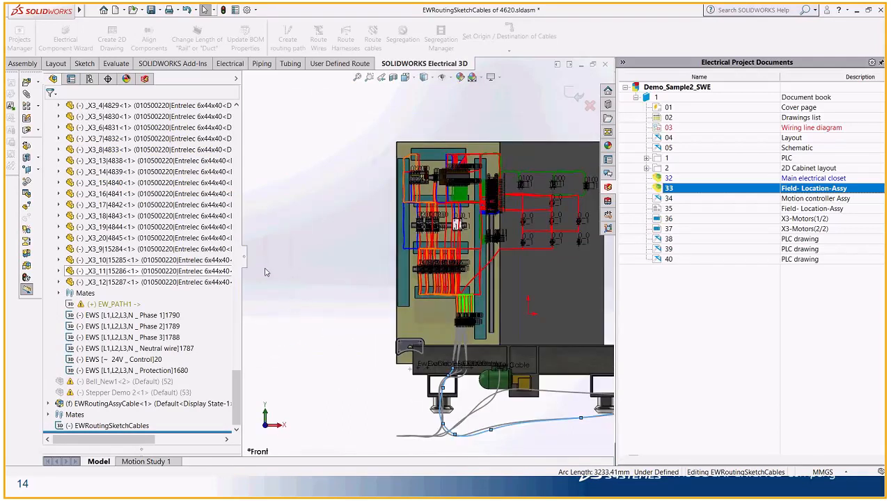
scroll(264, 272, "up", 1)
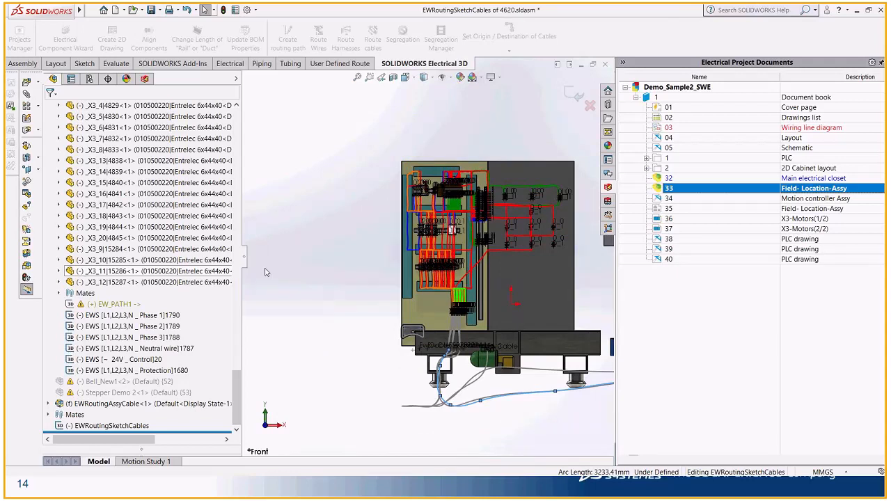
Exit the EWRoutingSketchCables 3D sketch and return to editing the 4620 assembly
left_click(574, 93)
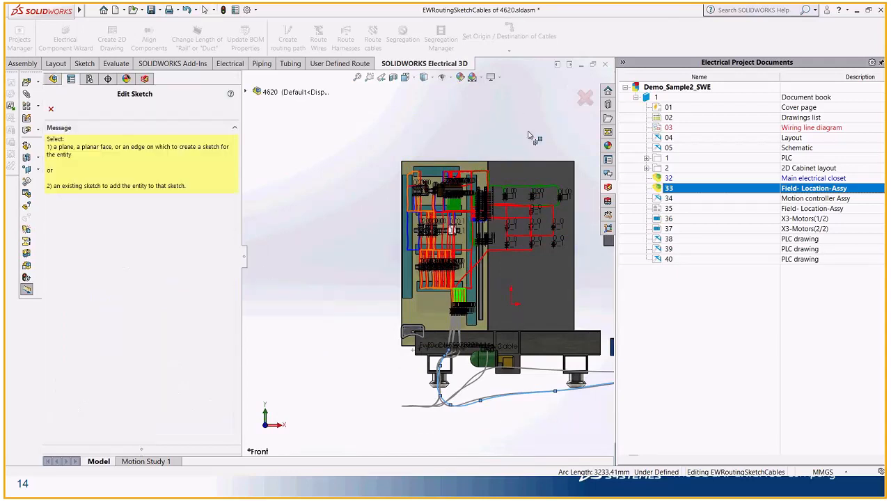
left_click(51, 109)
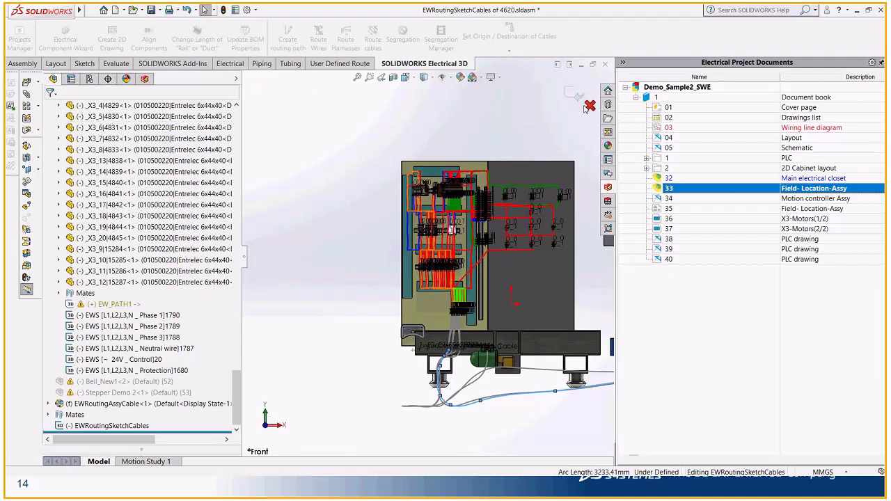
left_click(514, 255)
left_click(591, 106)
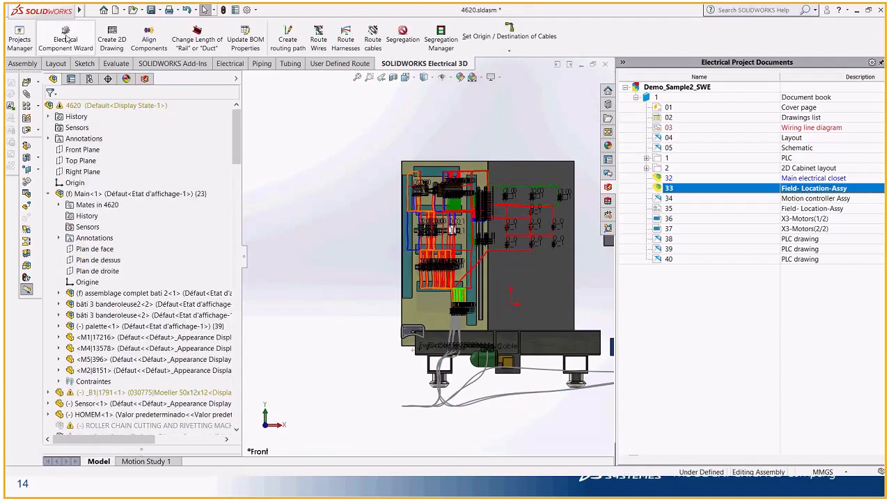
Create a 2D drawing of the 4620 assembly with the SOLIDWORKS Electrical 3D command
left_click(22, 63)
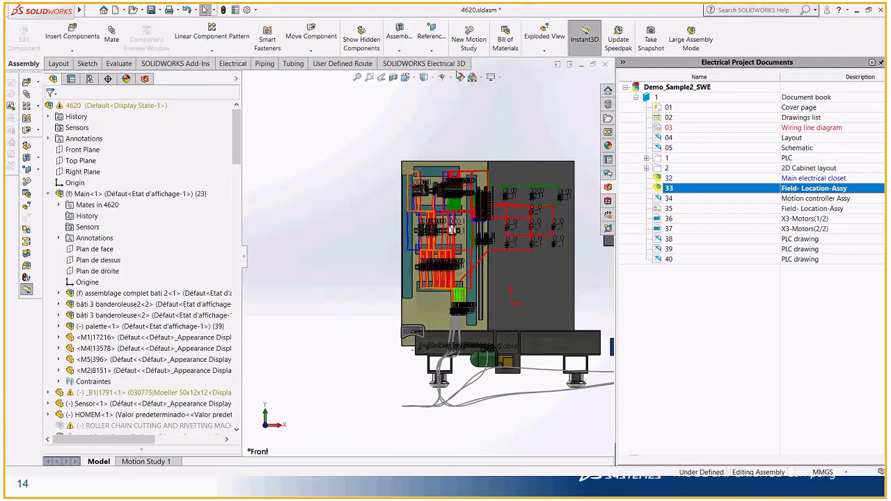
left_click(424, 64)
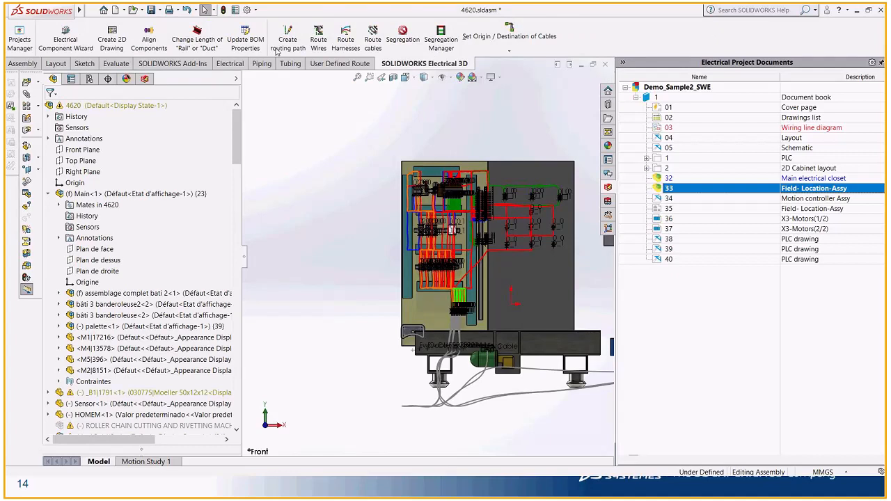
left_click(111, 38)
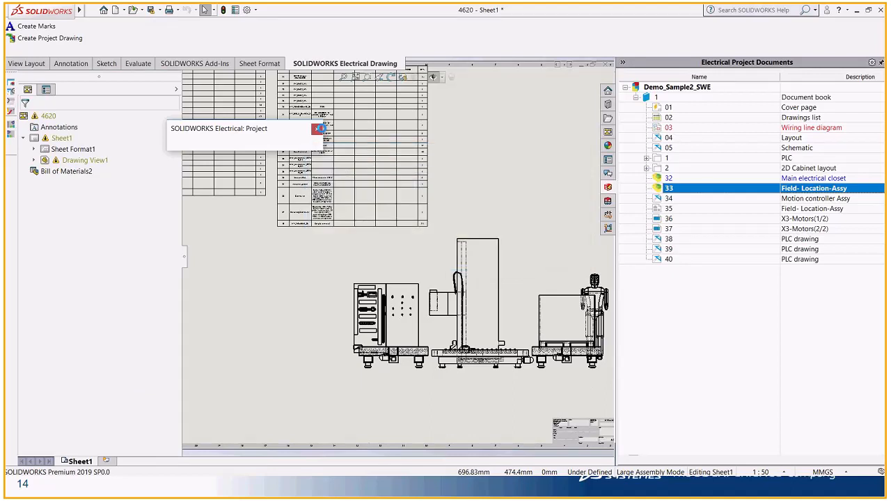
left_click(319, 129)
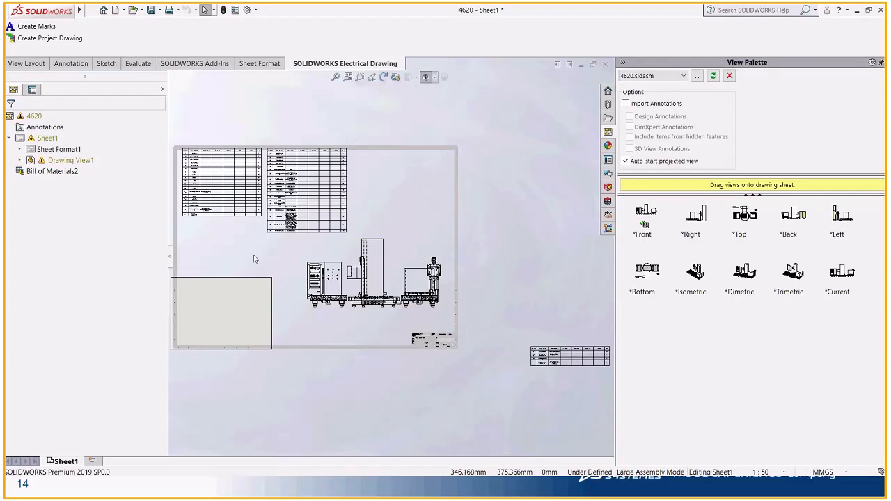
Delete the generated front view of the assembly from the drawing sheet
mouse_move(173, 138)
left_mouse_down()
mouse_move(206, 170)
mouse_move(474, 343)
mouse_move(485, 367)
mouse_move(613, 380)
mouse_move(608, 392)
left_mouse_up()
key("Delete")
left_click(515, 201)
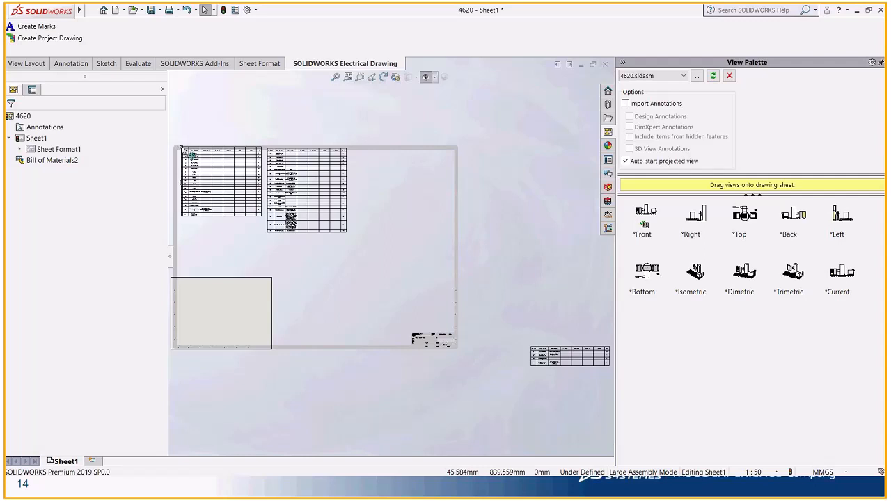
Delete the three bill of materials table sections on and beside the drawing sheet
left_click(181, 150)
key("Delete")
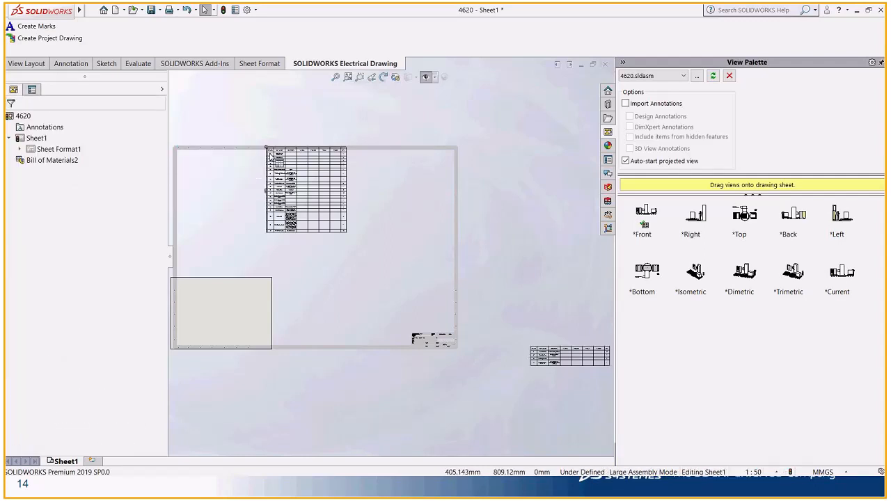
left_click(267, 148)
key("Delete")
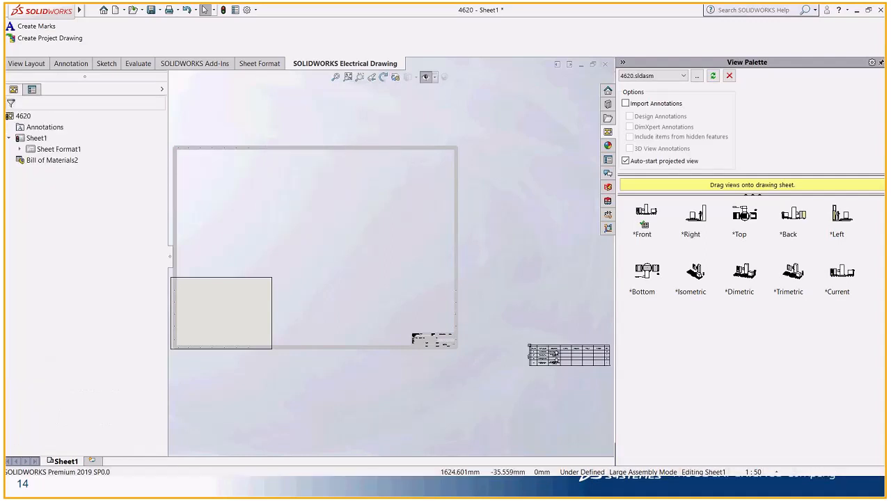
left_click(531, 348)
key("Delete")
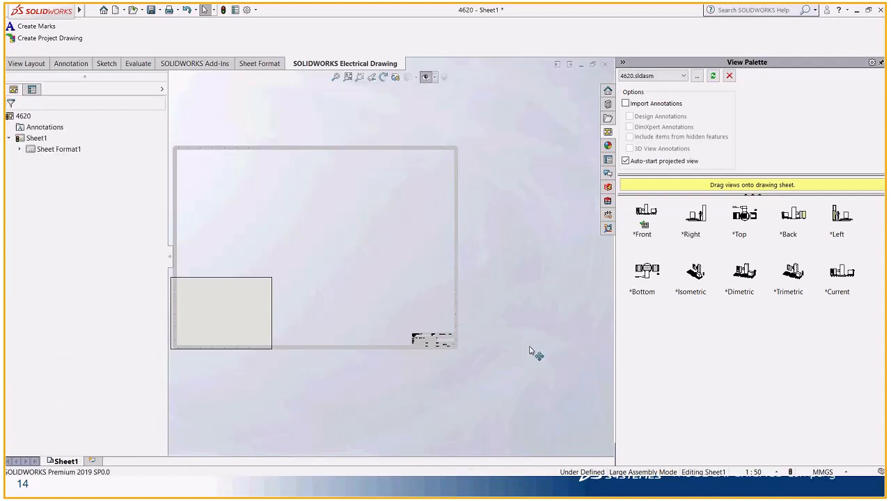
Change the properties of Sheet1 to the standard A3 (ISO) sheet size and apply them
key("z")
key("f")
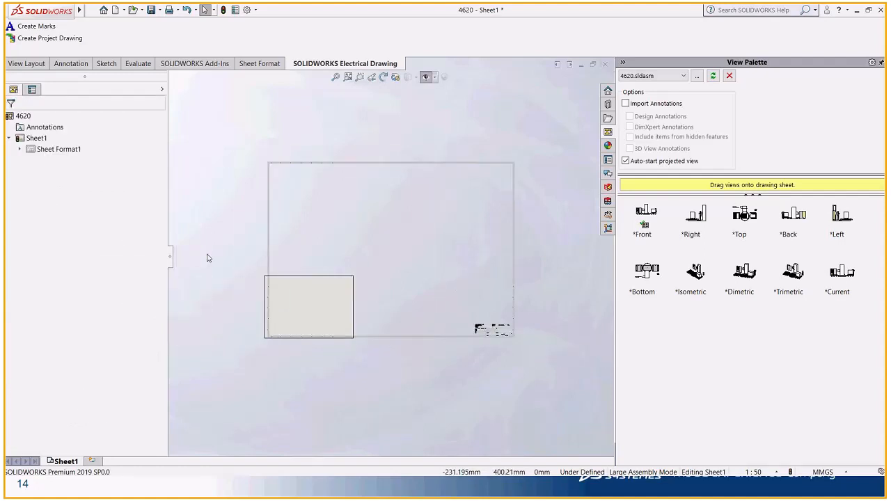
scroll(268, 286, "down", 1)
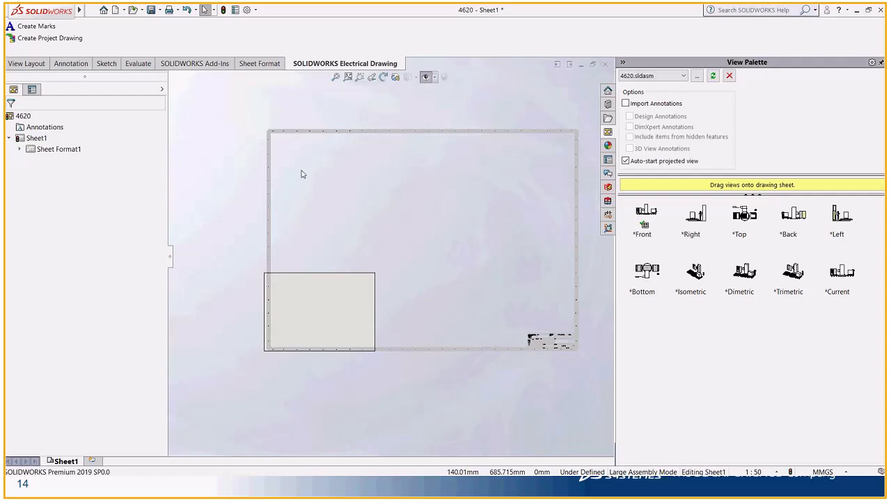
right_click(39, 139)
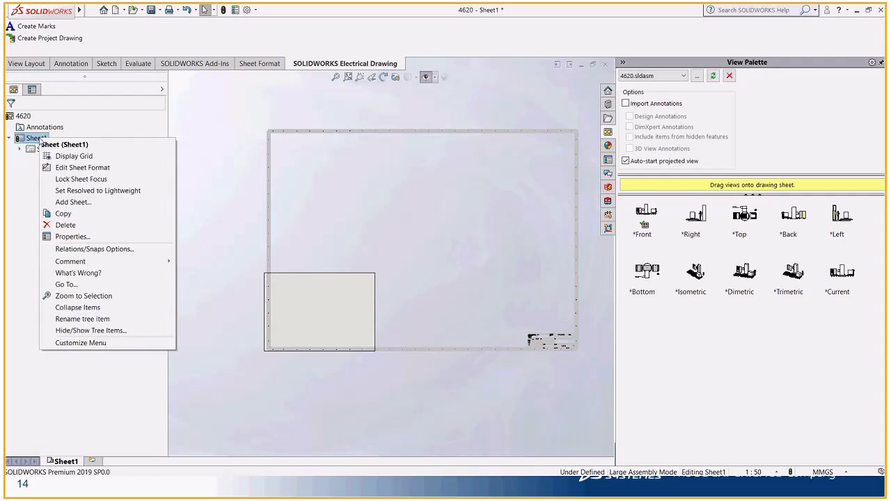
left_click(72, 237)
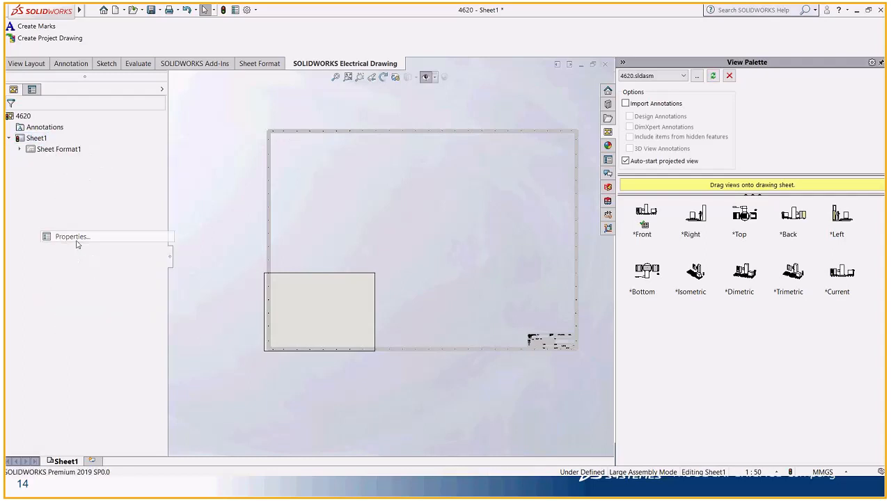
left_click(295, 194)
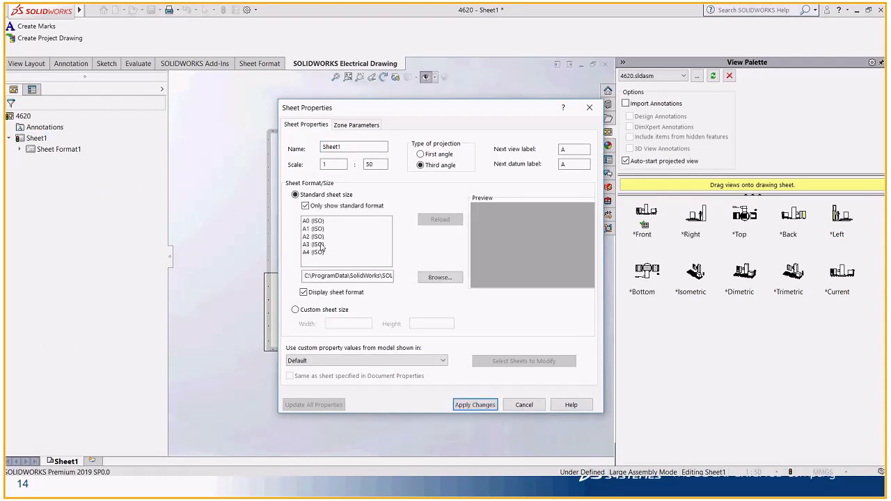
left_click(313, 245)
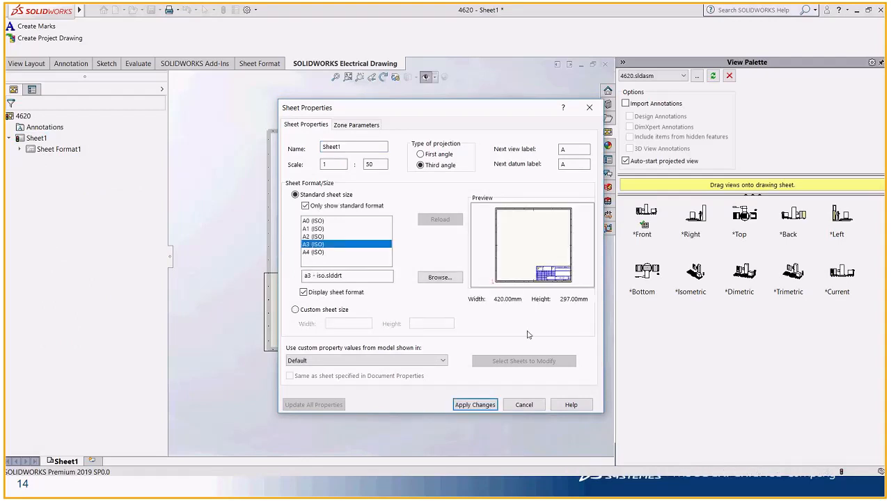
left_click(474, 405)
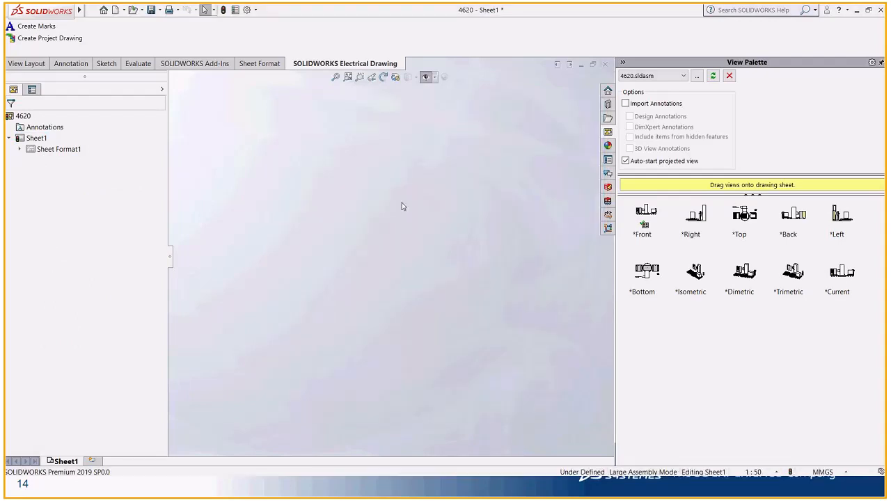
Place the assembly's Front view near the middle of the A3 sheet
scroll(400, 273, "up", 1)
scroll(560, 158, "down", 3)
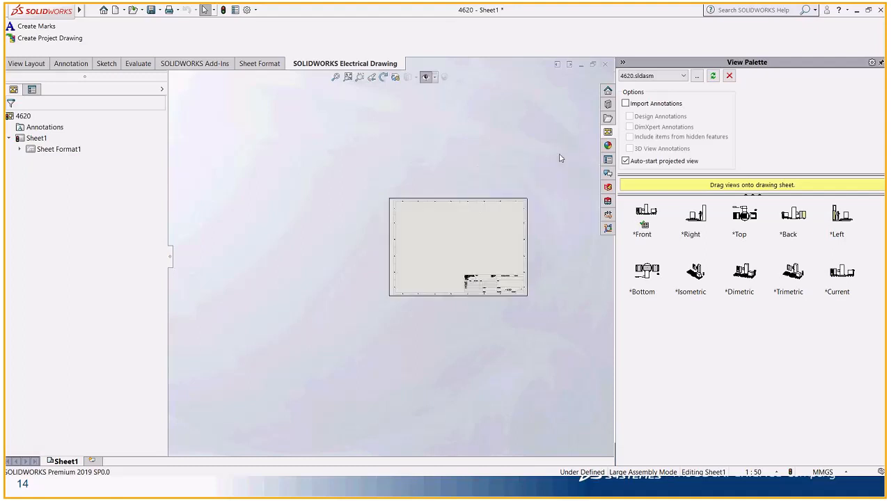
scroll(560, 158, "down", 2)
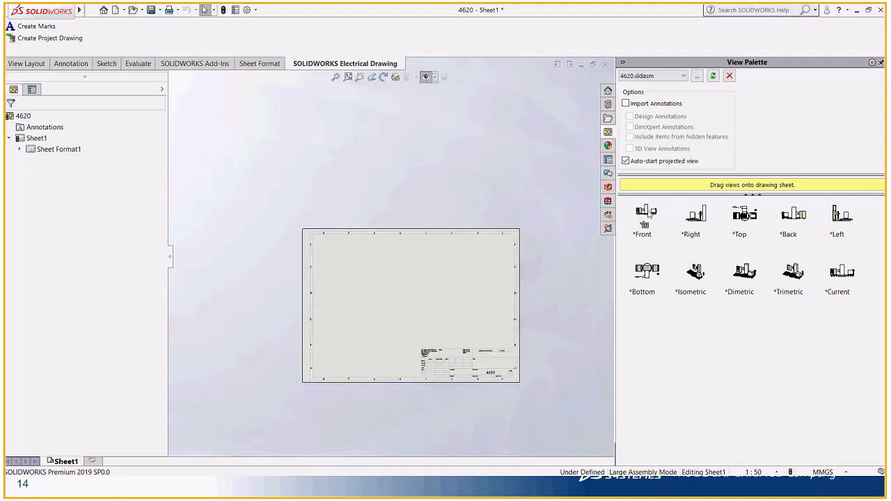
left_click_drag(647, 214, 382, 298)
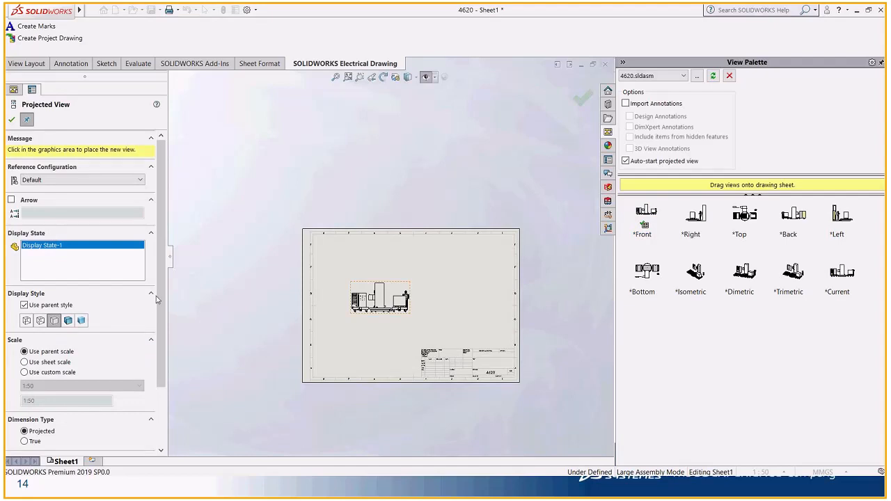
Give the projected view a custom scale, trying 1:2 first and settling on 1:5
left_click_drag(160, 291, 160, 353)
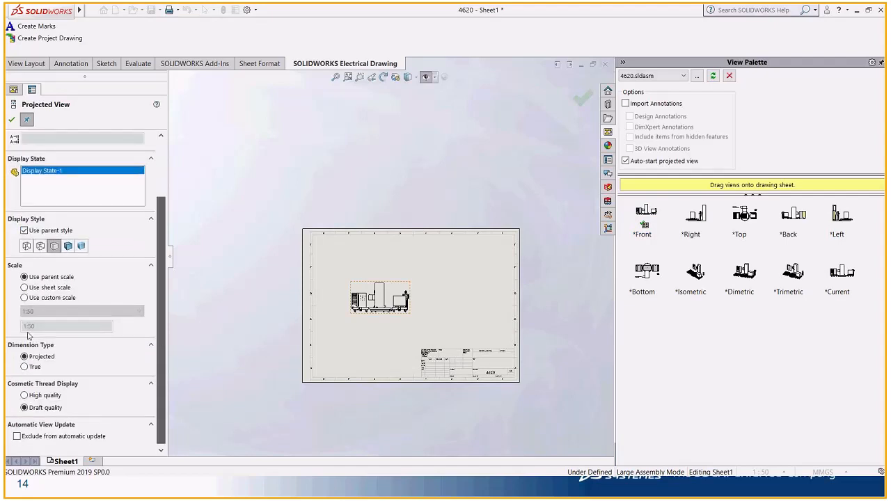
left_click(25, 298)
left_click(38, 312)
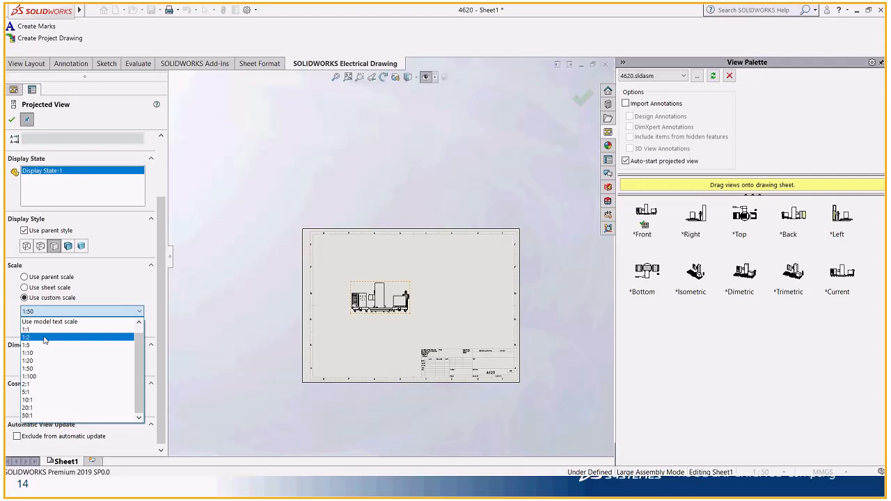
left_click(45, 338)
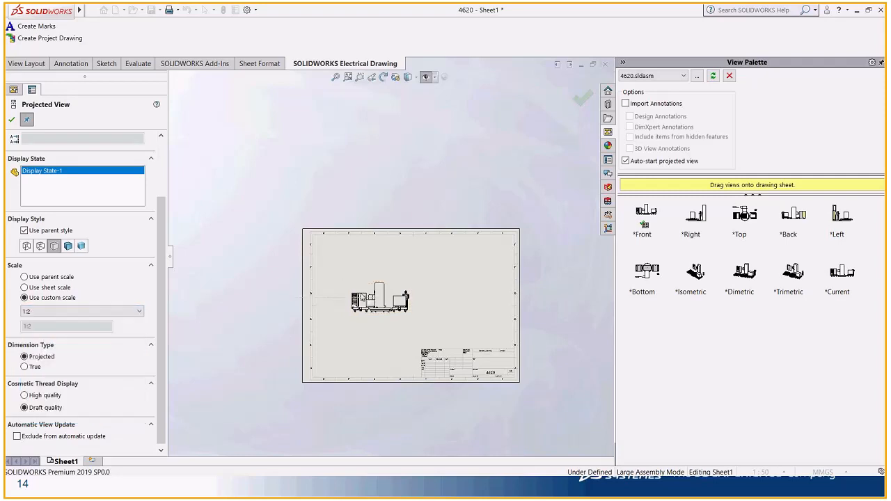
left_click(116, 316)
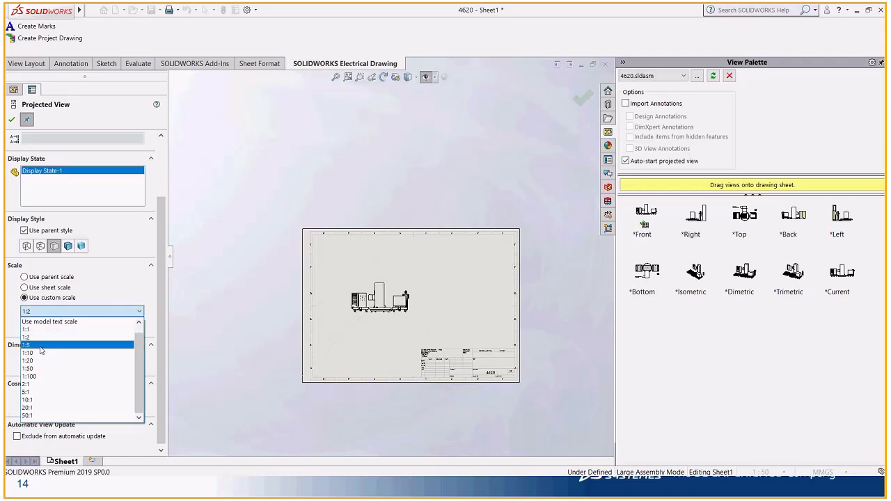
left_click(41, 346)
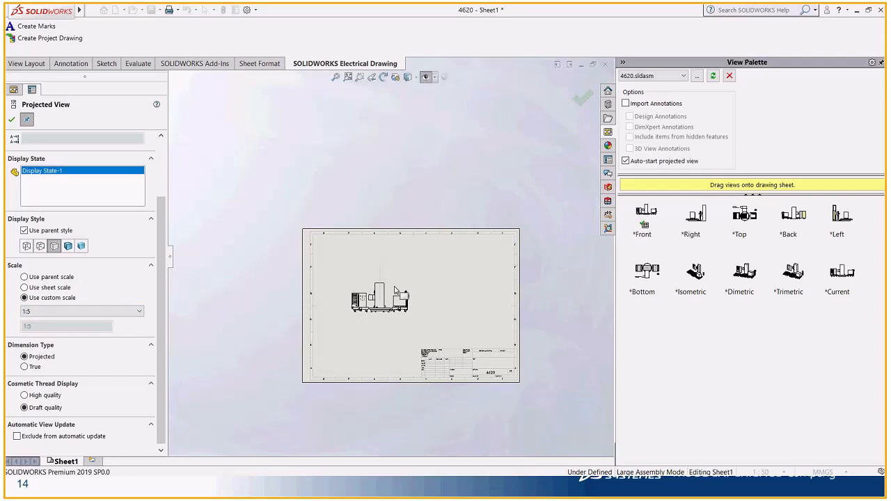
Leave the projected view and give the front view a custom scale, trying 1:10 first and settling on 1:20
key("Escape")
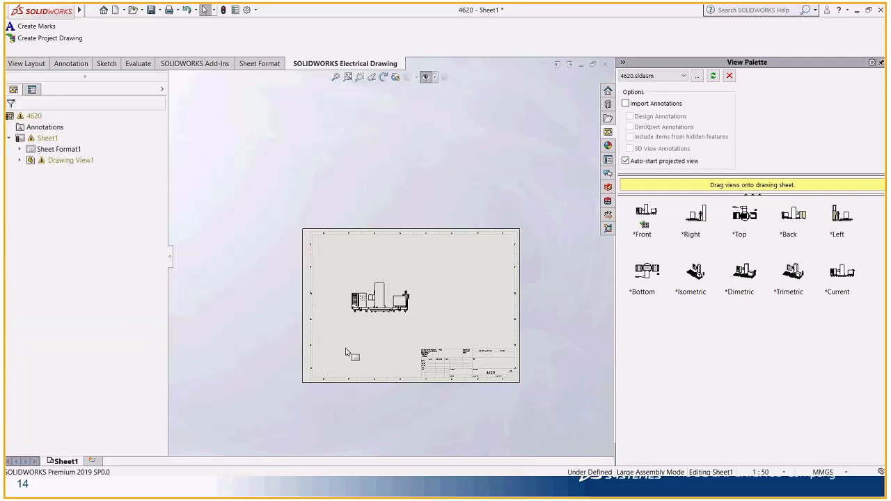
left_click(402, 296)
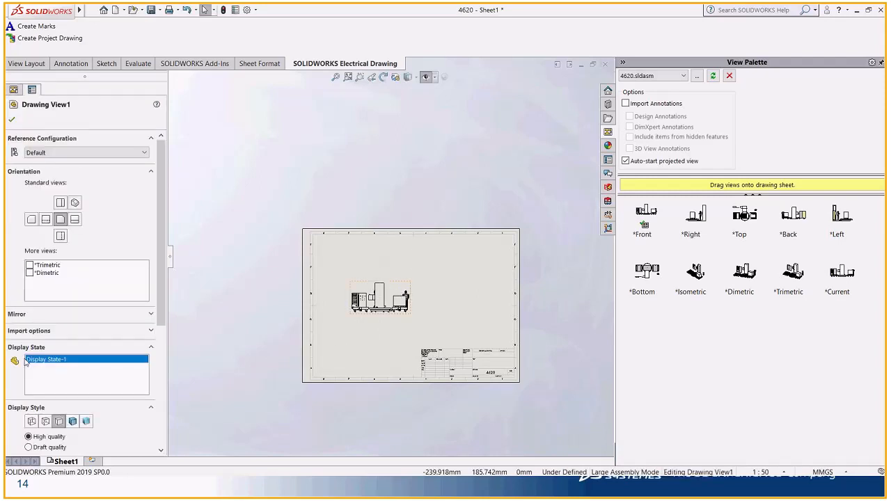
scroll(69, 307, "down", 5)
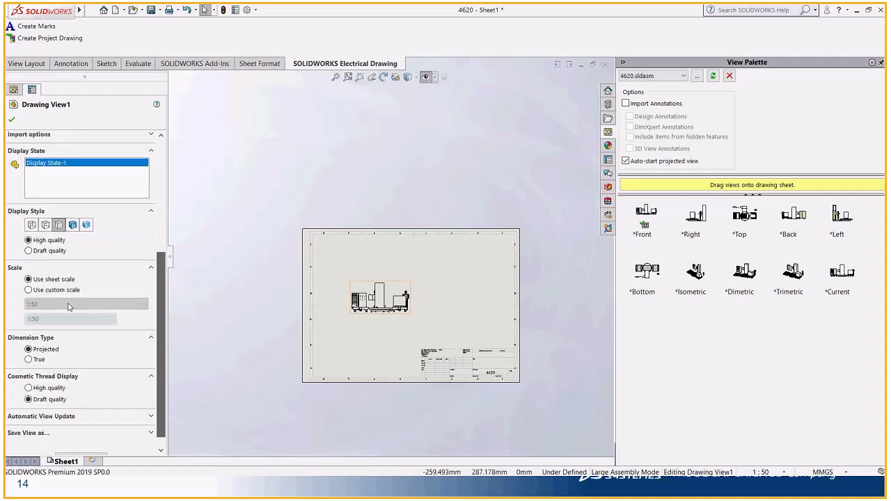
left_click(69, 307)
left_click(44, 306)
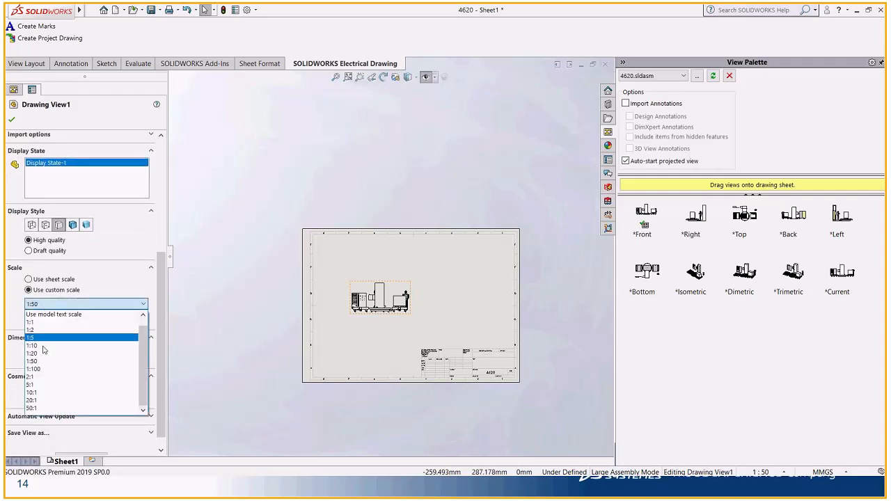
left_click(43, 345)
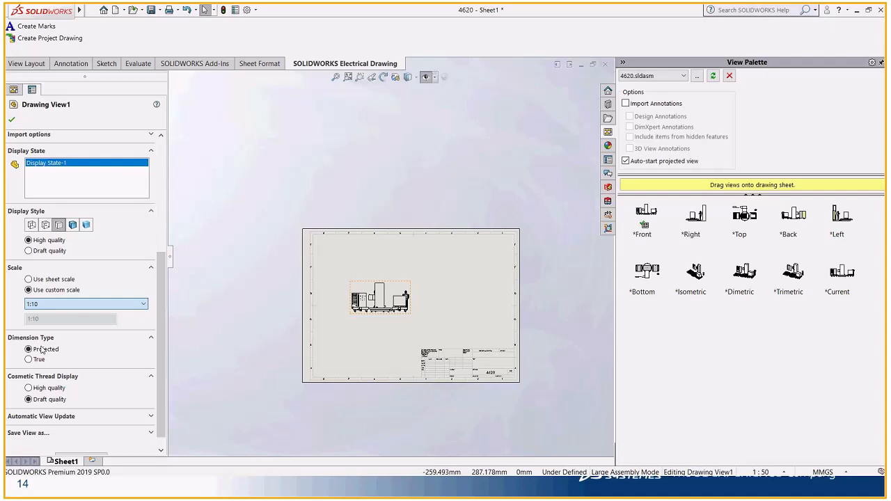
left_click(119, 304)
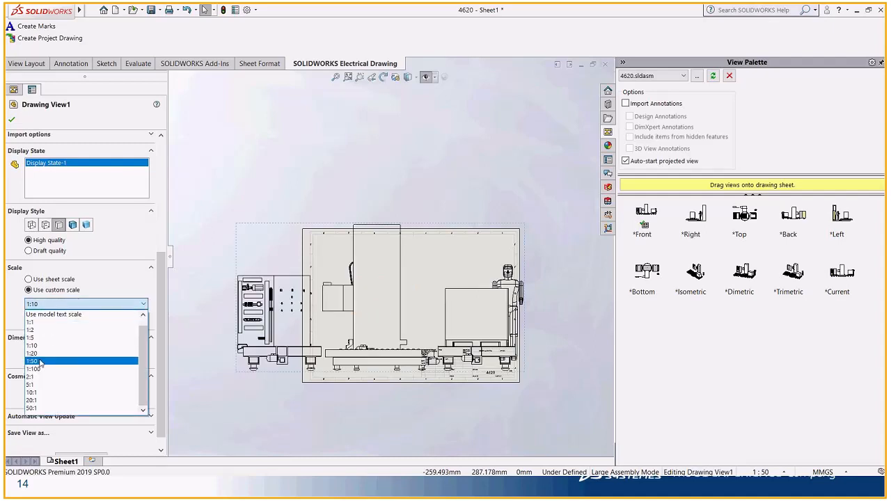
left_click(42, 353)
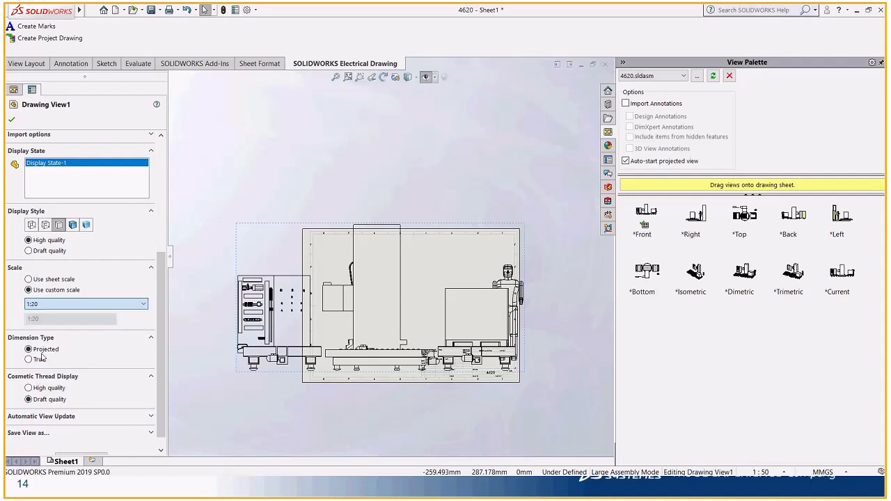
Move the front view slightly right so it lies inside the sheet border, and accept its view settings
scroll(371, 287, "down", 2)
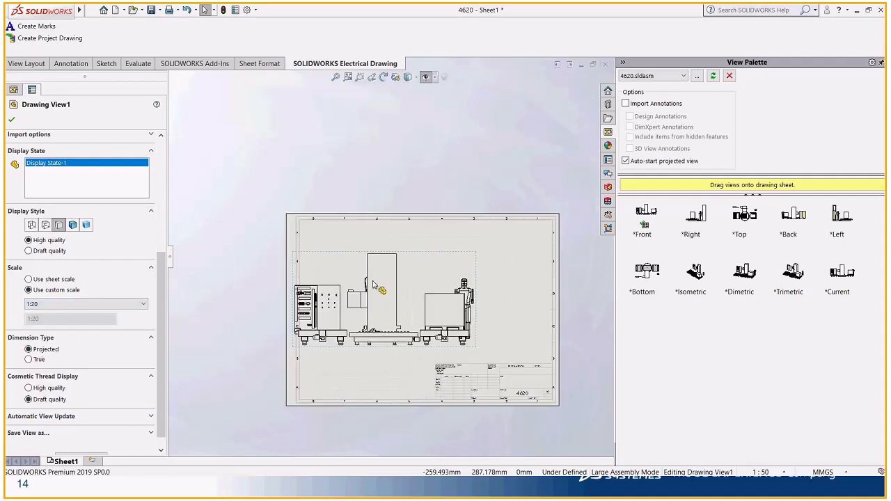
scroll(387, 270, "down", 2)
left_click_drag(350, 251, 373, 249)
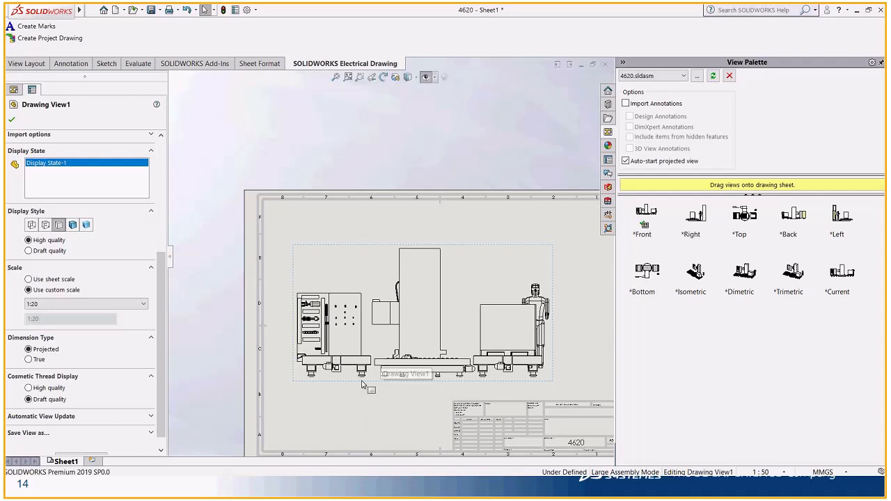
scroll(361, 384, "down", 10)
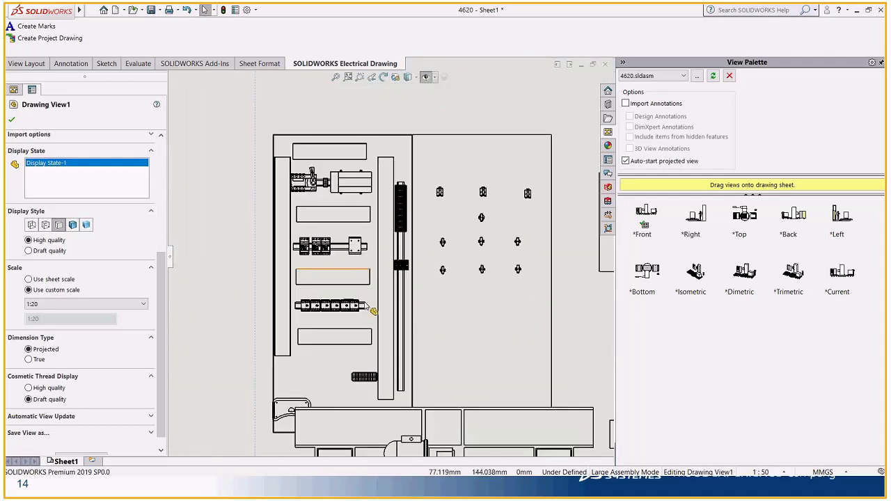
scroll(248, 339, "up", 5)
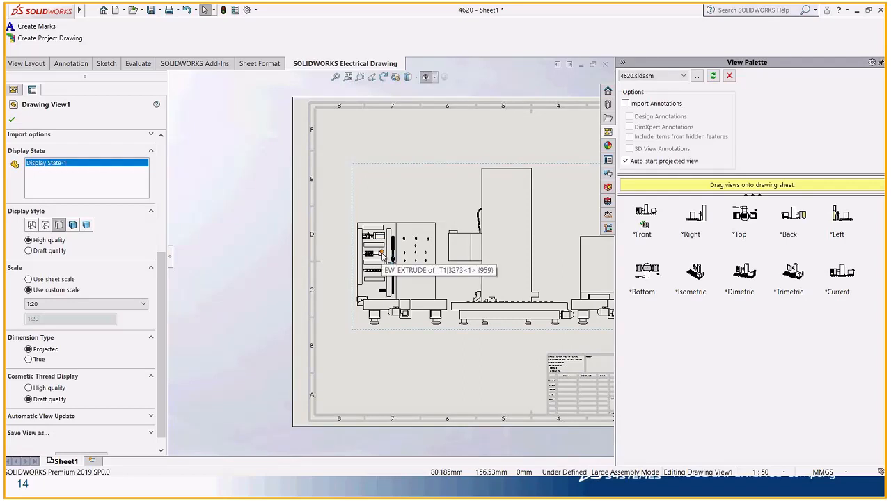
left_click(11, 119)
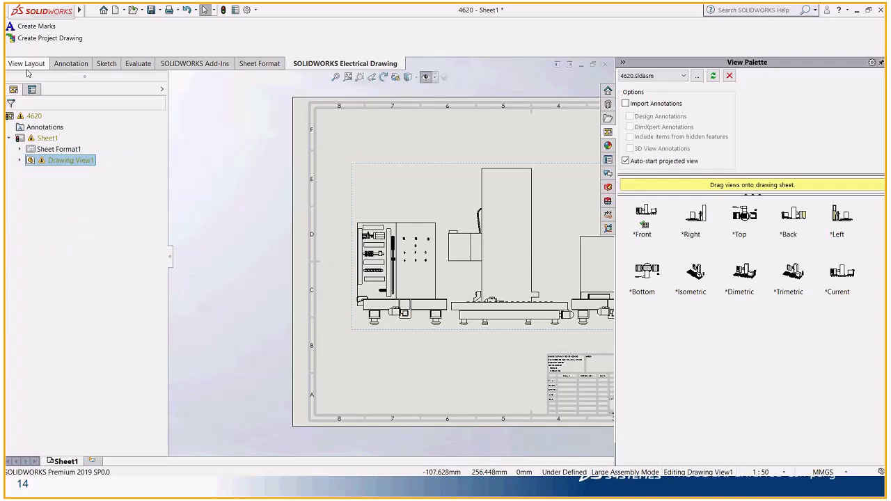
Sketch a corner rectangle around the electrical cabinet and its base in the front view, and crop the view to it
left_click(138, 66)
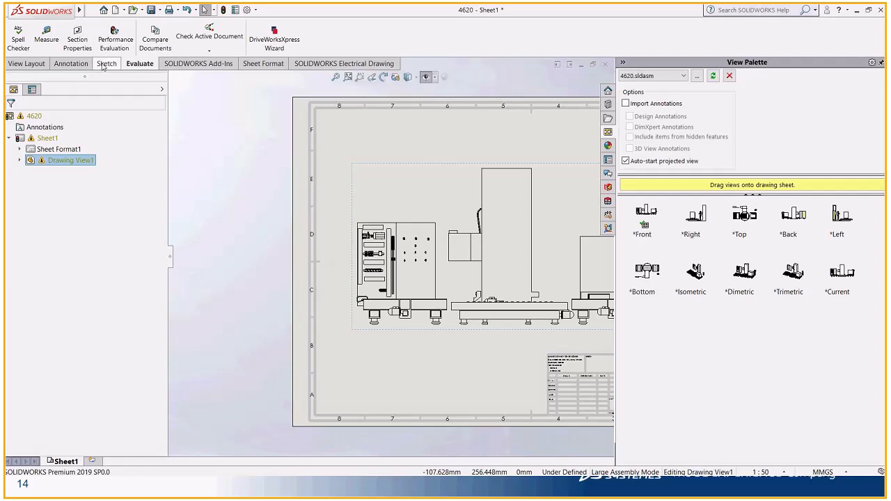
left_click(105, 65)
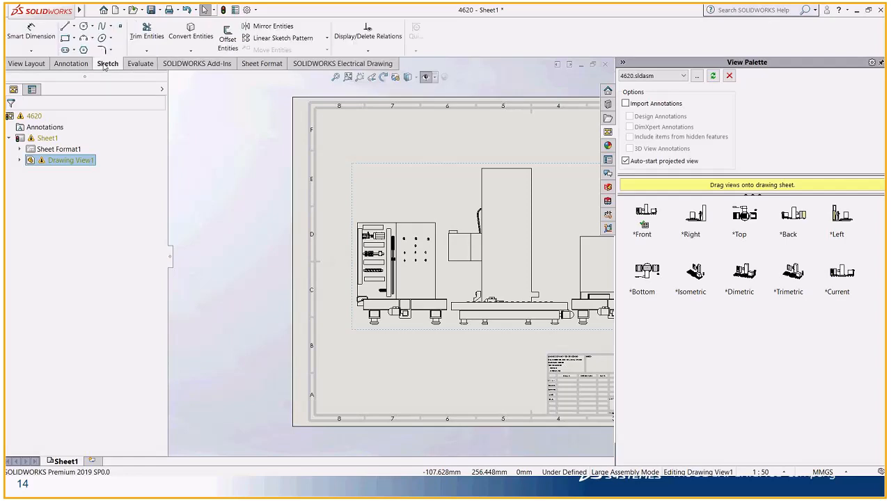
left_click(44, 64)
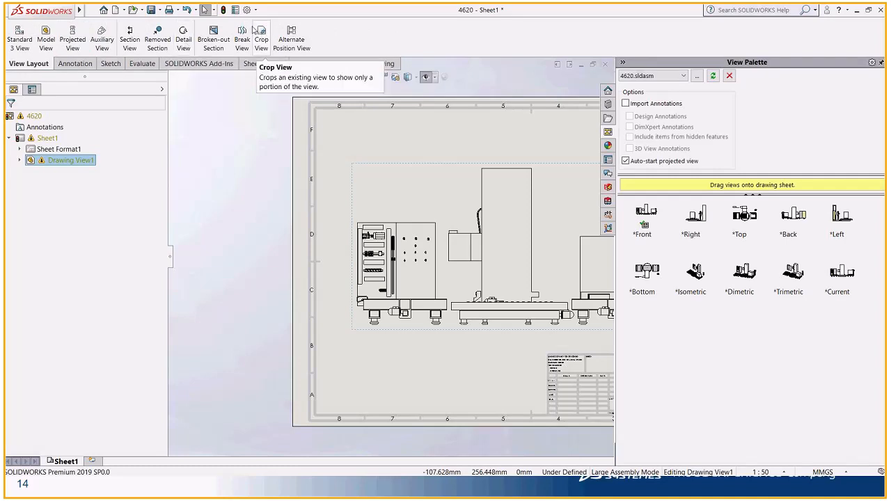
left_click(111, 64)
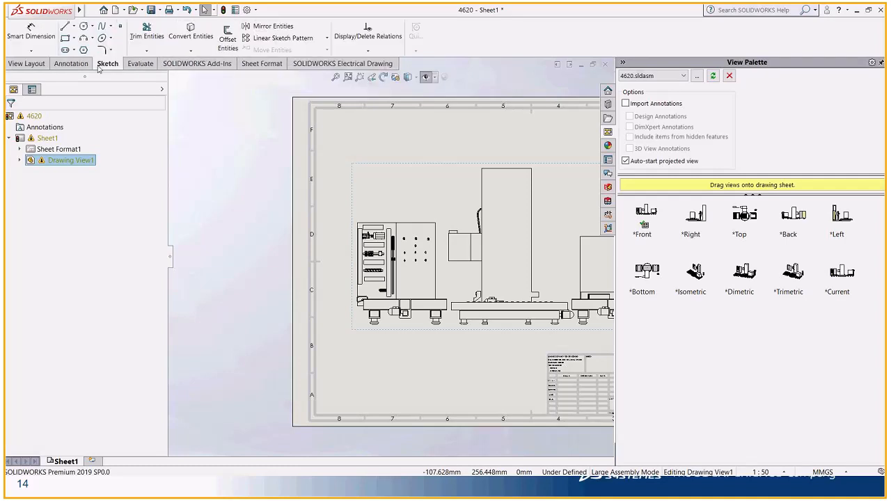
left_click(64, 38)
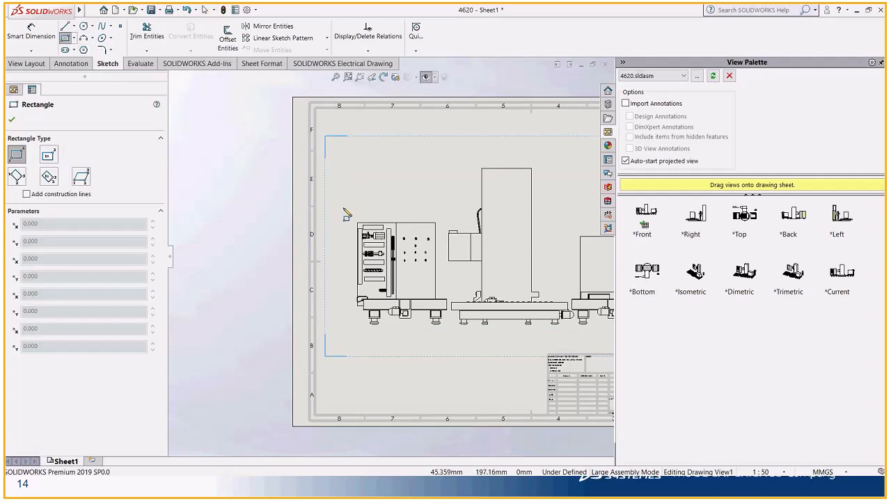
left_click(341, 209)
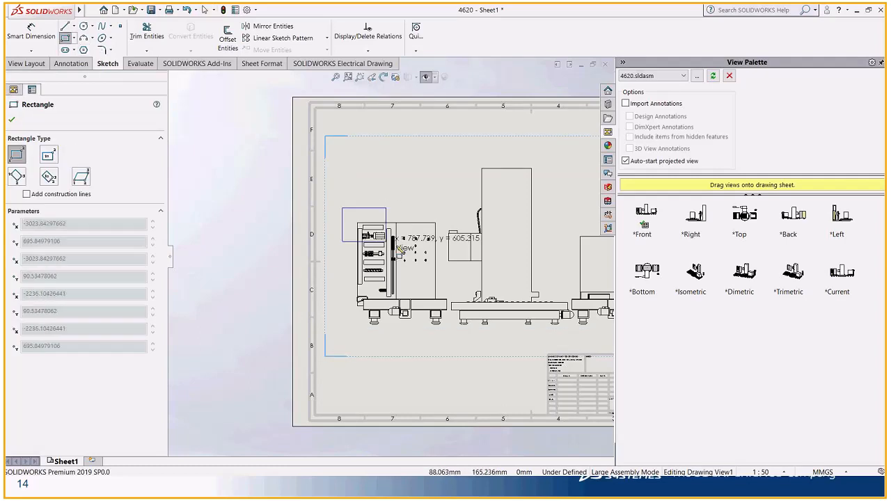
left_click(448, 327)
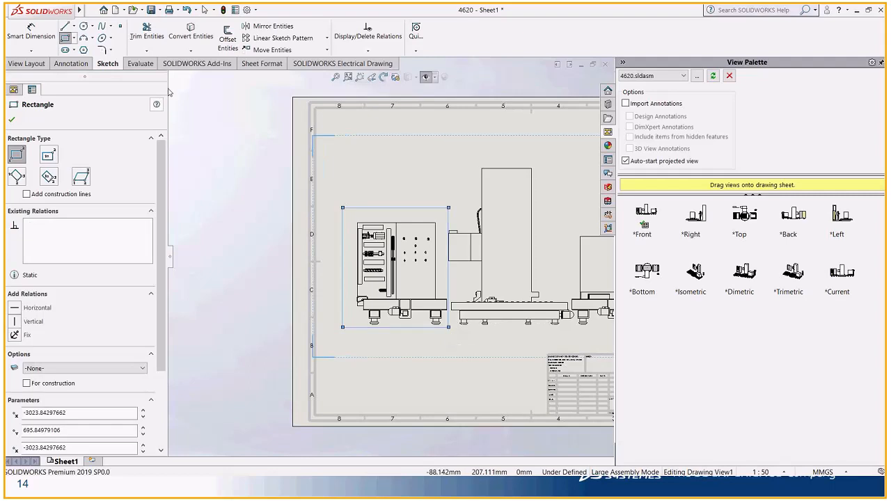
left_click(28, 64)
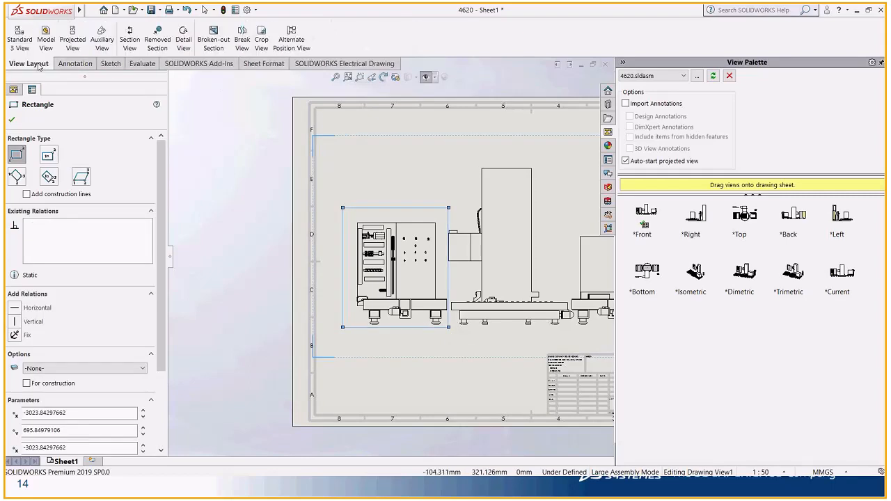
left_click(257, 39)
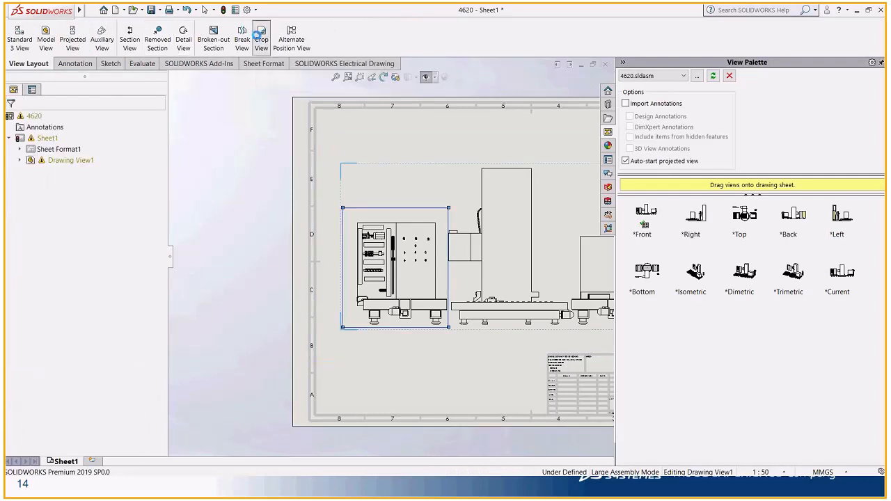
Add auto balloons around the cropped cabinet view, keeping the circular style, edge-attached leaders and multiple instances ignored
scroll(318, 295, "up", 4)
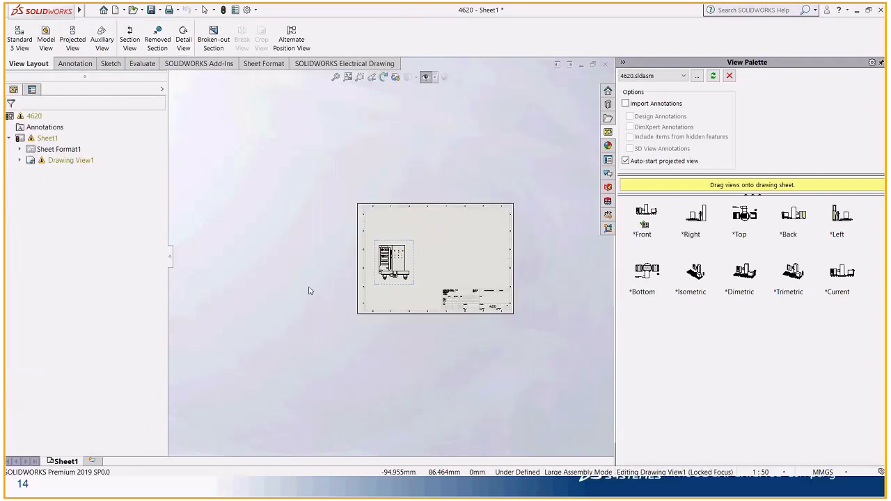
scroll(310, 291, "down", 5)
scroll(310, 291, "up", 4)
scroll(375, 263, "down", 5)
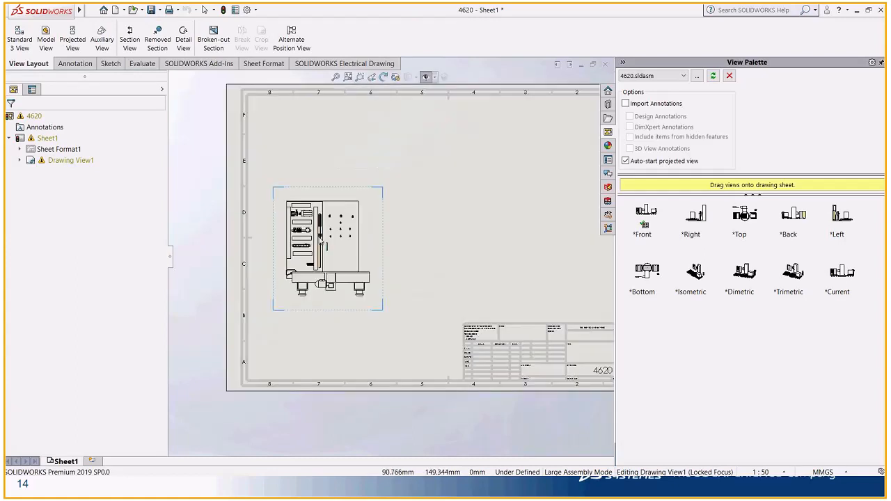
scroll(375, 263, "down", 1)
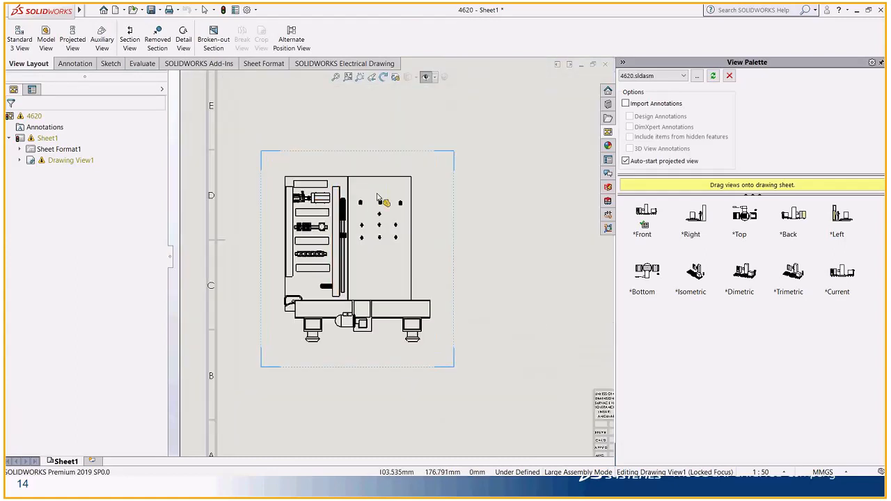
left_click(421, 172)
right_click(420, 167)
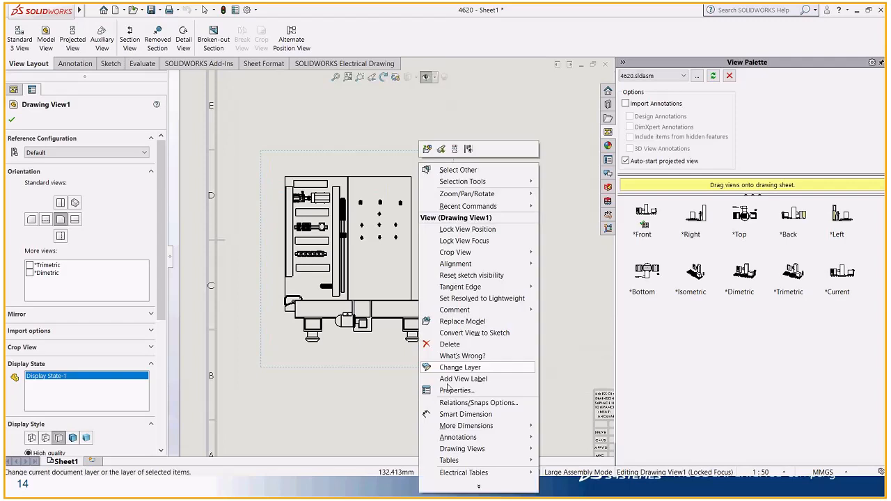
mouse_move(480, 437)
left_click(578, 202)
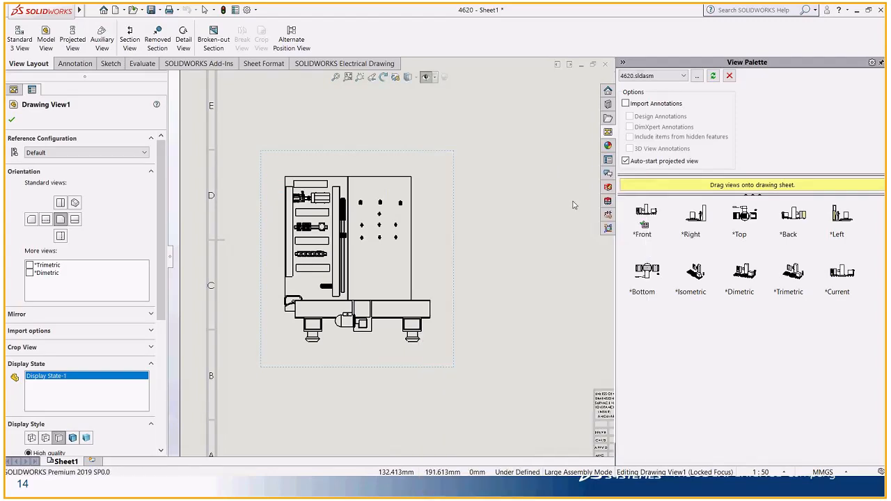
right_click(407, 362)
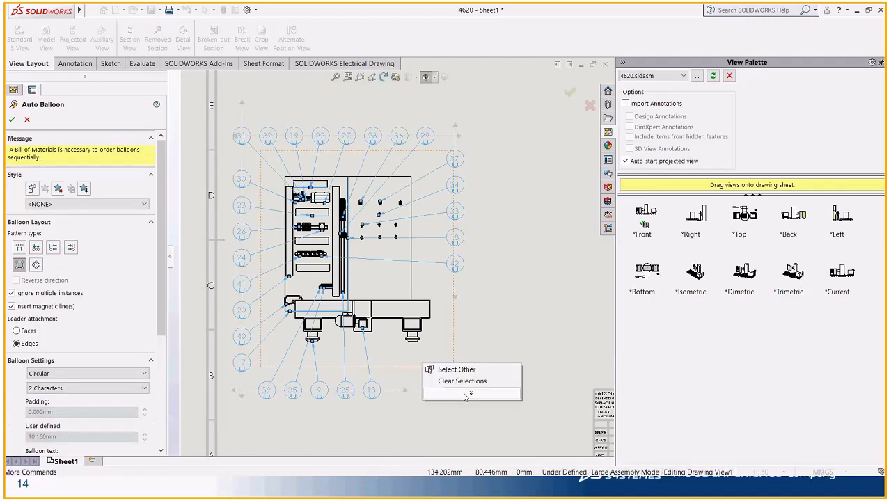
right_click(401, 357)
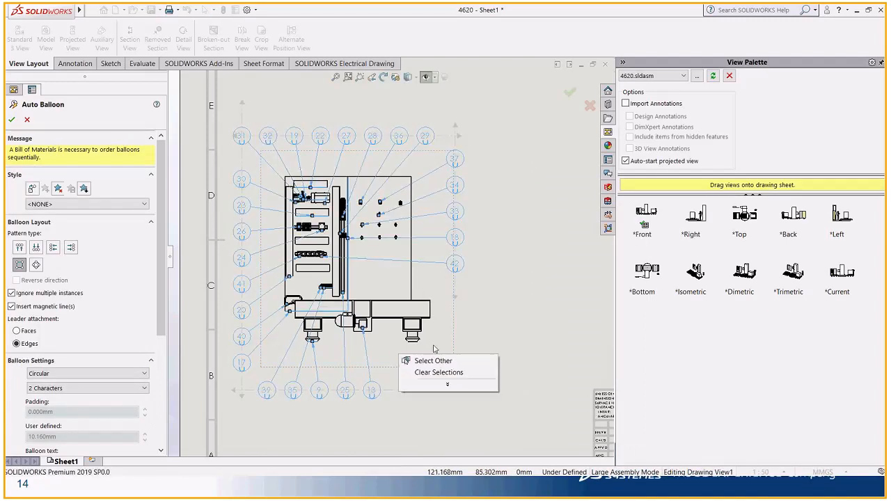
left_click(451, 336)
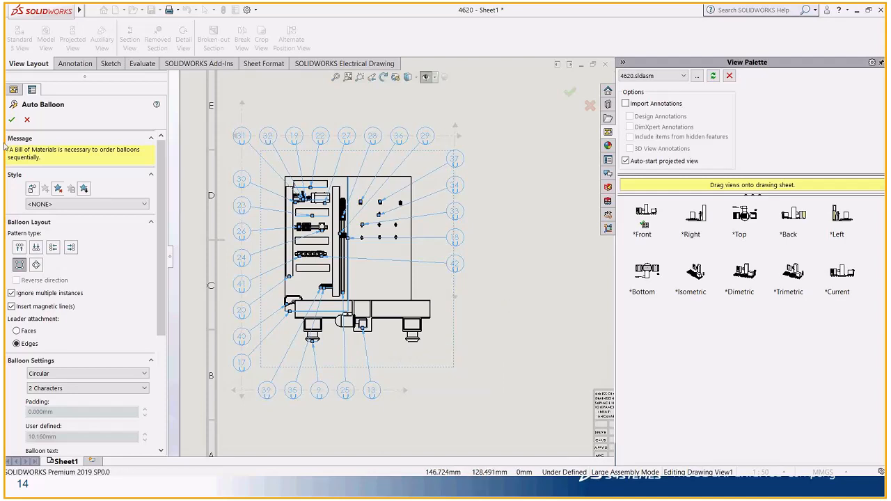
left_click(11, 119)
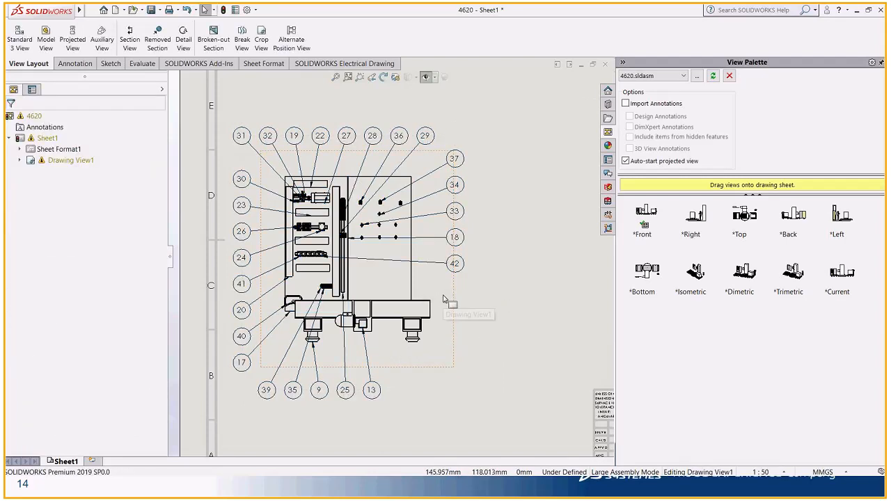
Insert a top-level-only bill of materials for the cropped view using the bom-standard template, and place it along the sheet's upper border
right_click(443, 299)
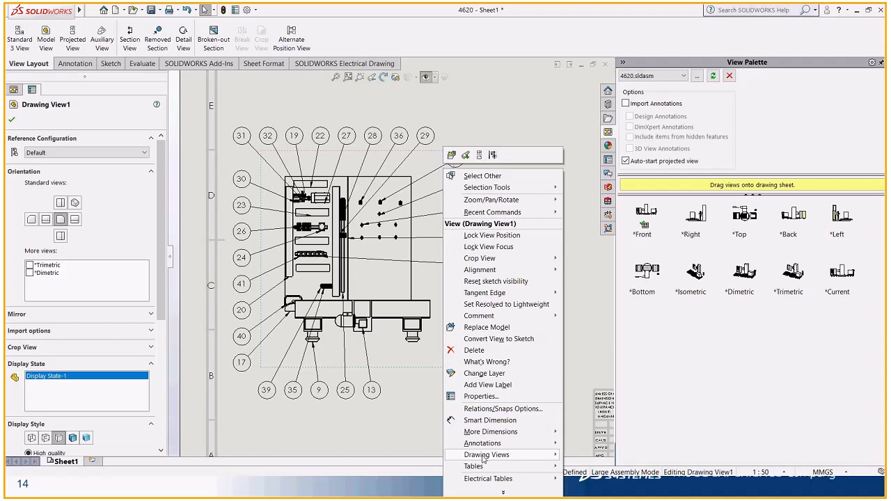
mouse_move(483, 456)
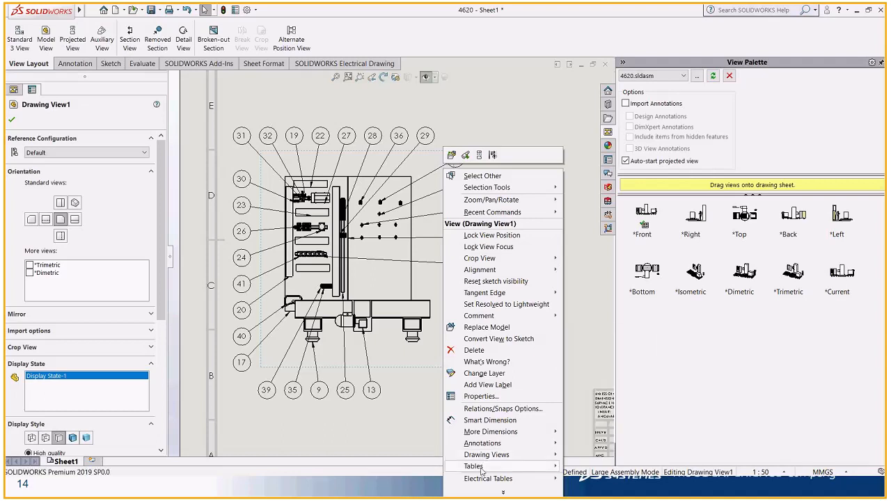
left_click(605, 424)
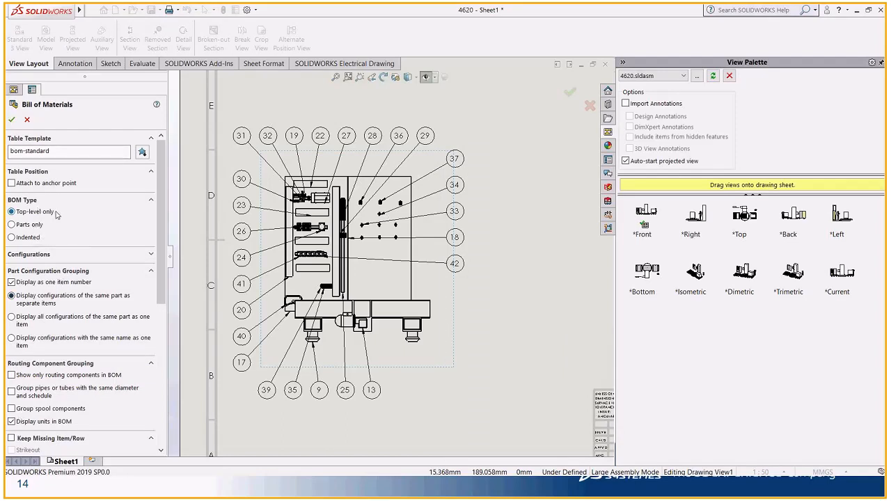
left_click(12, 120)
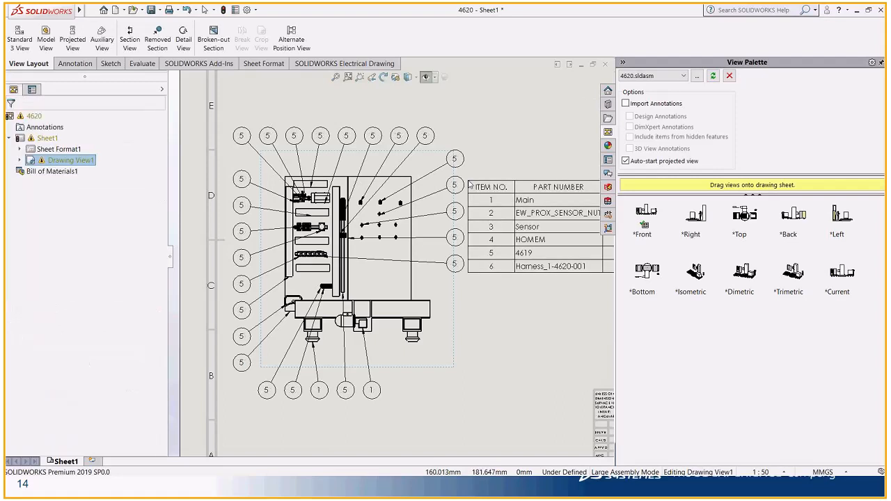
scroll(285, 240, "up", 3)
scroll(330, 244, "up", 3)
scroll(474, 208, "down", 5)
left_click(428, 230)
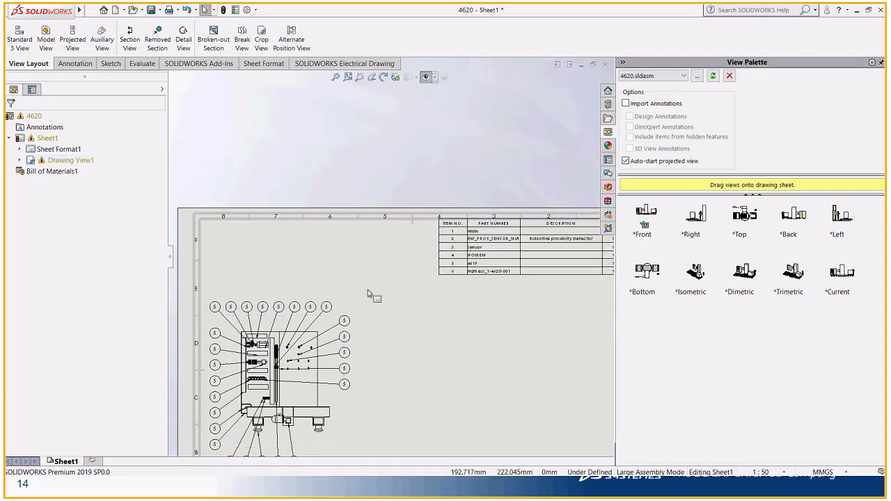
Insert a parts-only bill of materials for the cropped view using the bom-standard template, and place it directly beneath the top-level table
right_click(340, 423)
mouse_move(408, 469)
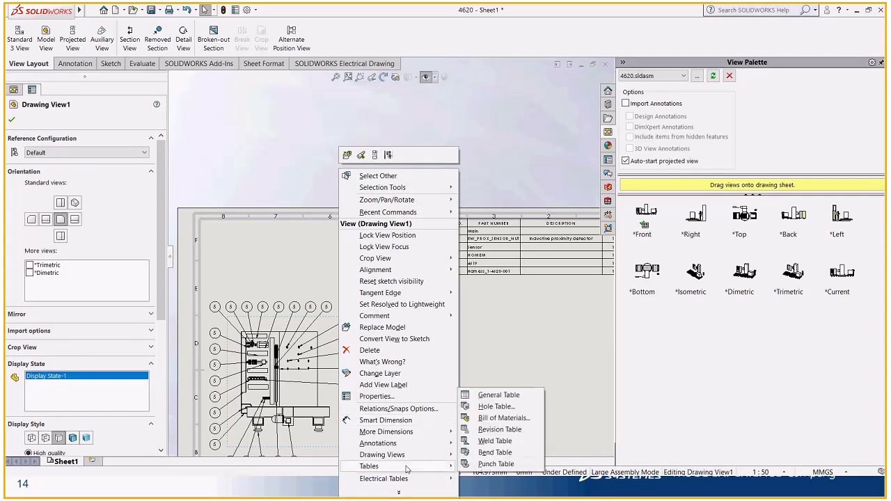
left_click(494, 417)
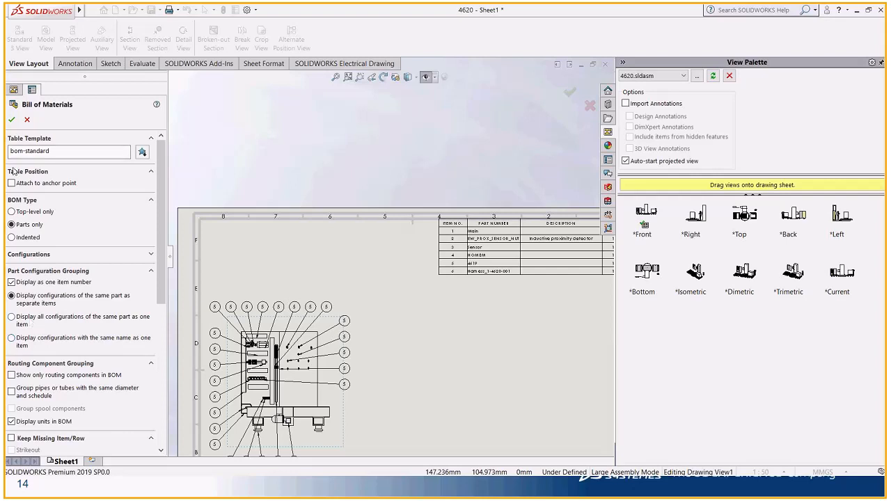
left_click(11, 119)
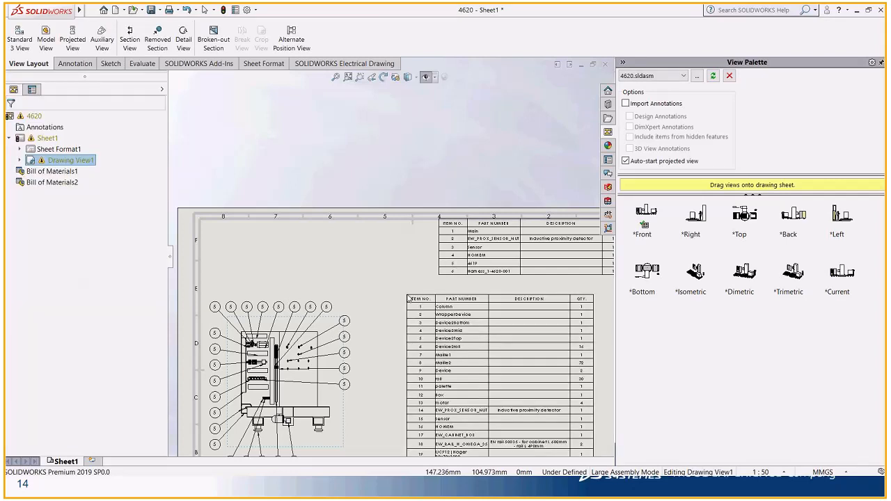
scroll(392, 259, "up", 4)
scroll(413, 291, "down", 4)
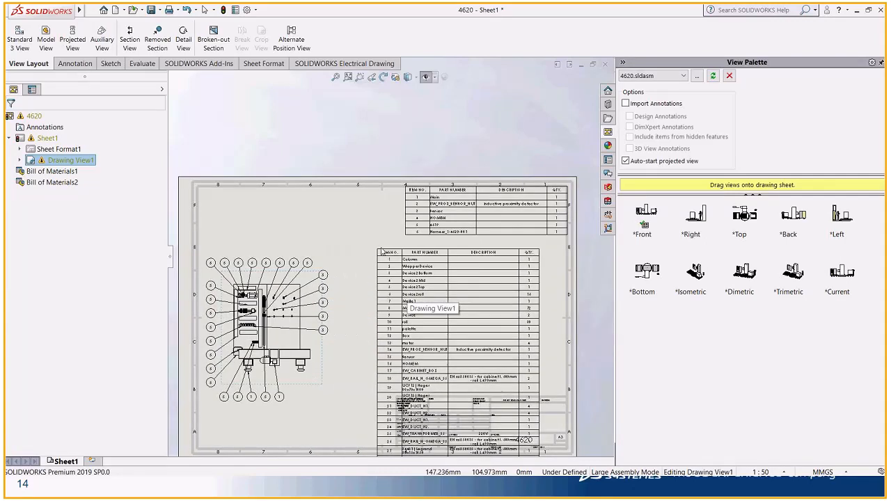
left_click(407, 244)
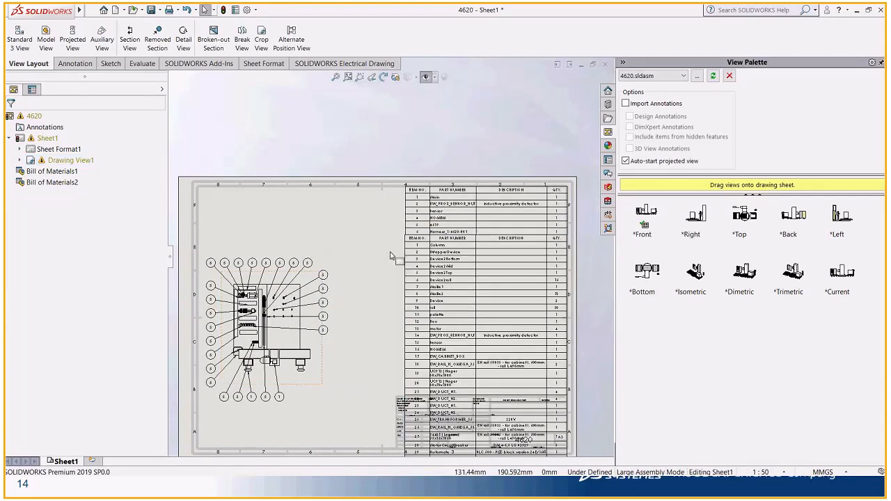
Horizontally auto split the parts-only bill of materials at a maximum of 4 rows, this time only, with horizontal alignment of the new tables
left_click(416, 254)
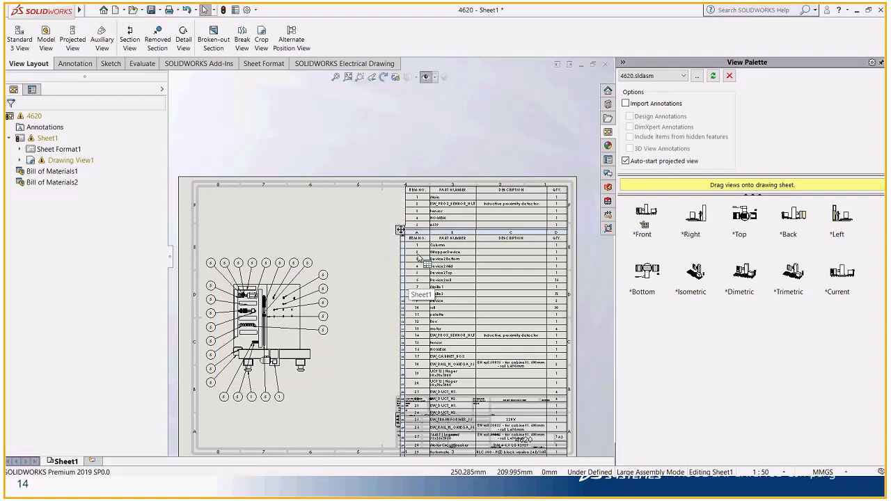
left_click(407, 235)
left_click(416, 248)
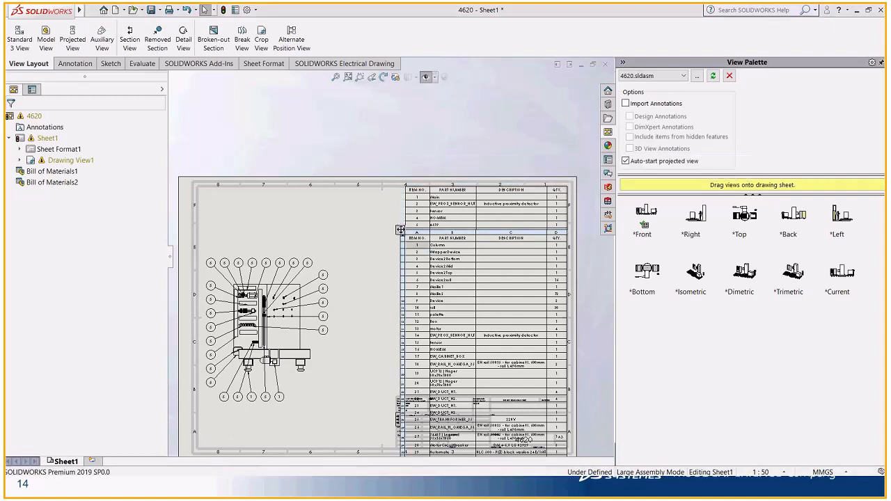
right_click(401, 230)
mouse_move(476, 329)
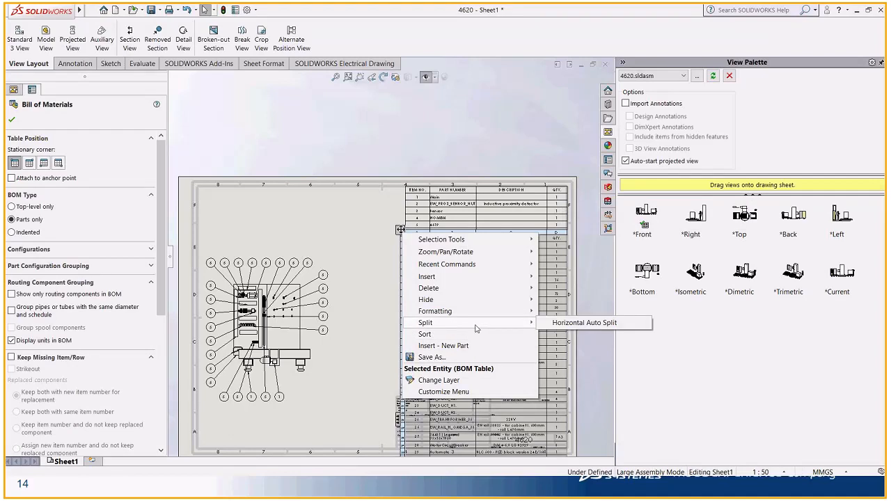
left_click(583, 322)
left_click(506, 214)
left_click(507, 214)
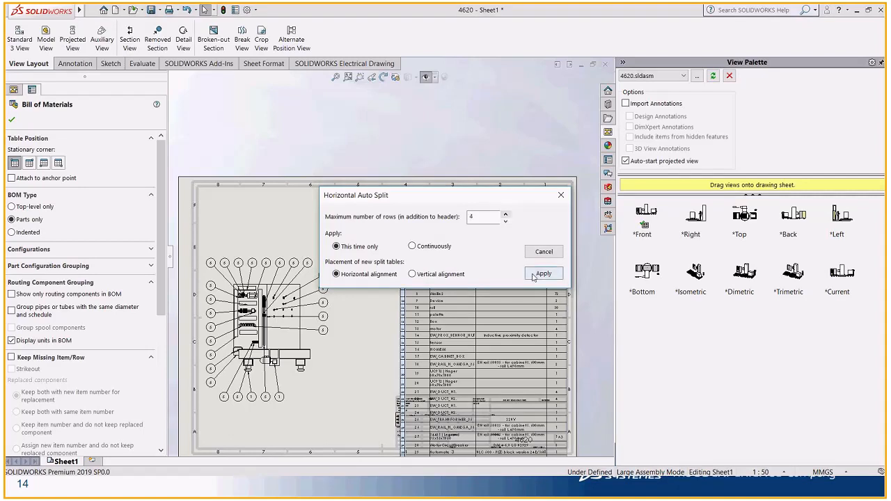
left_click(541, 273)
Stack the second and third split sections of the parts-only bill of materials beneath its first section, inside the sheet border
scroll(332, 326, "up", 10)
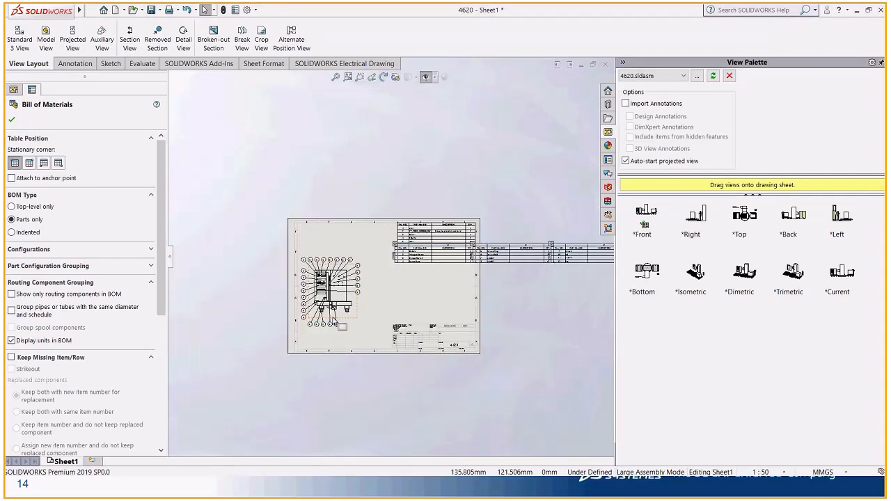
scroll(393, 260, "up", 2)
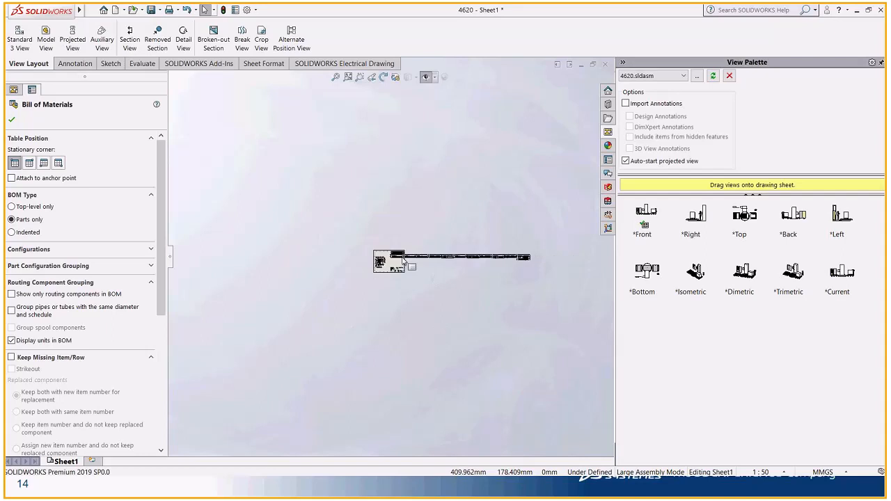
scroll(425, 258, "down", 2)
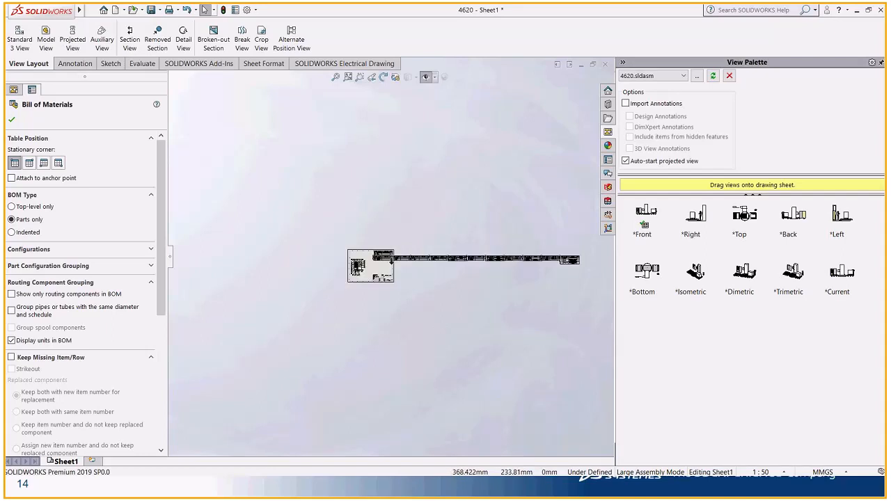
scroll(389, 260, "down", 10)
left_click_drag(425, 227, 287, 262)
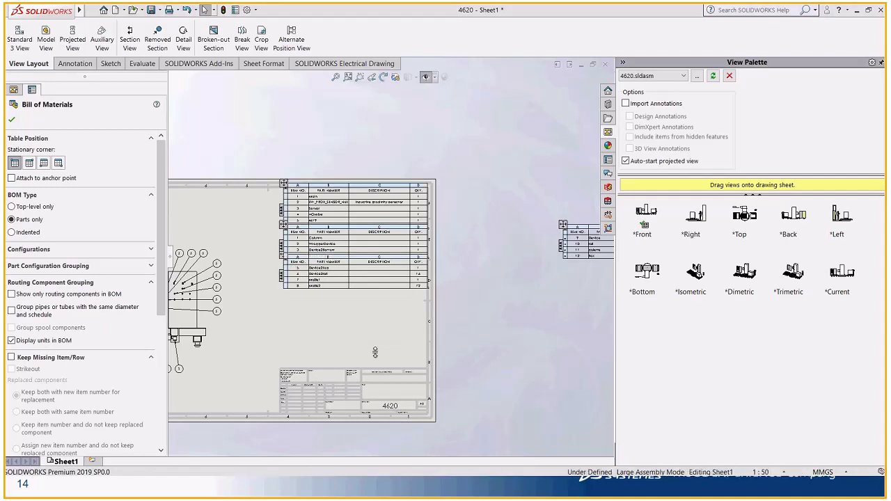
left_click_drag(563, 224, 287, 288)
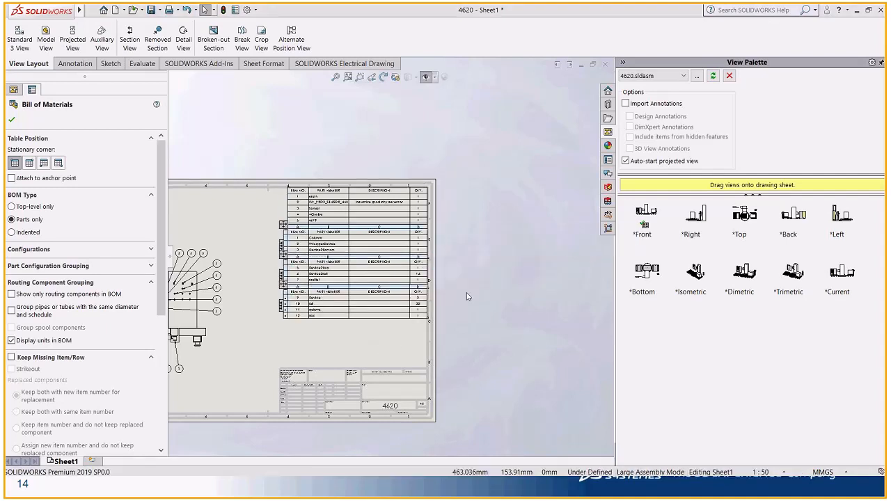
scroll(389, 256, "up", 1)
left_click(382, 375)
key("f")
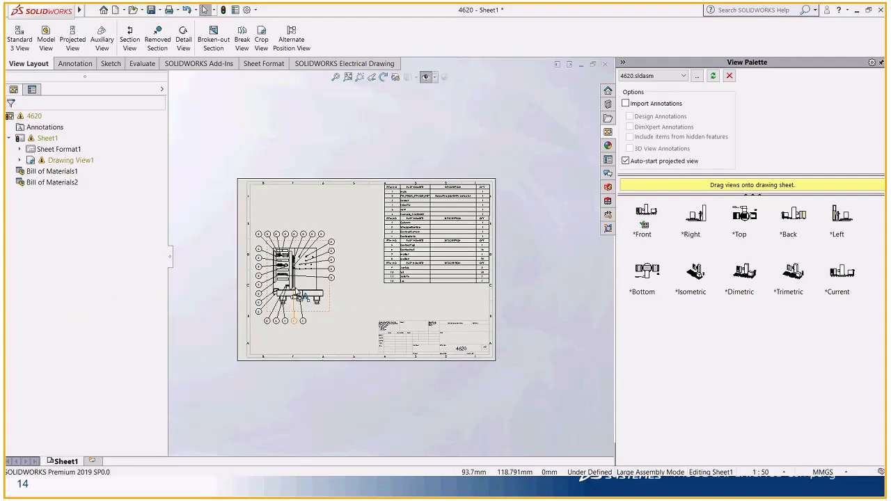
Save the drawing and add it to the electrical project with Create Project Drawing
scroll(305, 298, "down", 1)
scroll(304, 310, "down", 1)
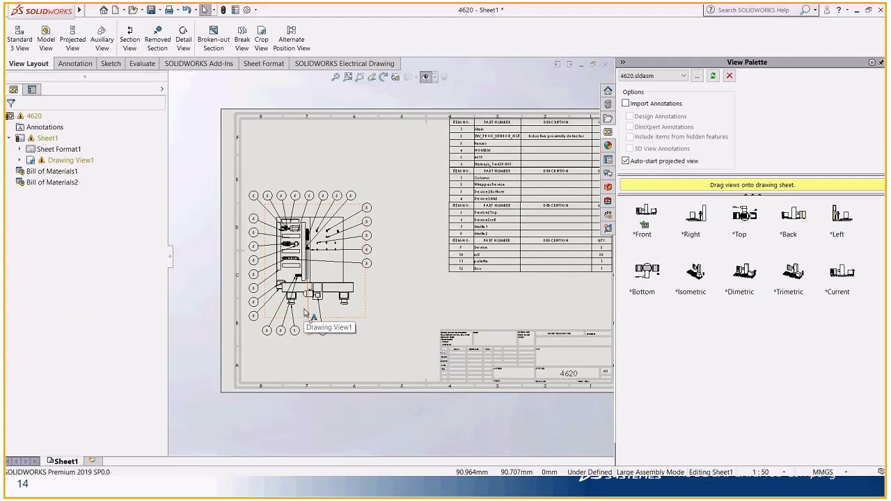
key("z")
scroll(364, 295, "down", 1)
scroll(327, 289, "up", 1)
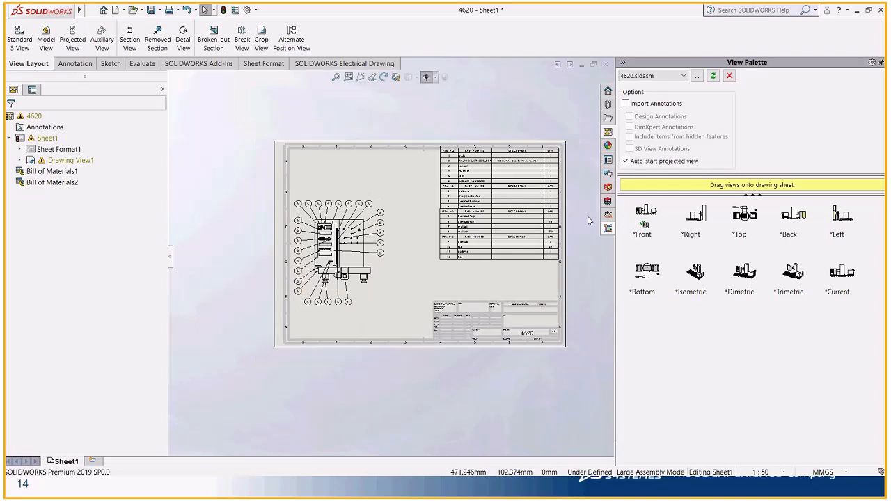
scroll(587, 219, "down", 1)
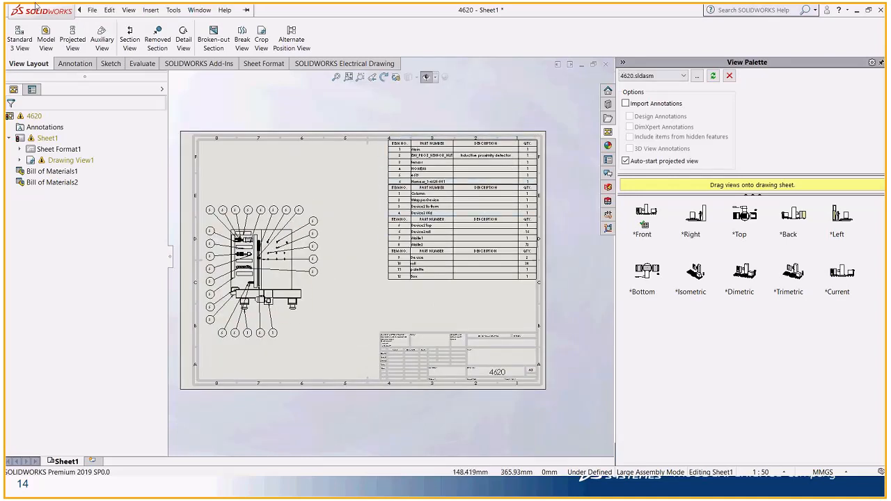
key("ctrl+s")
left_click(344, 64)
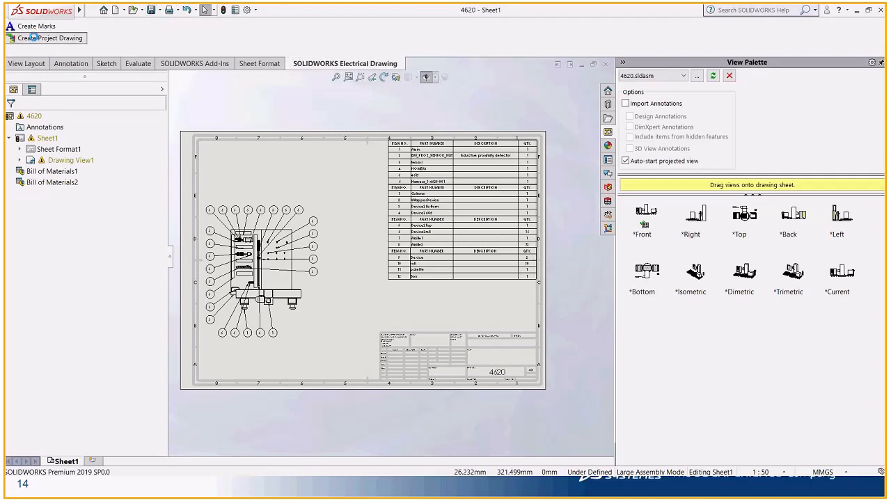
left_click(33, 38)
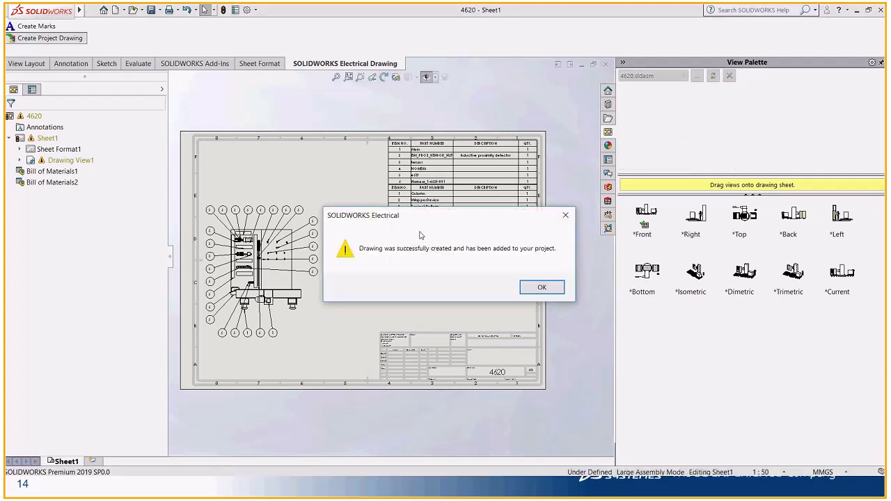
left_click(541, 289)
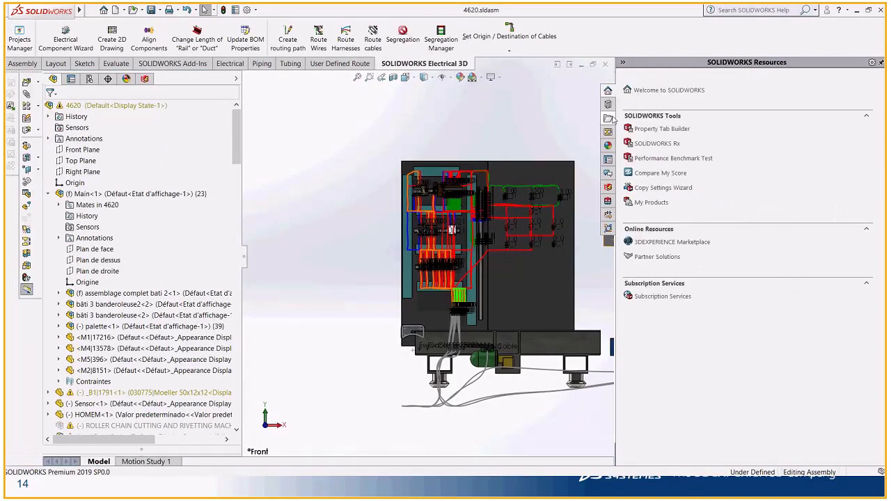
Check the electrical project's document list, including the 2D Cabinet layout folder, and inspect the cabinet and conveyors in the 3D assembly
left_click(608, 187)
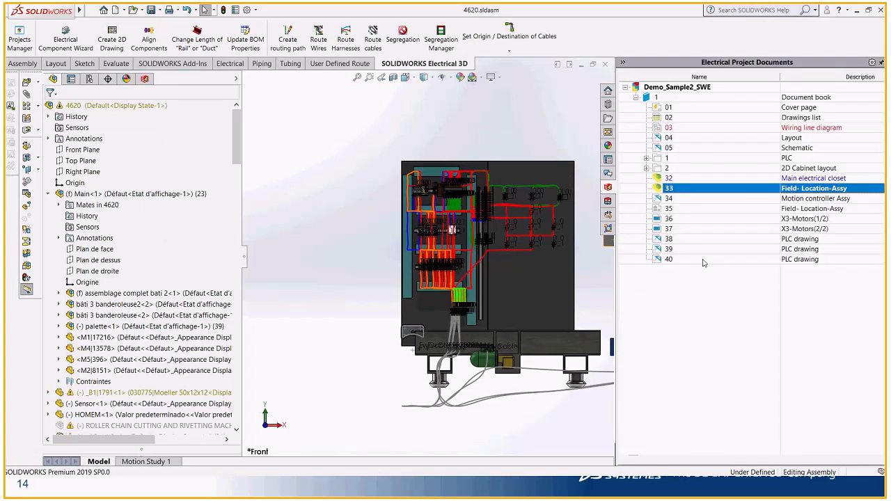
left_click(655, 168)
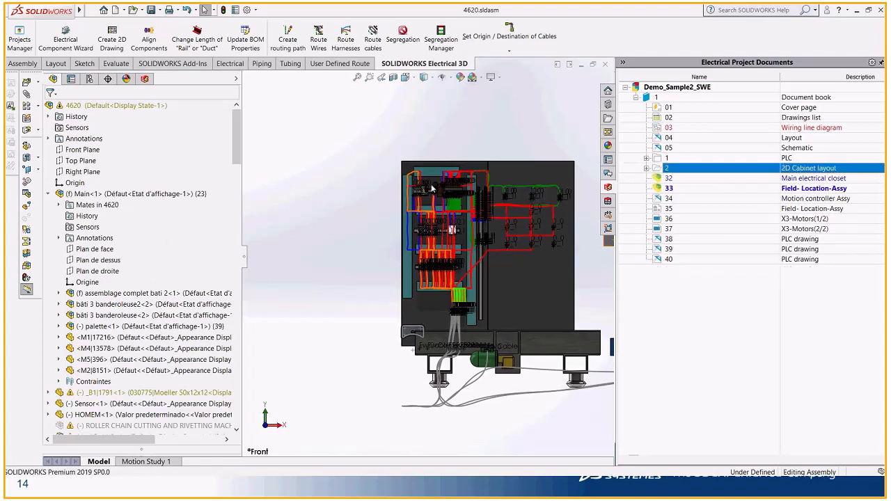
scroll(378, 150, "up", 4)
middle_click_drag(425, 296, 458, 320)
scroll(412, 180, "down", 5)
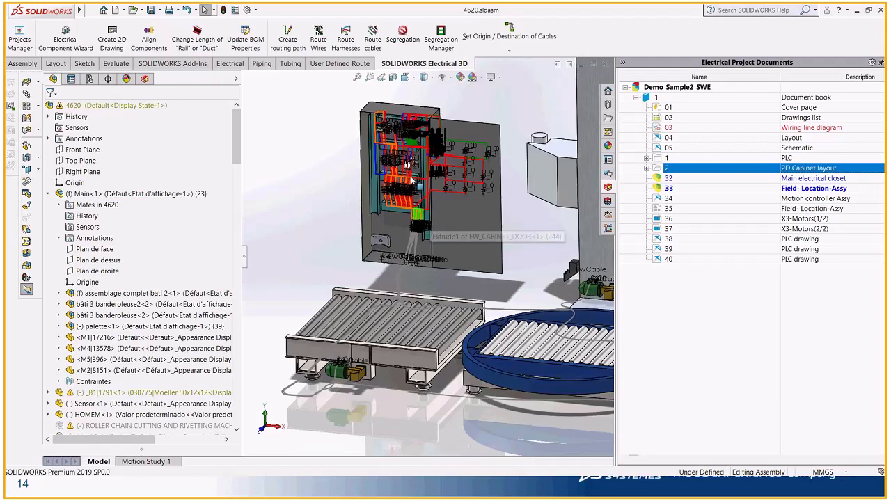
scroll(352, 321, "up", 2)
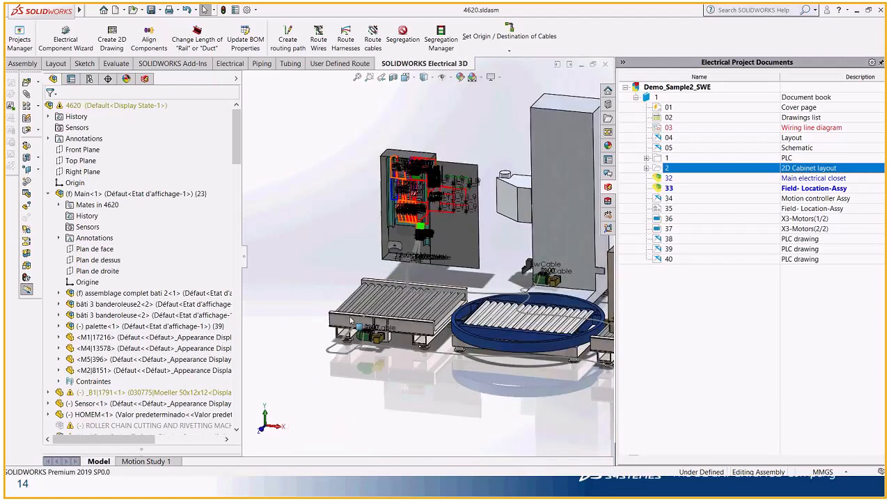
scroll(350, 321, "up", 2)
scroll(559, 295, "down", 1)
scroll(559, 294, "up", 2)
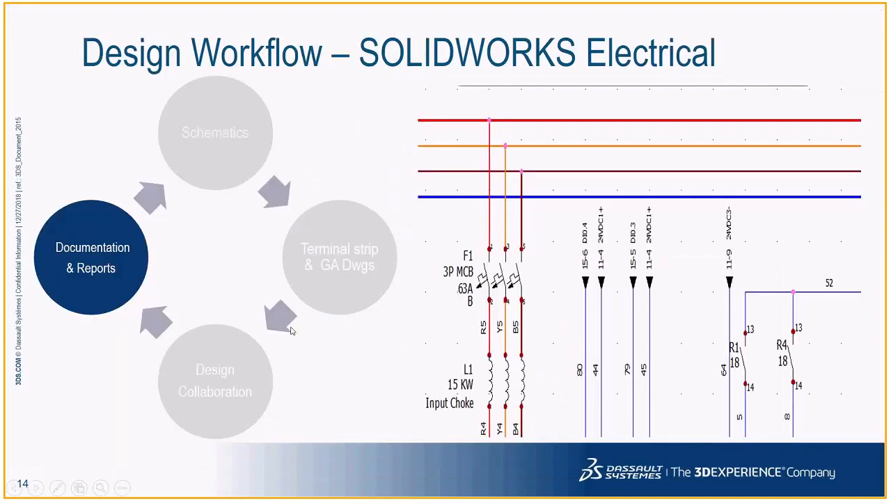
Switch to SOLIDWORKS Electrical and open the report manager for the Demo_Sample2_SWE project
key("alt+Tab")
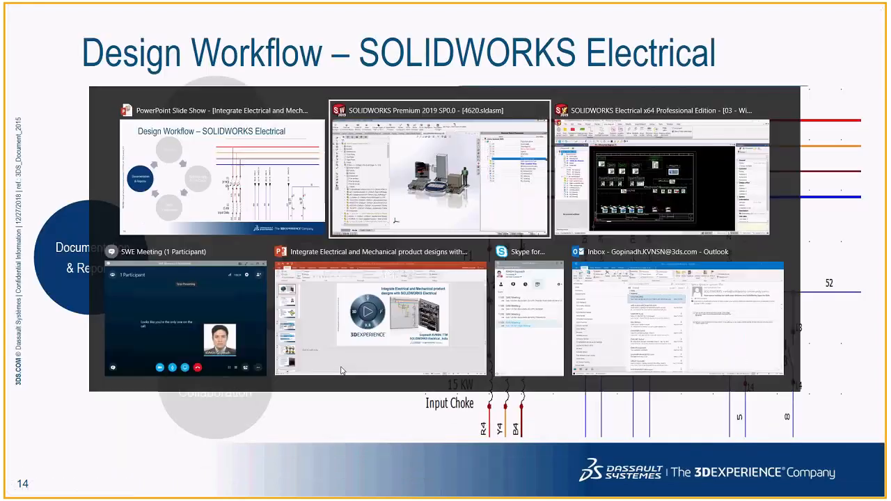
key("Tab")
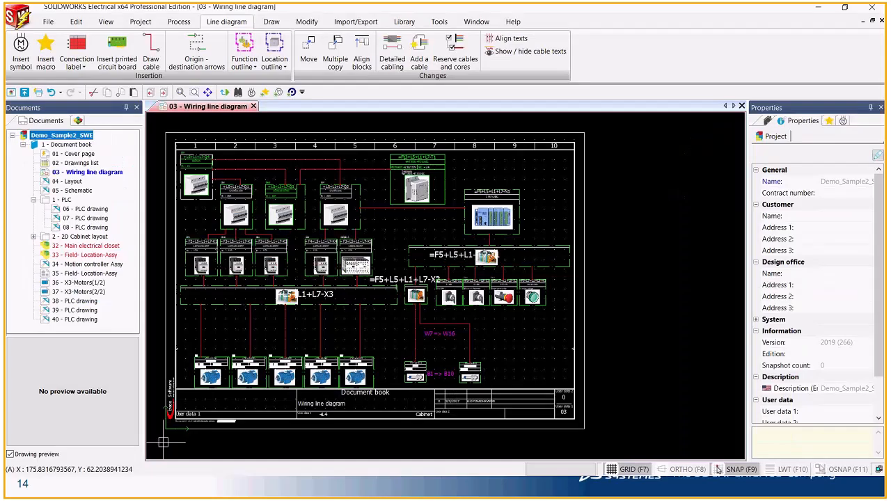
left_click(307, 21)
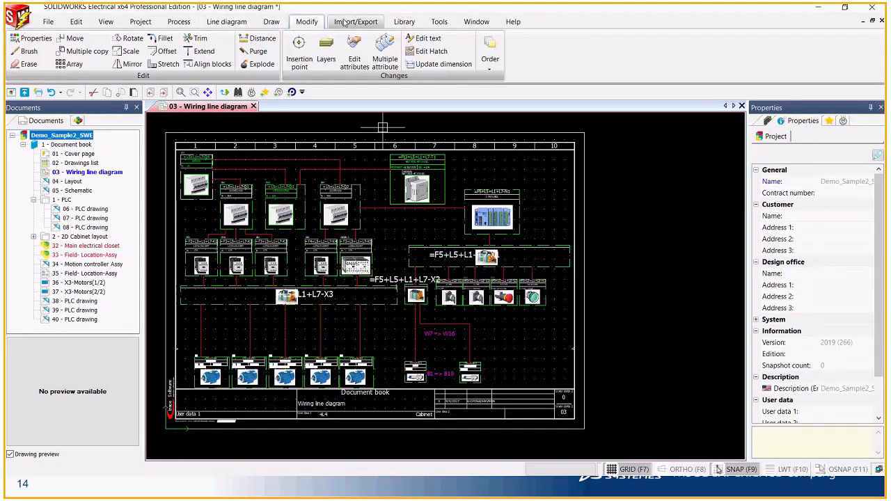
left_click(344, 23)
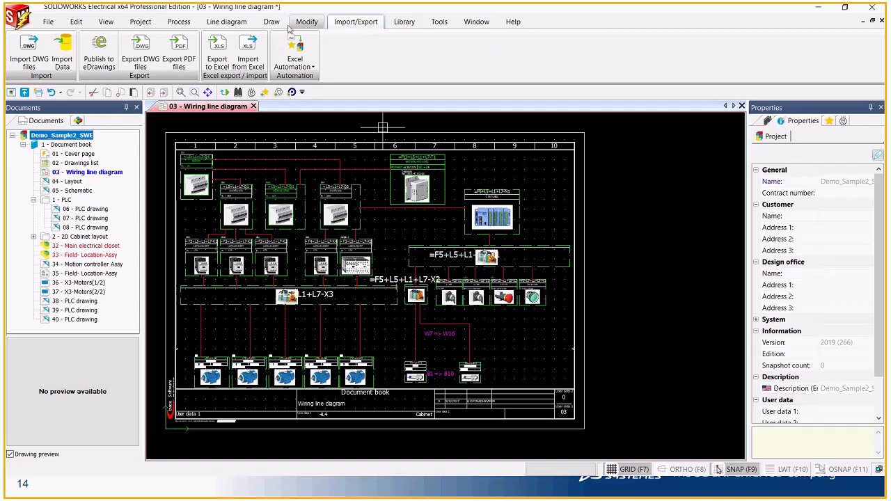
left_click(139, 22)
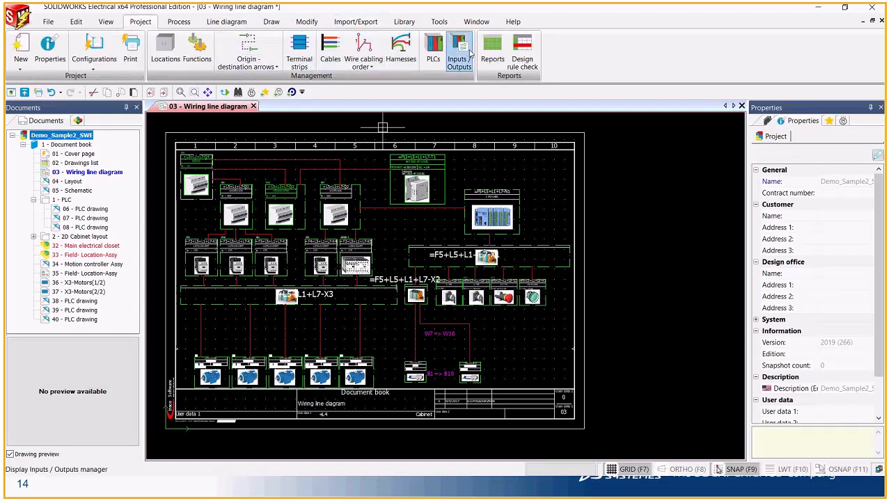
left_click(492, 52)
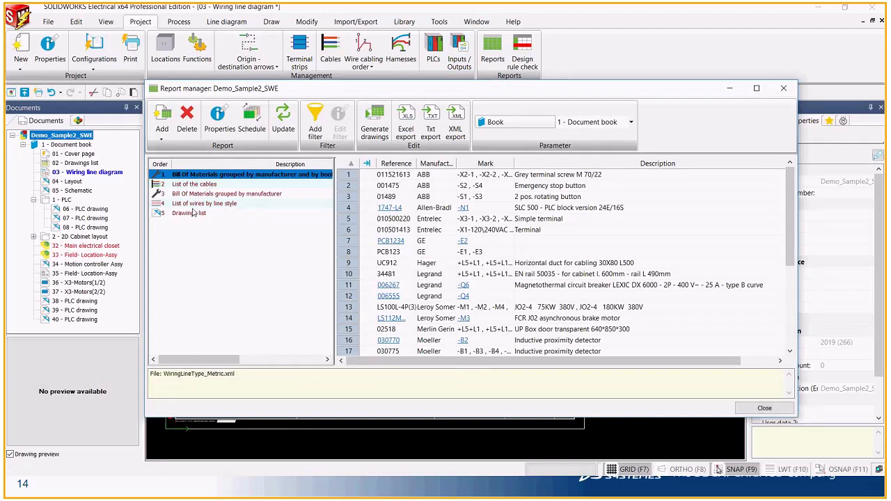
Add the Bill Of Materials reports sorted by Mark with file number and sorted by reference and per book to the project
left_click(162, 120)
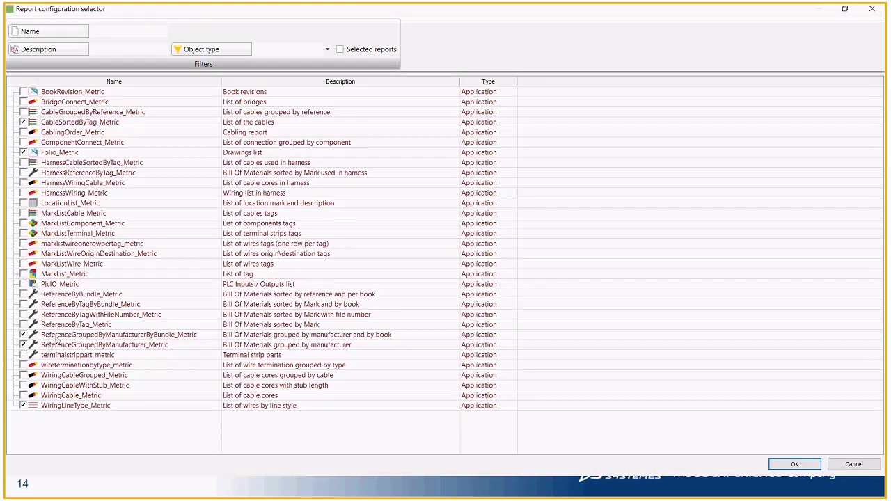
left_click(53, 338)
left_click(23, 314)
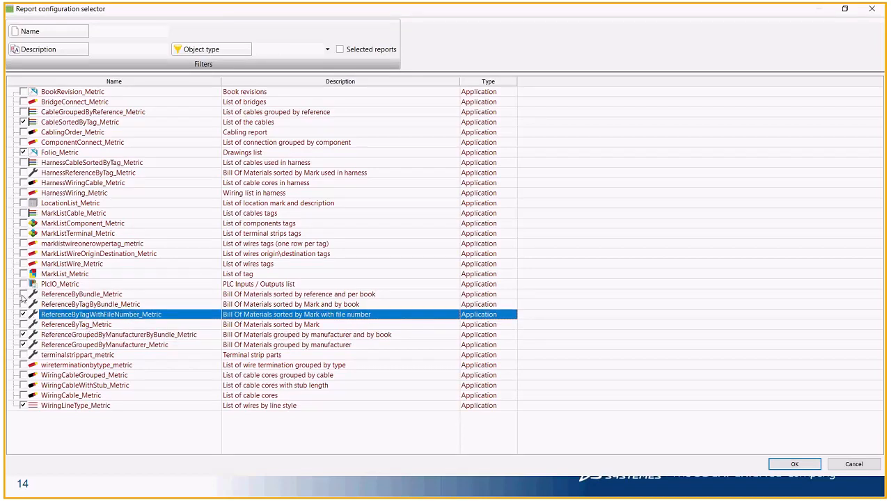
left_click(23, 294)
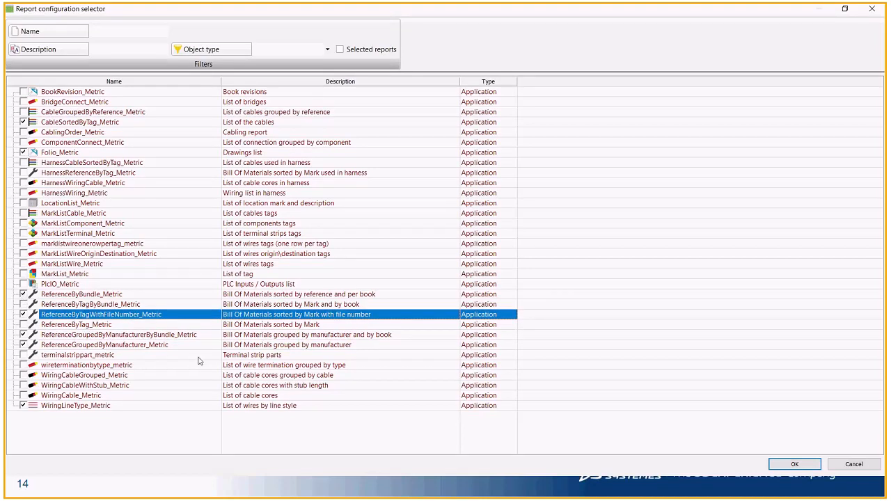
left_click(796, 464)
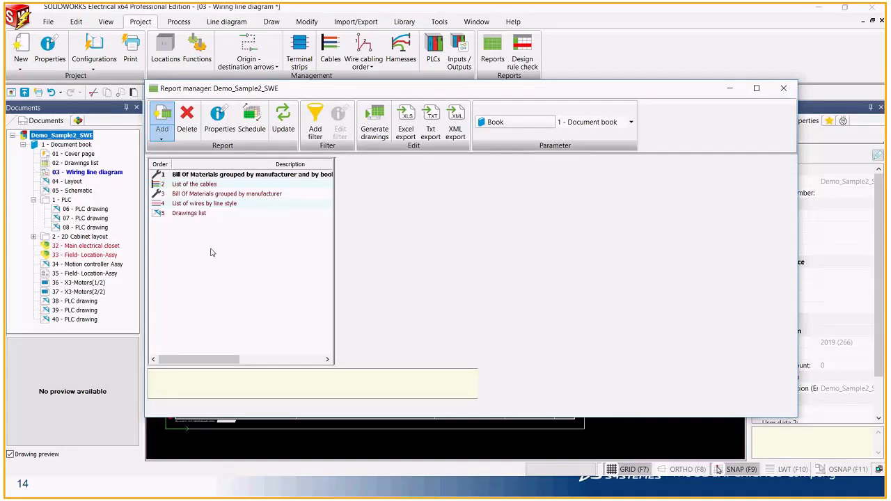
Generate report drawings in book 1 for all bills of materials, the list of the cables, the list of wires by line style and the drawings list
left_click(243, 186)
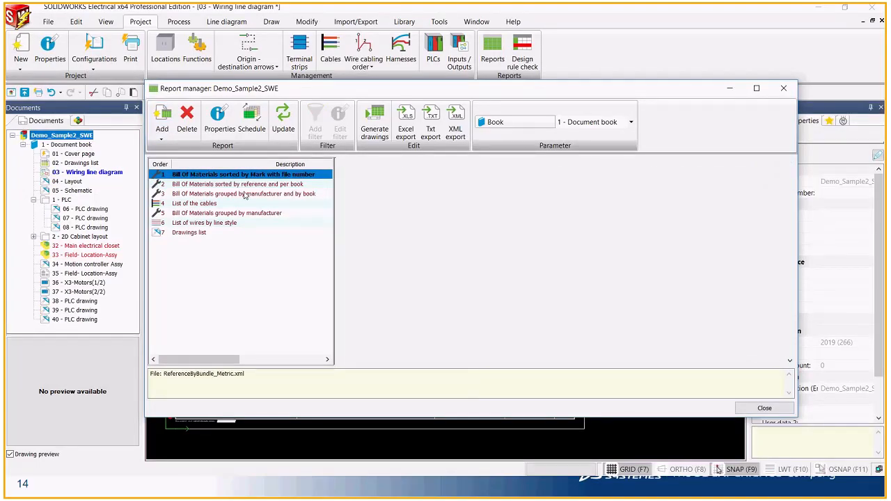
left_click(243, 203)
left_click(374, 122)
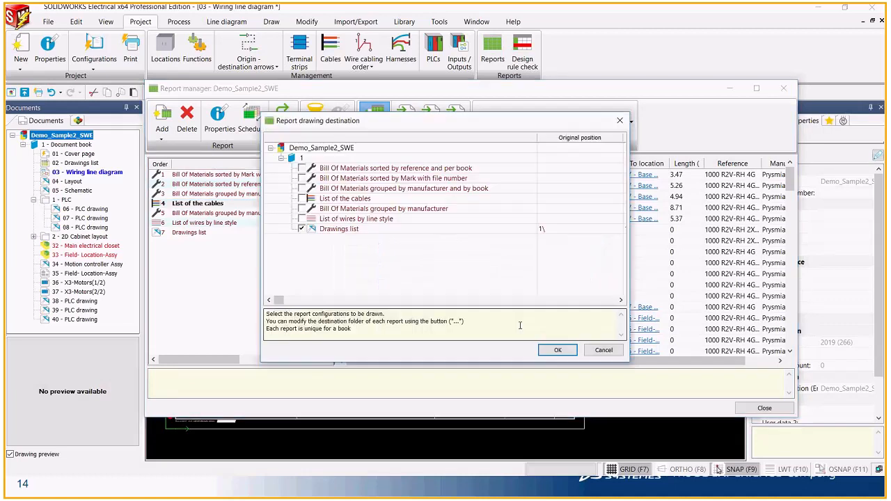
left_click(301, 168)
left_click(302, 178)
left_click(302, 198)
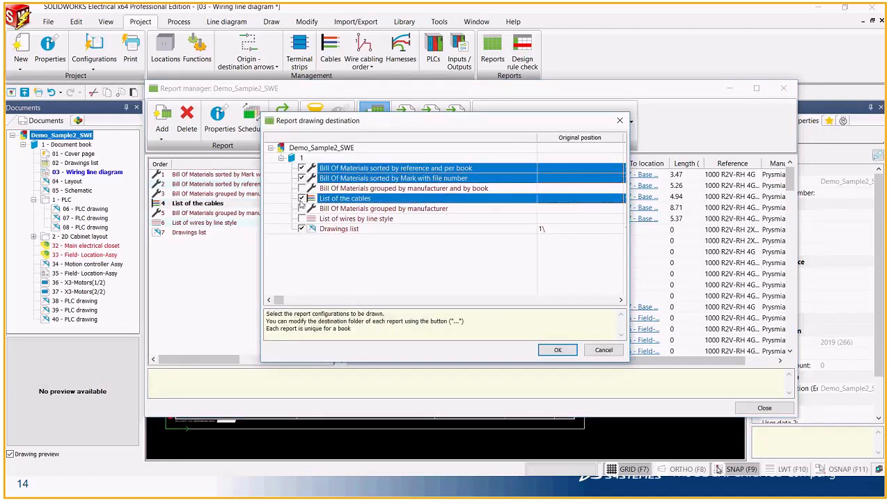
left_click(301, 188)
left_click(301, 208)
left_click(301, 218)
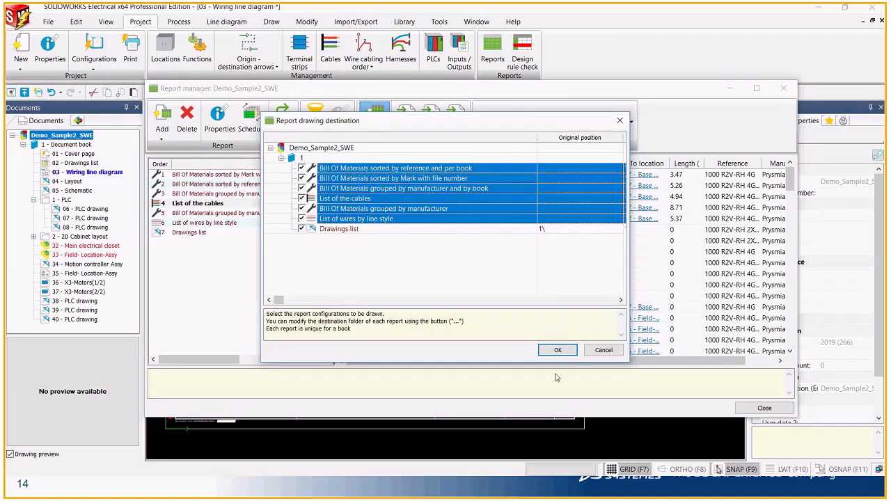
left_click(554, 349)
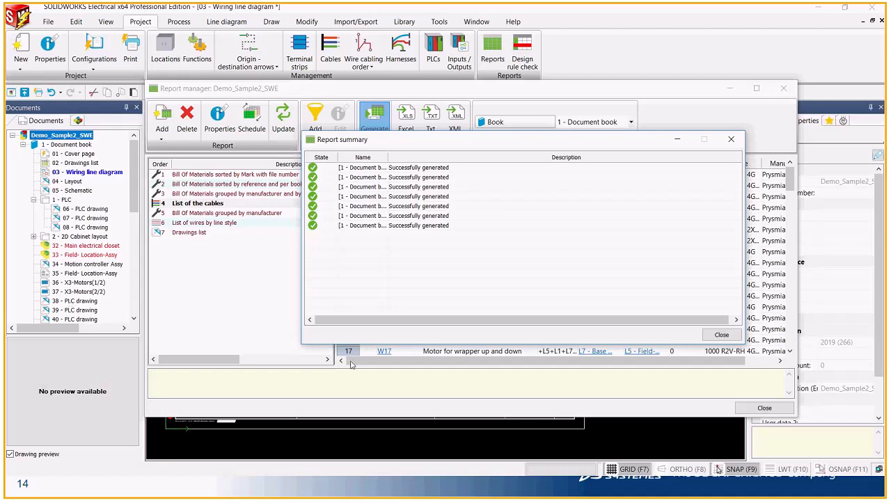
left_click(736, 337)
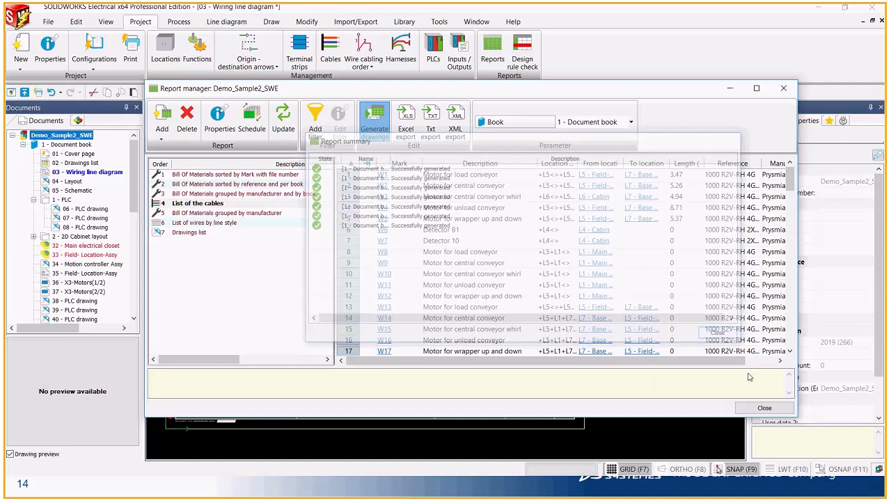
left_click(765, 408)
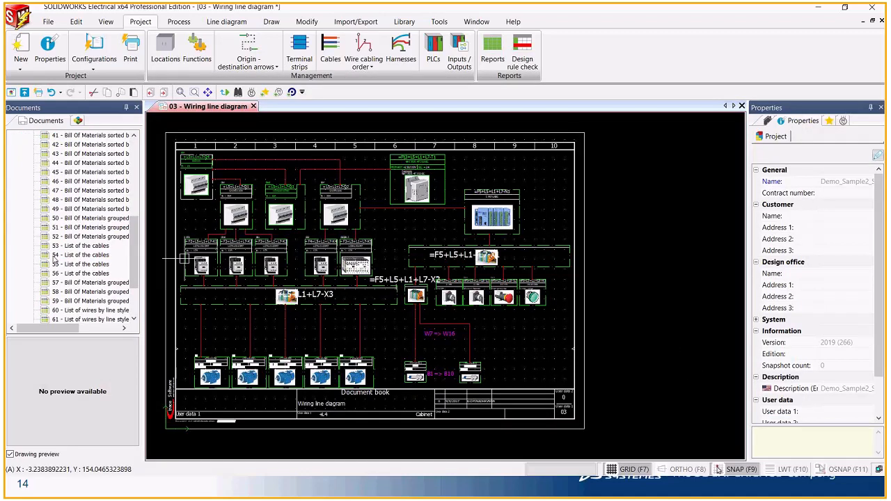
Open drawing 42, the bill of materials sorted by reference and per book, and examine its manufacturer groups, quantities and marks
left_click(57, 177)
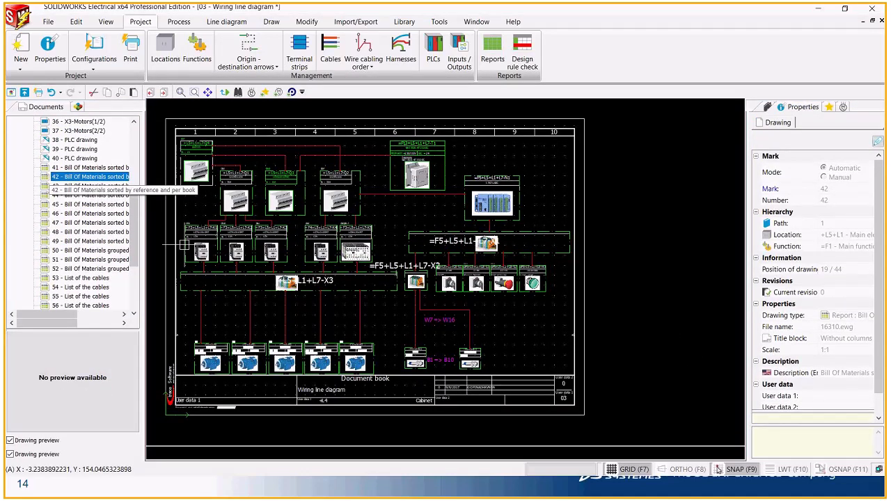
double_click(59, 178)
scroll(202, 126, "up", 3)
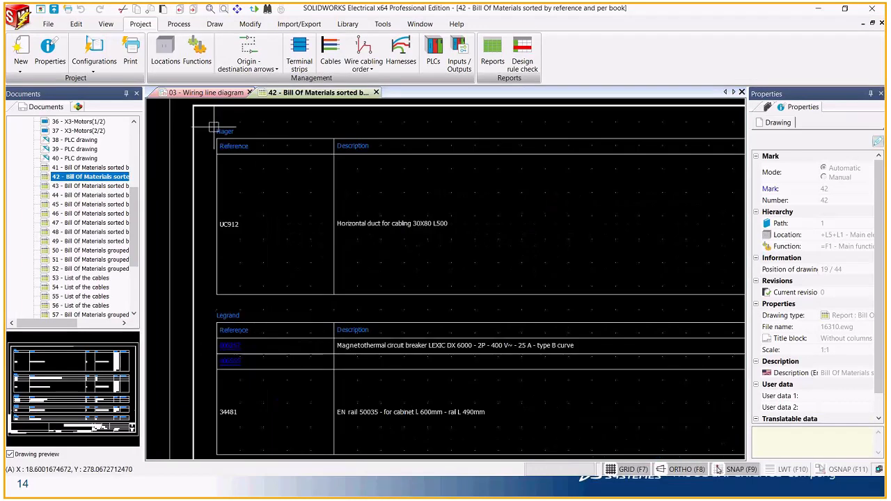
scroll(243, 327, "up", 1)
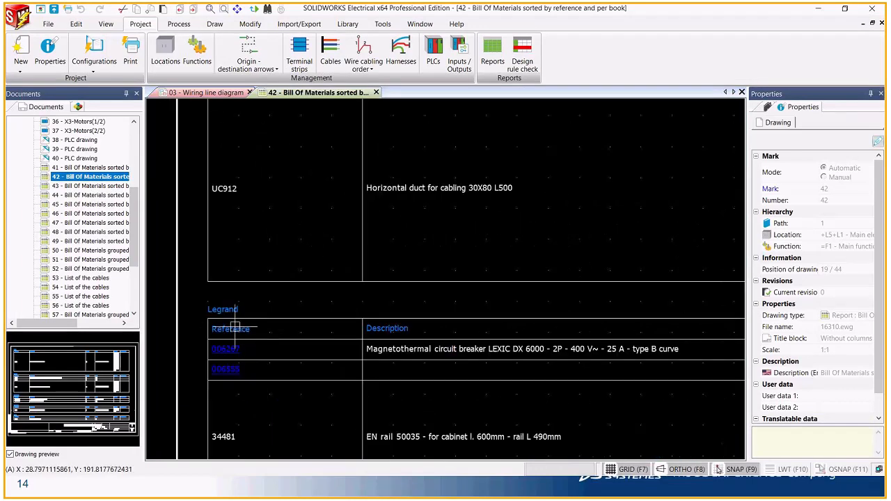
left_click(232, 301)
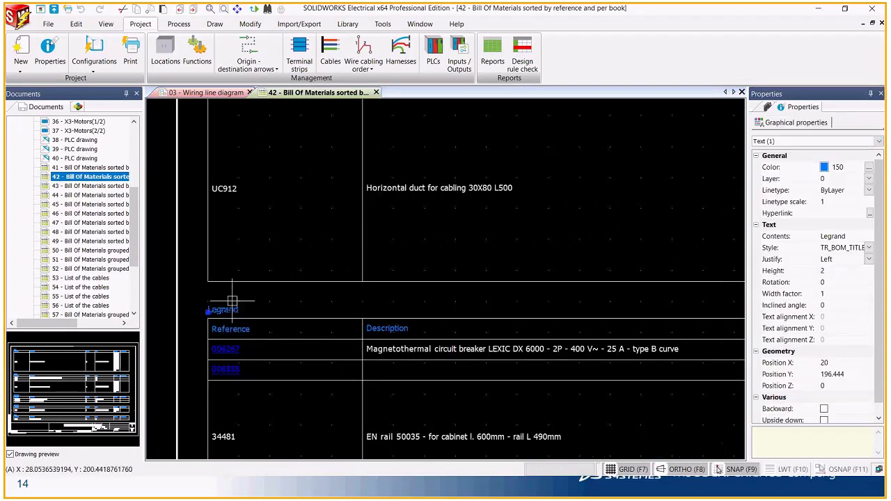
left_click(241, 351)
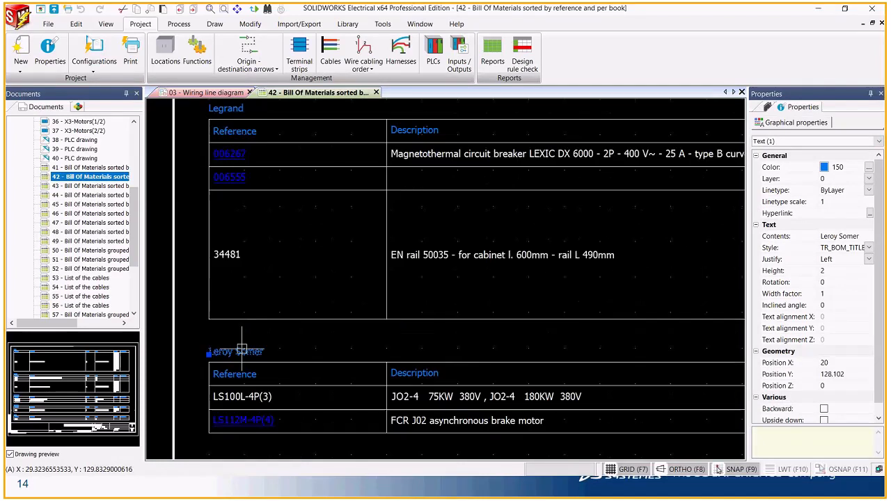
scroll(241, 340, "down", 3)
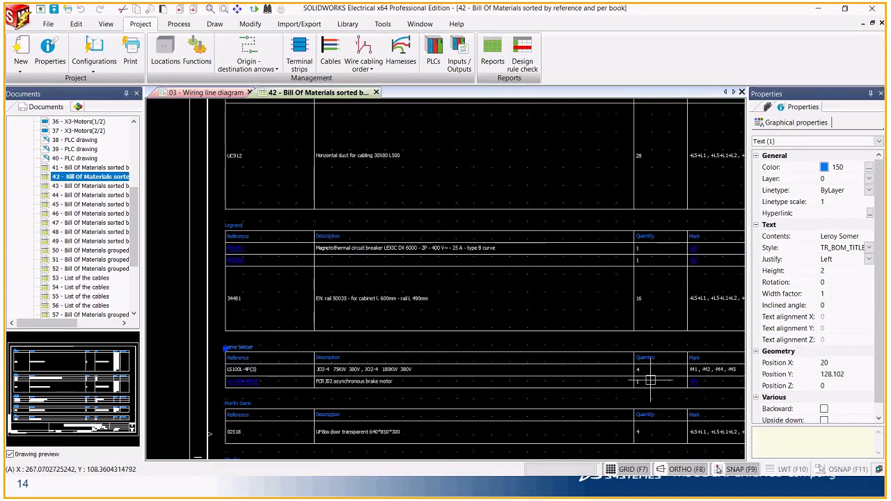
scroll(650, 383, "up", 2)
scroll(652, 373, "down", 3)
scroll(592, 395, "up", 2)
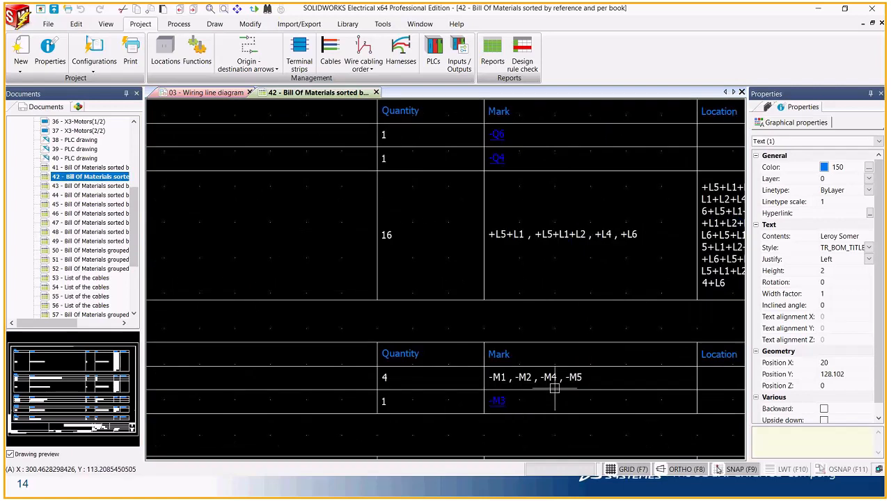
scroll(179, 239, "down", 5)
Open drawing 53, List of the cables, and examine the cables' descriptions, from and to locations, lengths, references and manufacturers
double_click(72, 278)
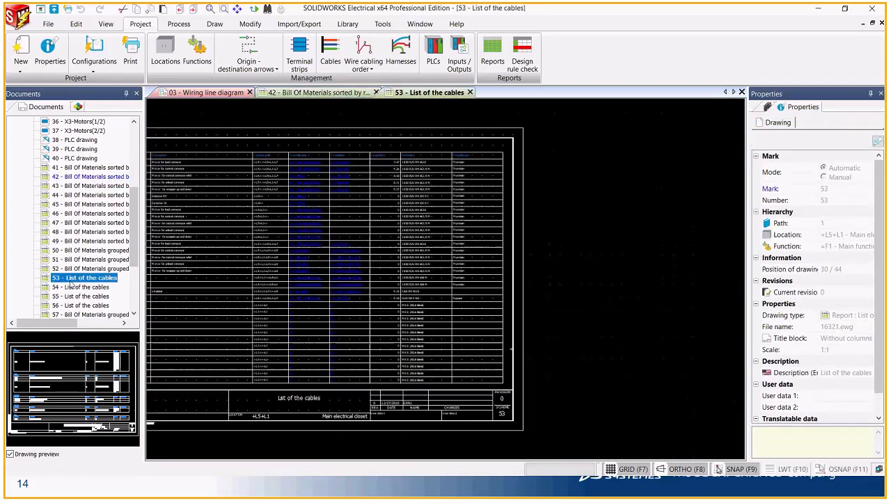
scroll(308, 235, "up", 4)
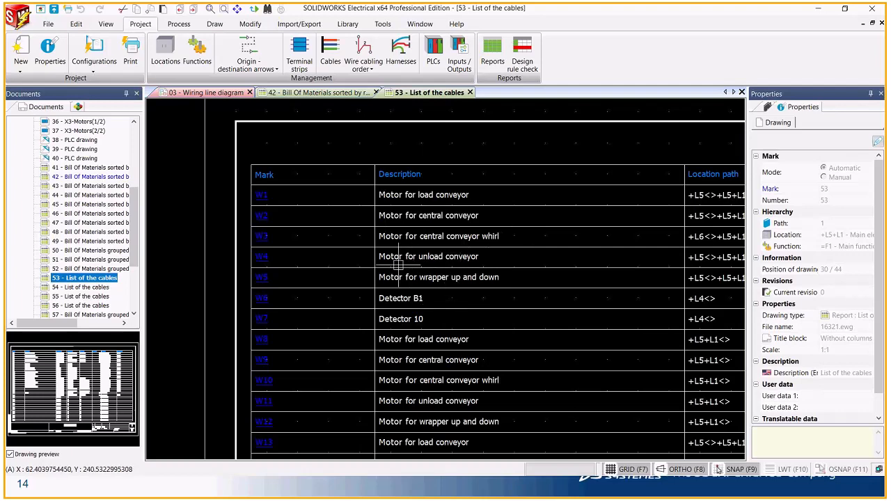
scroll(325, 288, "down", 2)
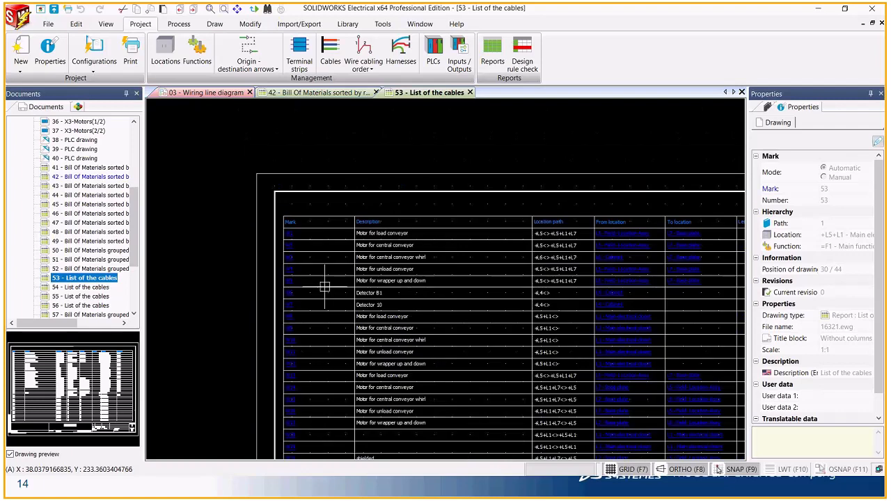
scroll(682, 265, "up", 2)
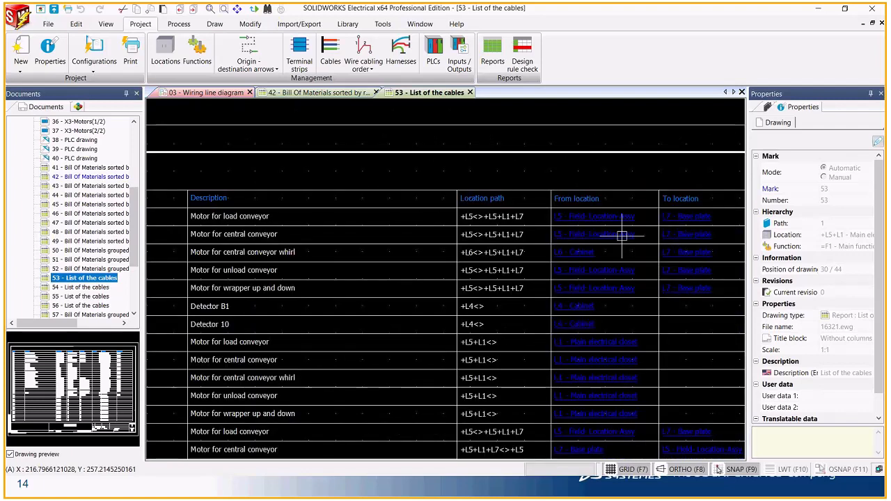
middle_click_drag(622, 236, 280, 229)
scroll(555, 252, "up", 2)
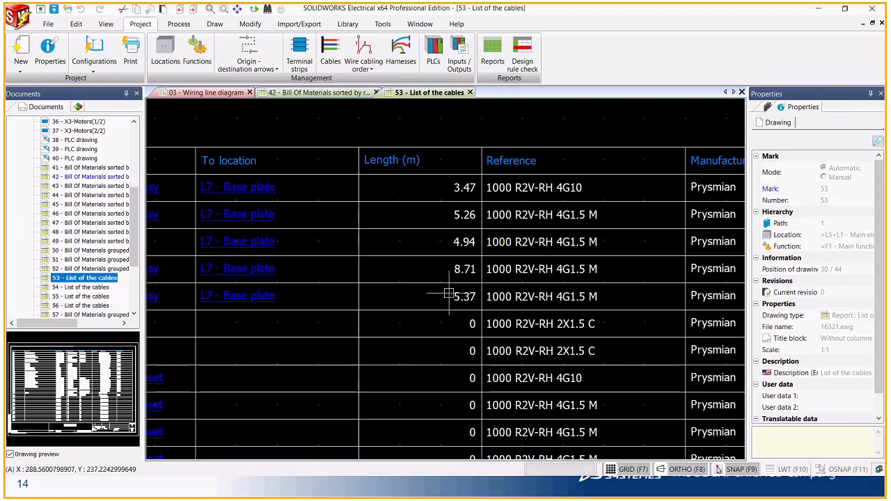
scroll(478, 322, "down", 1)
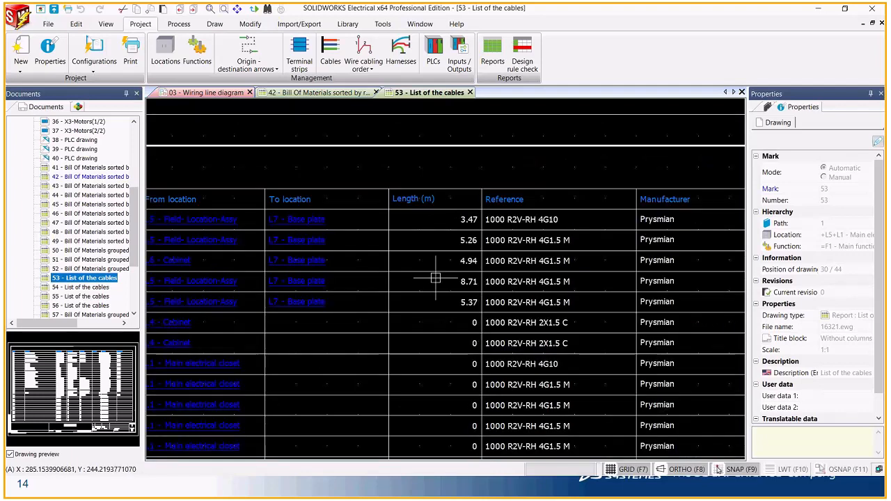
scroll(443, 216, "up", 1)
left_click(473, 346)
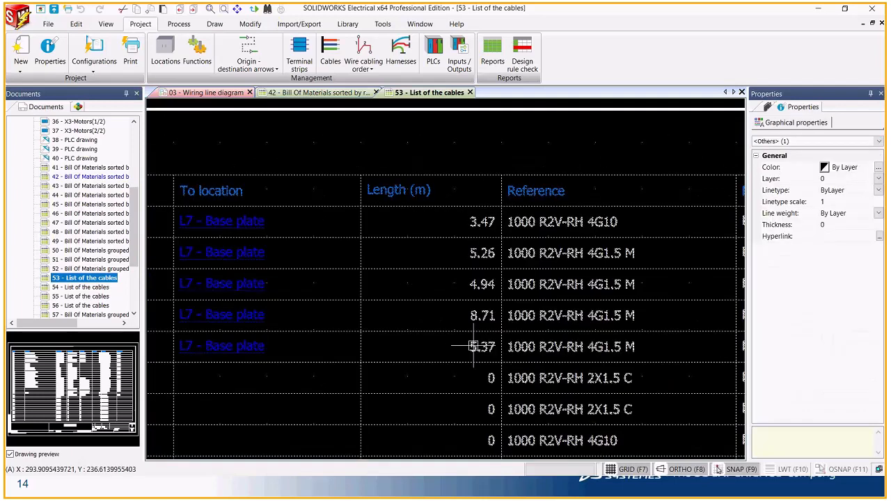
scroll(429, 243, "down", 3)
scroll(505, 232, "up", 1)
key("Escape")
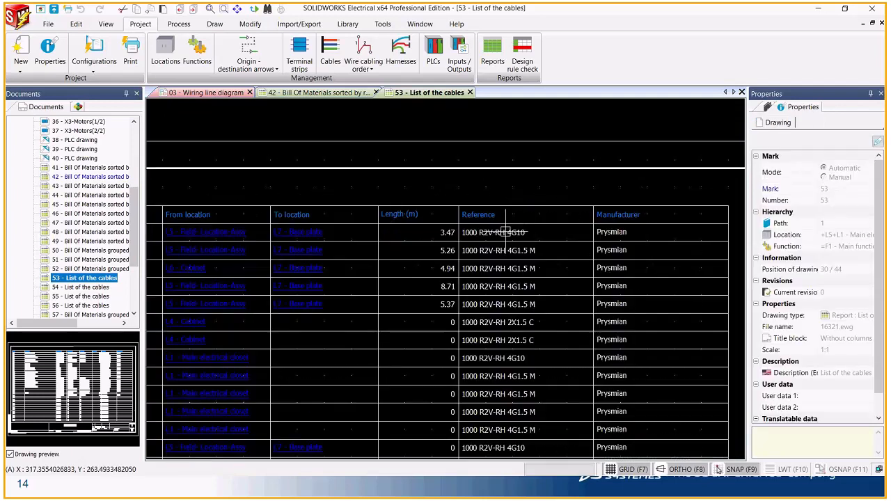
scroll(501, 231, "up", 1)
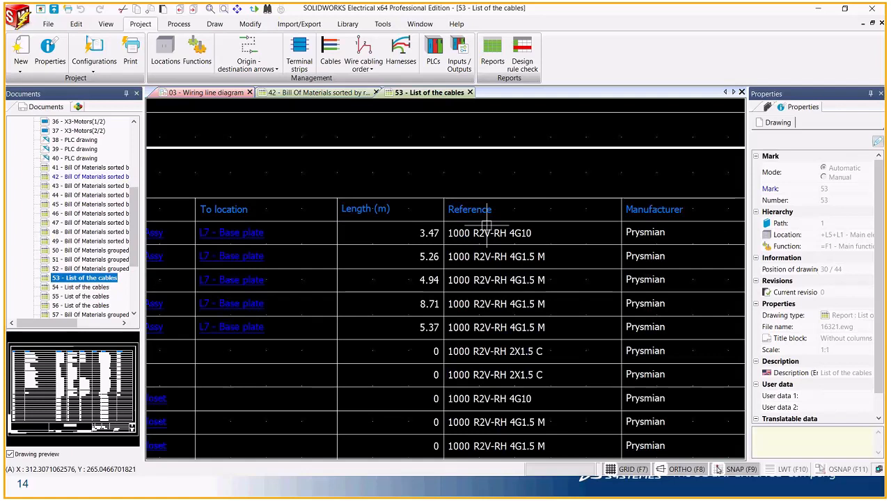
scroll(486, 227, "down", 4)
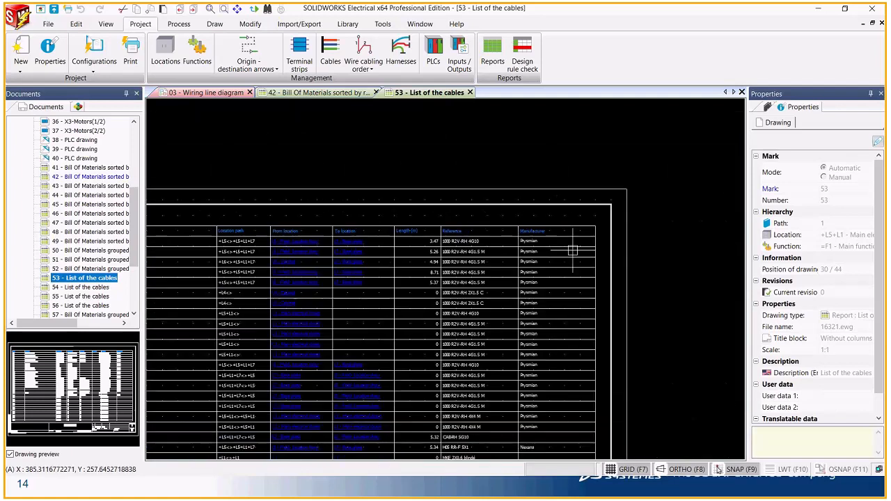
Open drawing 67, Drawings list, and review its table of drawings, functions and locations
left_click(125, 314)
scroll(121, 288, "down", 4)
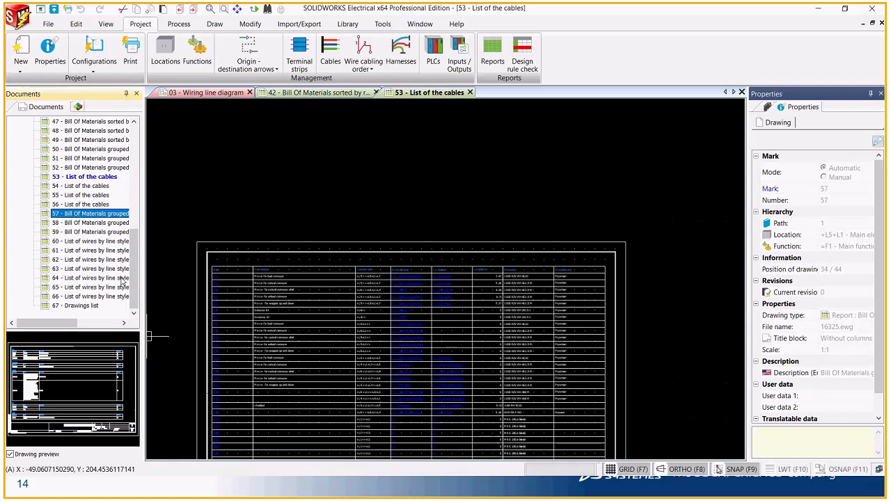
double_click(85, 307)
scroll(552, 282, "down", 1)
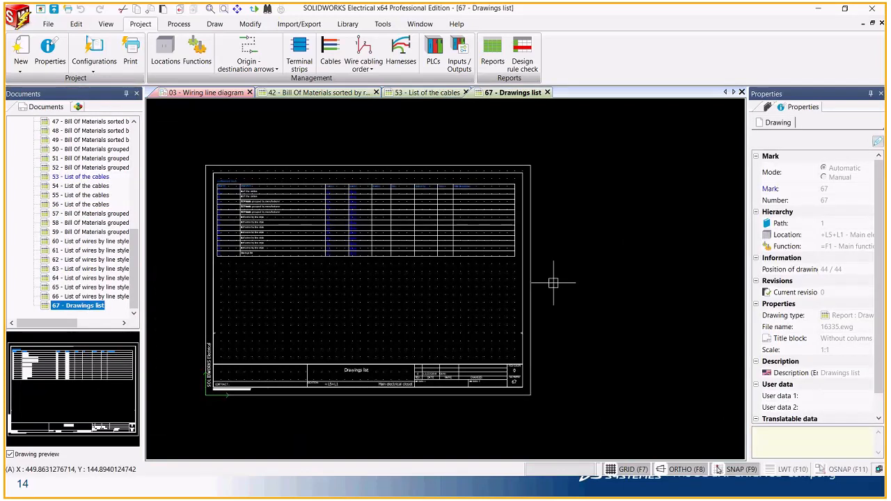
scroll(218, 209, "up", 3)
scroll(335, 328, "down", 1)
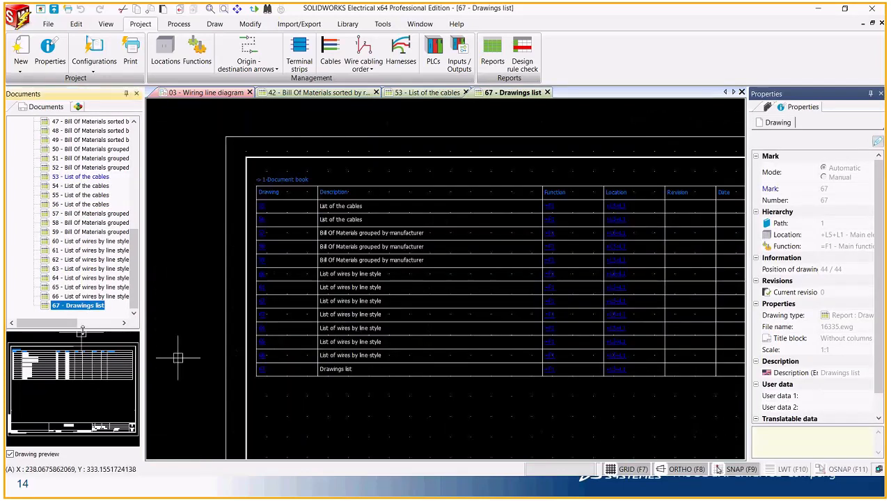
scroll(88, 307, "up", 1)
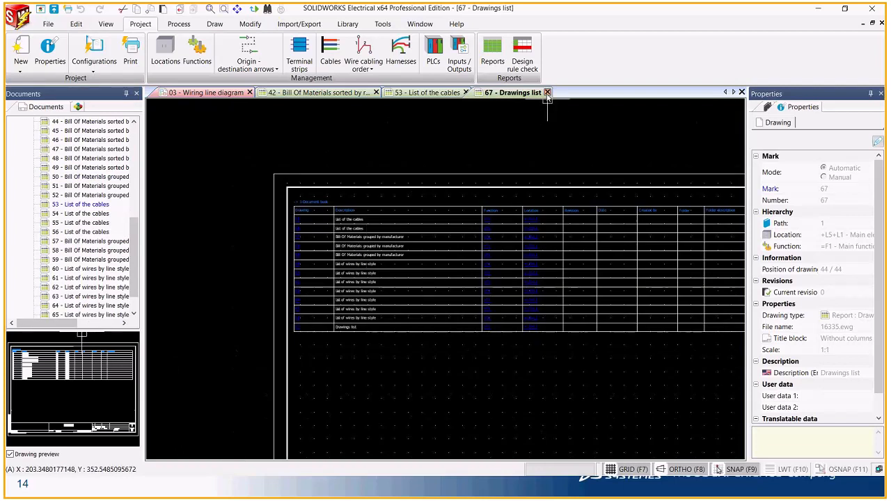
Close the drawings list, cable list and bill of materials drawings, returning to the 03 wiring line diagram
left_click(547, 92)
left_click(470, 92)
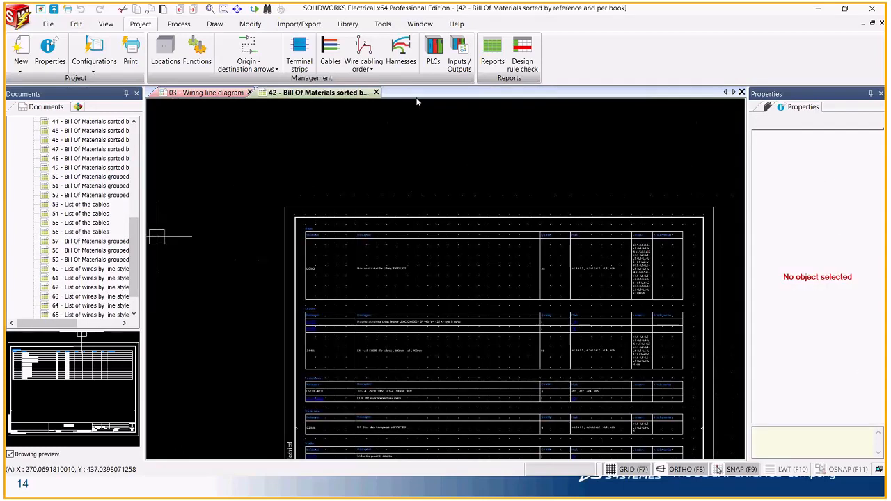
left_click(376, 92)
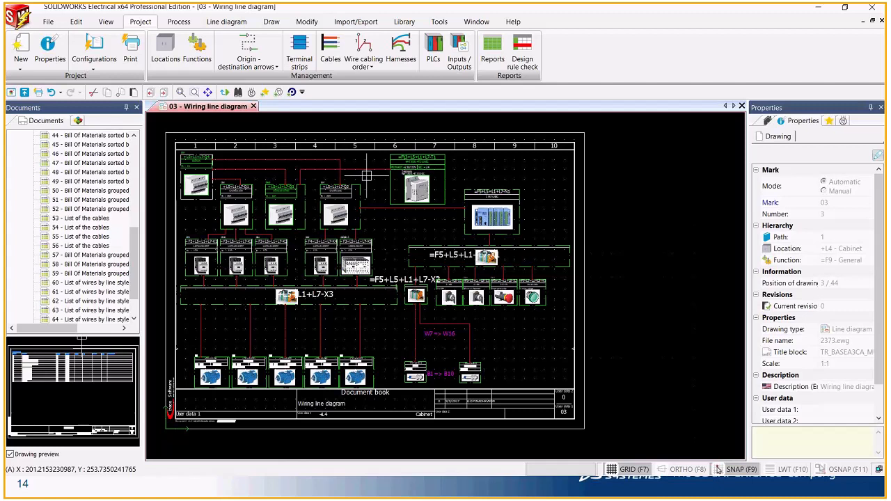
mouse_move(371, 25)
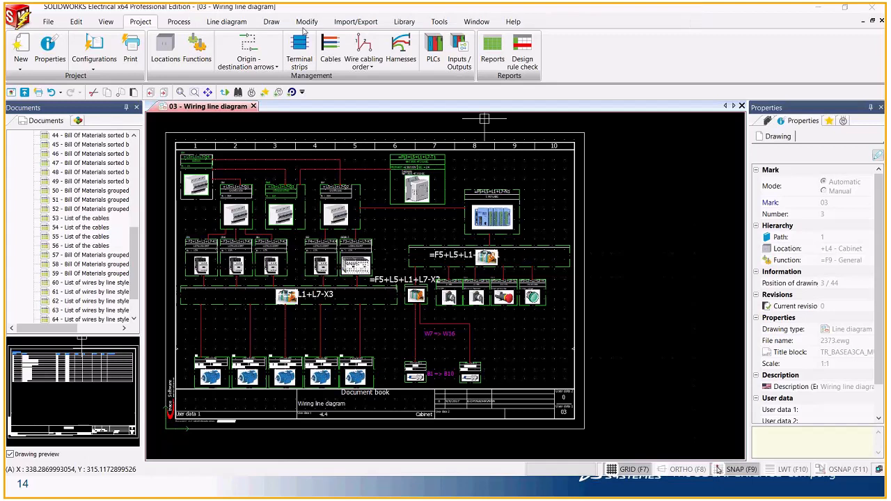
Display the Excel Automation options available for generating drawings from an Excel file
left_click(366, 22)
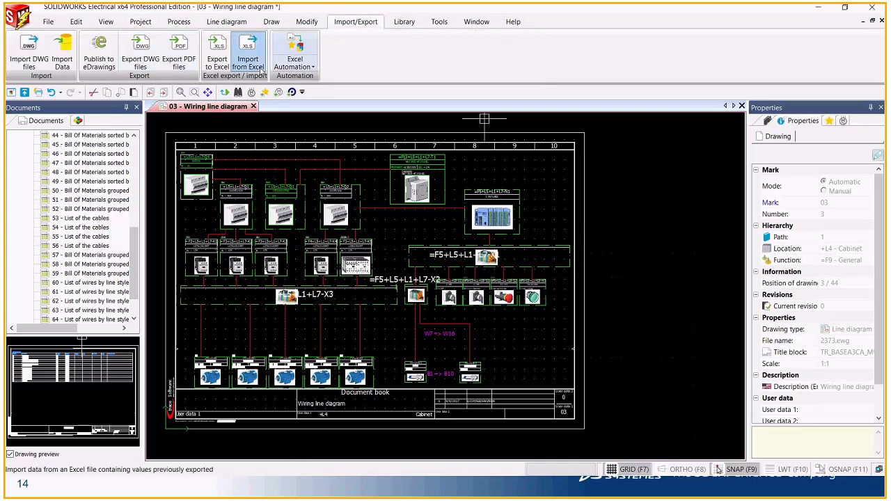
left_click(304, 67)
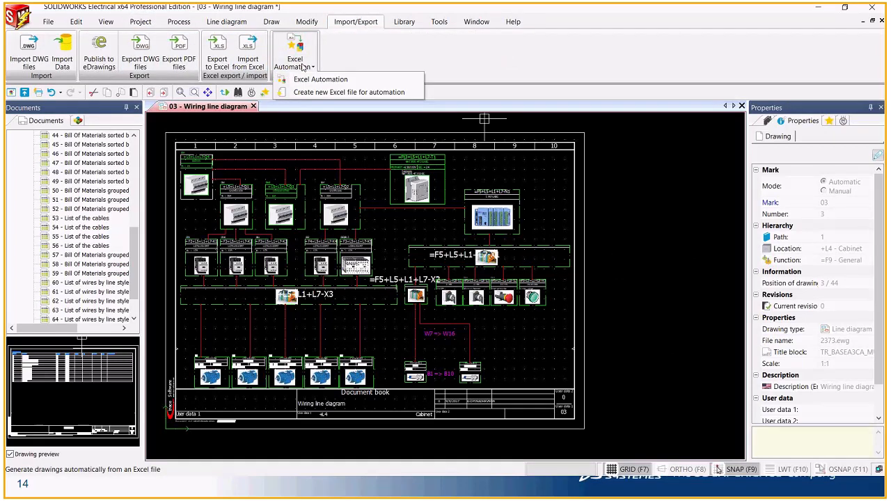
left_click(408, 392)
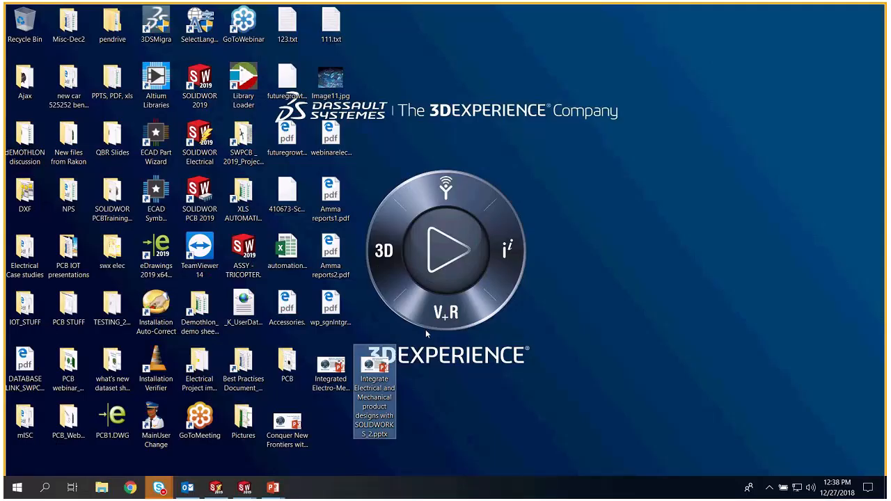
Open the workbook Demo_Simple _2 - Copy _with Cabinet.xlsx from the desktop's XLS AUTOMATION folder in Excel and maximize its window
left_click(426, 330)
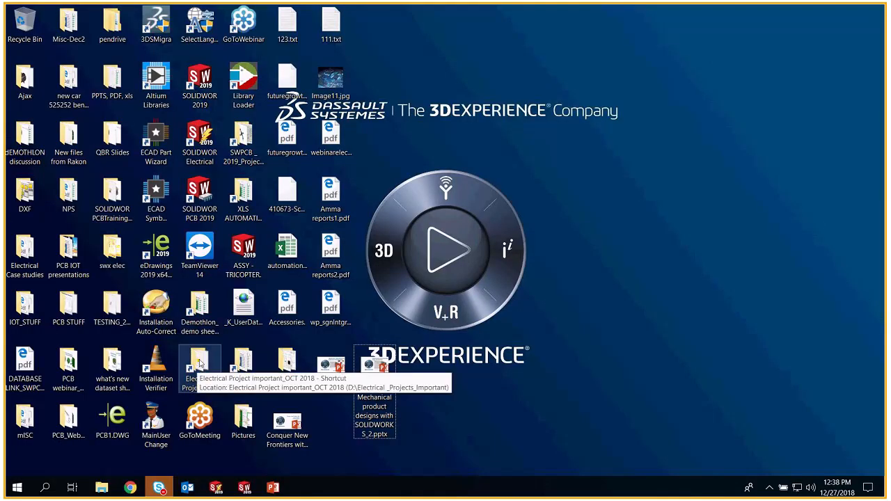
key("x")
key("Return")
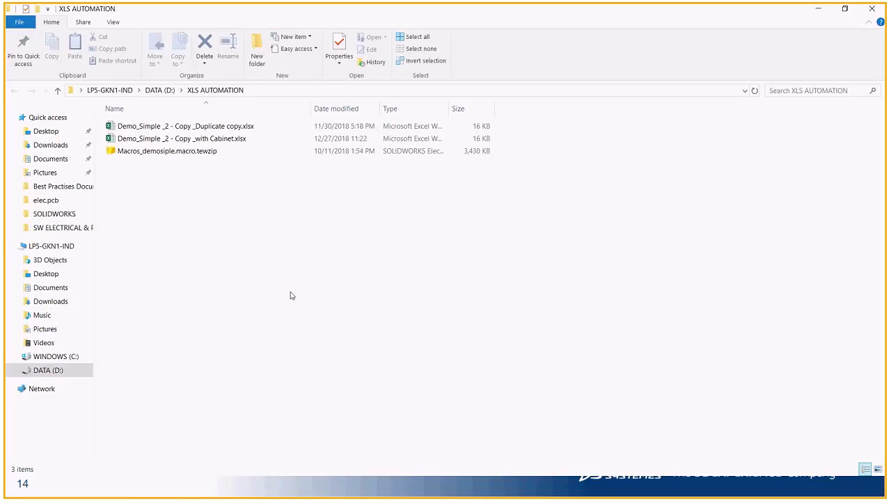
double_click(201, 139)
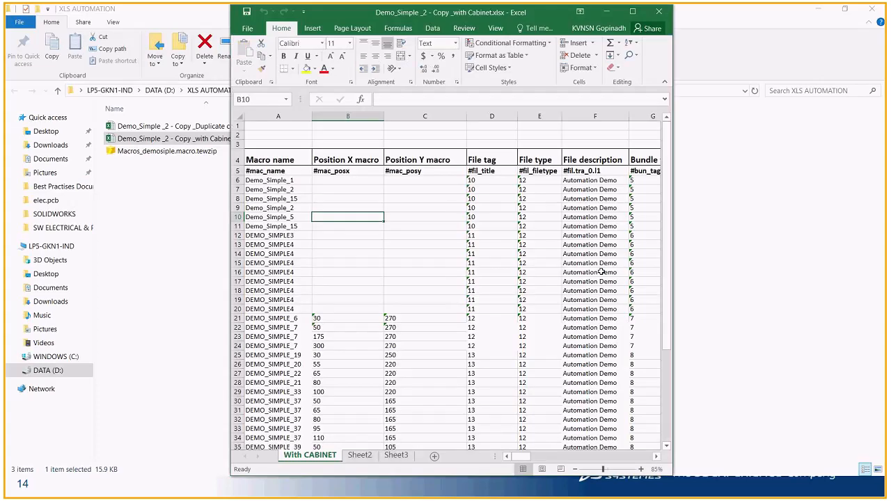
left_click(633, 13)
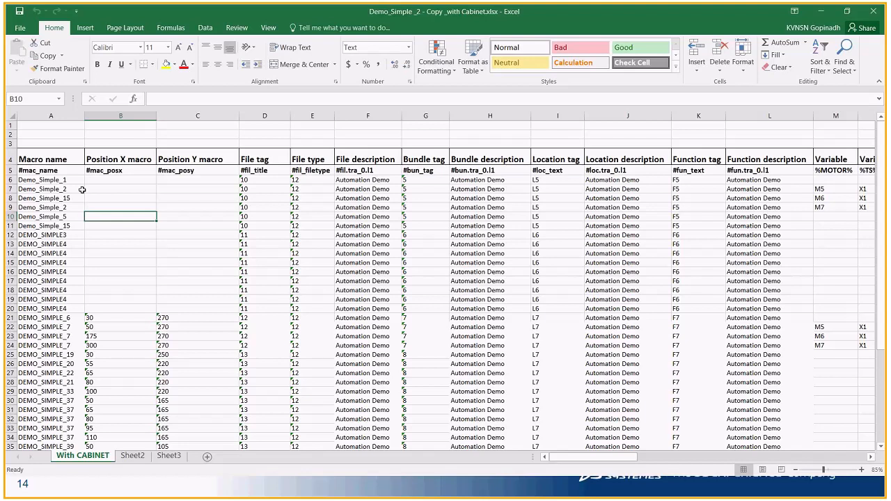
Examine the macro names in the With CABINET sheet and their Position X macro and Position Y macro columns
left_click(47, 207)
left_click(40, 156)
left_click_drag(41, 180, 41, 437)
left_click(37, 180)
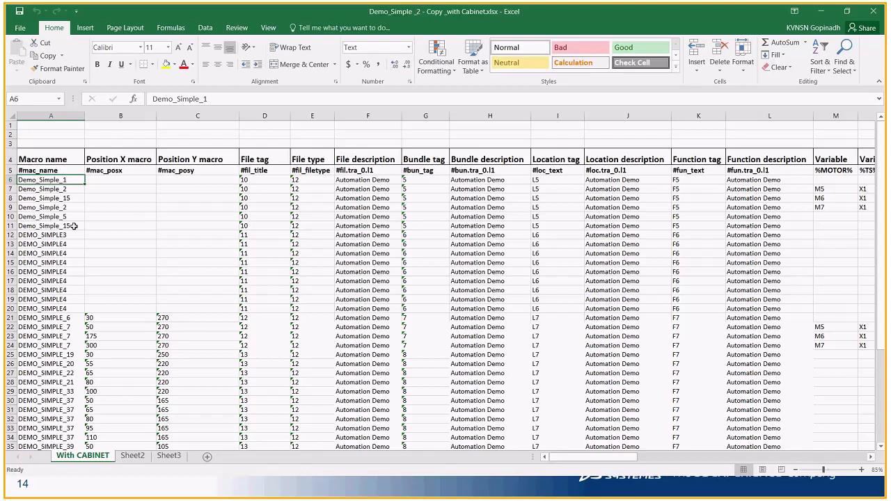
left_click(105, 180)
left_click(130, 171)
left_click(208, 170)
left_click(124, 180)
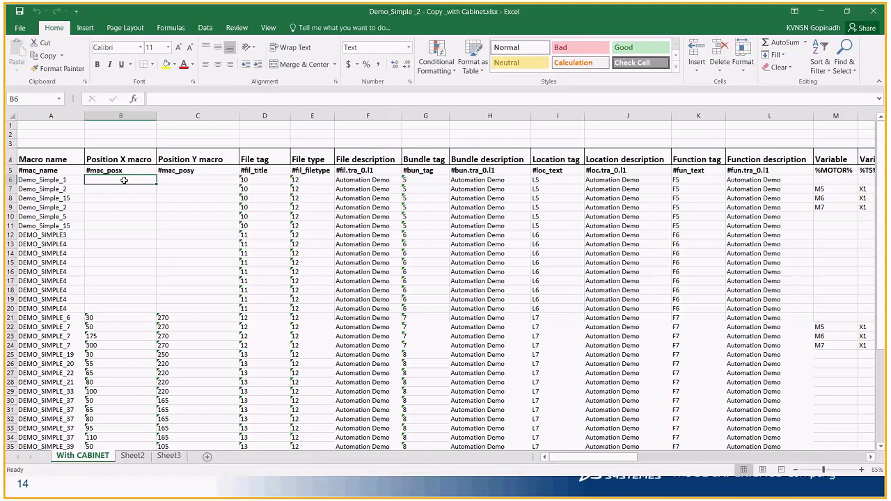
Switch to SOLIDWORKS Electrical, open drawing 05 - Schematic, and examine the power lines around column 2
key("alt+Tab")
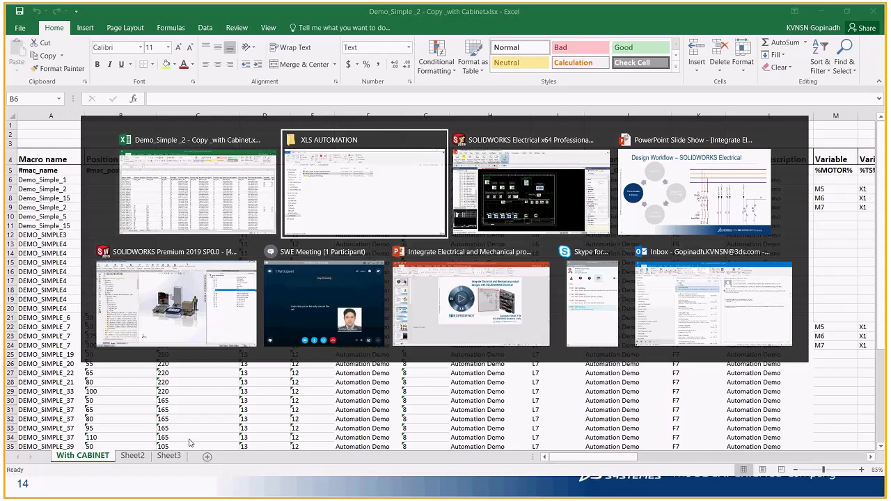
key("alt+Tab")
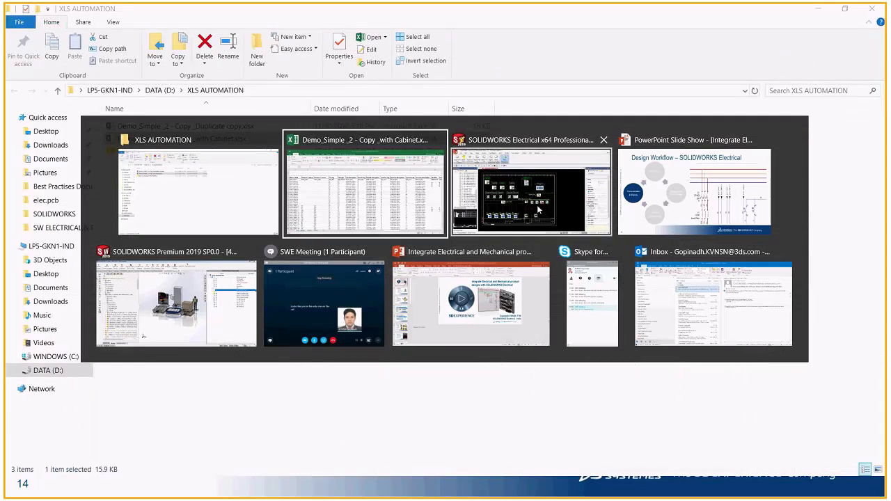
left_click(537, 209)
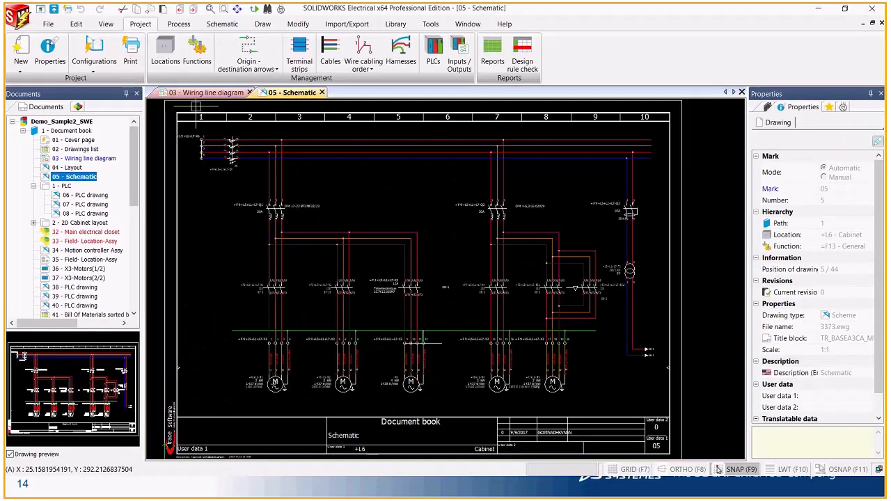
scroll(237, 114, "up", 7)
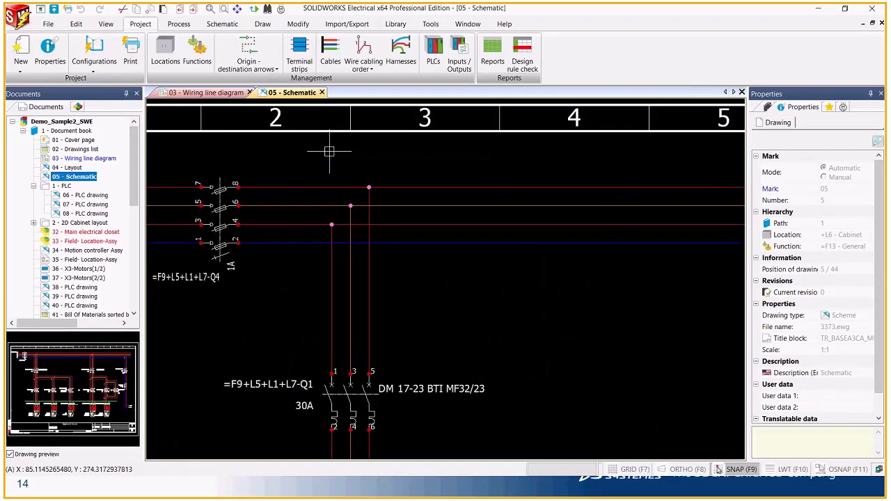
scroll(324, 181, "down", 3)
scroll(319, 173, "down", 5)
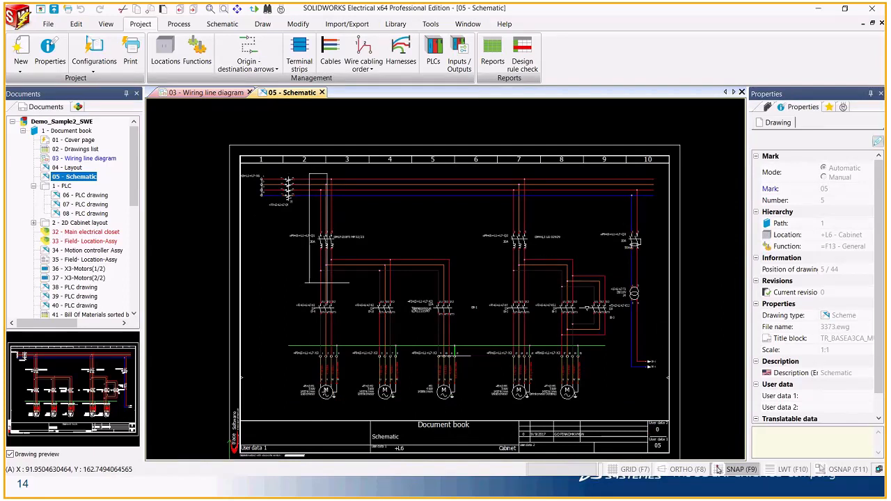
Read the X and Y coordinates of the connection point on the uppermost power line above breaker Q1
scroll(334, 199, "up", 3)
scroll(311, 172, "up", 2)
scroll(311, 172, "up", 1)
left_click(288, 166)
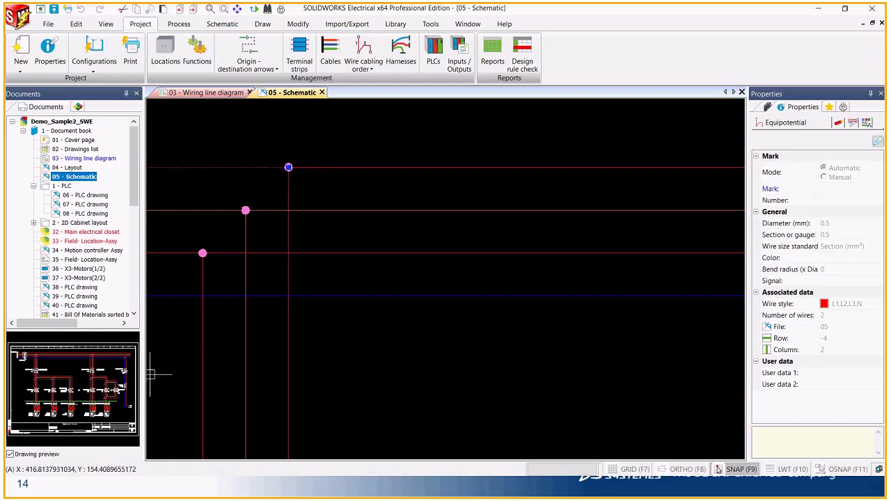
left_click(289, 167)
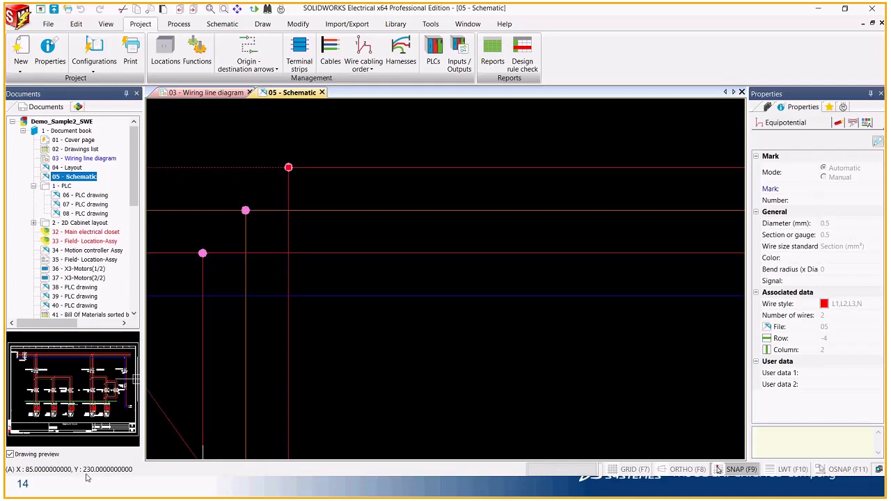
scroll(376, 194, "down", 5)
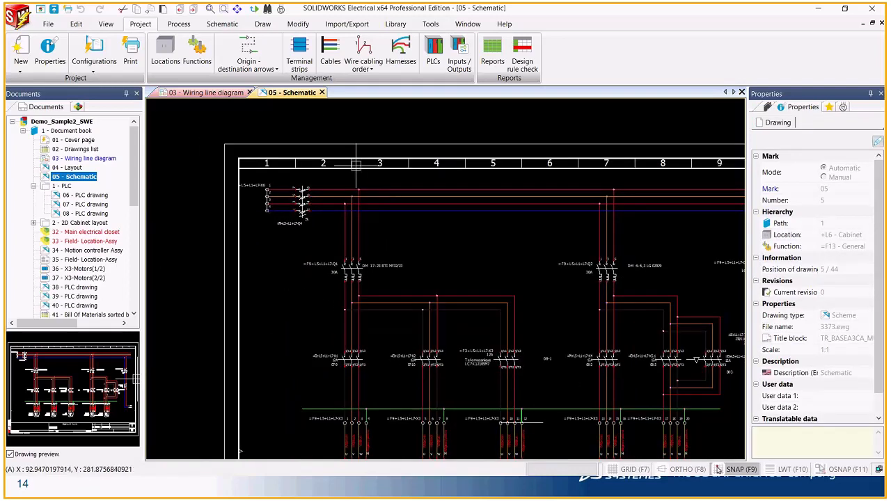
Open the Macros manager, examine the Demo_Simple_1 and Demo_Simple_2 macros among the unclassed elements, and close the manager
left_click(430, 24)
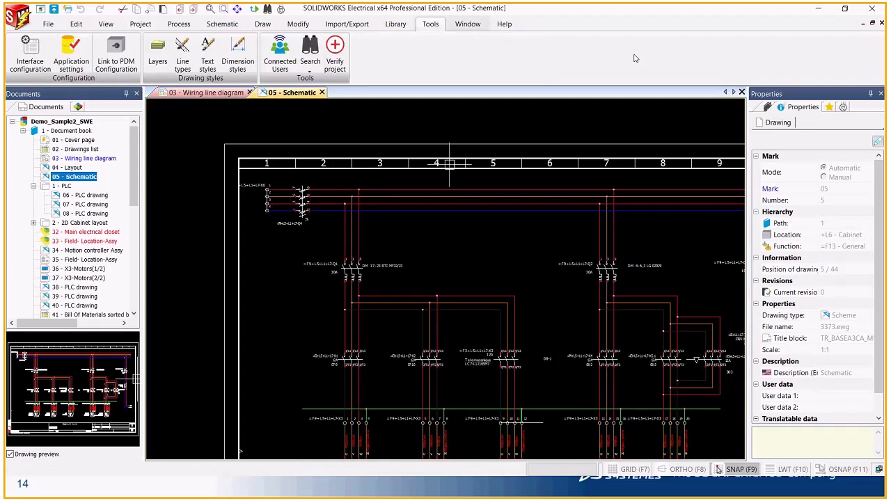
left_click(395, 23)
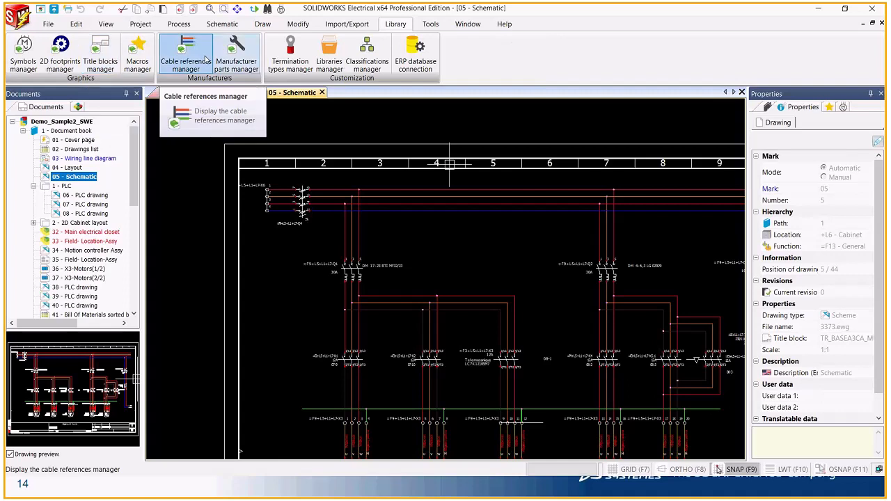
left_click(137, 52)
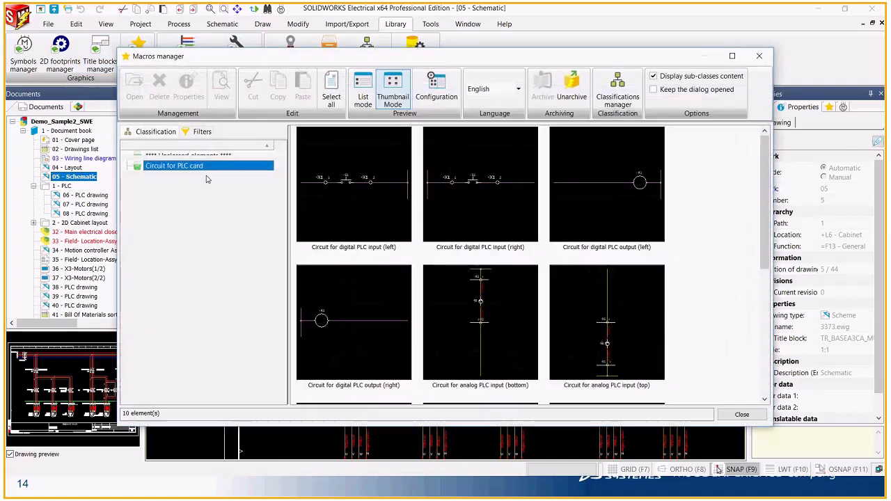
left_click(202, 156)
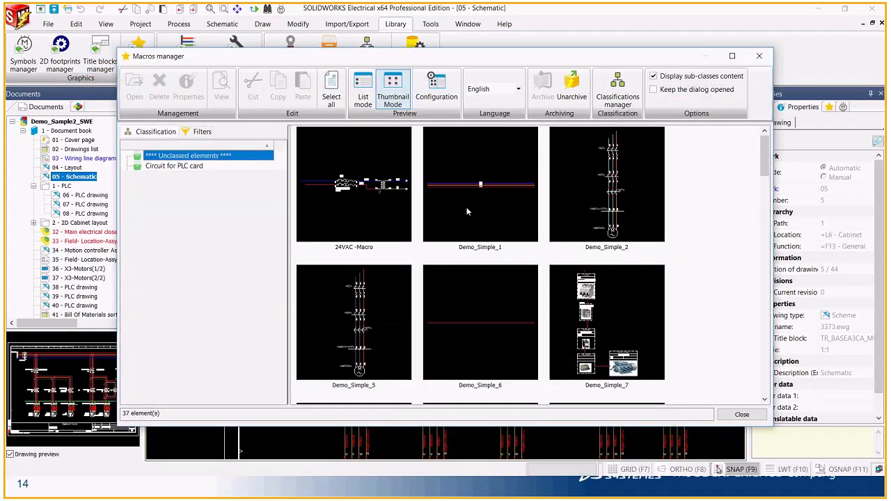
left_click(467, 211)
left_click(592, 178)
left_click(507, 222)
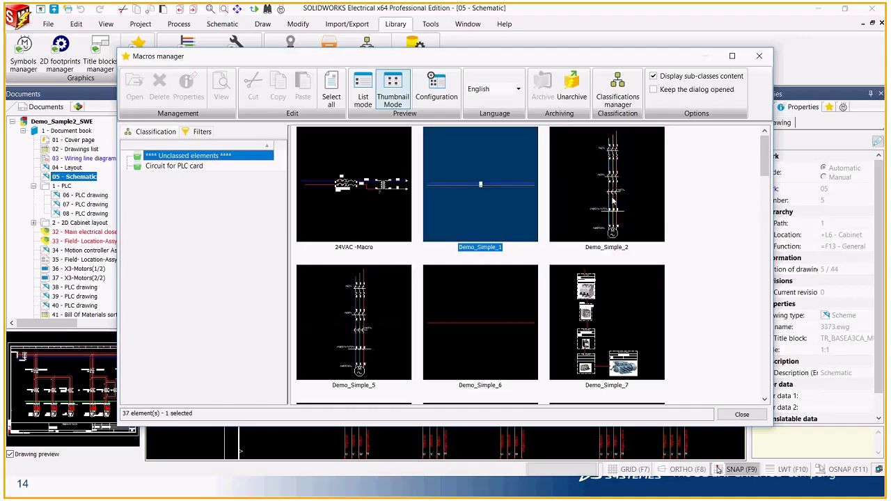
left_click(613, 202)
left_click(516, 230)
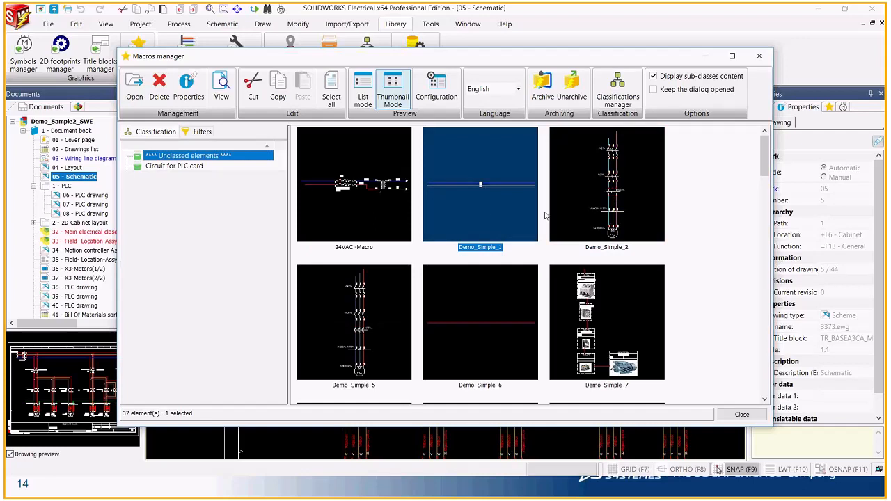
key("Escape")
Close the 05 schematic and 03 wiring line diagram drawings, and collapse the PLC folder in the document tree
scroll(315, 198, "down", 2)
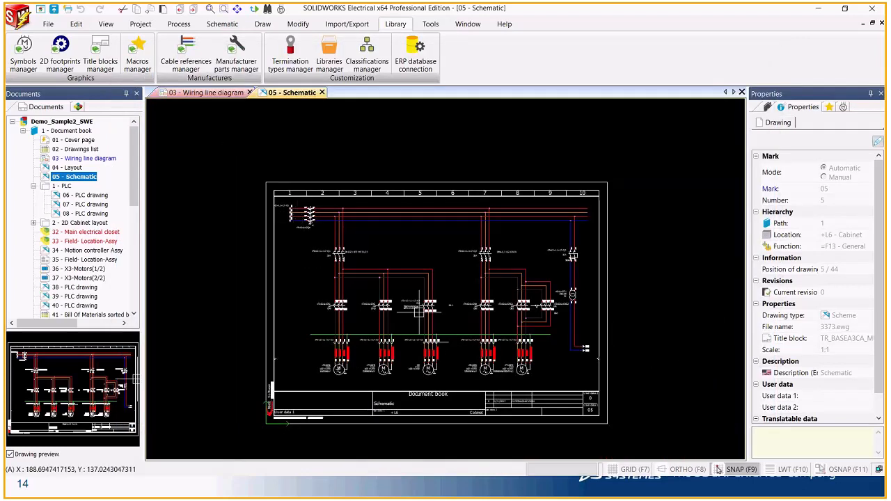
scroll(417, 311, "up", 1)
left_click(321, 92)
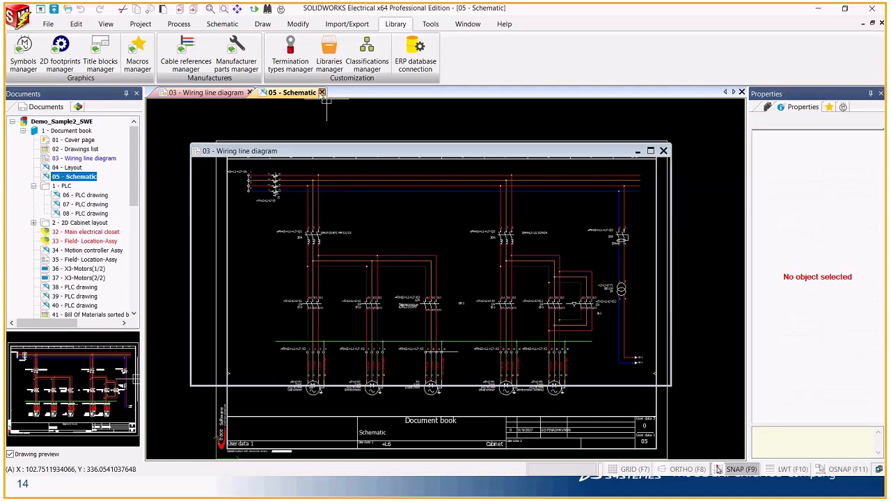
left_click(253, 106)
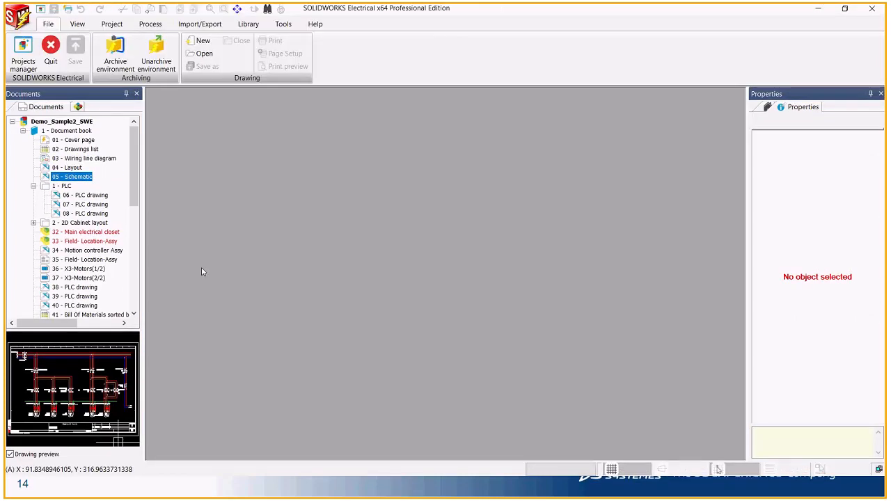
left_click(33, 186)
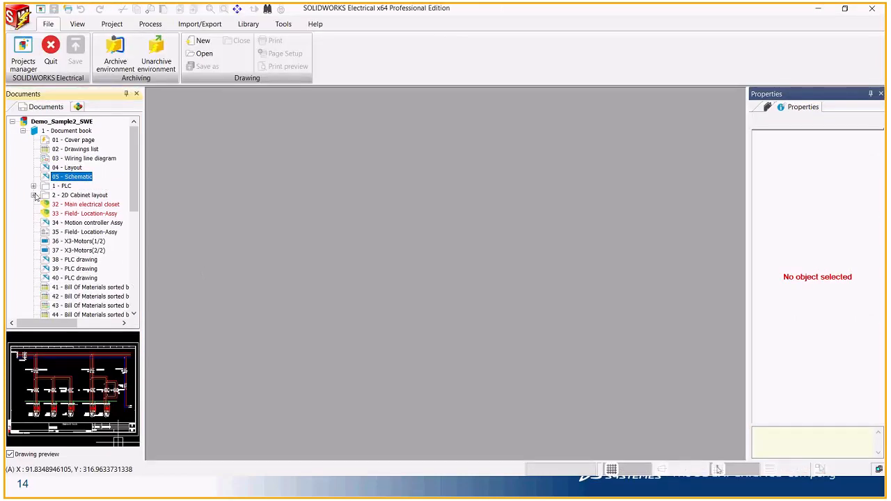
scroll(42, 279, "down", 8)
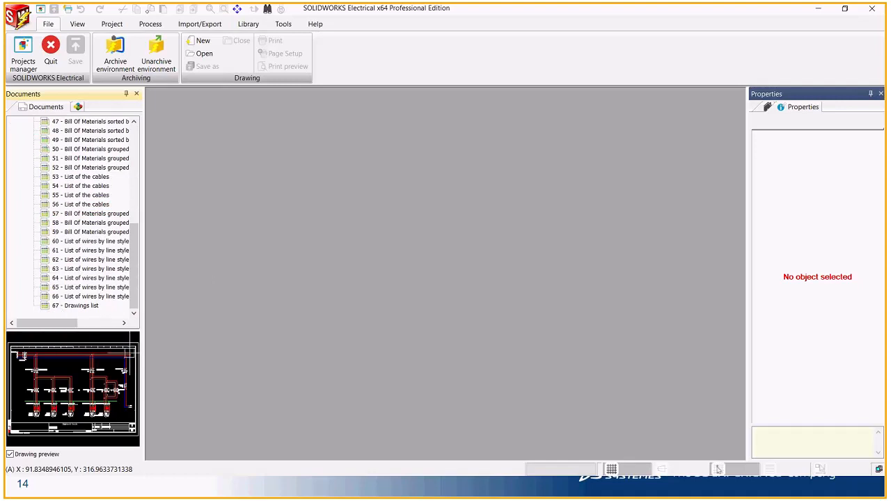
Switch to the Excel workbook and look up the first macro's X and Y coordinates on Sheet2
key("alt+Tab")
key("alt+Tab")
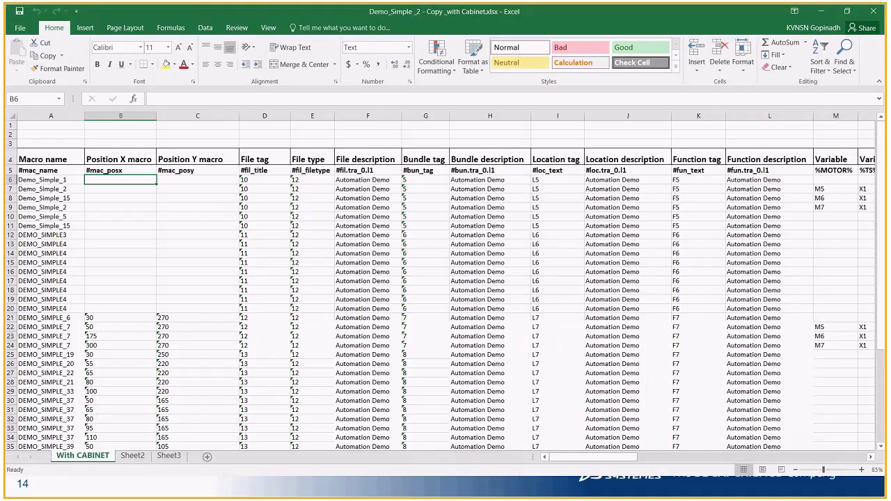
left_click(133, 455)
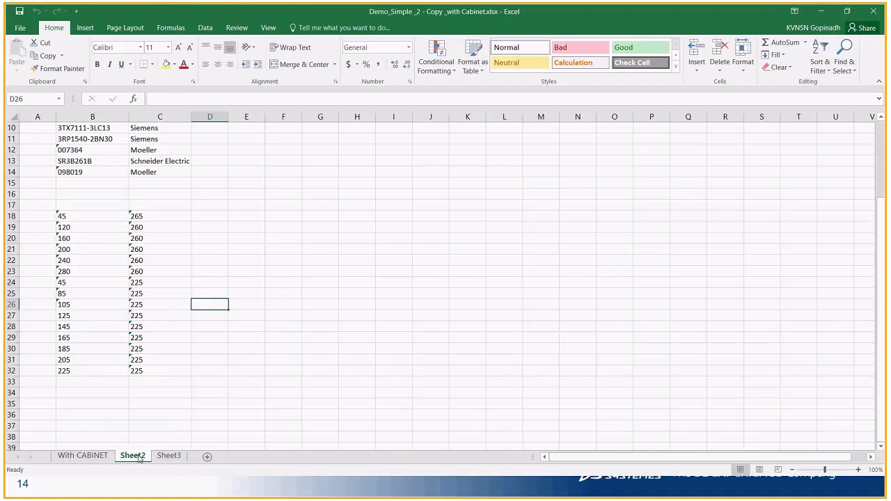
left_click(67, 215)
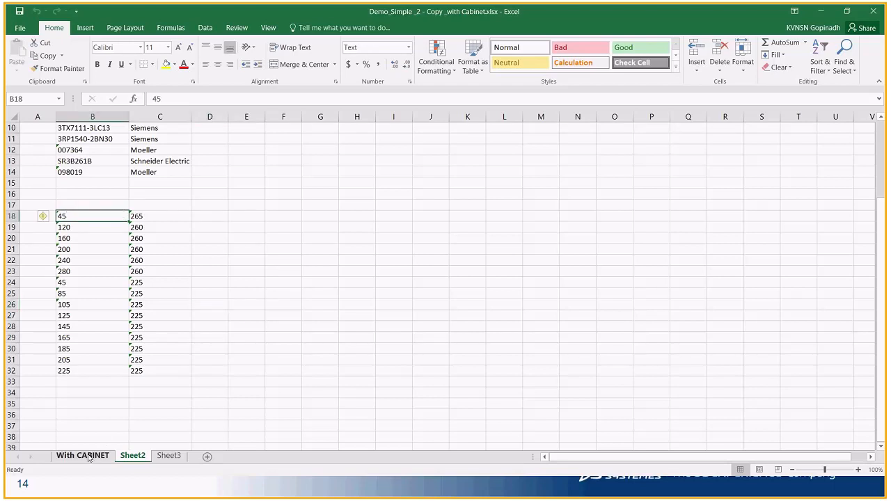
In the With CABINET sheet, set the Demo_Simple_1 macro's X position to 45 and Y position to 265
left_click(89, 456)
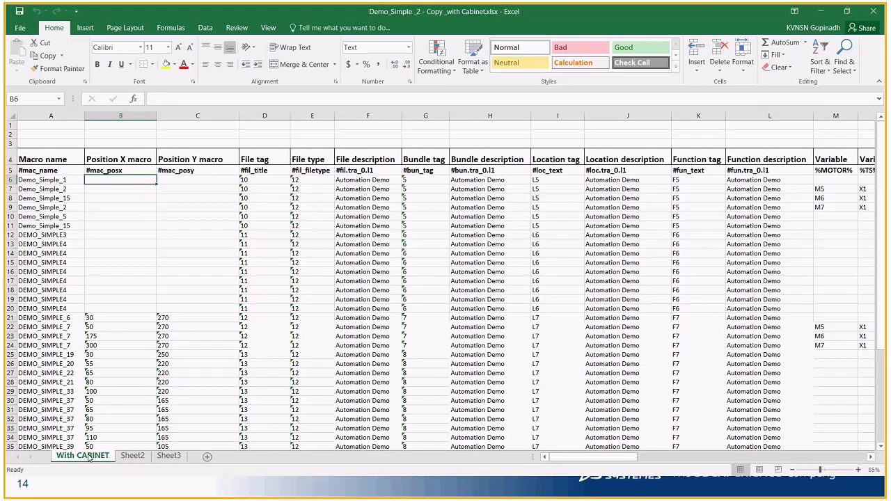
type("45")
key("Tab")
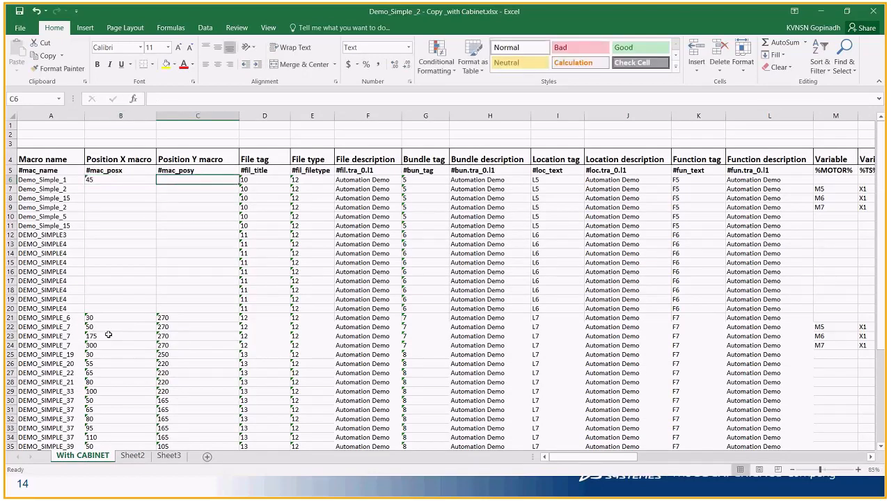
type("26")
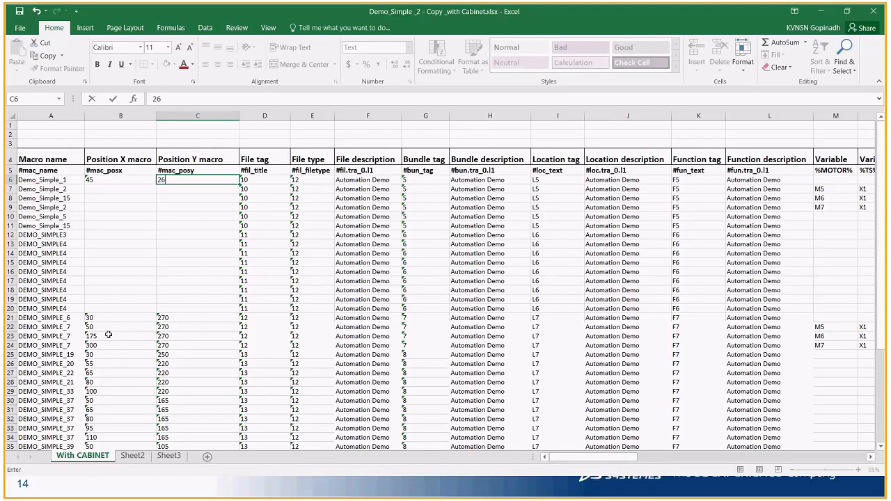
type("5")
left_click(108, 189)
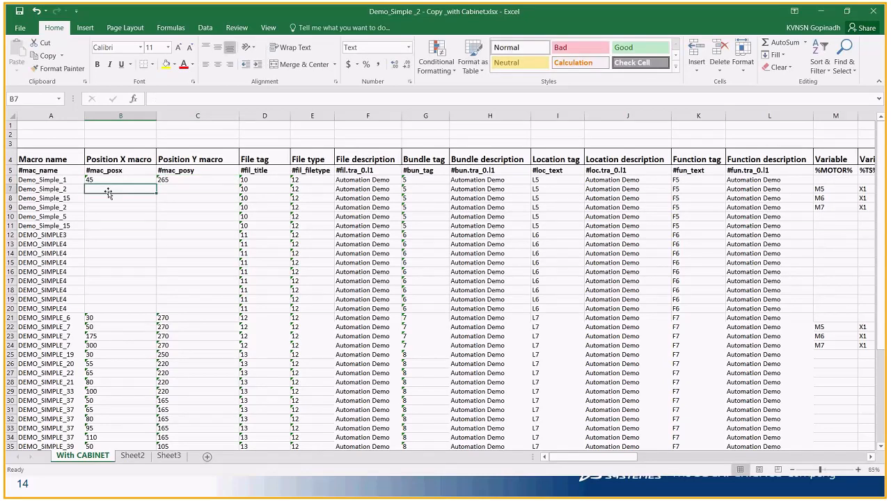
Set the row 7 Demo_Simple_2 macro's position to X 120, Y 260 and the row 8 Demo_Simple_15 macro's to X 160, Y 260
type("120")
key("Tab")
type("260")
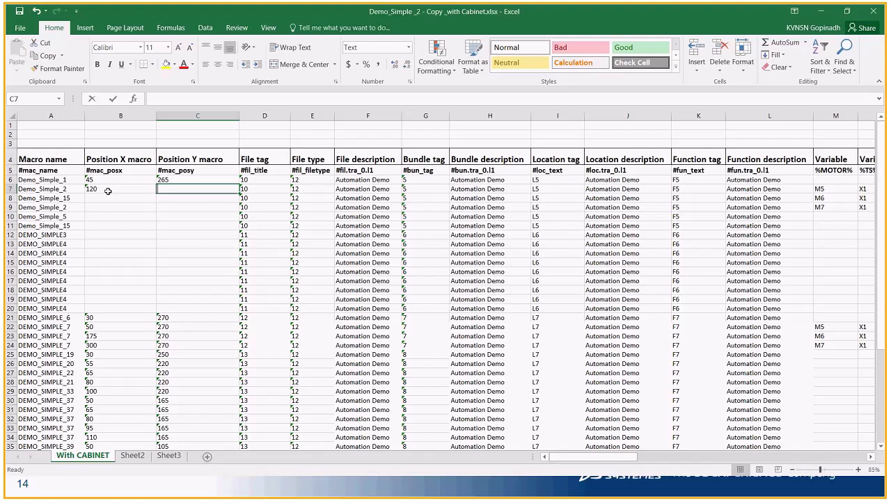
key("Tab")
key("Down")
key("Left")
key("Left")
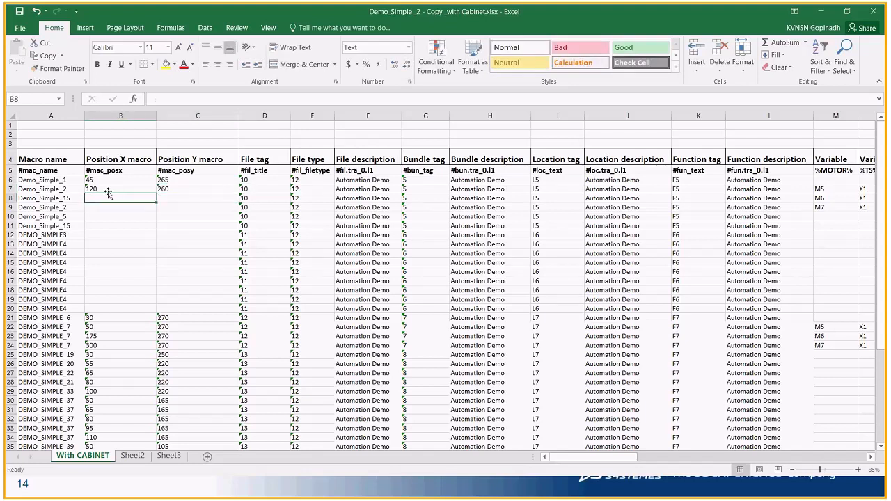
type("160")
key("Tab")
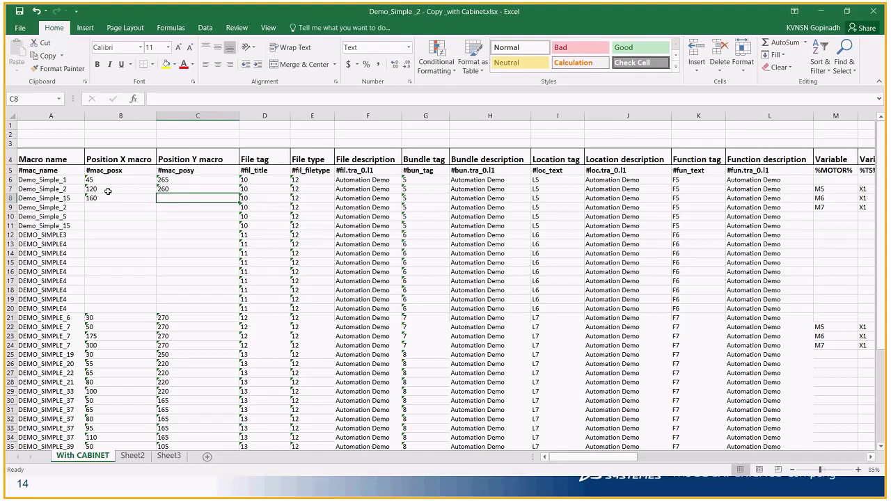
Copy the remaining coordinates B21:C32 from Sheet2 and paste them into the With CABINET sheet's position columns starting at B9
left_click(133, 456)
mouse_move(64, 248)
left_mouse_down()
mouse_move(143, 275)
mouse_move(139, 371)
left_mouse_up()
key("ctrl+c")
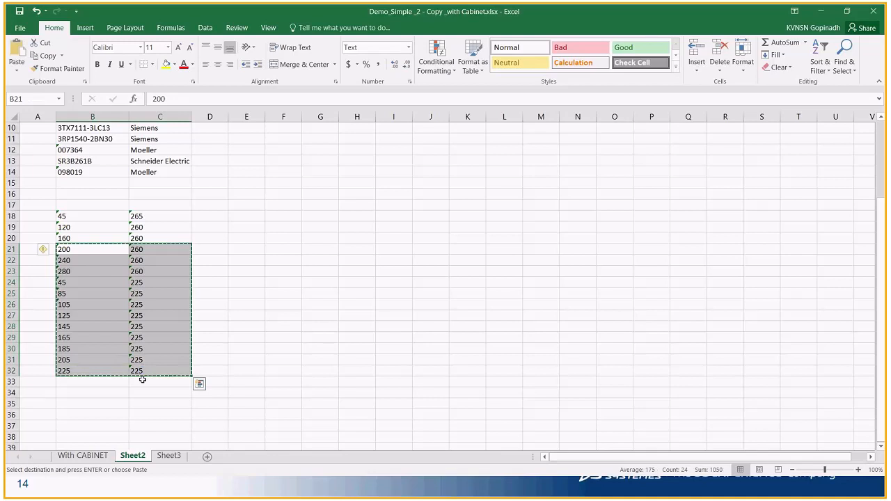
left_click(94, 459)
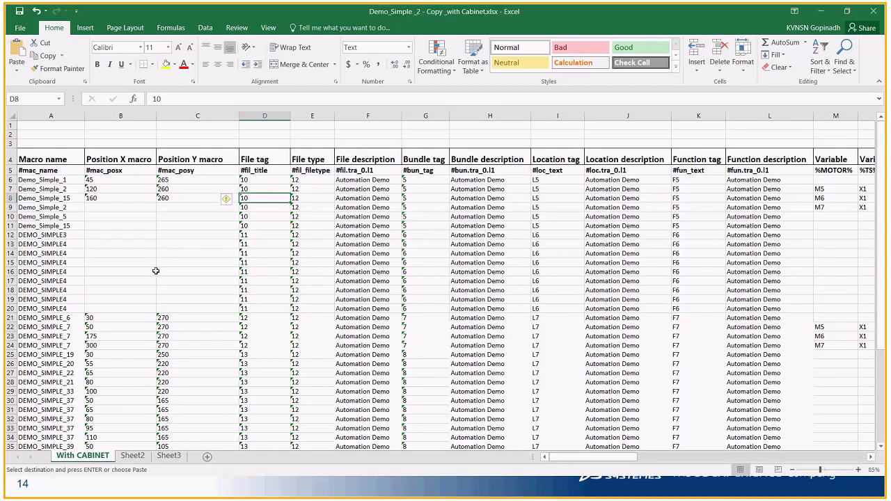
left_click(99, 207)
right_click(99, 207)
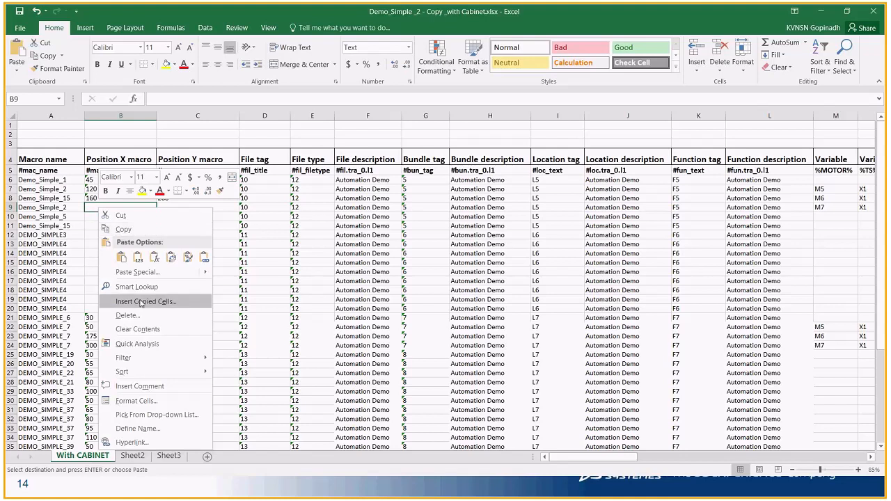
left_click(160, 273)
left_click(174, 336)
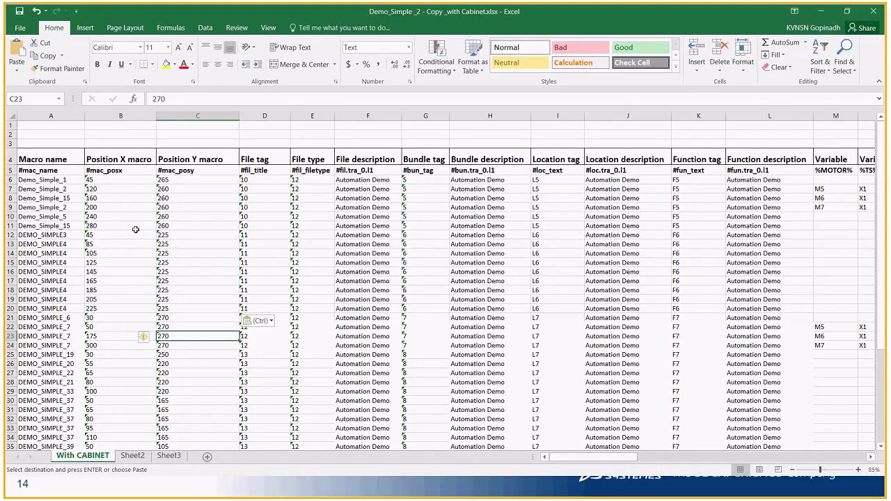
Examine the variable columns of the With CABINET sheet, from the motor tags through the second part reference
scroll(135, 230, "down", 3, "ctrl")
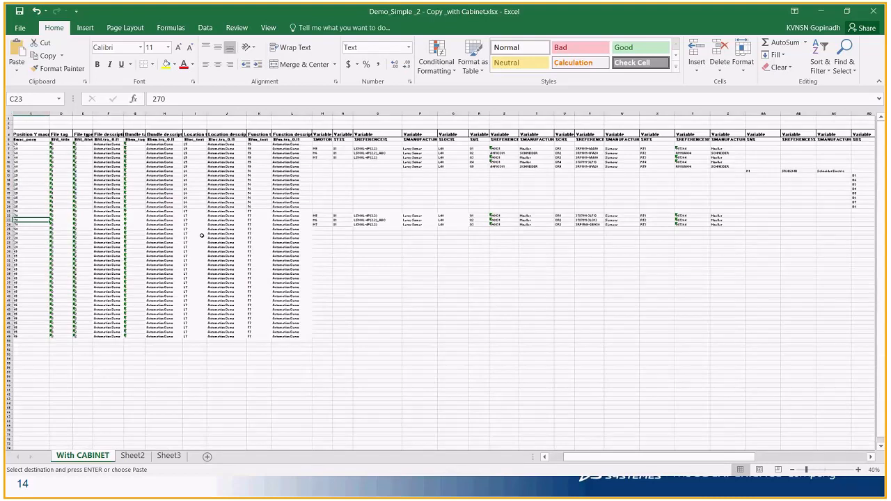
scroll(201, 235, "up", 3, "ctrl")
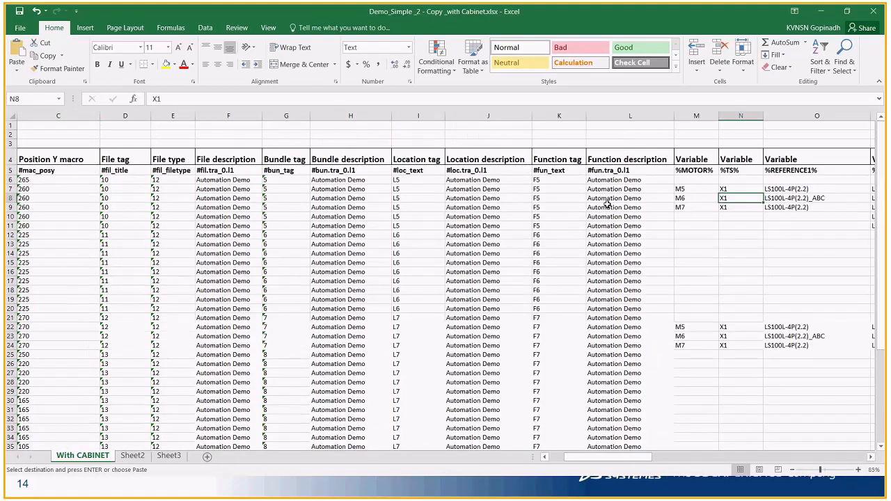
key("Right")
key("Right")
key("Right")
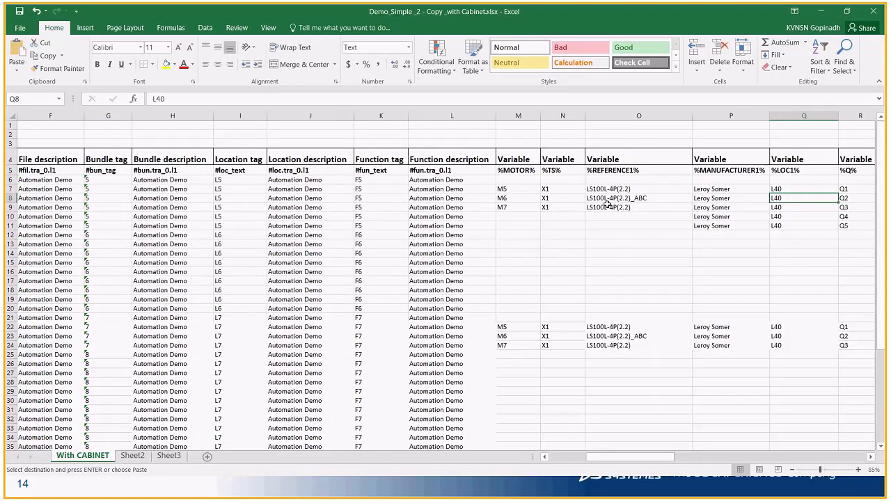
key("Right")
key("Right")
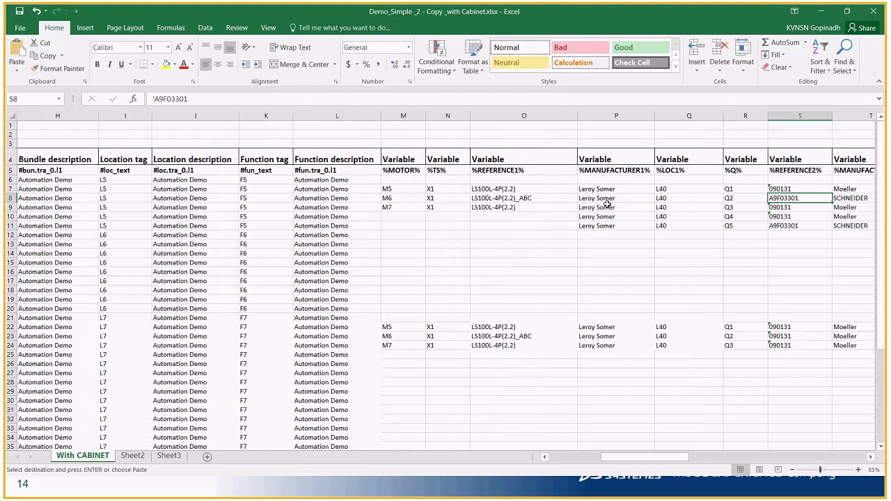
Enter the motor tags M8 and M9 in rows 10 and 11 of the %MOTOR% column
left_click(402, 206)
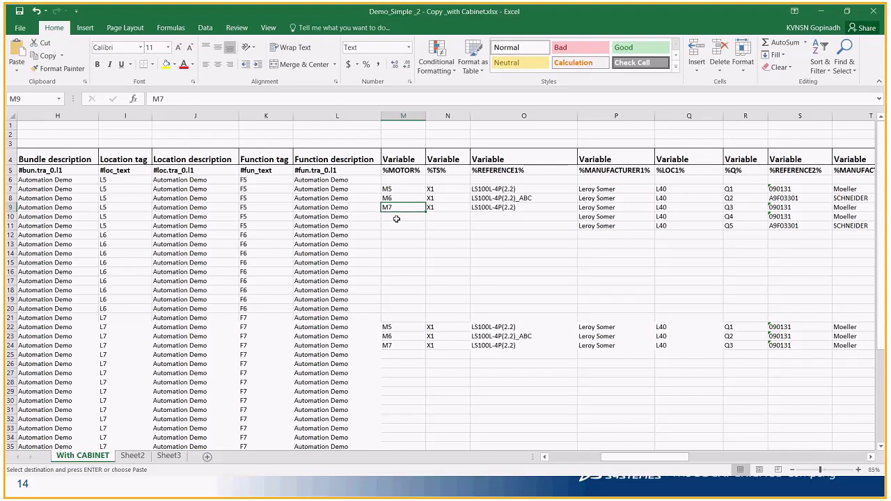
left_click(396, 218)
type("m8")
key("BackSpace")
key("BackSpace")
type("M8")
key("BackSpace")
key("BackSpace")
type("M8")
key("Return")
type("M9")
key("Return")
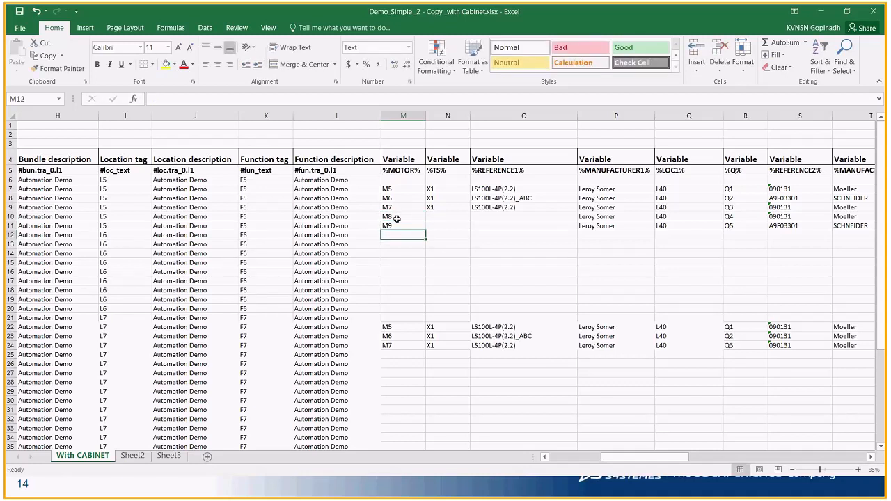
Fill the %TS% value X1 down from row 9 to rows 10 and 11
key("Right")
key("Up")
key("Up")
key("Up")
key("shift+Down")
key("shift+Down")
key("ctrl+d")
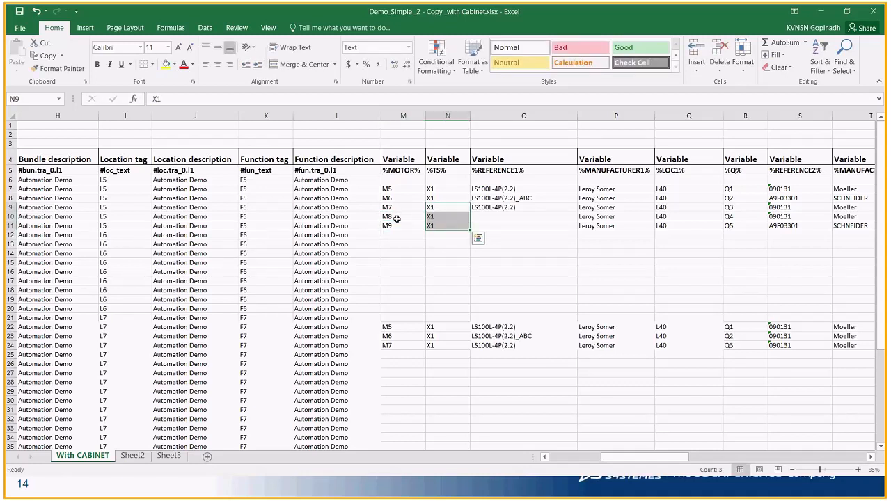
Copy the %REFERENCE1% values LS100L-4P(2.2)_ABC and LS100L-4P(2.2) from rows 8 and 9 into rows 10 and 11
key("Right")
key("Up")
key("shift+Down")
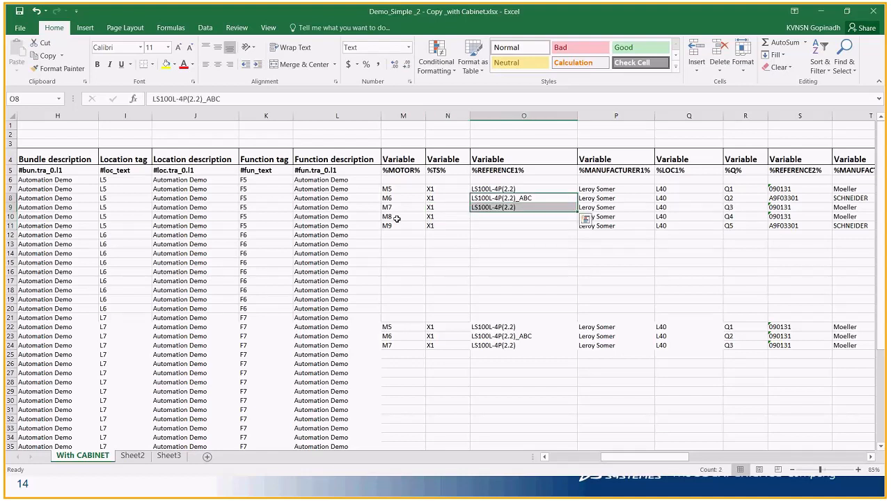
key("ctrl+c")
key("Down")
key("Down")
key("ctrl+v")
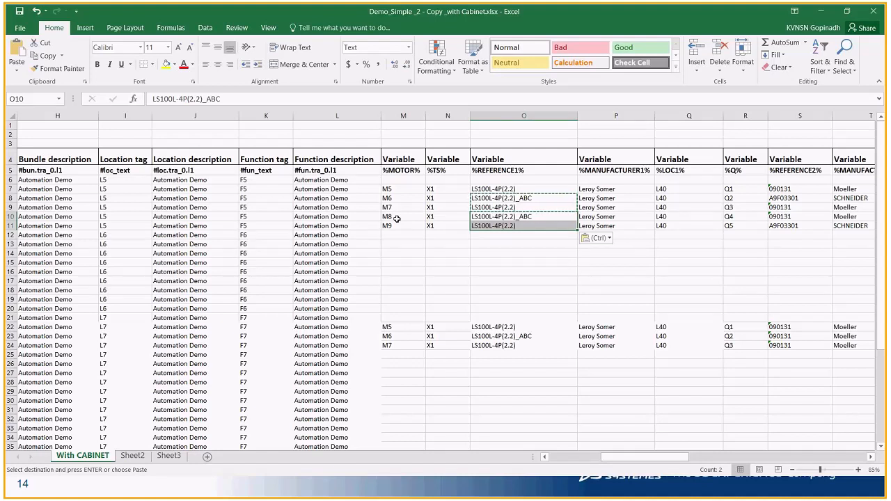
Check the pasted motor references in rows 10 and 11 and close the Excel workbook
key("Escape")
left_click(529, 253)
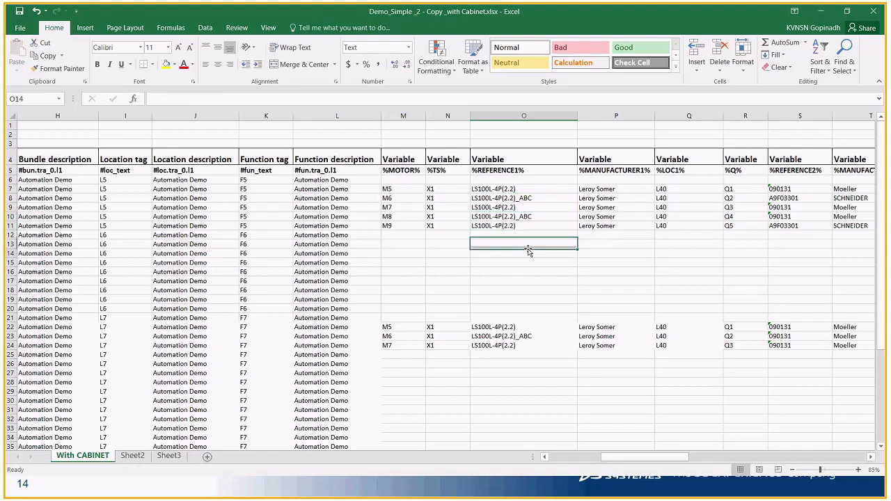
left_click(519, 215)
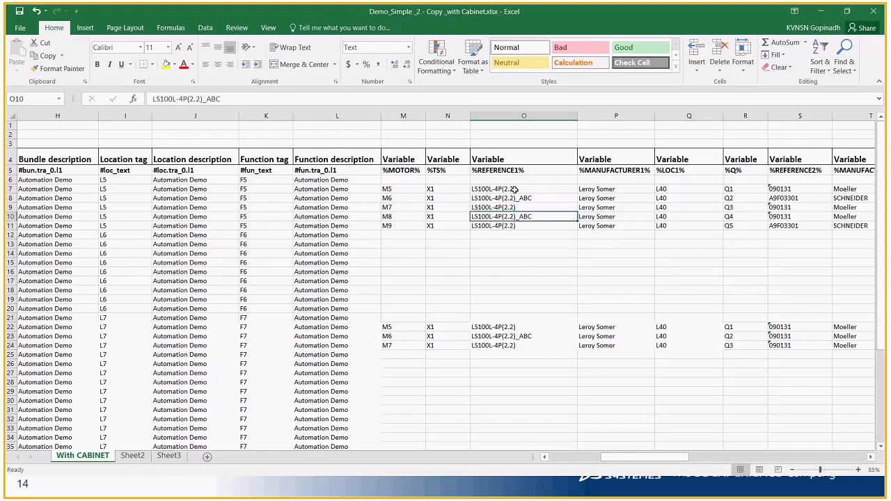
left_click(501, 225)
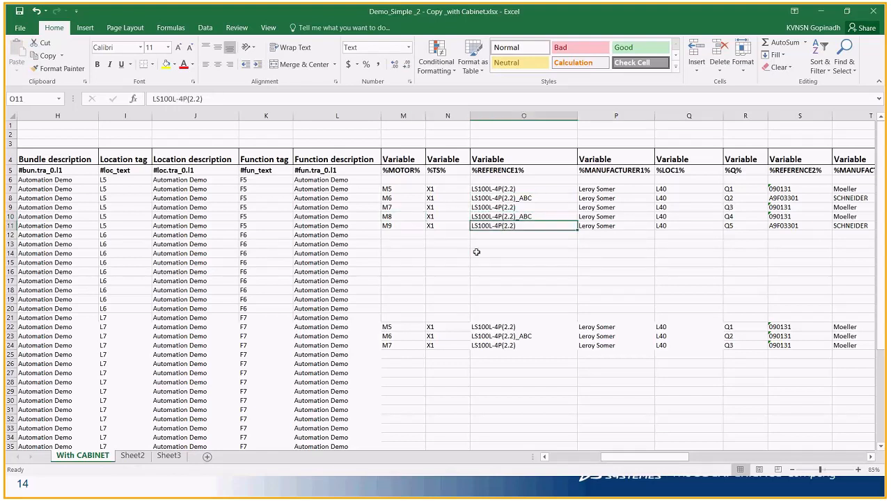
scroll(371, 235, "down", 2, "ctrl")
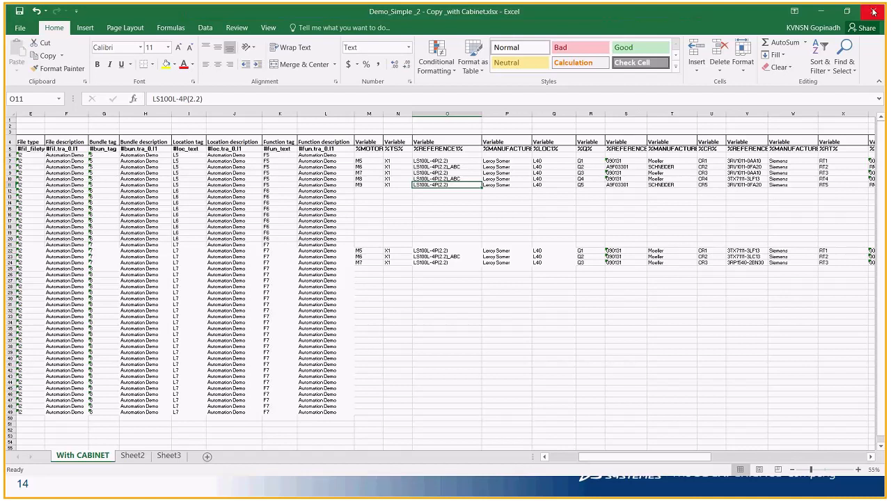
left_click(874, 12)
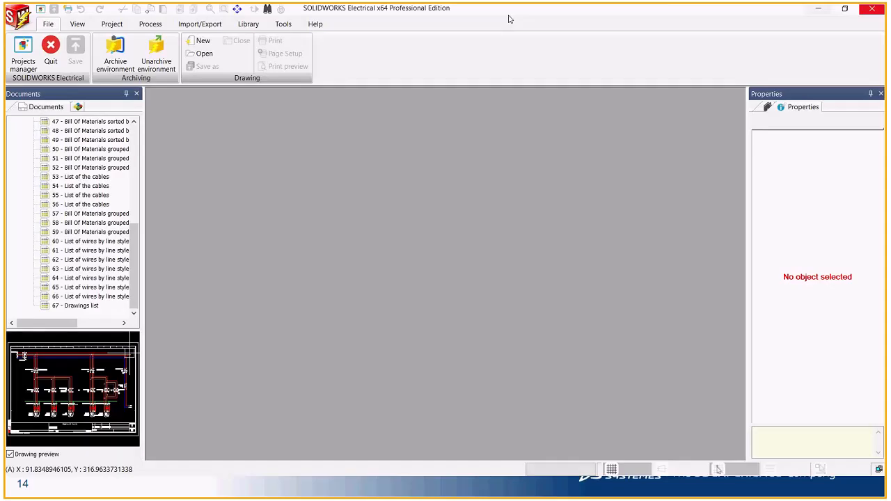
Try to run Excel Automation with Demo_Simple _2 - Copy _with Cabinet.xlsx from the XLS AUTOMATION folder on drive D
left_click(201, 25)
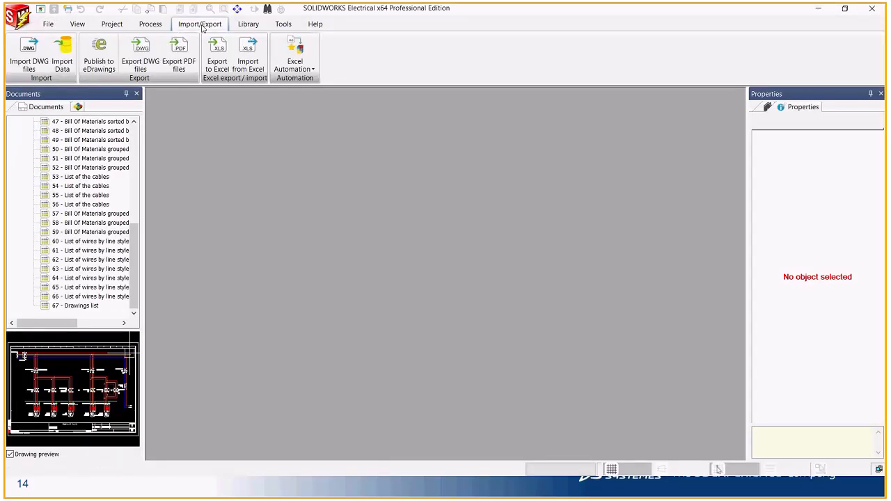
left_click(296, 66)
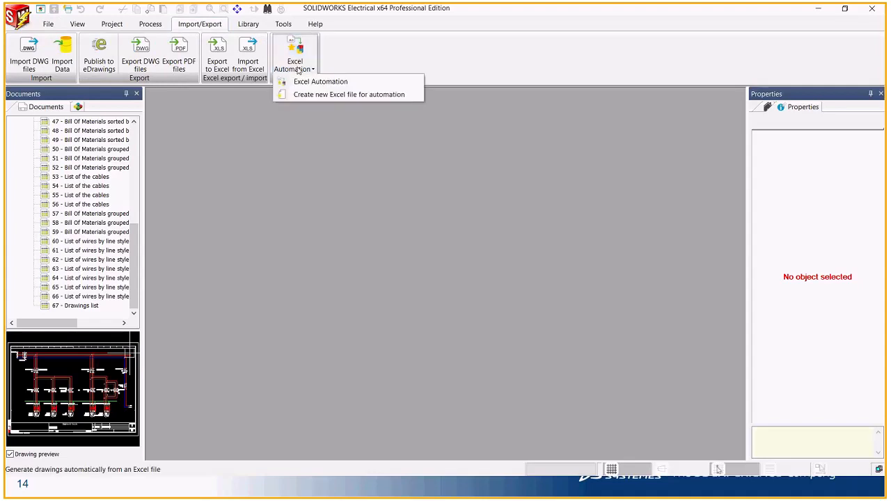
left_click(312, 82)
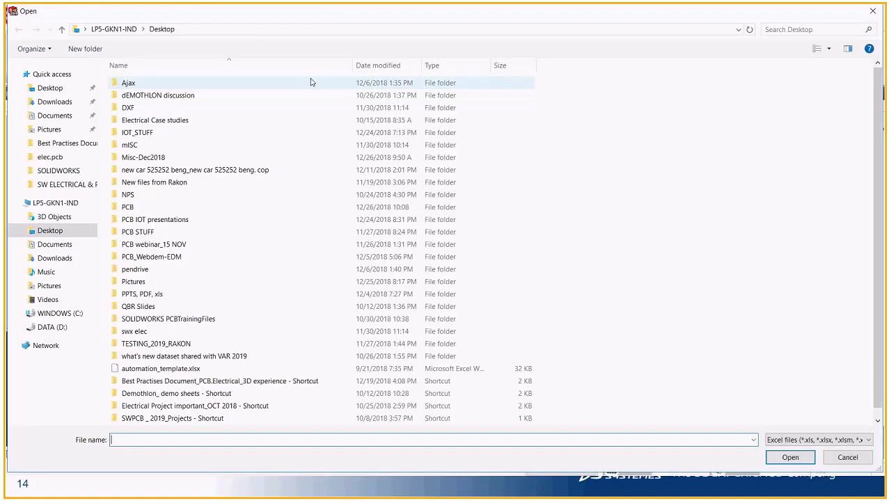
left_click(67, 91)
left_click(130, 109)
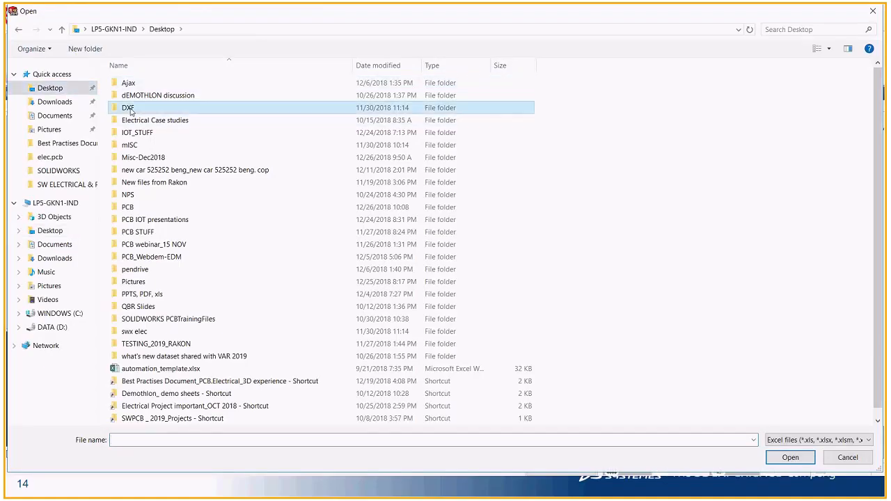
key("x")
key("Return")
left_click(161, 83)
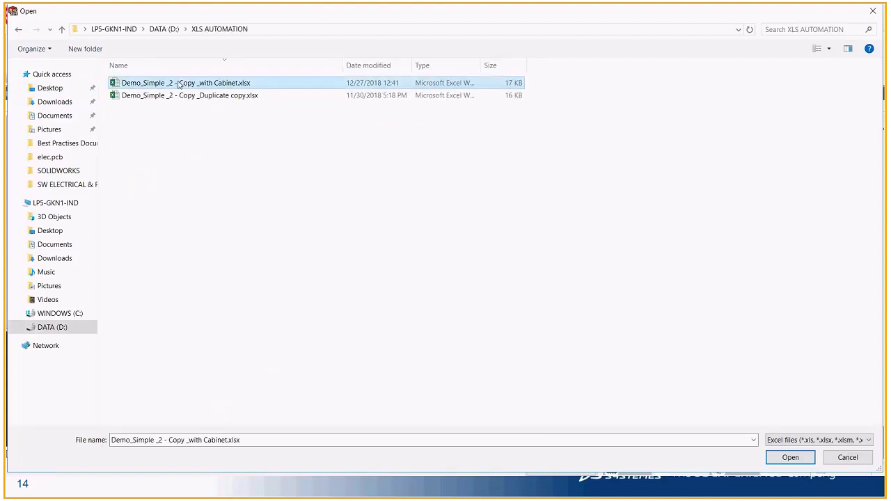
left_click(791, 459)
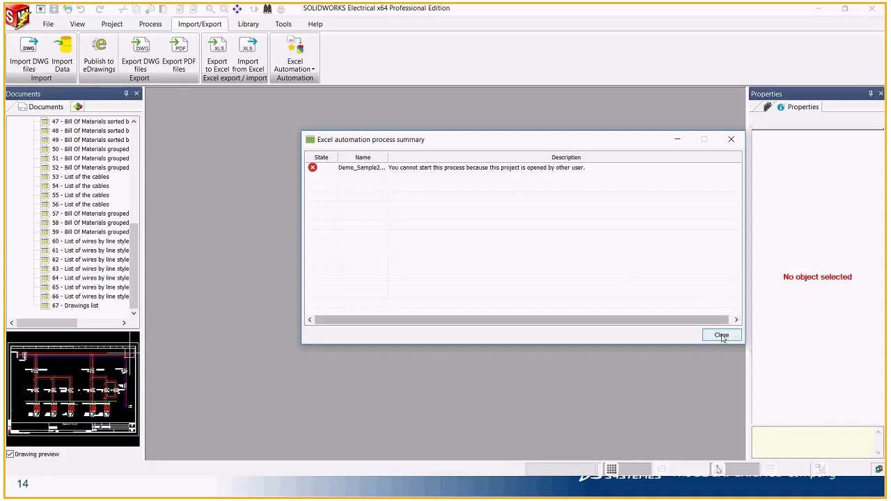
Switch to SOLIDWORKS and close the 4620 assembly
key("alt+Tab")
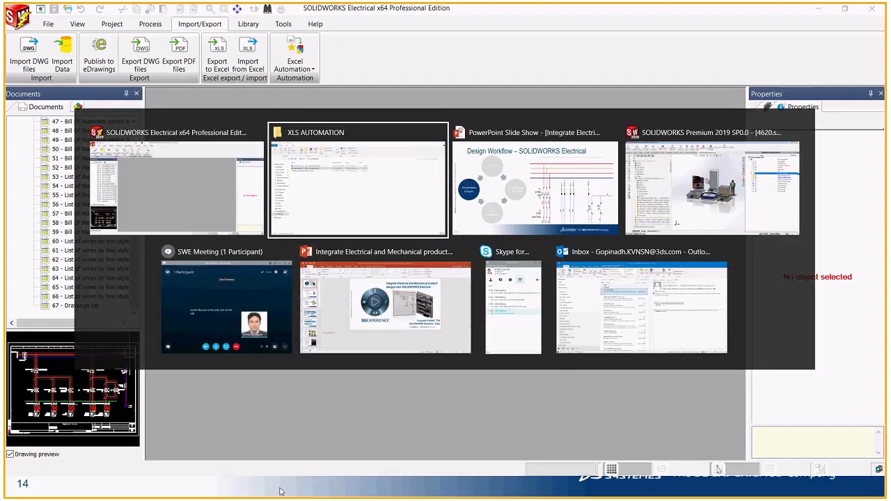
key("alt+Tab")
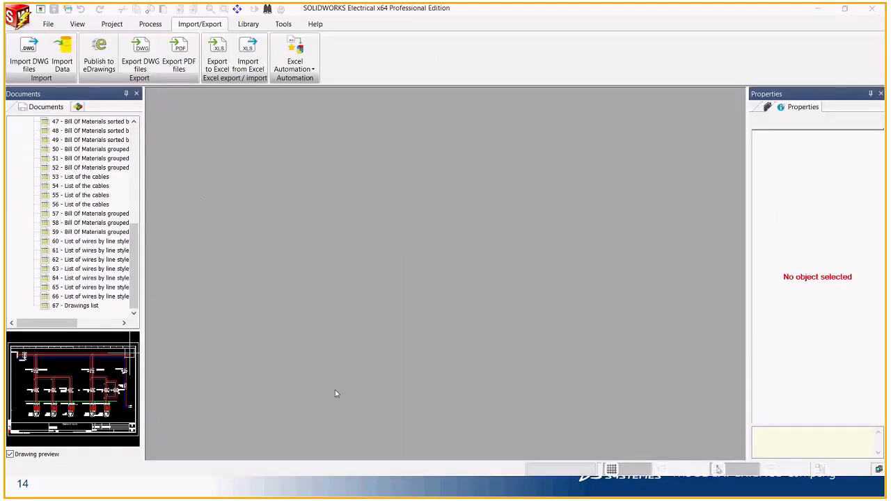
key("alt+Tab")
key("alt+Tab")
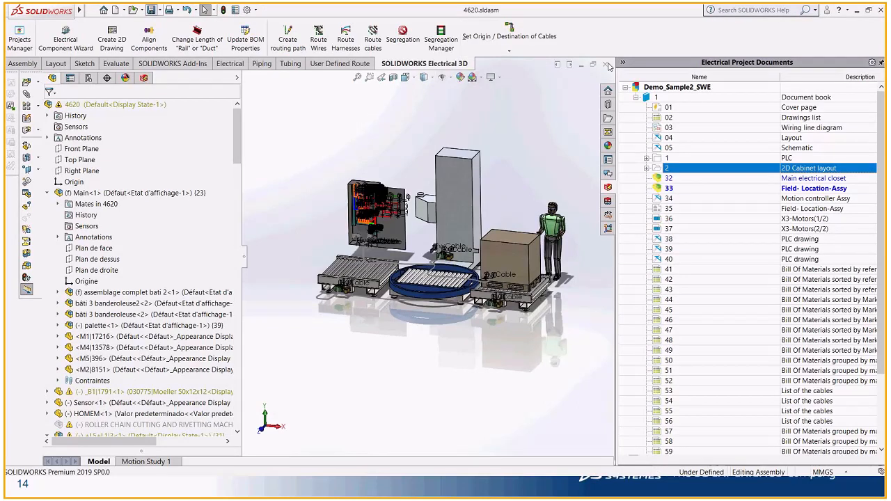
left_click(606, 64)
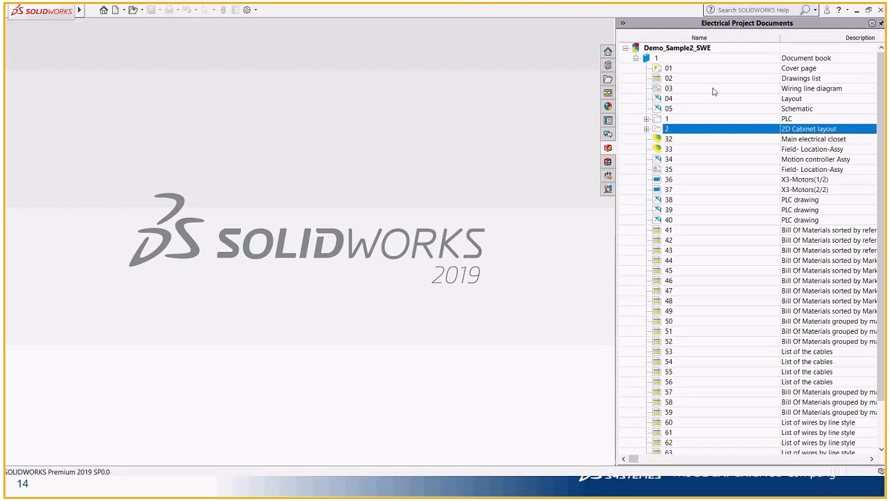
Close the Demo_Sample2_SWE electrical project and exit SOLIDWORKS to return to SOLIDWORKS Electrical
right_click(737, 46)
left_click(773, 130)
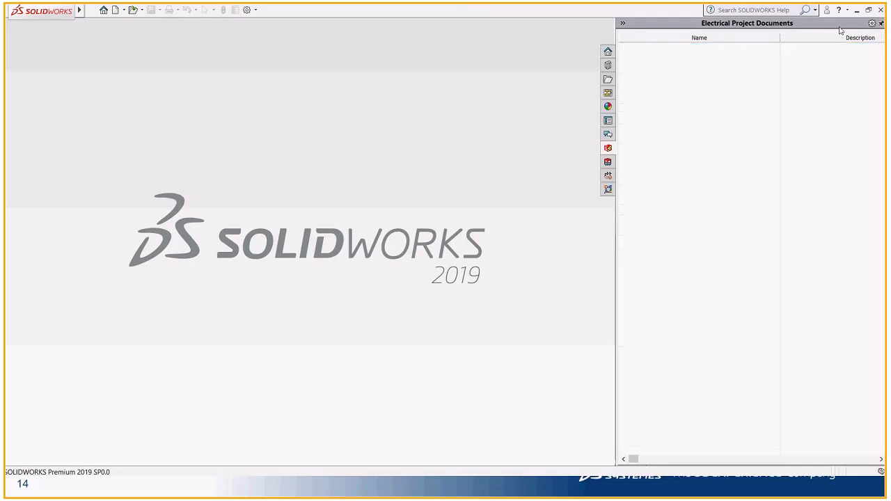
left_click(881, 10)
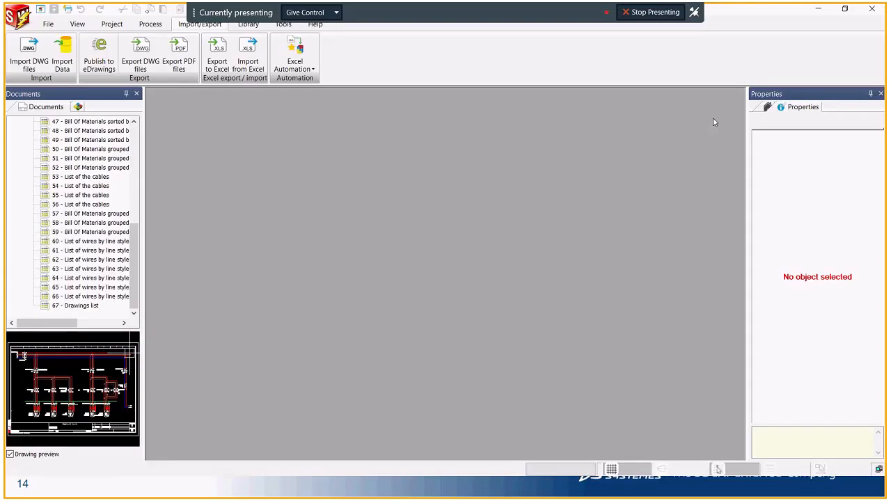
Run Excel Automation with Demo_Simple _2 - Copy _with Cabinet.xlsx from the XLS AUTOMATION folder and close the process summary
left_click(299, 66)
left_click(321, 89)
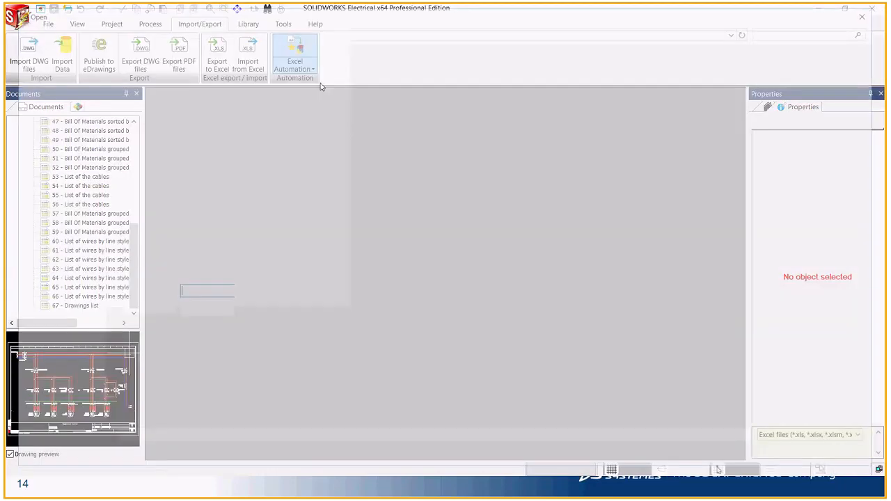
left_click(167, 84)
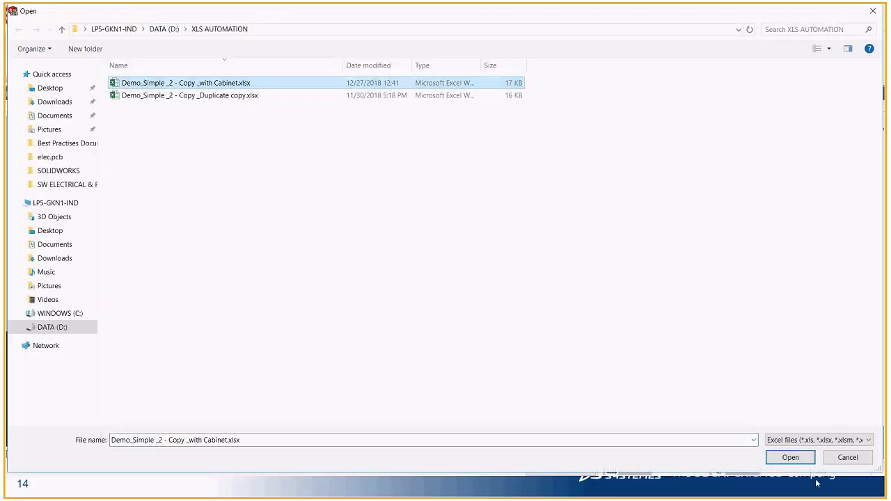
left_click(791, 458)
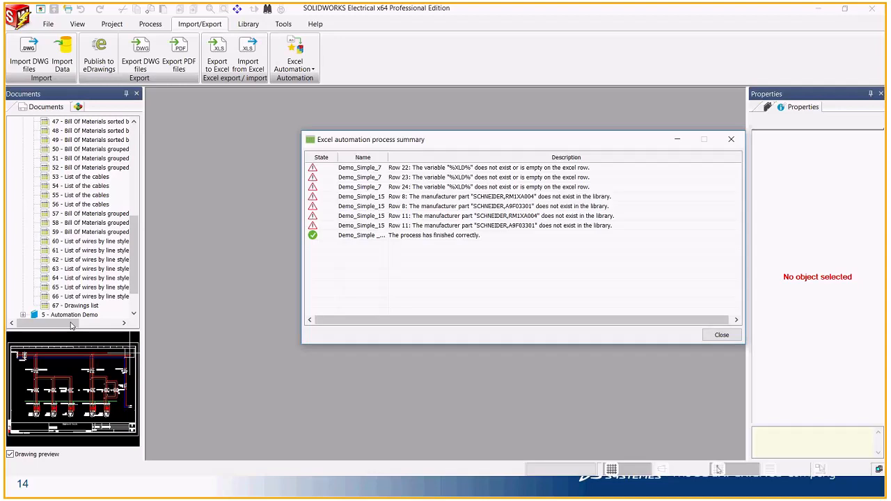
left_click(707, 335)
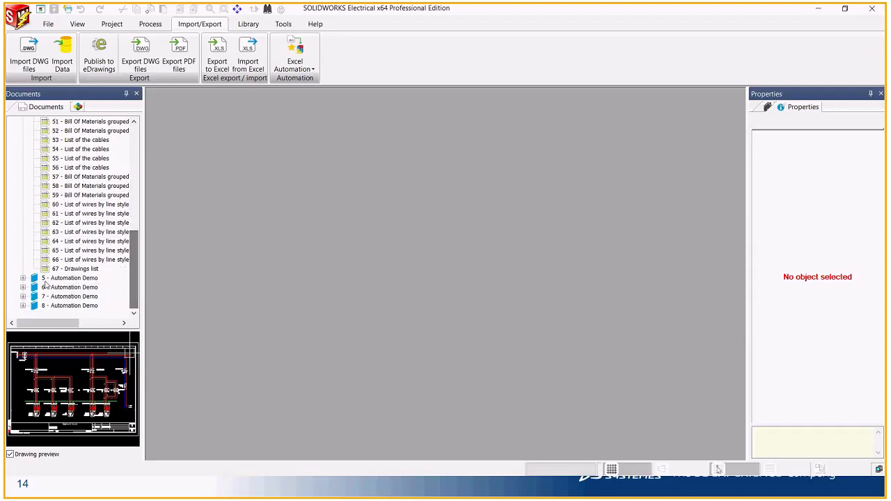
Open drawing 10 - Automation Demo from book 5 and examine its generated motor circuits
double_click(45, 281)
double_click(67, 291)
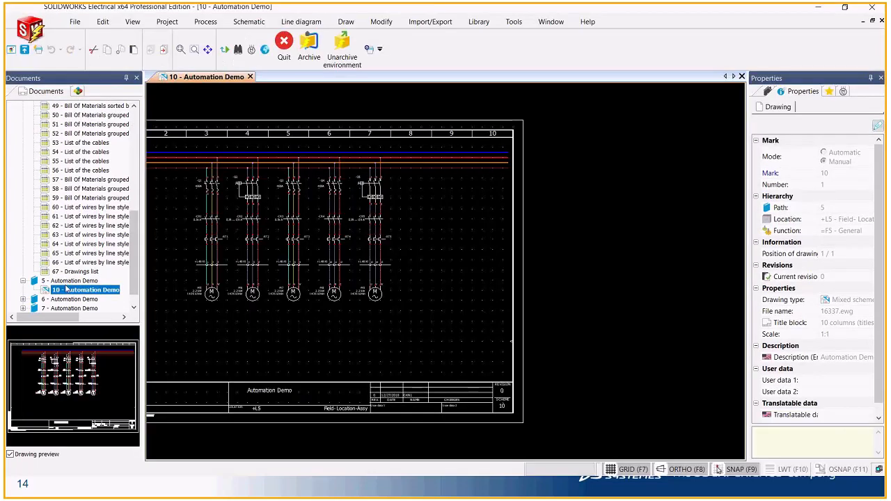
scroll(393, 293, "down", 2)
scroll(209, 252, "up", 2)
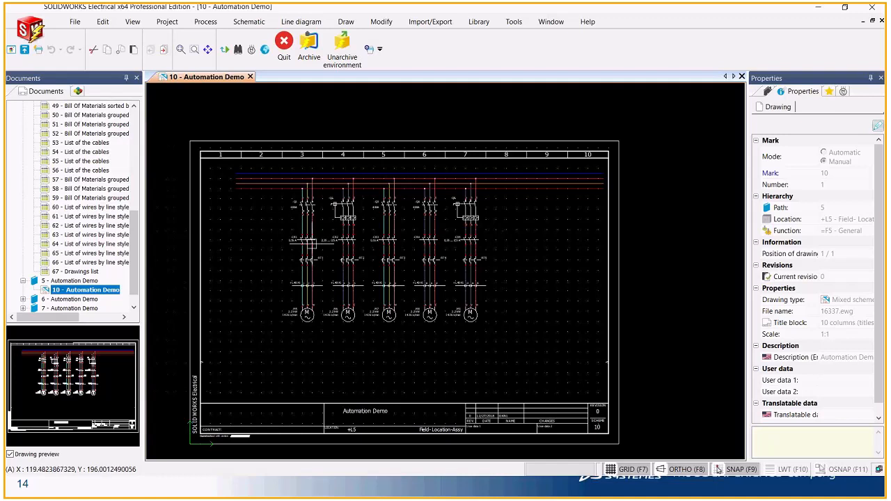
scroll(313, 242, "up", 1)
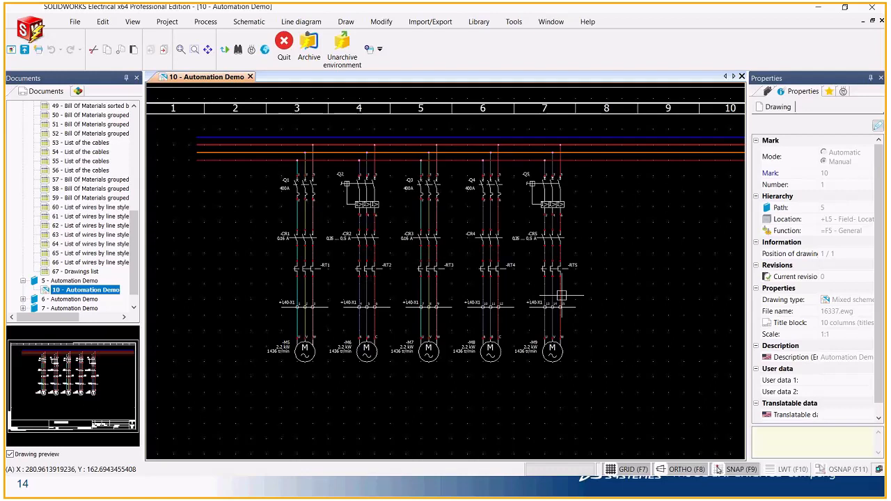
scroll(359, 188, "up", 2)
Check the manufacturer parts and circuits assigned to circuit-breaker Q2 and thermal relay RT4
double_click(360, 186)
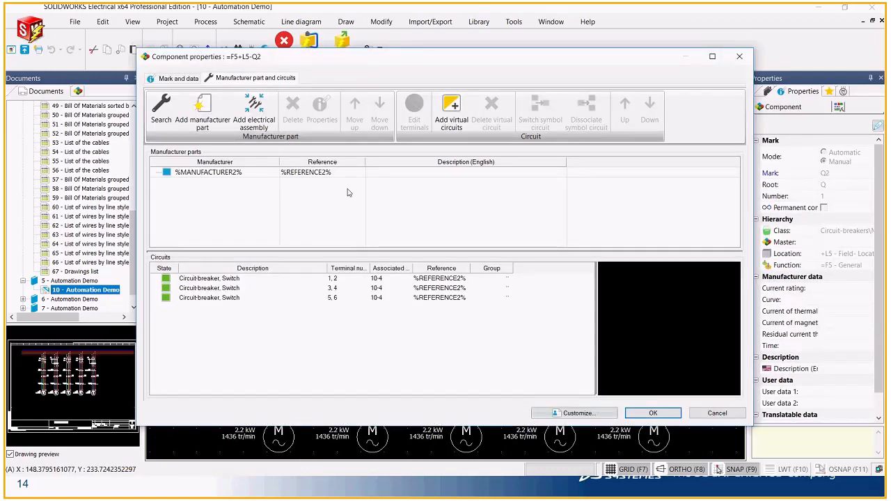
left_click(653, 413)
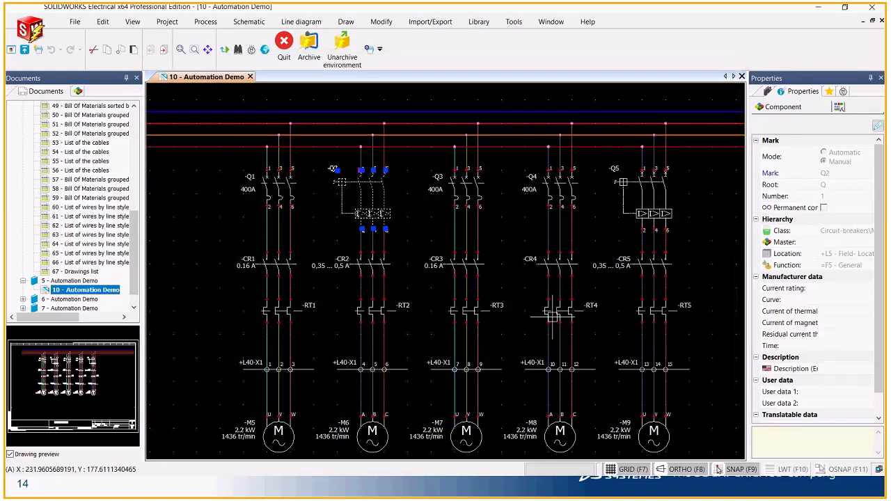
double_click(559, 310)
left_click(250, 78)
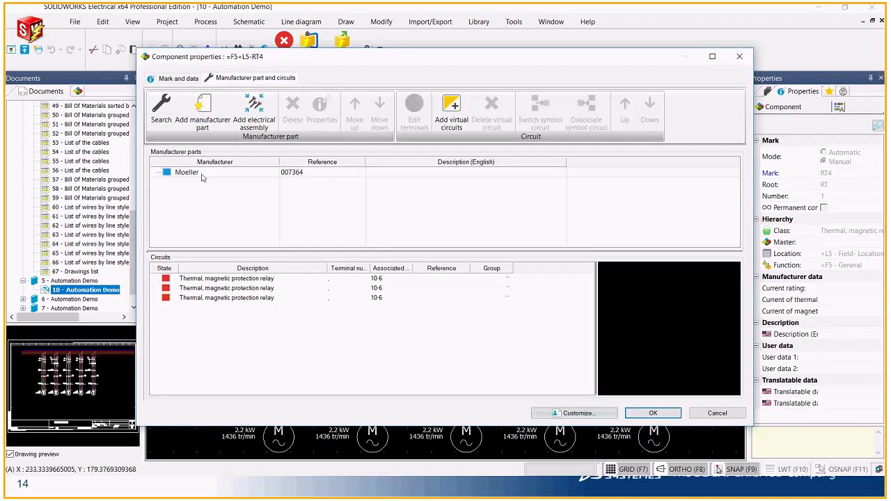
left_click(716, 413)
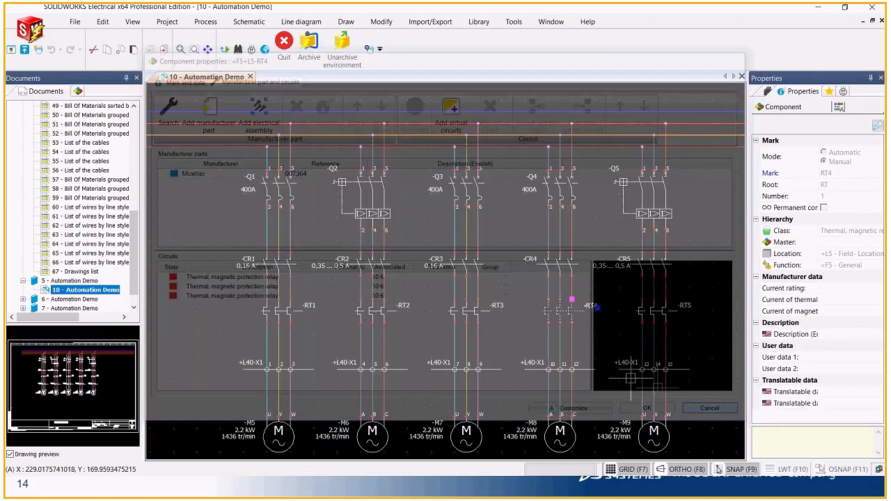
Check the manufacturer part and circuits assigned to circuit-breaker Q4, then clear the selection and review the whole schematic
double_click(572, 189)
left_click(264, 79)
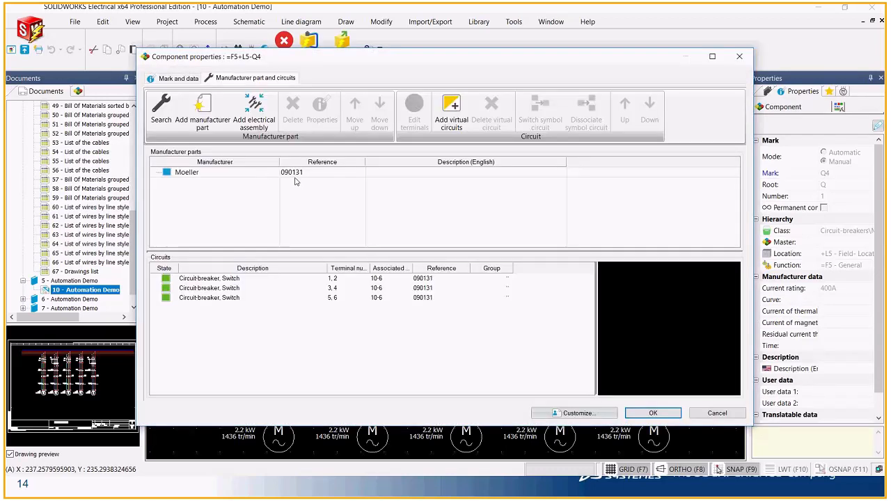
left_click(717, 413)
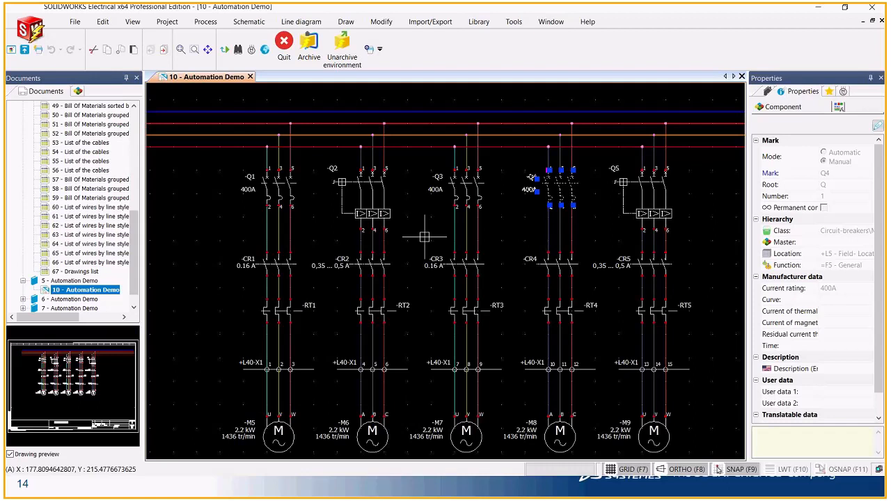
key("Escape")
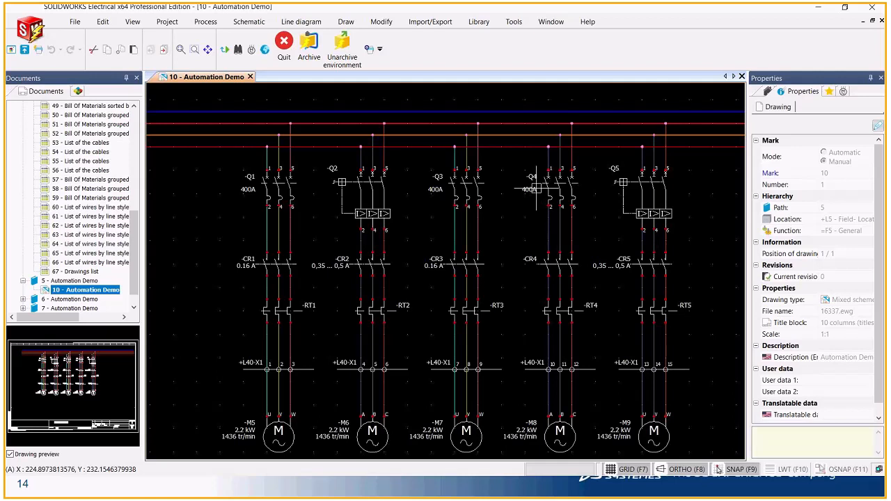
scroll(452, 200, "up", 2)
scroll(424, 201, "down", 1)
scroll(425, 202, "down", 3)
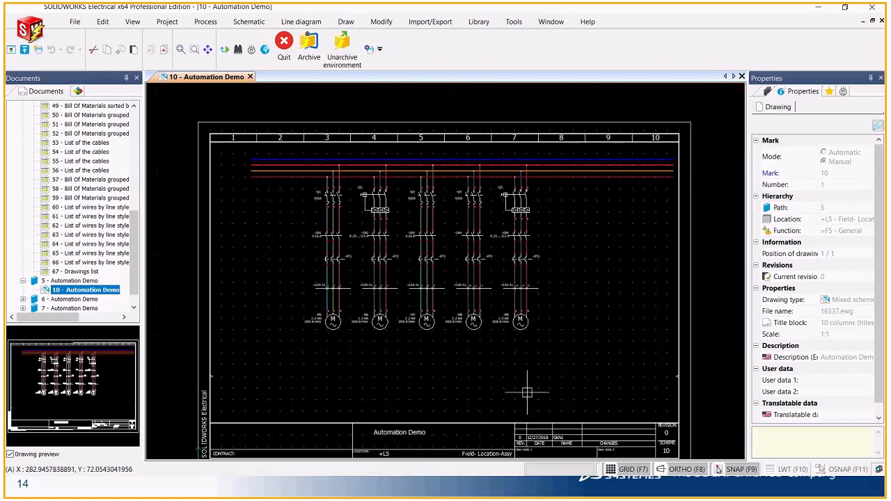
Open drawing 11 - Automation Demo from book 6 and examine the PLC symbol and its wired inputs
double_click(70, 299)
double_click(85, 298)
scroll(459, 376, "down", 2)
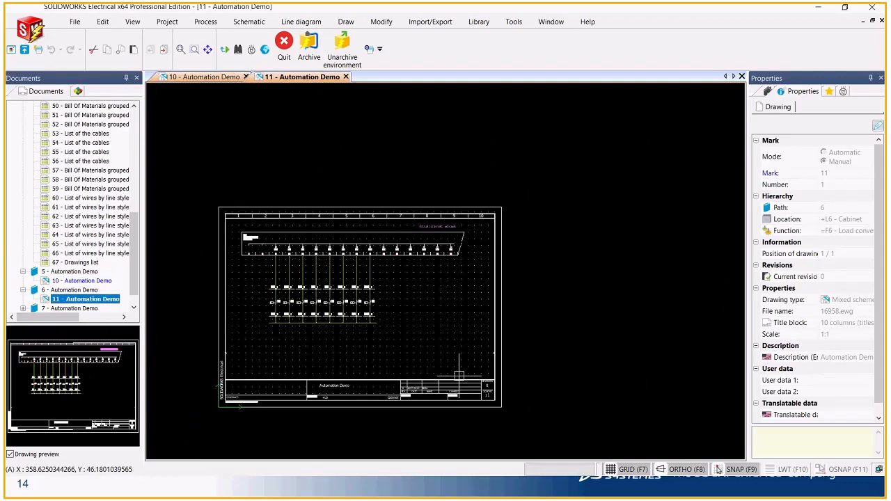
scroll(268, 264, "up", 3)
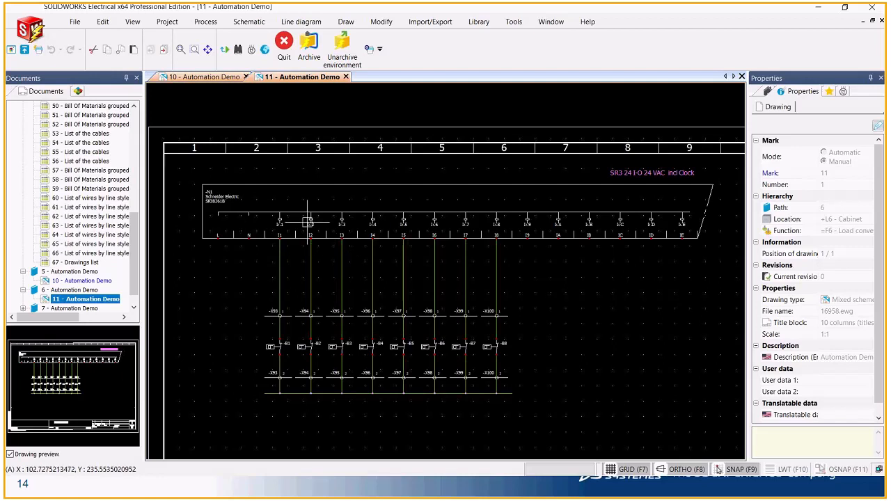
scroll(284, 369, "up", 3)
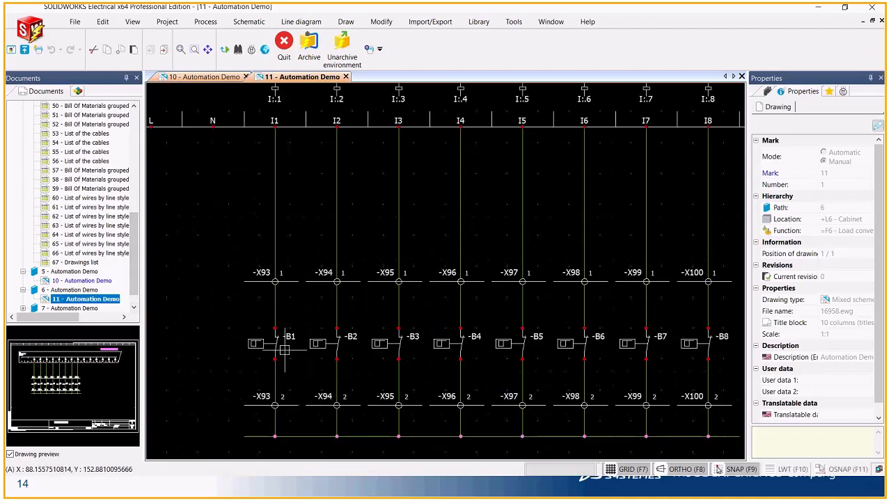
scroll(345, 340, "down", 3)
left_click(253, 218)
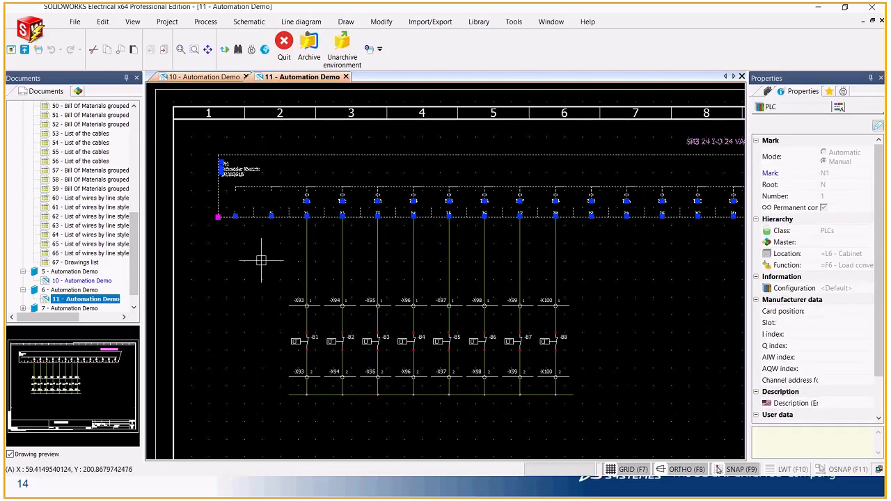
Open drawing 12 - Automation Demo from book 7 and examine its line diagram of breakers, contactors and motors
left_click(23, 308)
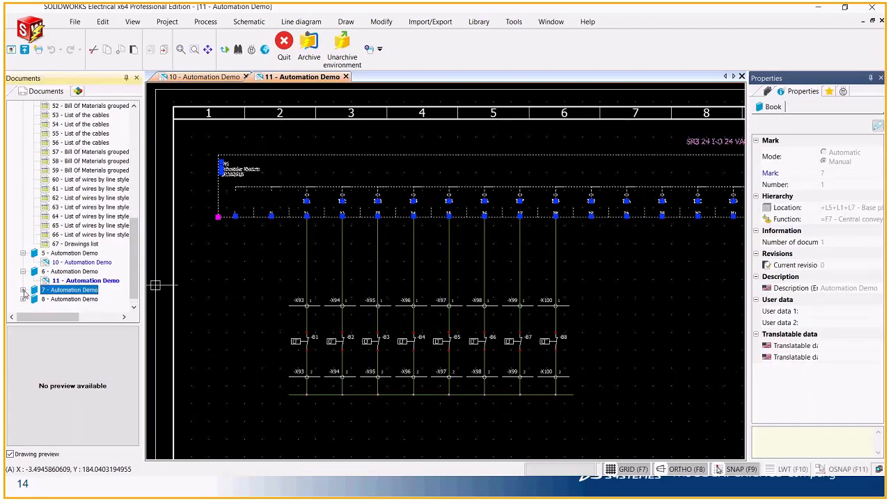
left_click(82, 299)
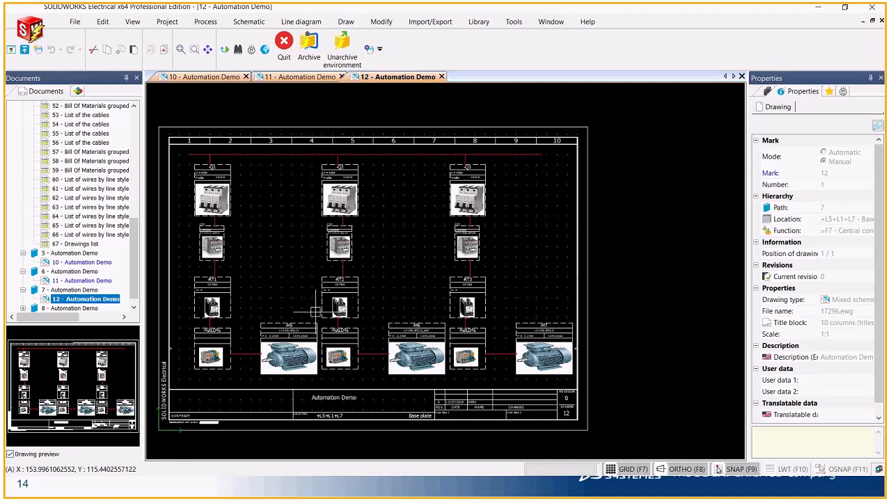
scroll(214, 206, "up", 3)
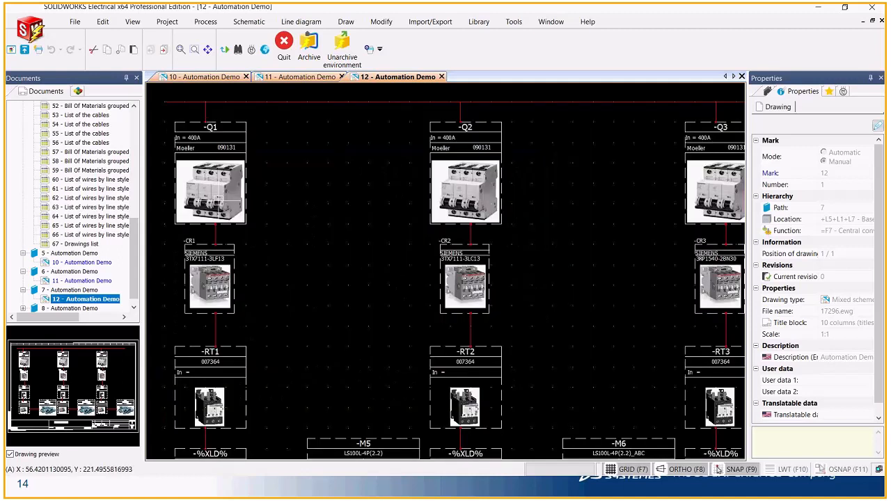
Check the manufacturer part assigned to circuit-breaker Q1 in the line diagram and clear the selection
double_click(227, 146)
left_click(251, 77)
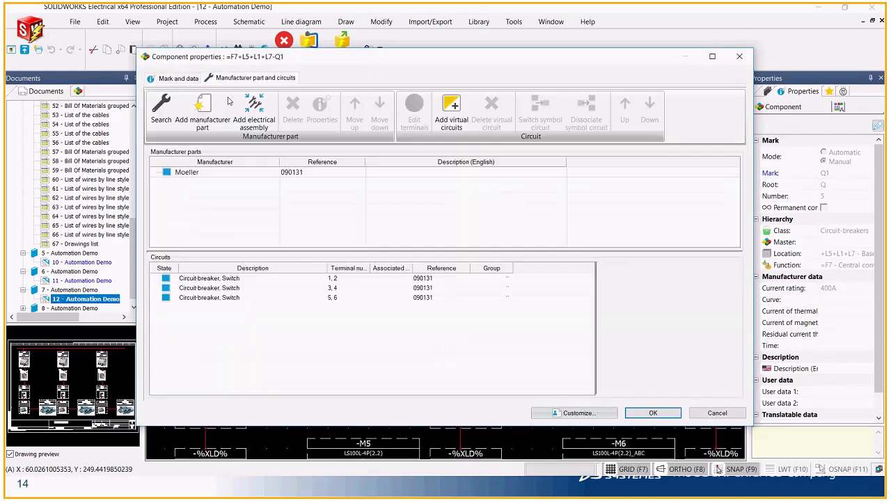
left_click(716, 413)
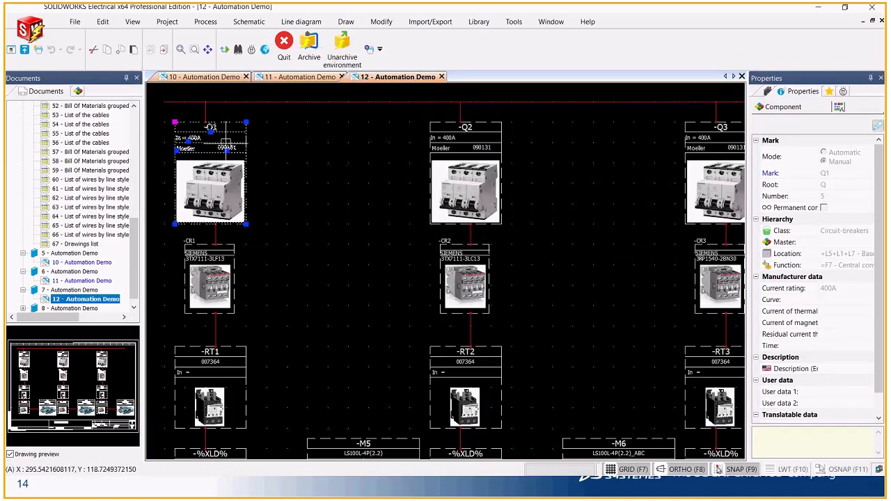
key("Escape")
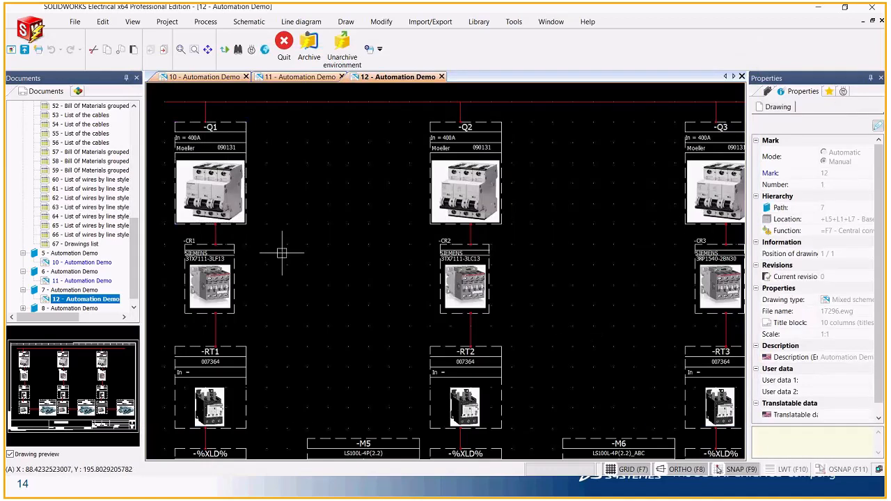
scroll(324, 268, "down", 2)
scroll(323, 268, "down", 1)
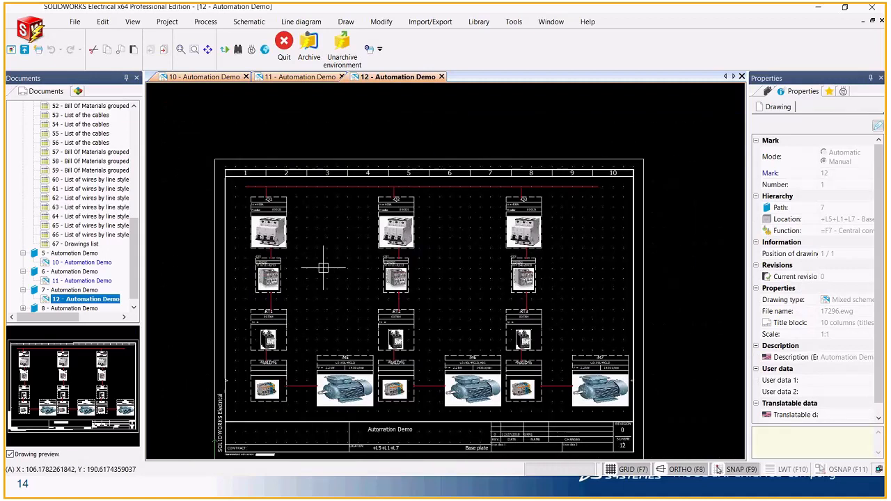
scroll(77, 301, "down", 1)
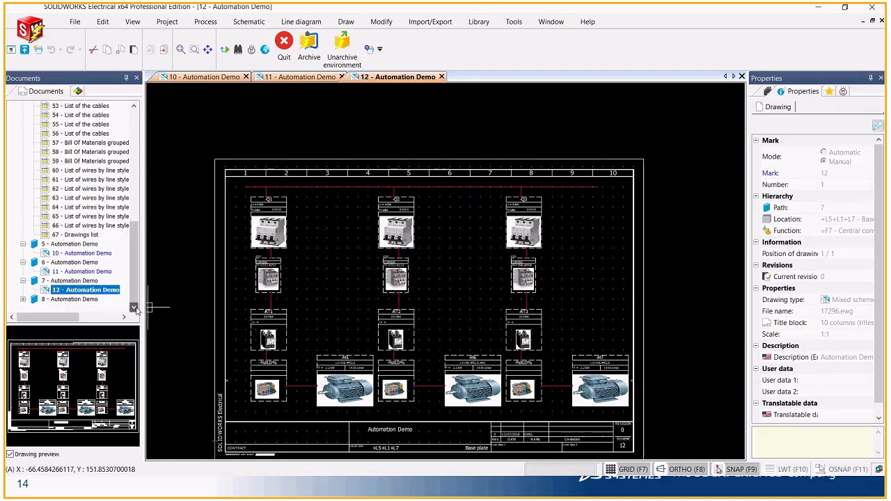
Open drawing 13 - Automation Demo from book 8 and examine the generated cabinet layout
left_click(23, 300)
double_click(69, 299)
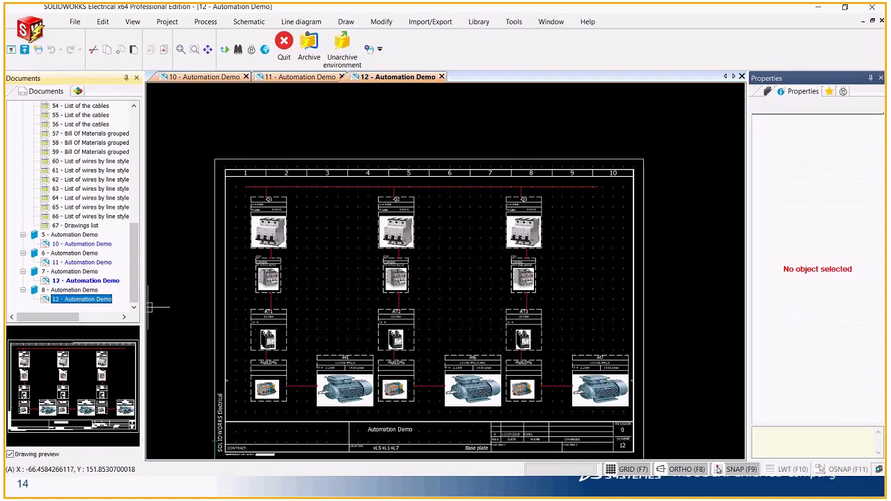
scroll(179, 267, "up", 2)
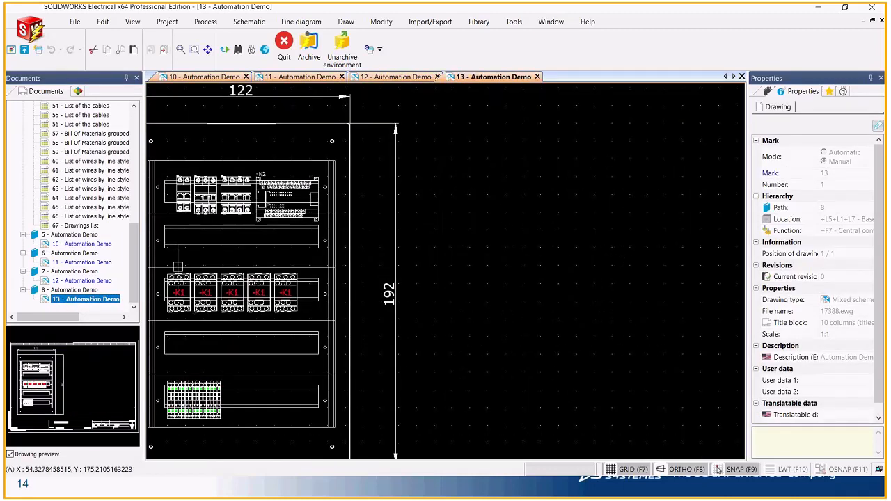
scroll(319, 410, "down", 2)
scroll(231, 330, "up", 2)
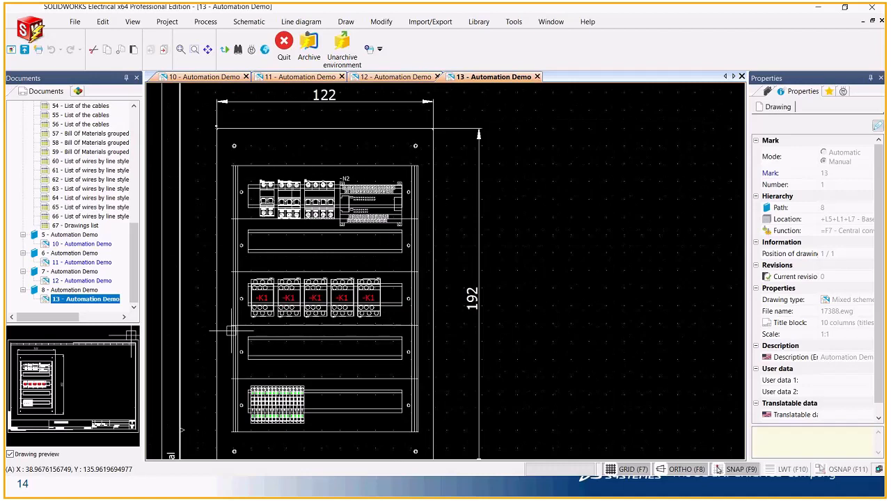
Create the 2D cabinet layout drawings for the project and all listed locations, and look for them in the document tree
left_click(211, 23)
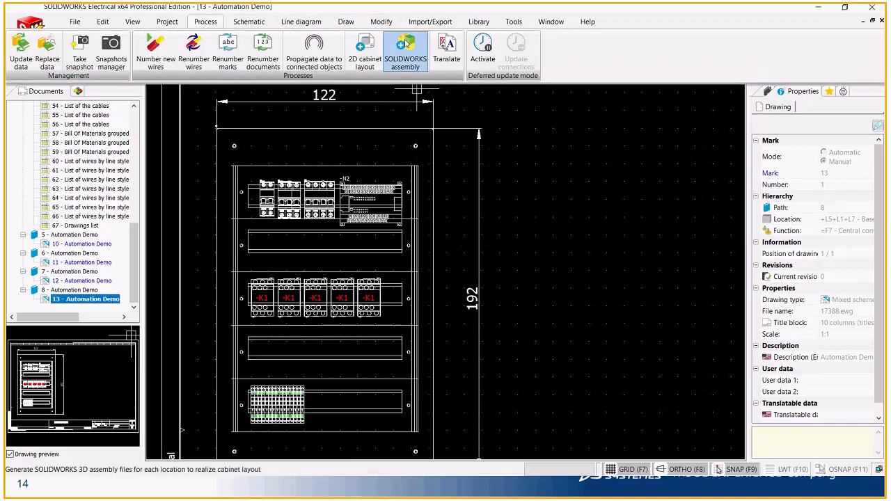
left_click(364, 53)
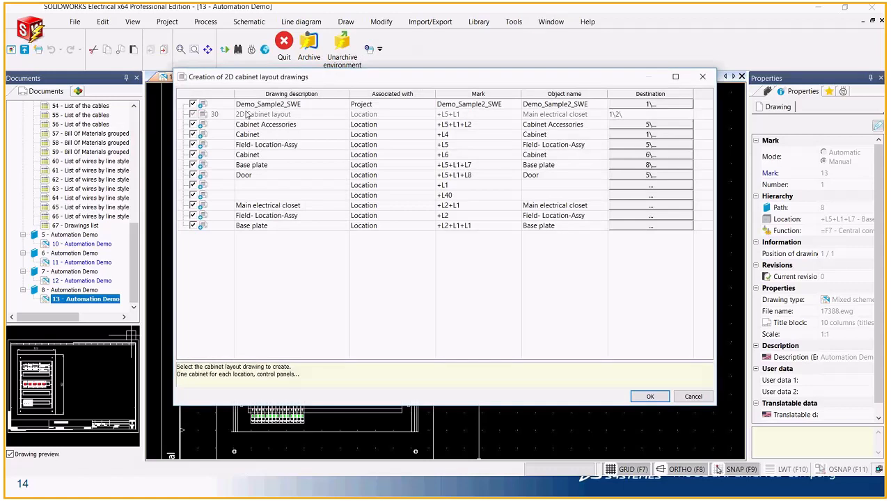
left_click(646, 397)
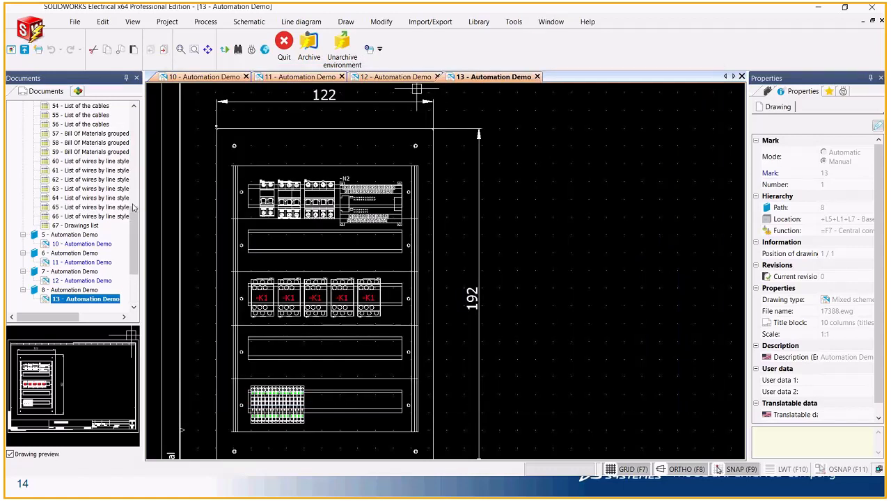
left_click_drag(133, 214, 133, 117)
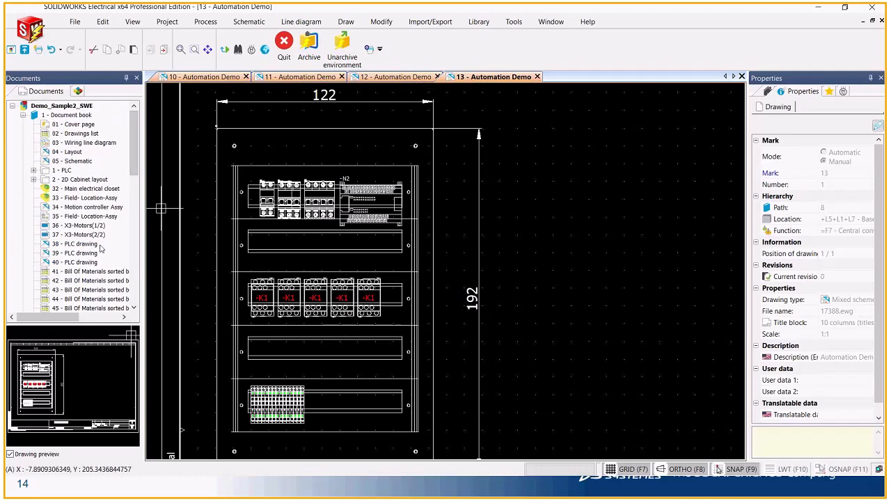
scroll(71, 238, "down", 6)
scroll(71, 241, "down", 8)
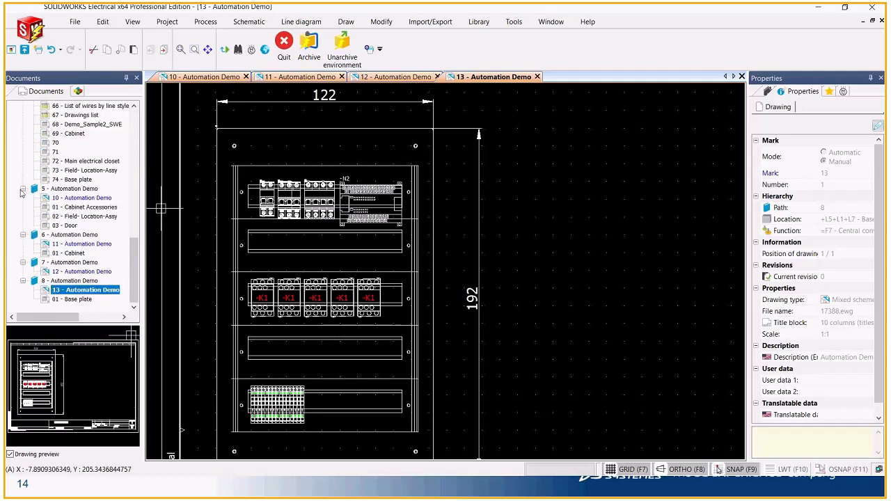
Collapse books 5 and 6 in the document tree and open the 2D cabinet layout drawing 69 - Cabinet
left_click(23, 188)
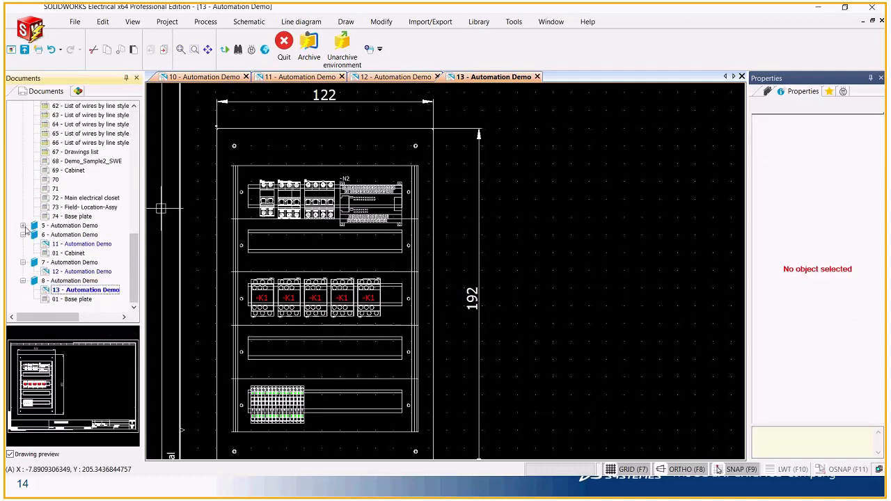
left_click(23, 235)
double_click(75, 188)
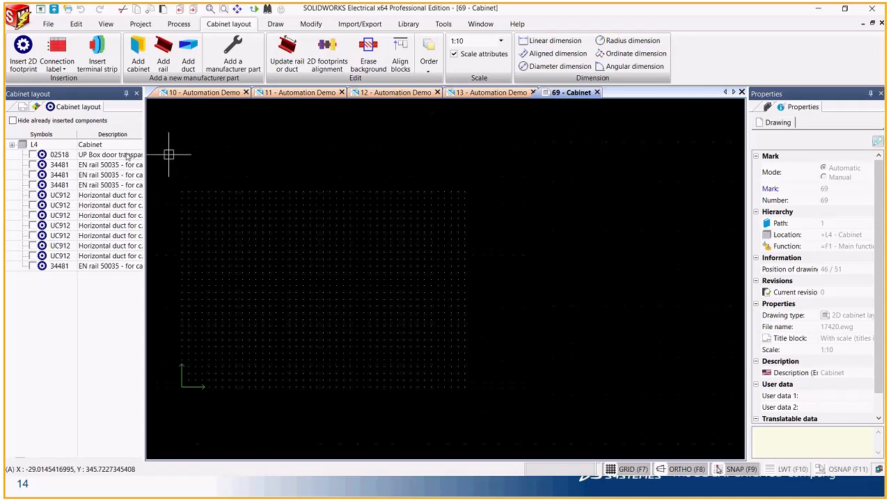
Insert the 2D footprint of the 02518 UP Box enclosure near the lower left of the cabinet drawing
left_click(91, 157)
right_click(90, 154)
left_click(122, 162)
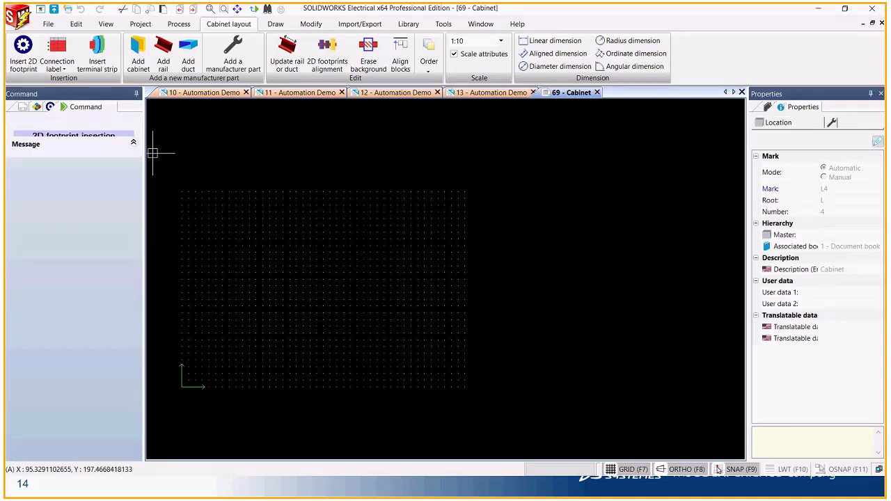
left_click(212, 336)
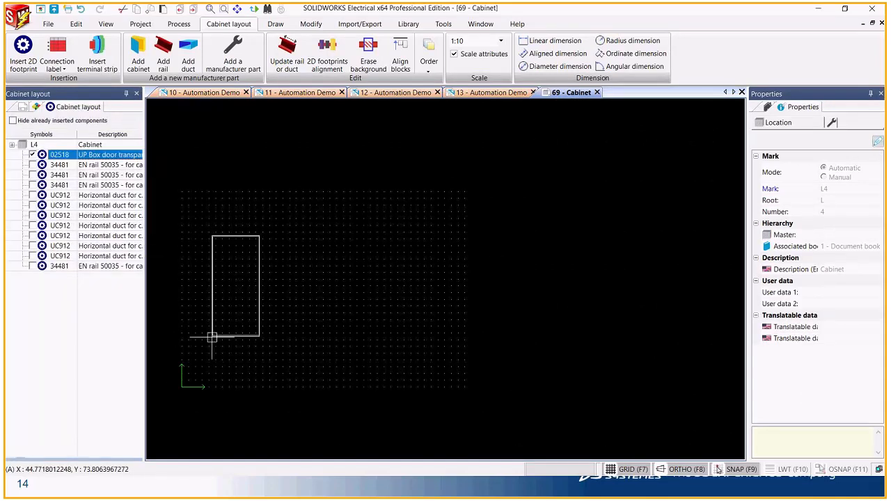
Insert the first 34481 EN rail horizontally near the top inside the enclosure and adjust its length to fit the enclosure width
right_click(80, 165)
left_click(131, 178)
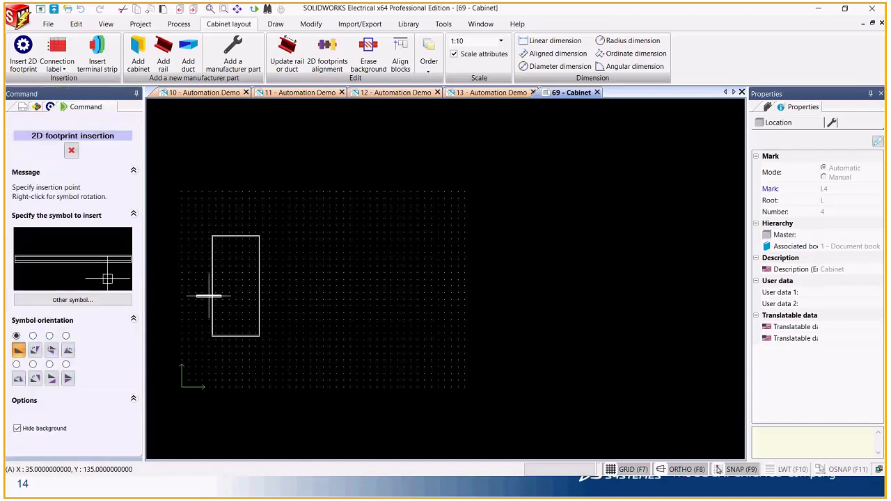
left_click(225, 252)
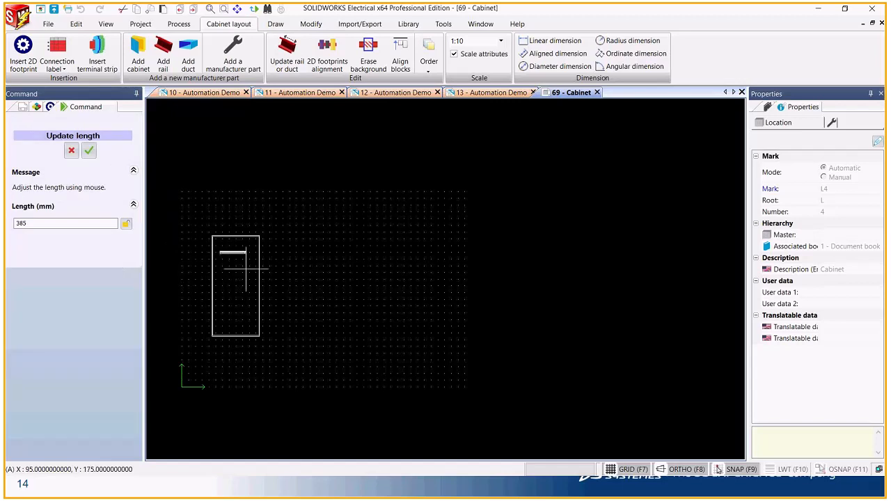
left_click(249, 268)
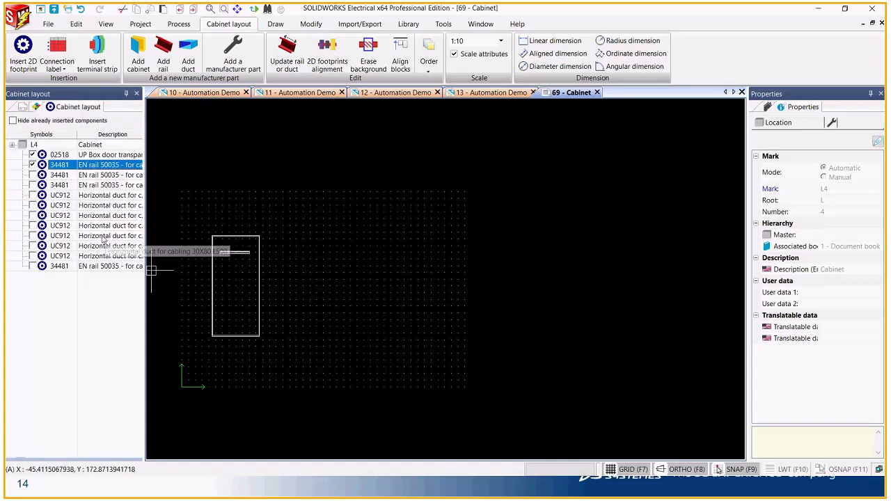
scroll(193, 269, "up", 2)
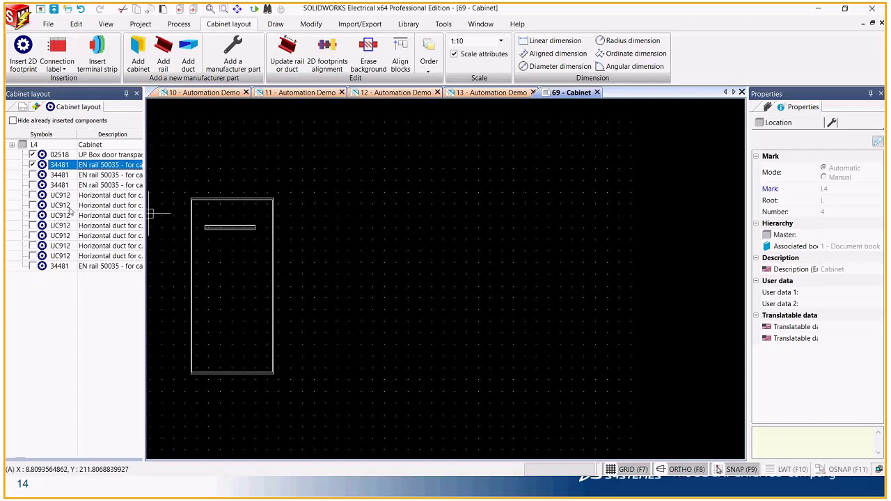
Close the 69 - Cabinet drawing, look over the cabinet layout in drawing 13, and close Automation Demo drawings 13, 12, 11 and 10
left_click(597, 92)
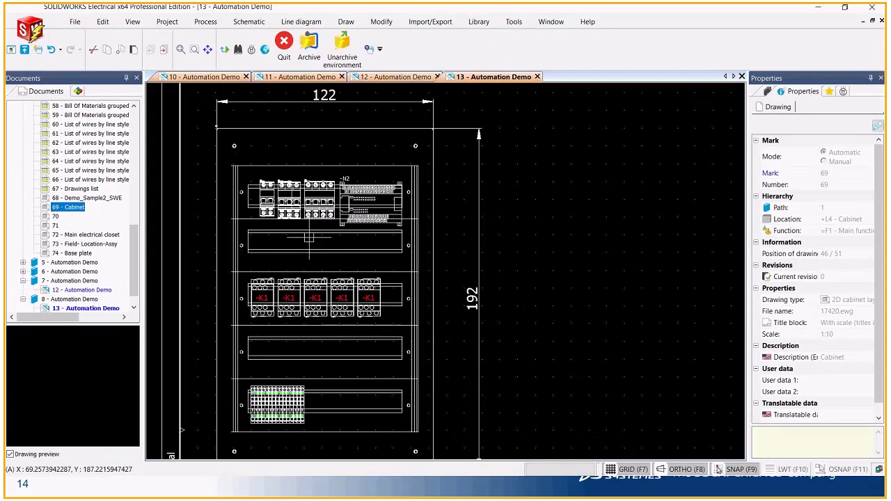
scroll(309, 238, "down", 3)
scroll(309, 238, "up", 4)
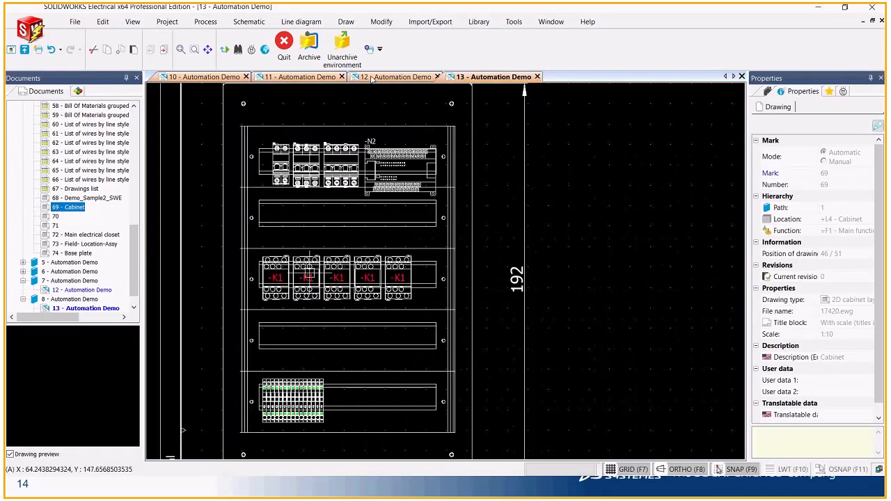
scroll(408, 292, "down", 2)
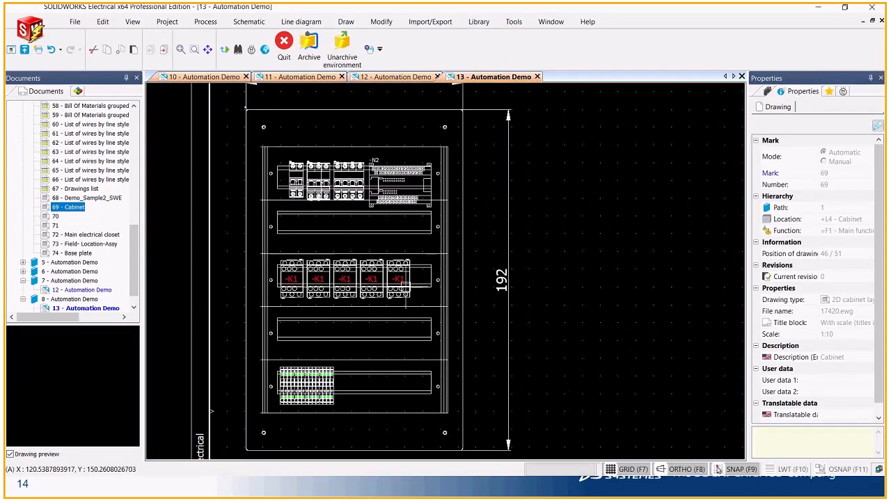
left_click(537, 77)
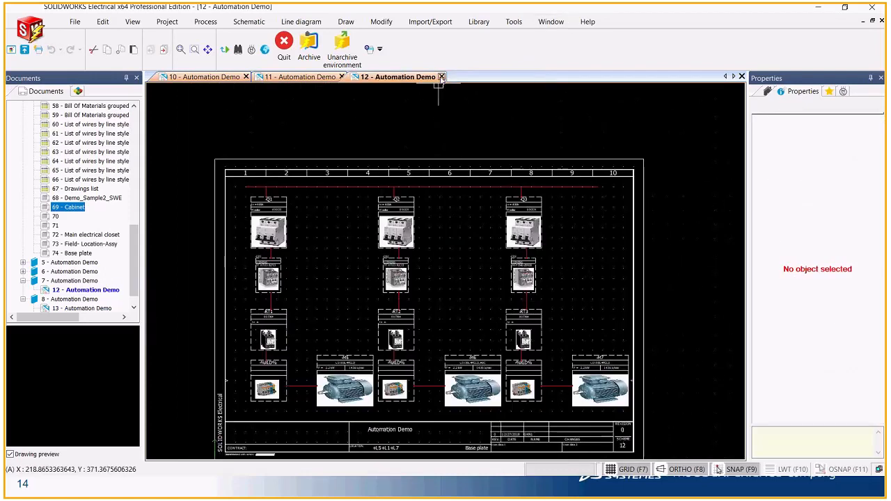
left_click(442, 76)
left_click(345, 78)
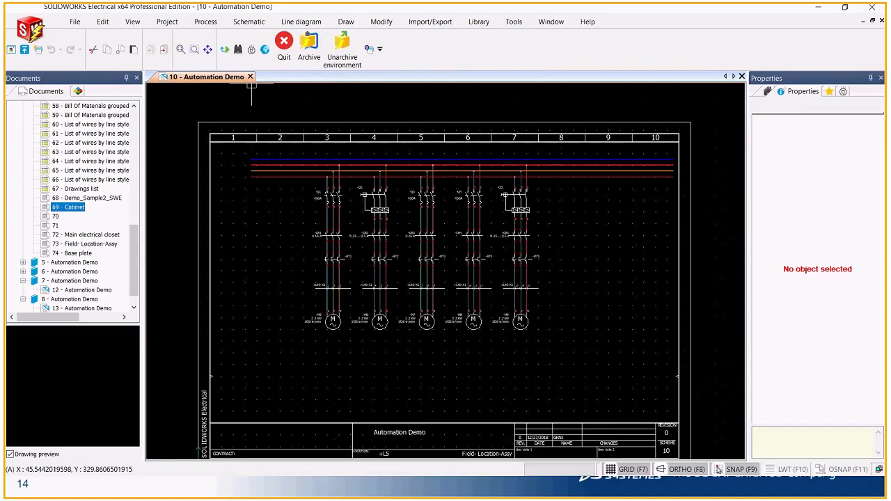
left_click(250, 76)
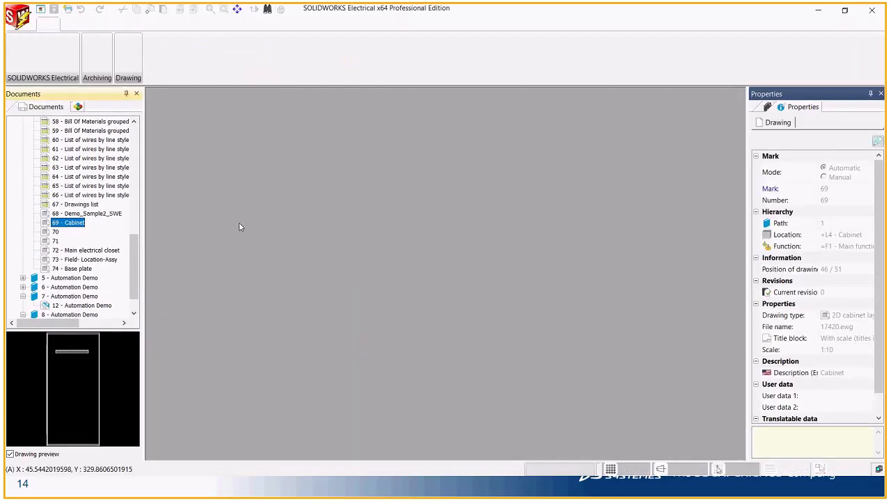
key("alt+Tab")
key("alt+Tab")
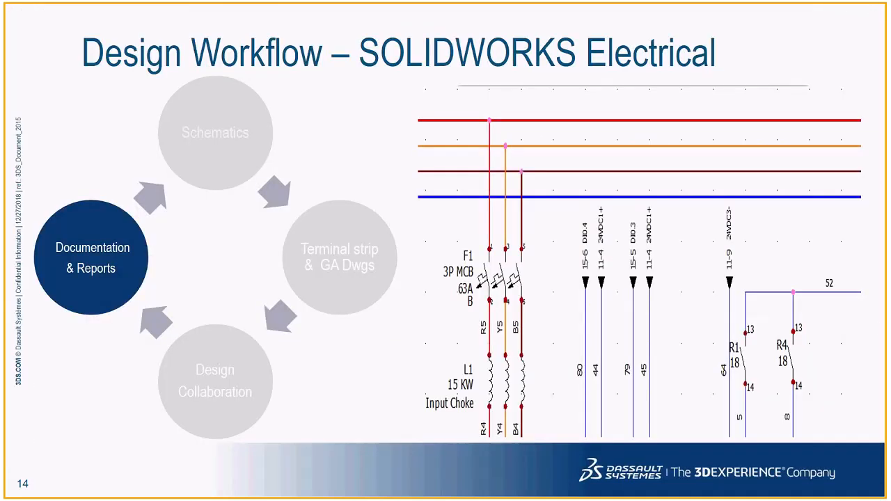
left_click(394, 195)
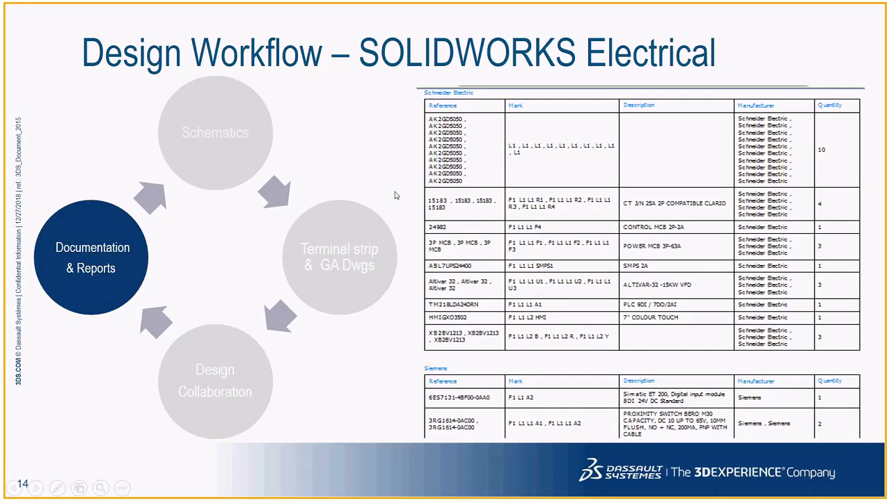
left_click(399, 198)
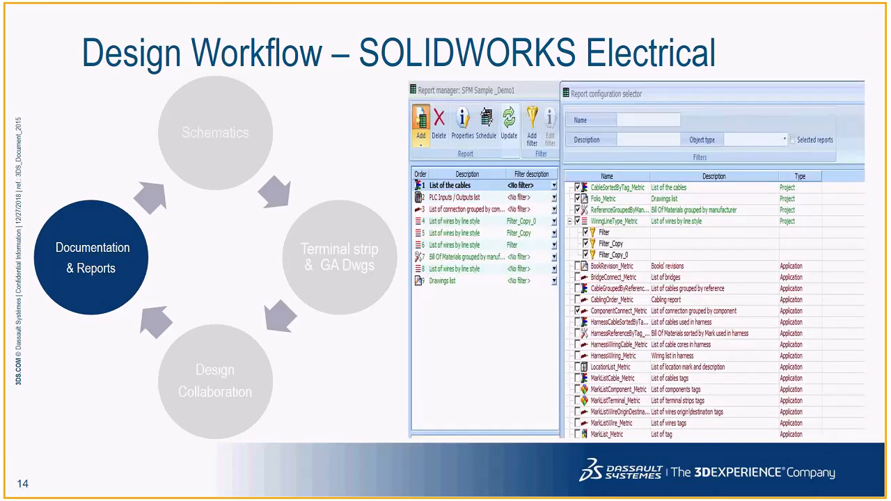
key("Right")
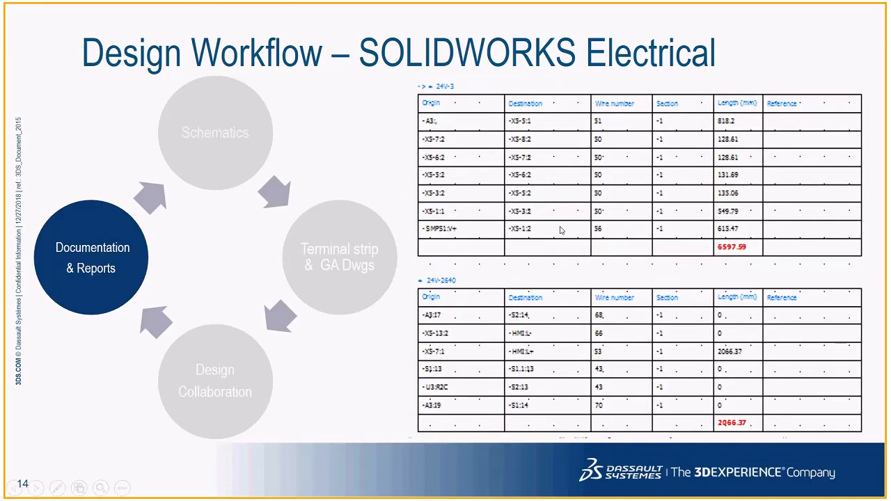
key("Right")
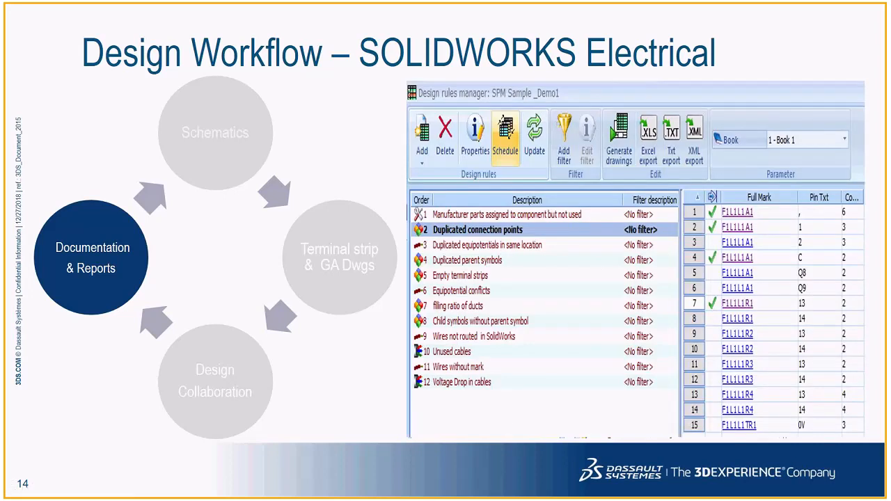
key("Right")
key("Right")
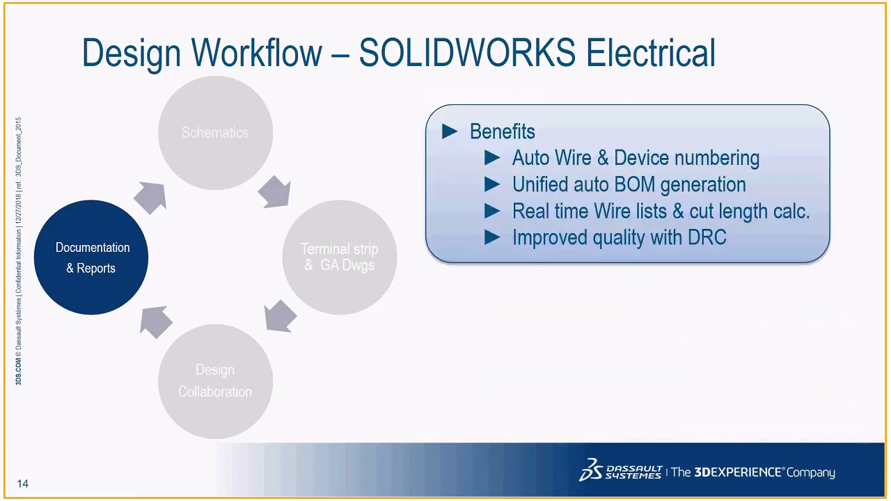